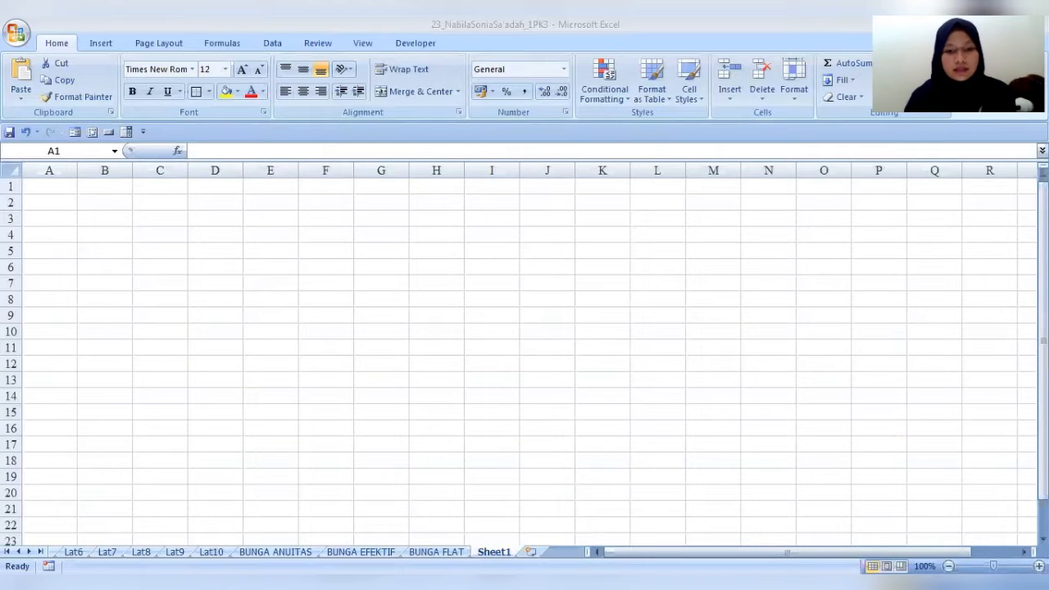
# Open the BUNGA FLAT sheet and examine the loan inputs PLAFON, BUNGA and PERIODE in B3:B5
pyautogui.click(428, 550)
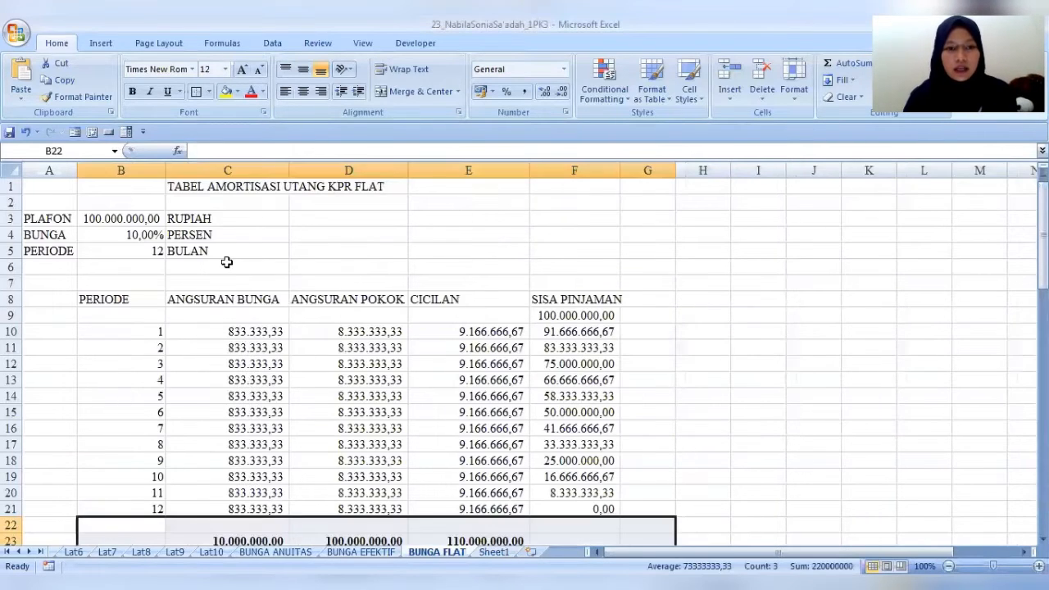
pyautogui.click(365, 246)
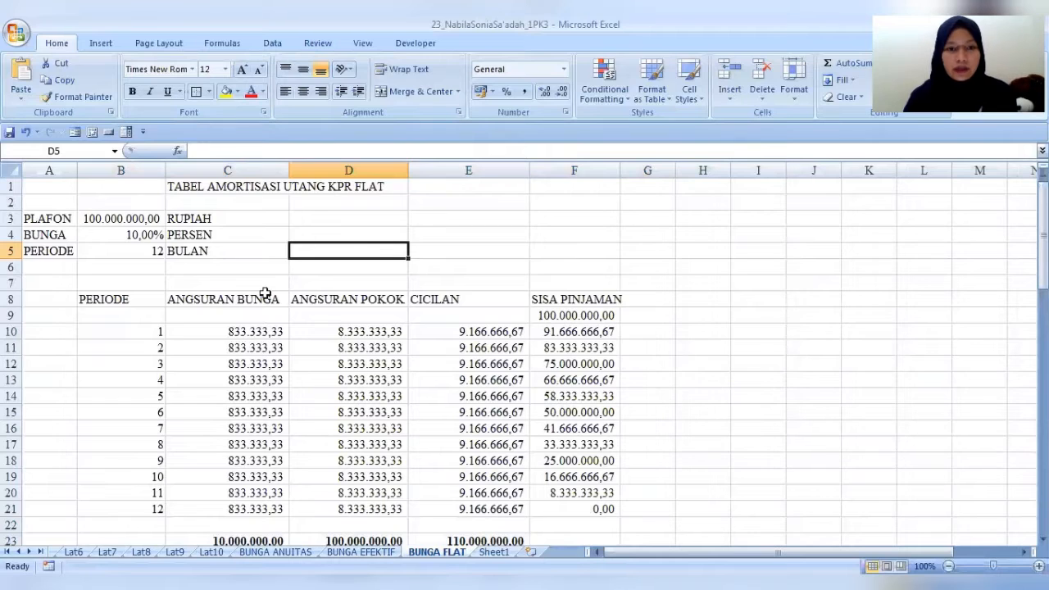
pyautogui.click(125, 223)
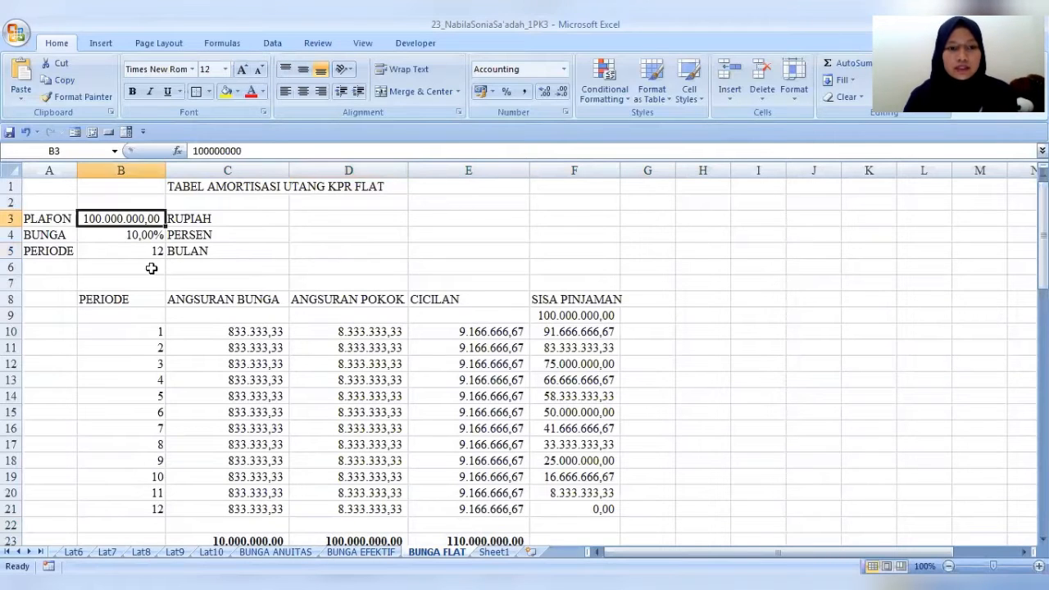
pyautogui.click(110, 235)
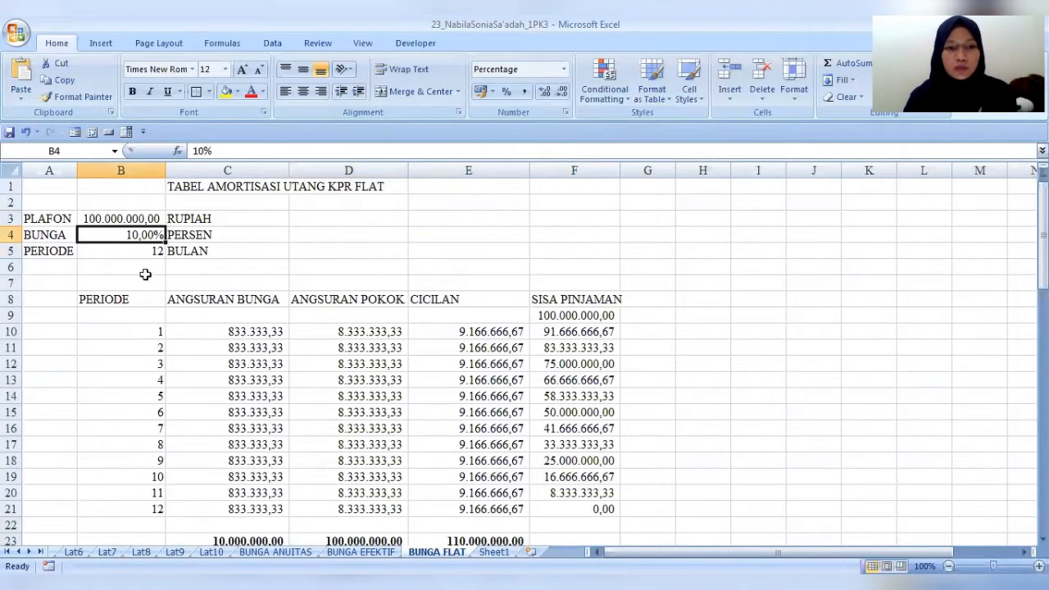
pyautogui.click(116, 253)
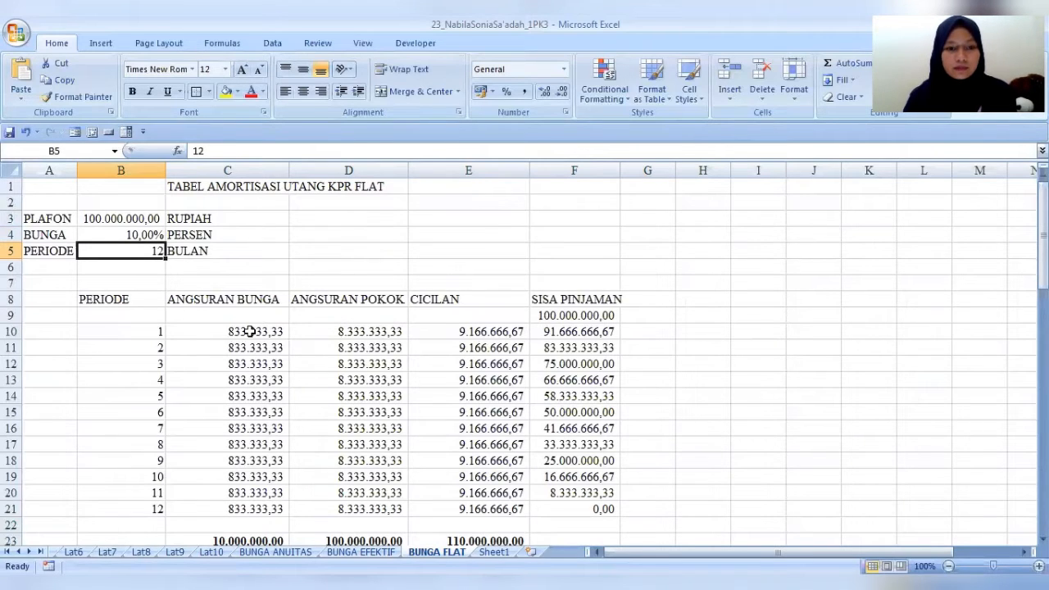
# Inspect the period 1 formulas for ANGSURAN BUNGA, ANGSURAN POKOK, CICILAN and SISA PINJAMAN in row 10 of the flat-rate table
pyautogui.click(262, 169)
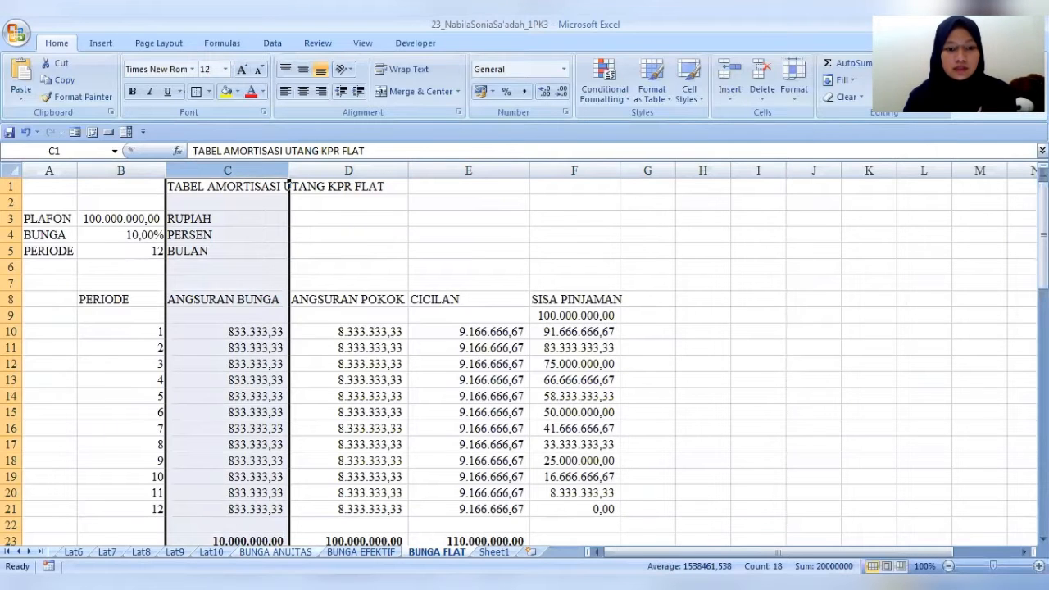
pyautogui.doubleClick(264, 335)
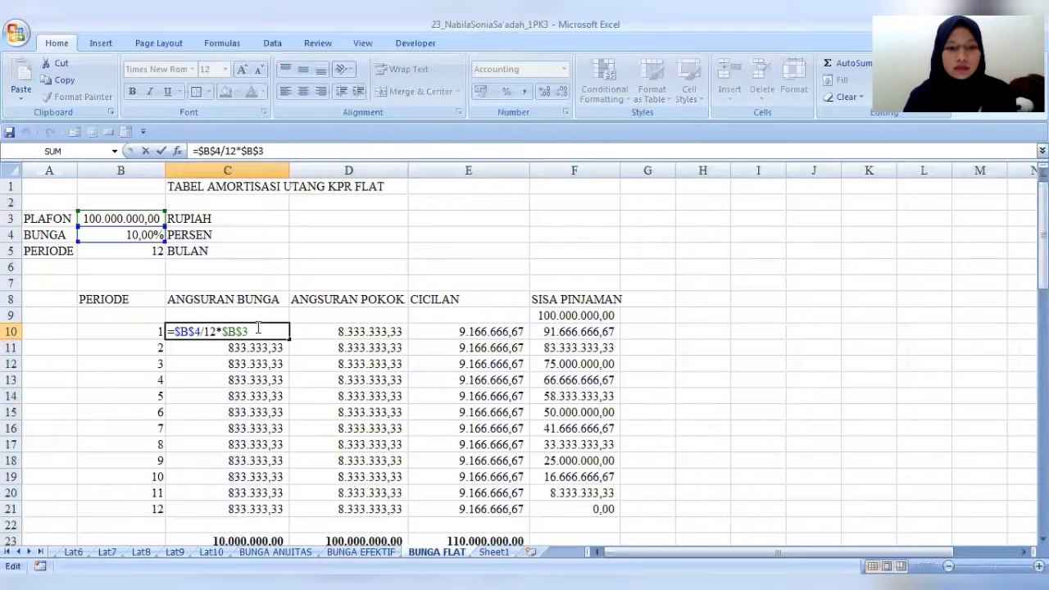
pyautogui.click(108, 218)
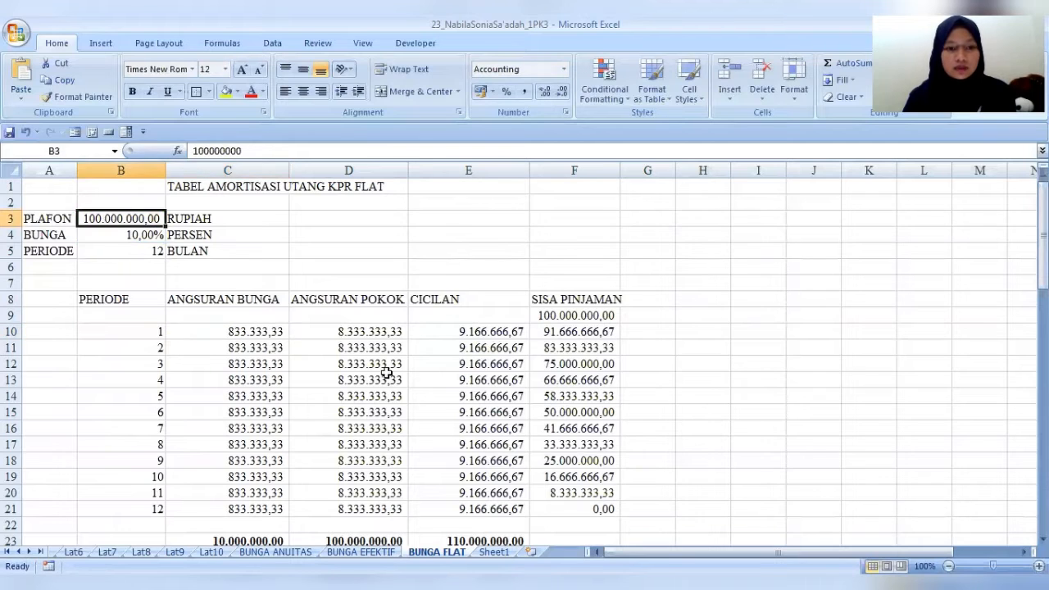
pyautogui.doubleClick(361, 332)
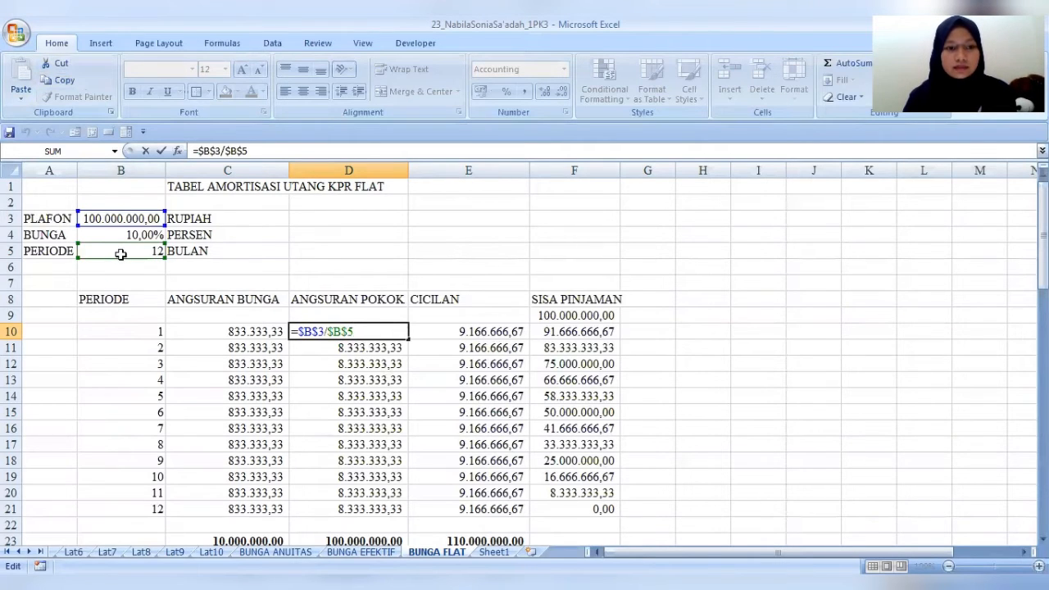
pyautogui.doubleClick(456, 331)
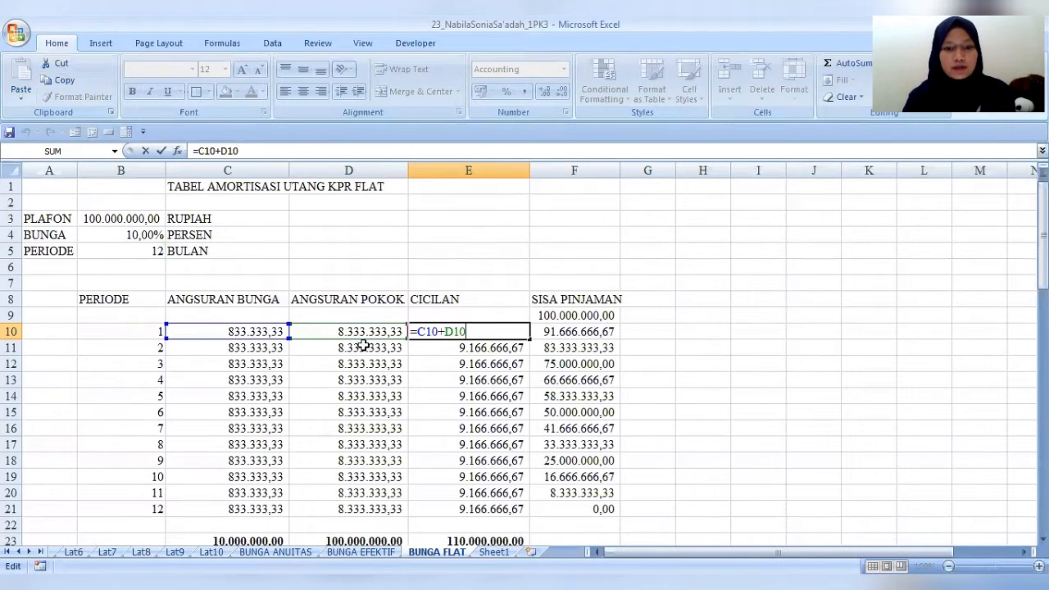
pyautogui.click(580, 332)
pyautogui.doubleClick(582, 332)
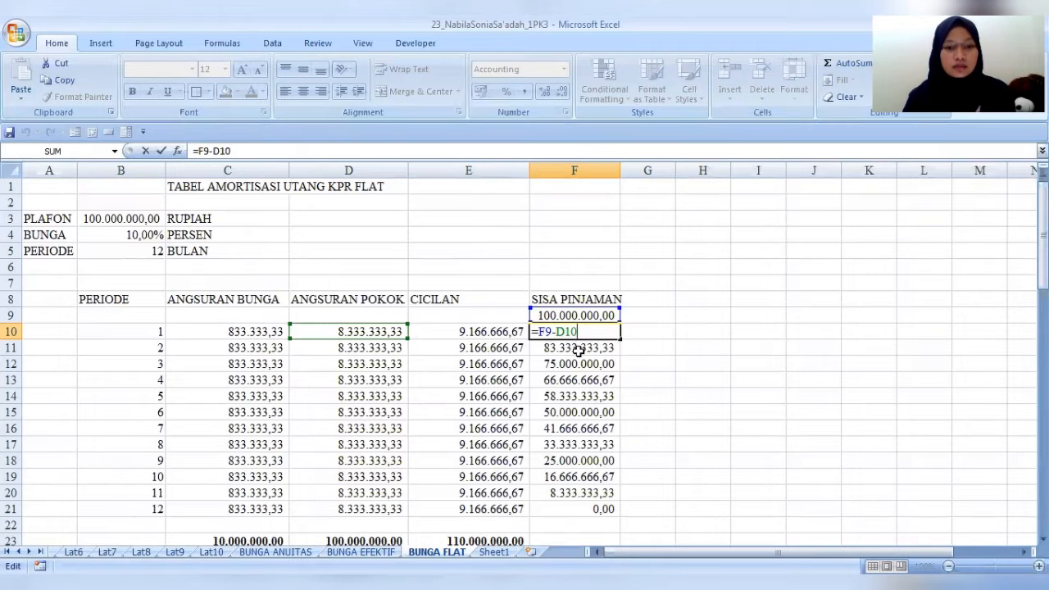
# Examine the period 12 remaining balance in F21 and the totals of columns C, D and E in row 23
pyautogui.click(609, 513)
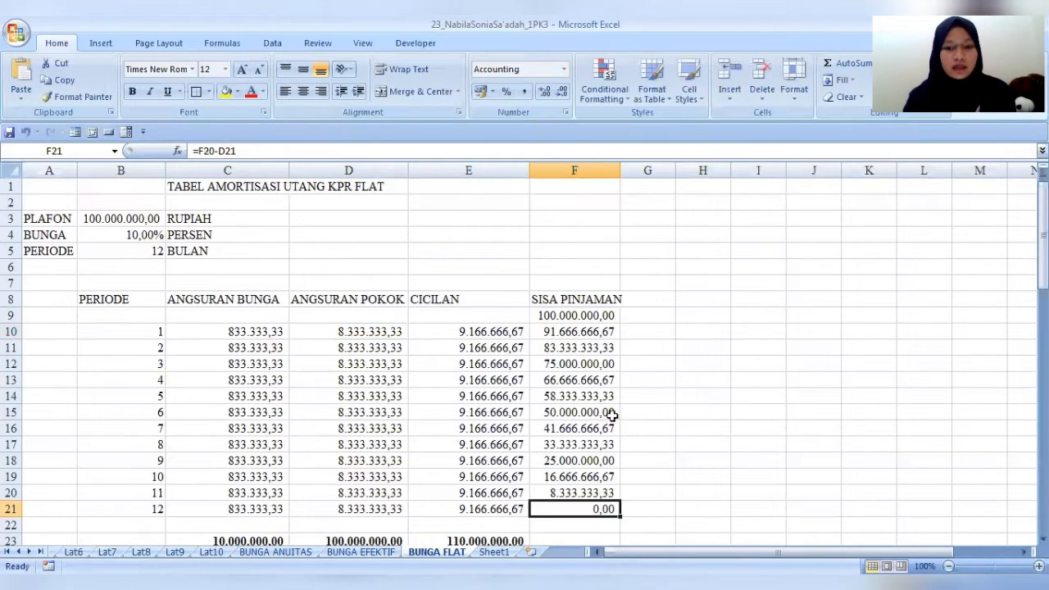
pyautogui.scroll(-1, 607, 409)
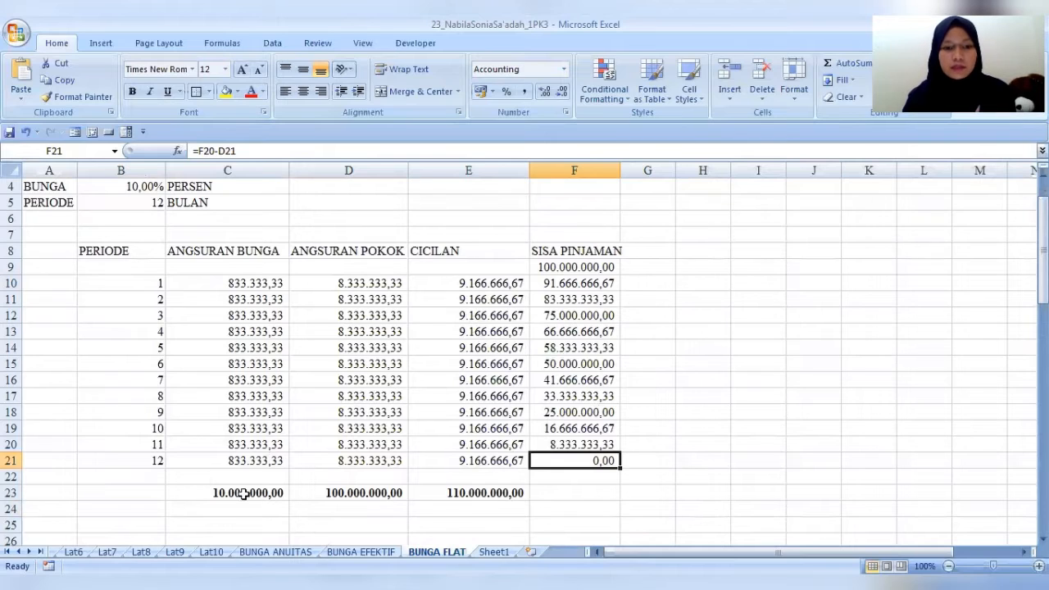
pyautogui.click(140, 464)
pyautogui.click(585, 462)
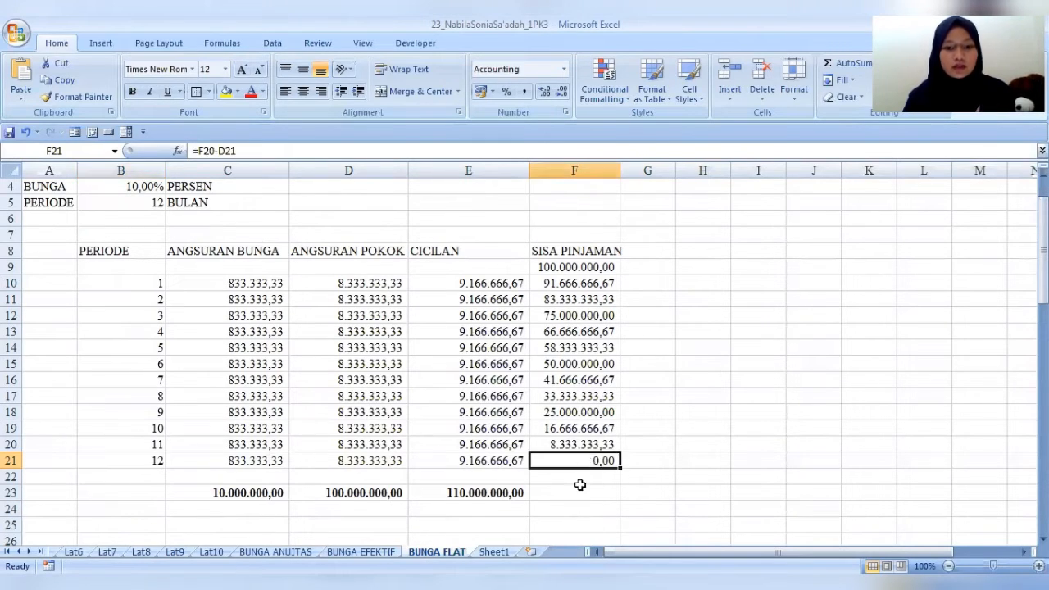
pyautogui.click(197, 170)
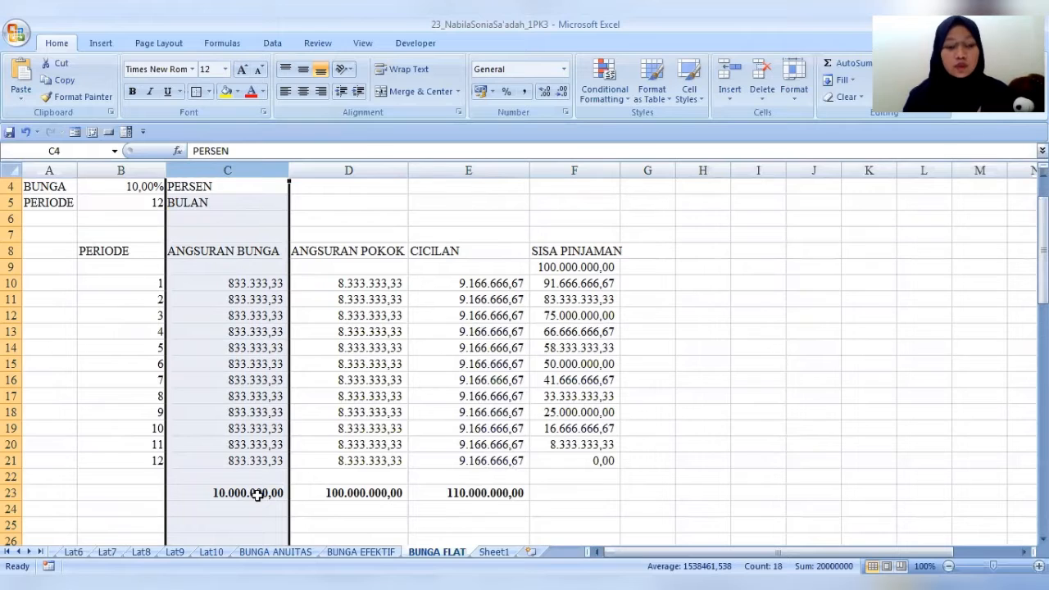
pyautogui.click(384, 172)
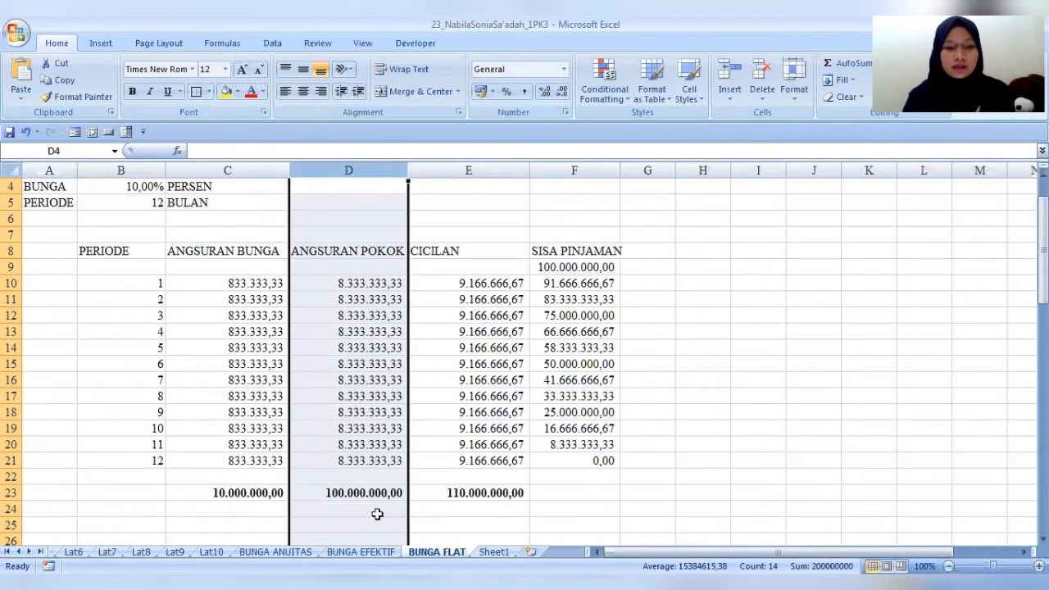
pyautogui.click(478, 170)
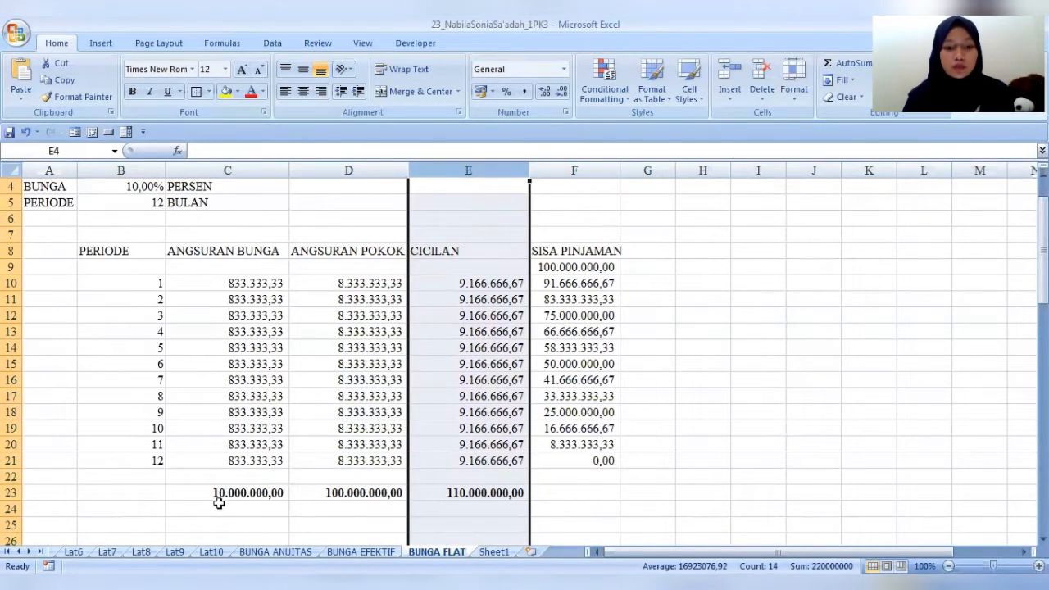
# Highlight the totals in C23:E23 with a yellow fill
pyautogui.moveTo(219, 494); pyautogui.dragTo(445, 493)
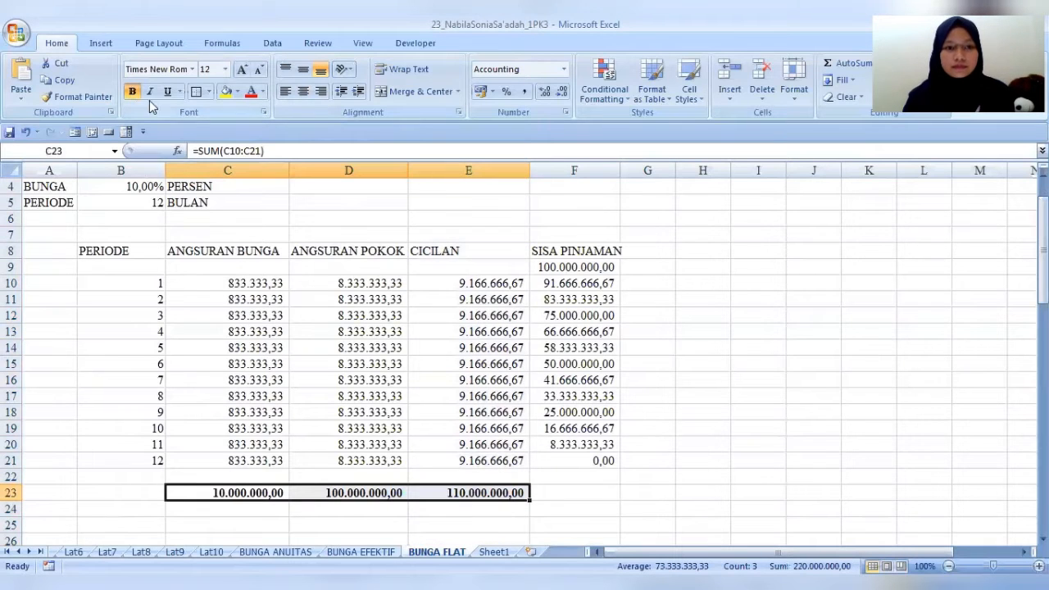
pyautogui.click(224, 91)
pyautogui.click(250, 460)
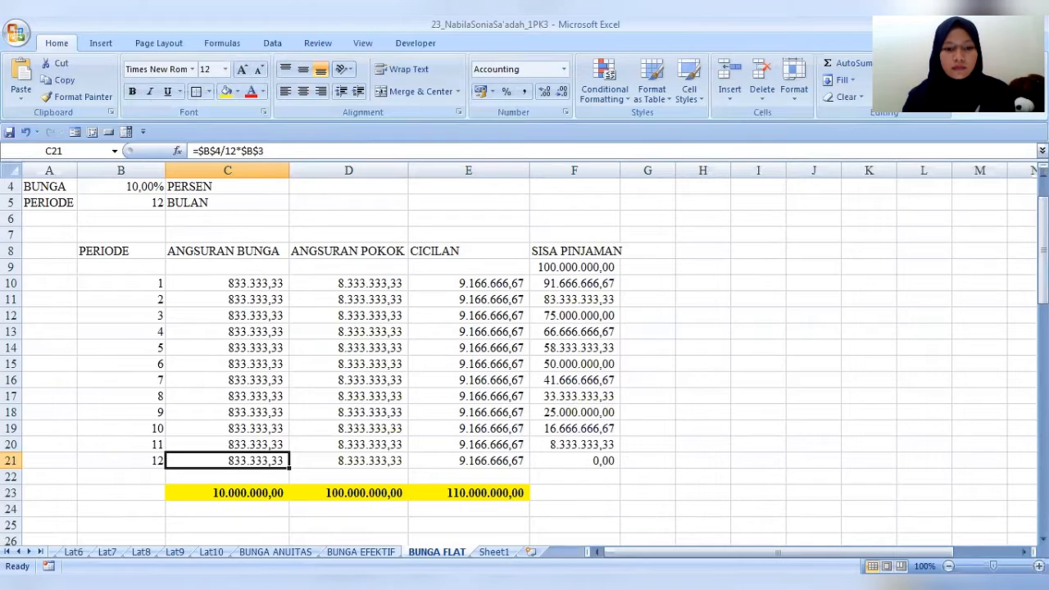
# Open the BUNGA ANUITAS sheet and examine the loan inputs in B2:B4 and the ANUITAS formula in B5
pyautogui.click(275, 552)
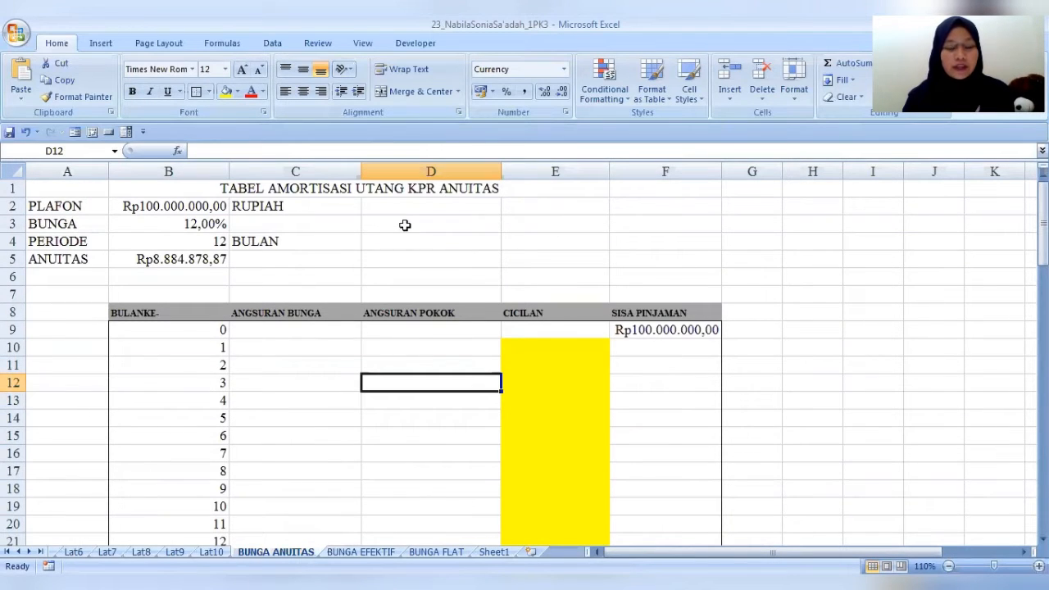
pyautogui.click(134, 207)
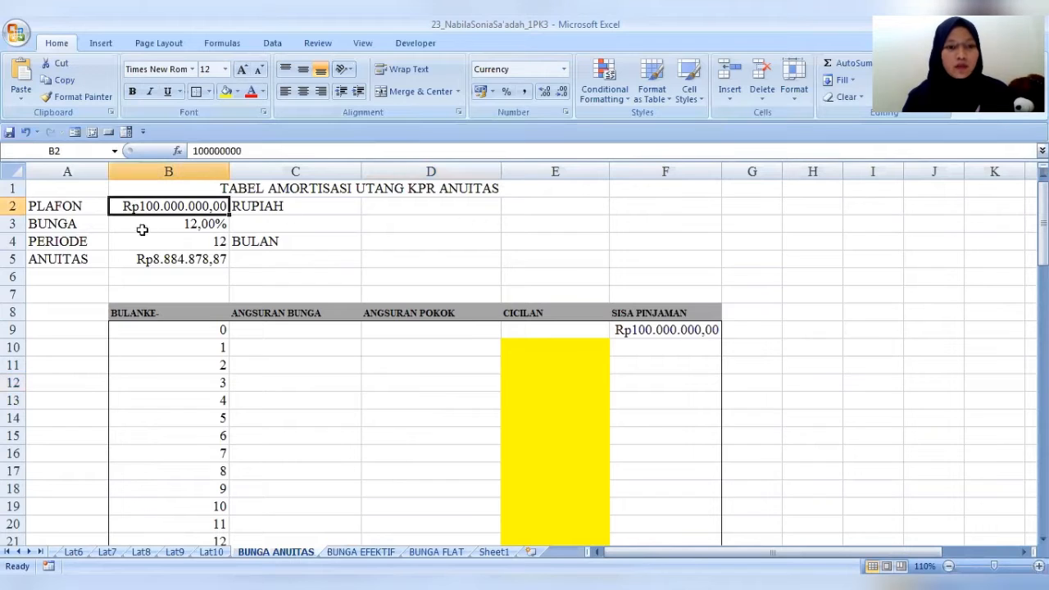
pyautogui.click(184, 224)
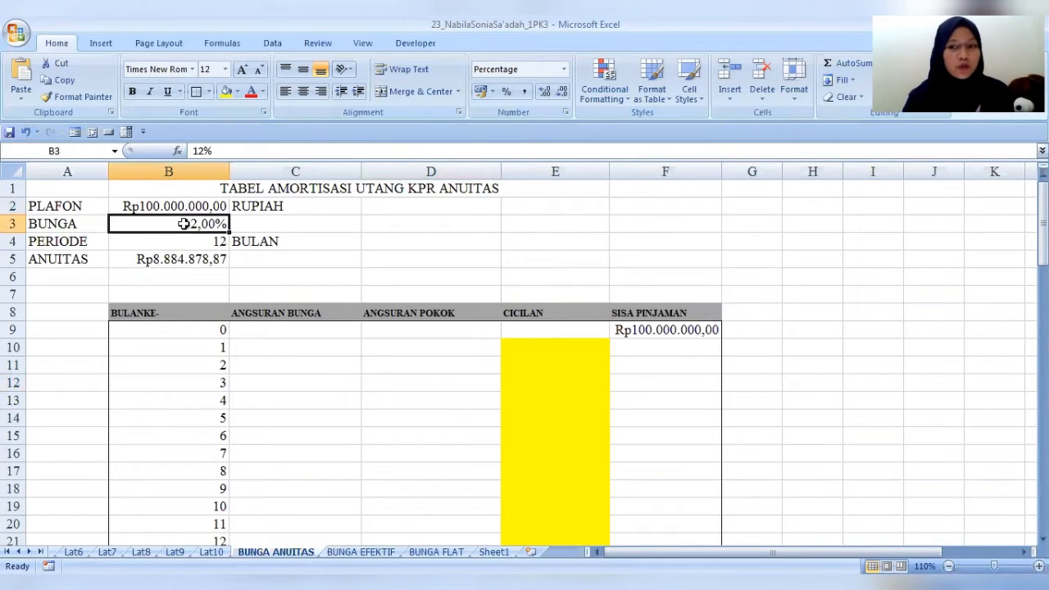
pyautogui.click(180, 246)
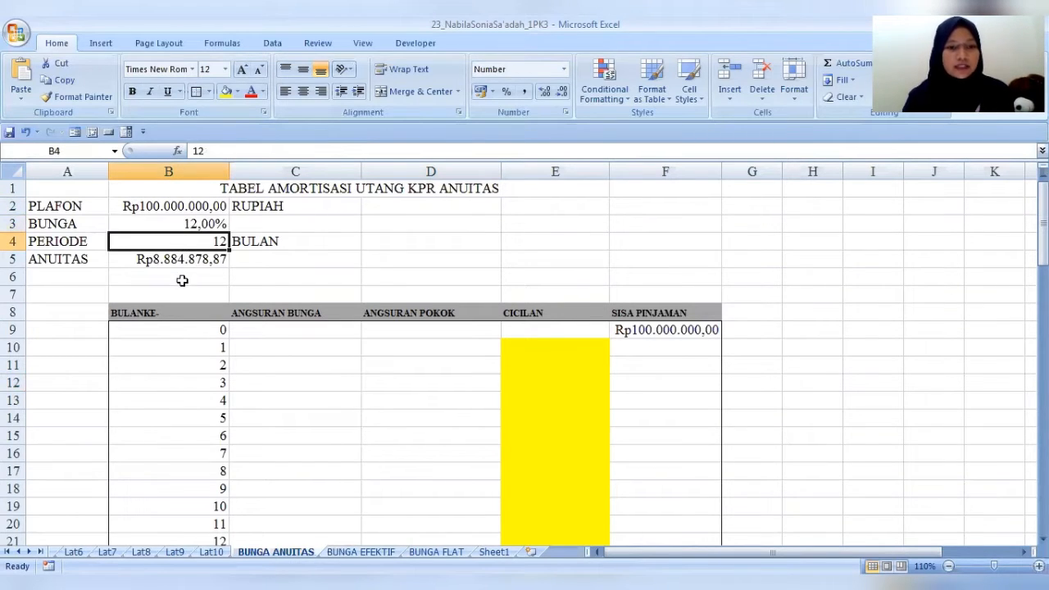
pyautogui.click(162, 260)
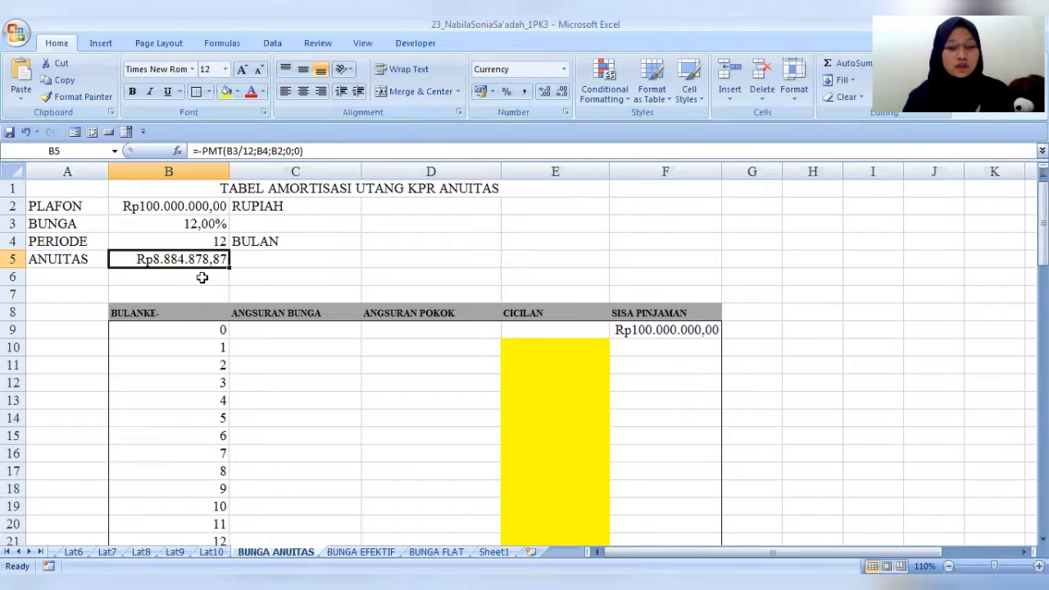
# Enter the formula =F9*B3/12 in C10 to calculate the month 1 ANGSURAN BUNGA
pyautogui.click(278, 350)
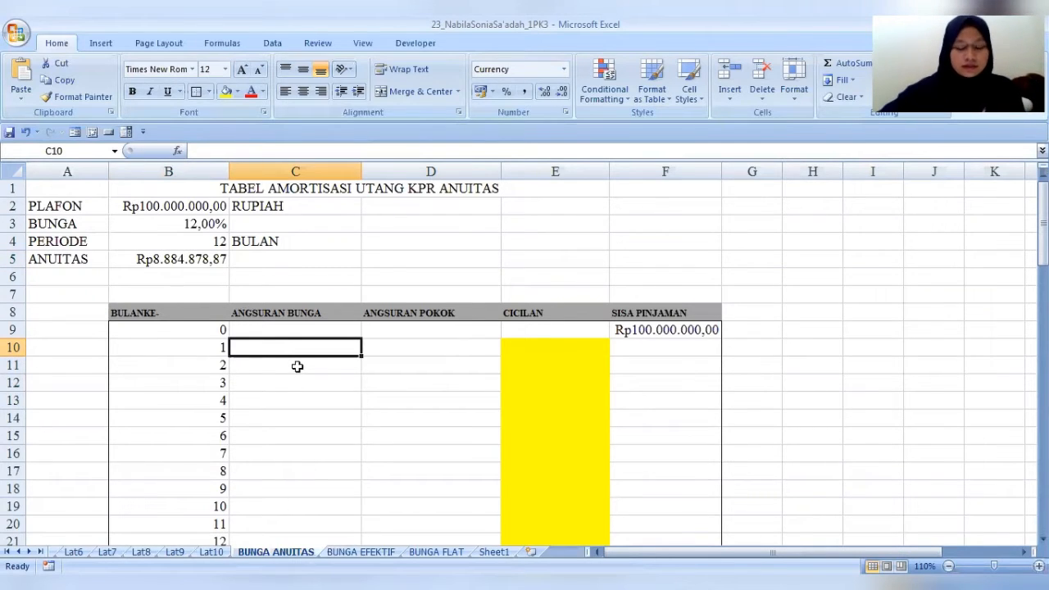
pyautogui.write('=')
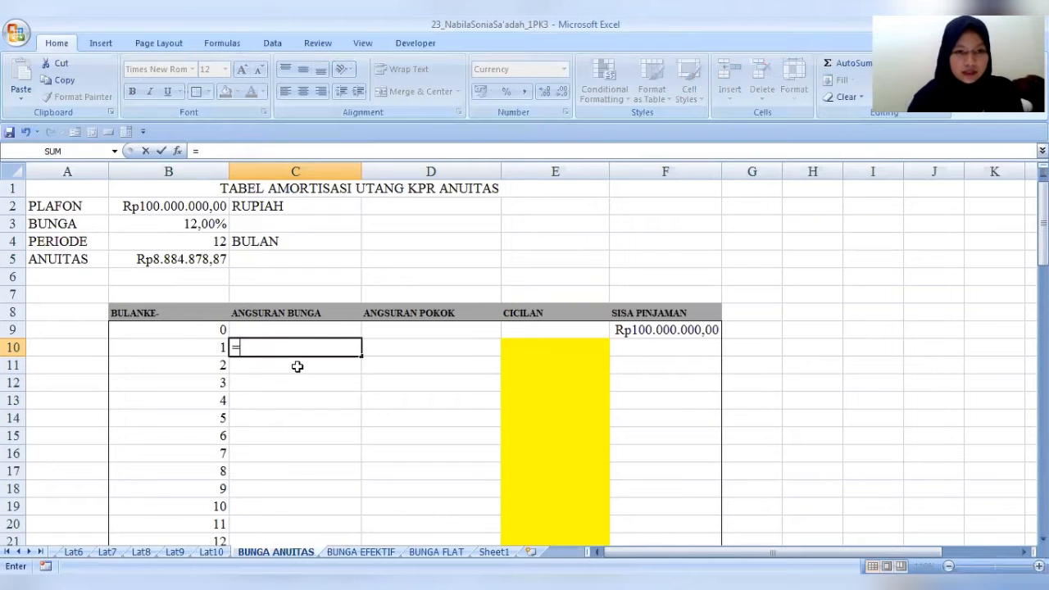
pyautogui.click(641, 332)
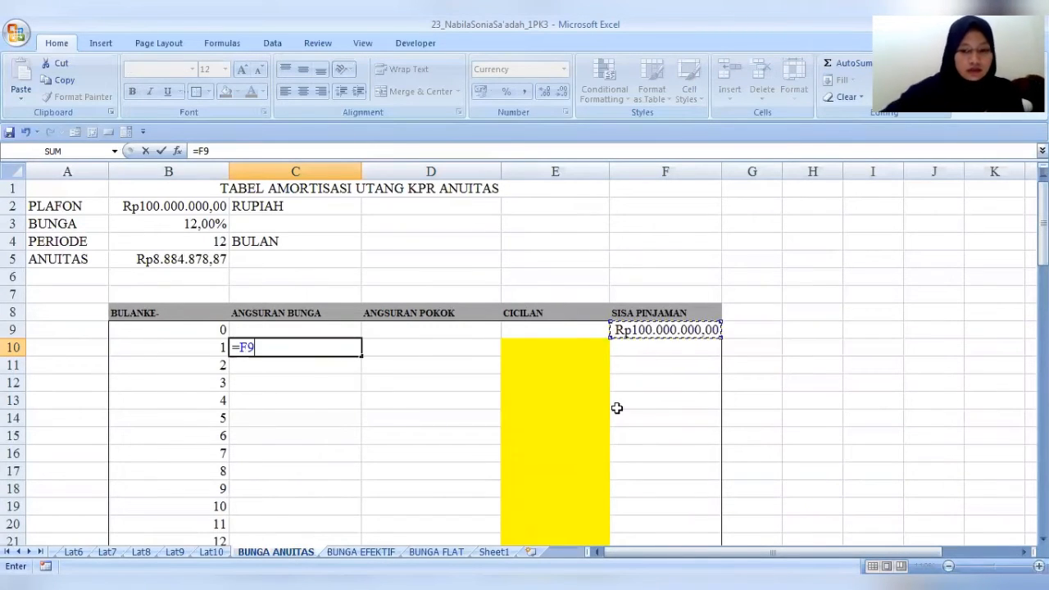
pyautogui.write('-')
pyautogui.press('BackSpace')
pyautogui.write('*')
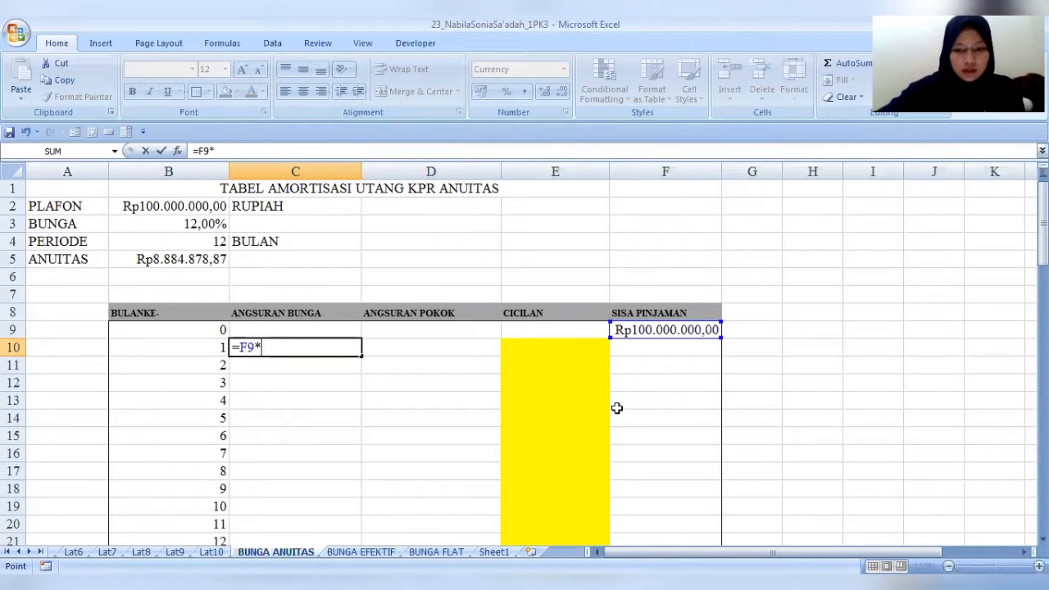
pyautogui.click(194, 224)
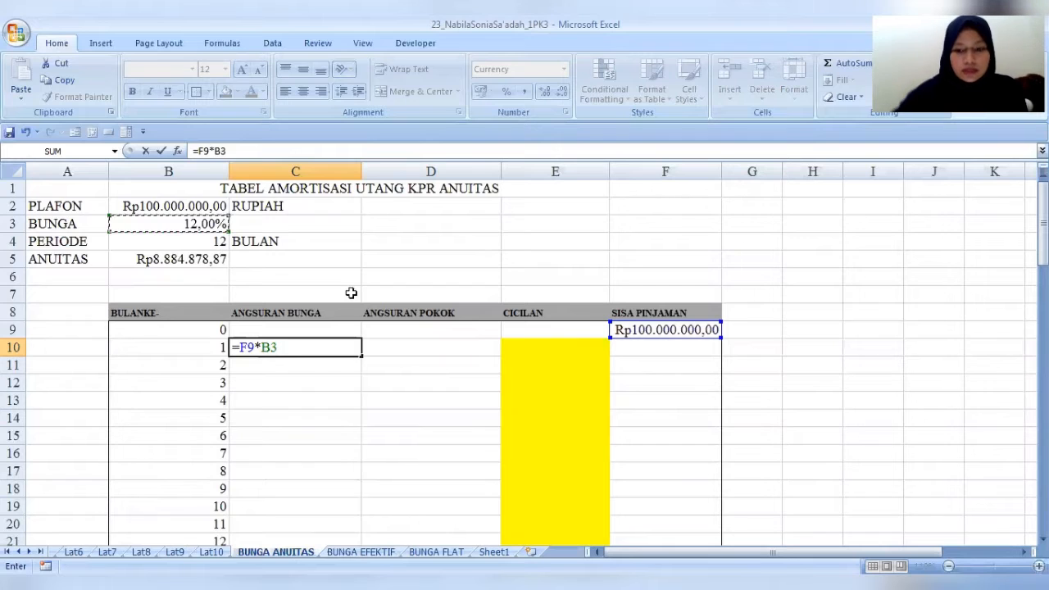
pyautogui.write('/13')
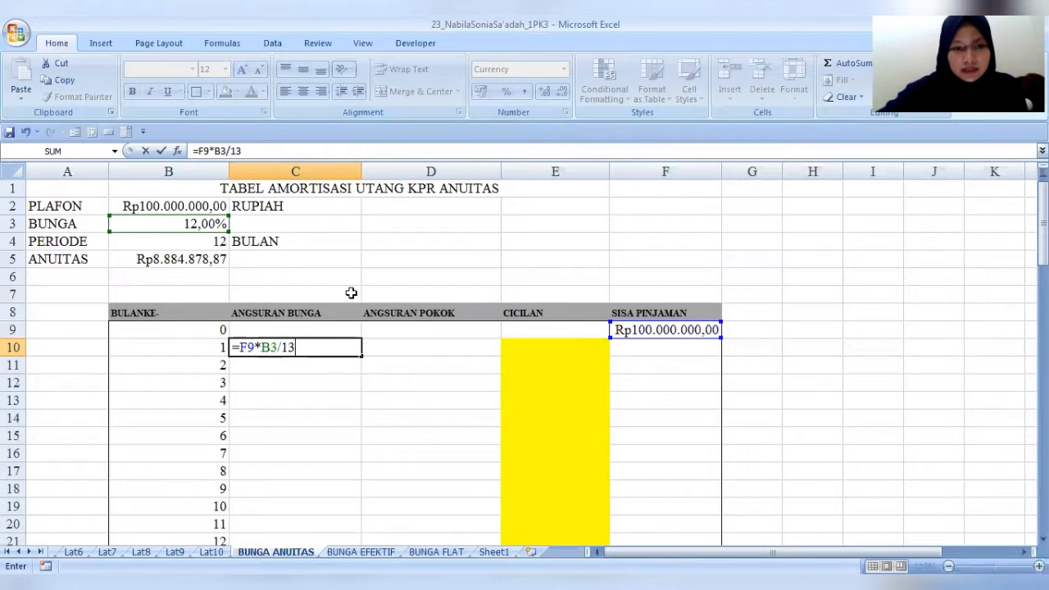
pyautogui.press('BackSpace')
pyautogui.write('2')
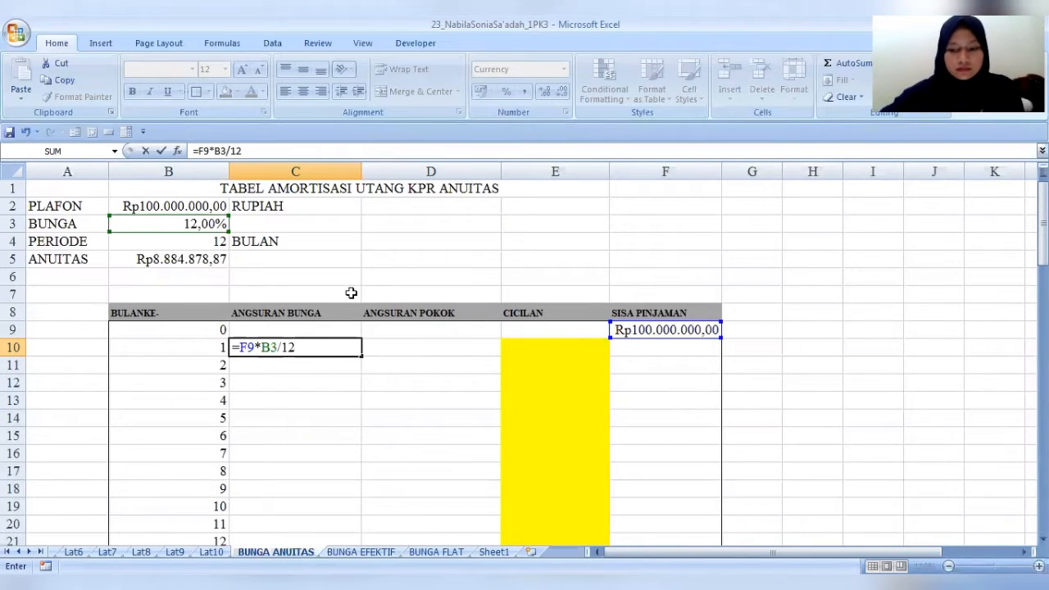
pyautogui.press('Return')
# Make the interest rate reference B3 absolute in the formula of C10
pyautogui.click(332, 348)
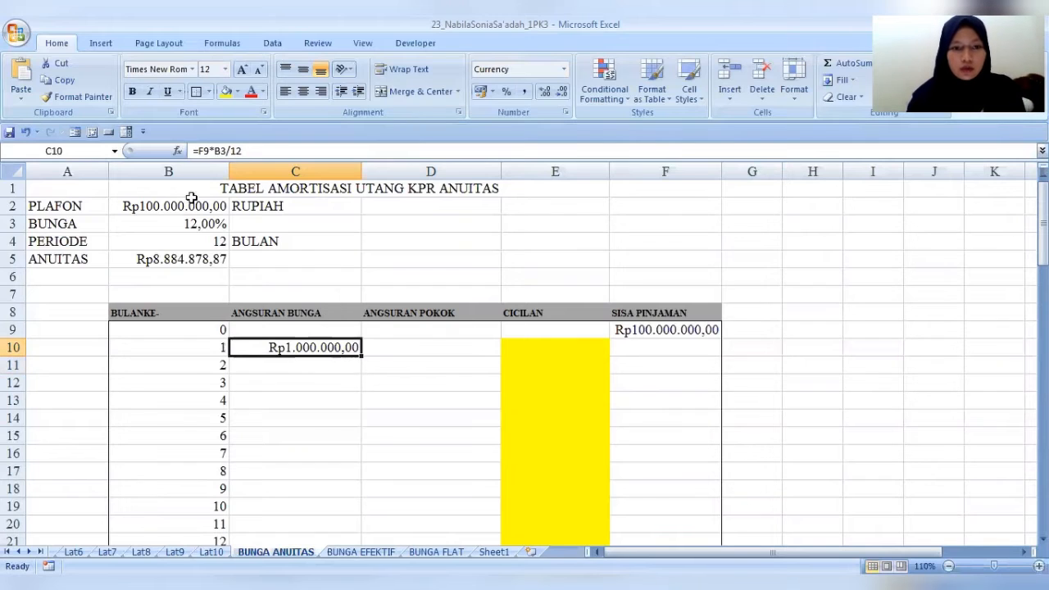
pyautogui.click(221, 151)
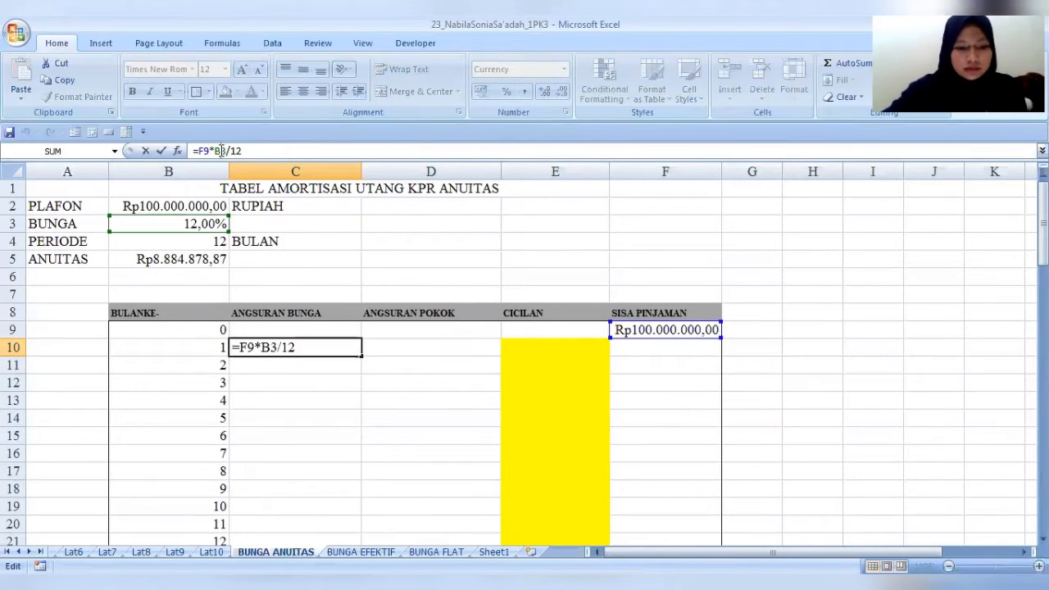
pyautogui.press('F4')
pyautogui.press('Return')
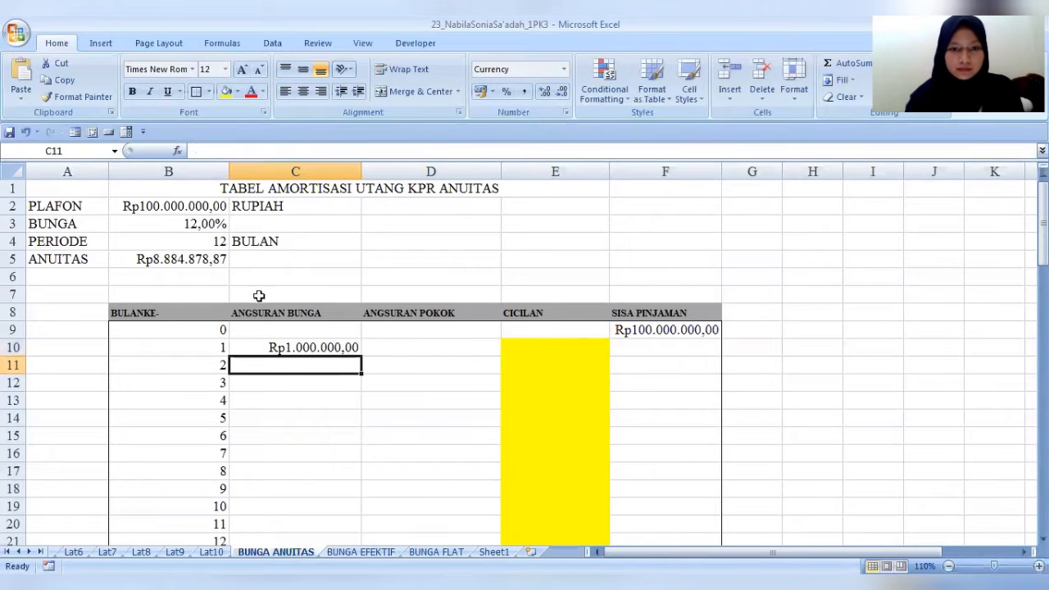
# Enter the formula =B5-C10 in D10 to calculate the month 1 ANGSURAN POKOK
pyautogui.click(422, 357)
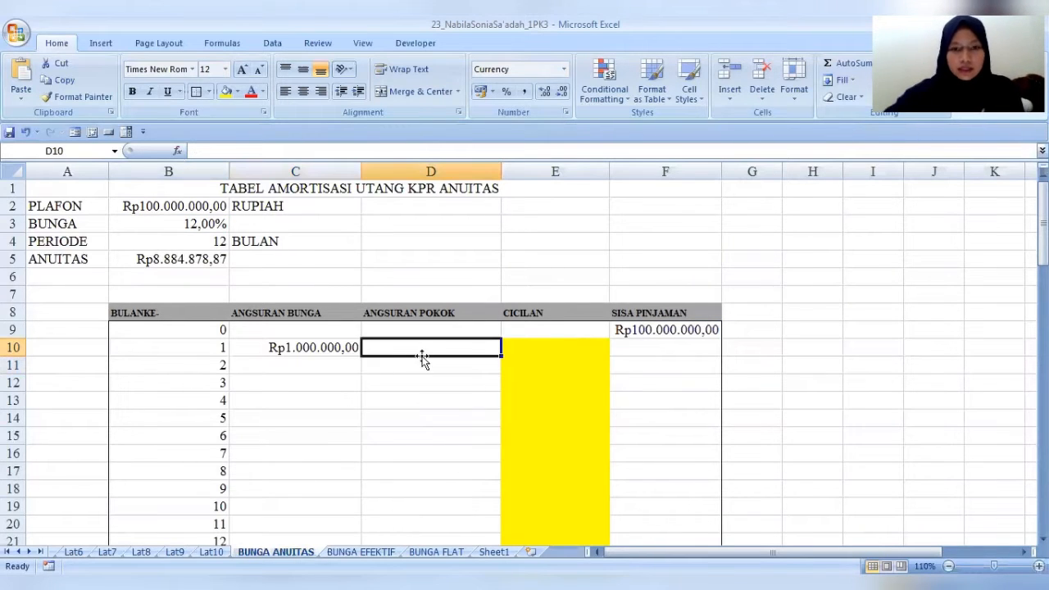
pyautogui.write('=')
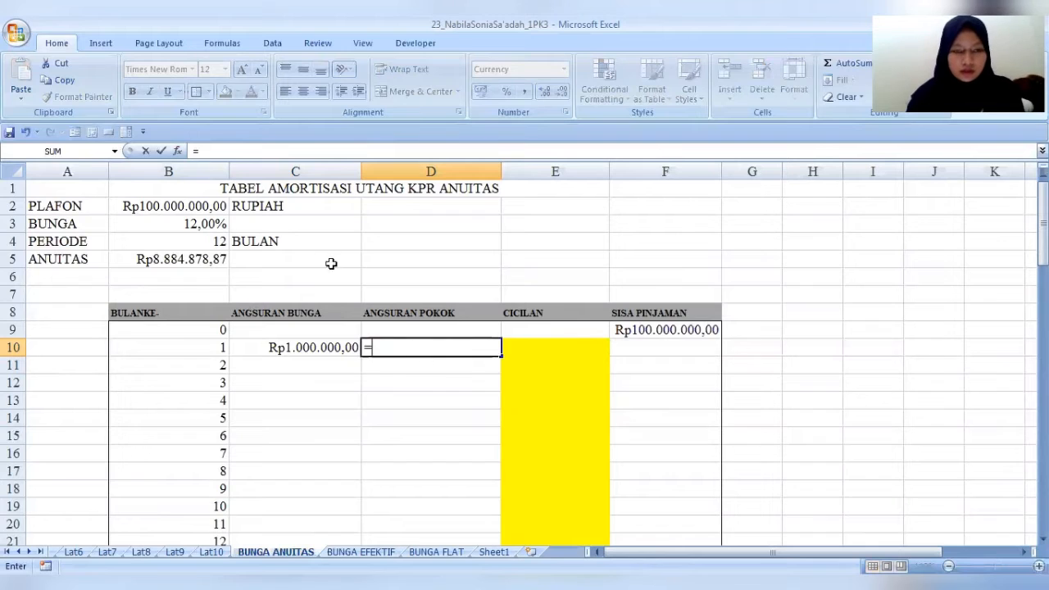
pyautogui.click(200, 259)
pyautogui.write('-')
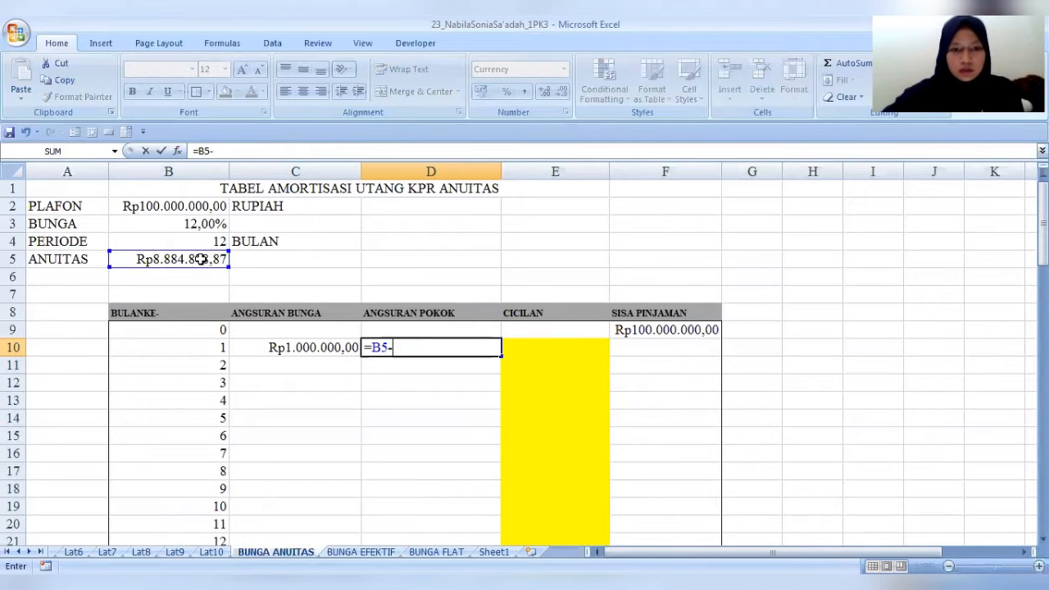
pyautogui.click(280, 346)
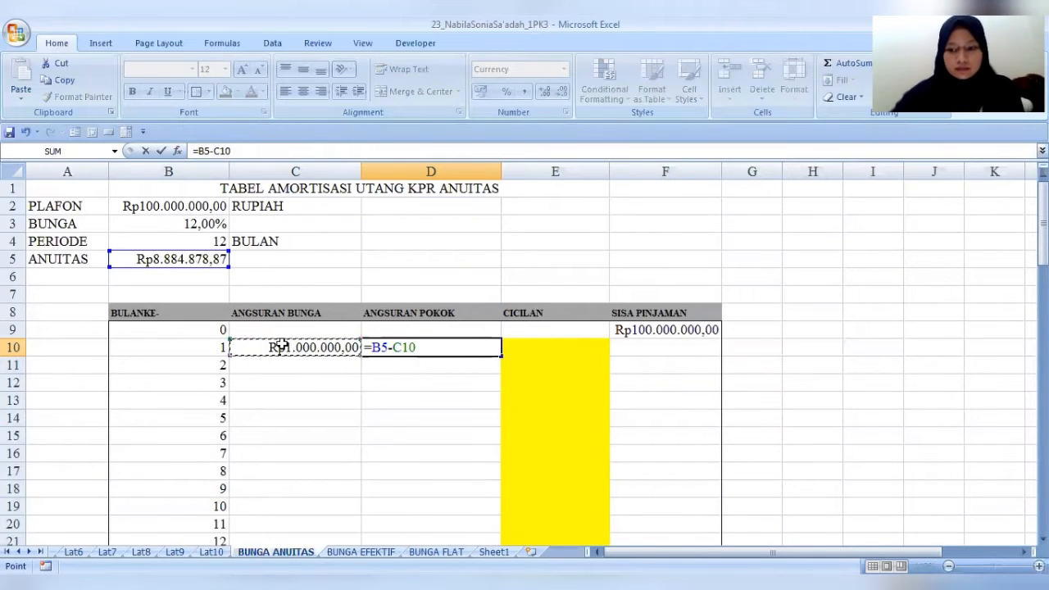
pyautogui.press('Return')
# Make the ANUITAS reference B5 absolute in the formula of D10
pyautogui.click(392, 341)
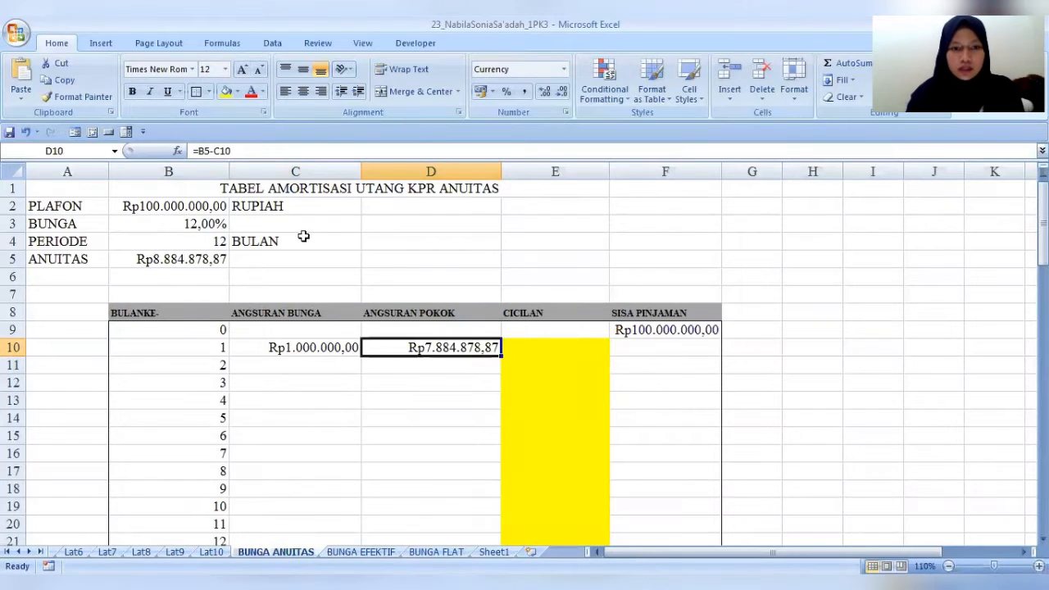
pyautogui.click(208, 152)
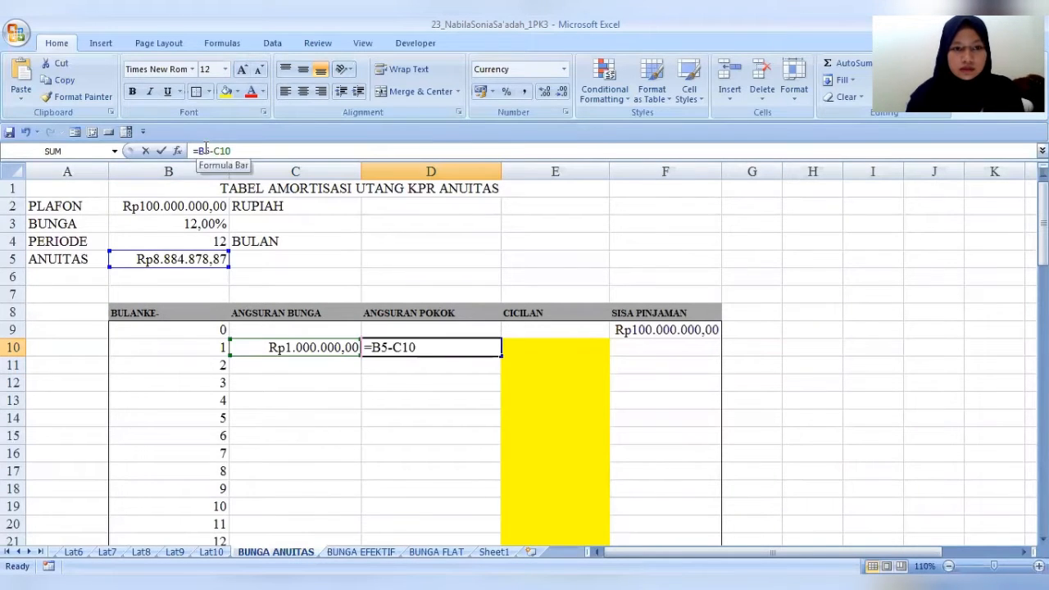
pyautogui.press('F4')
pyautogui.press('Return')
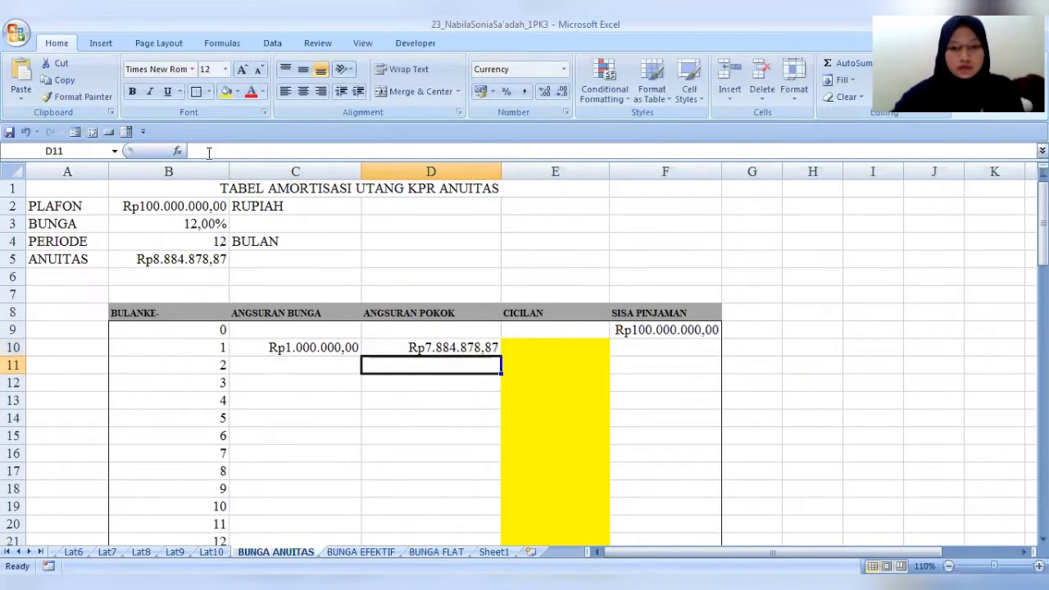
# Enter the formula =C10+D10 in E10 to calculate the month 1 CICILAN
pyautogui.click(552, 352)
pyautogui.write('=')
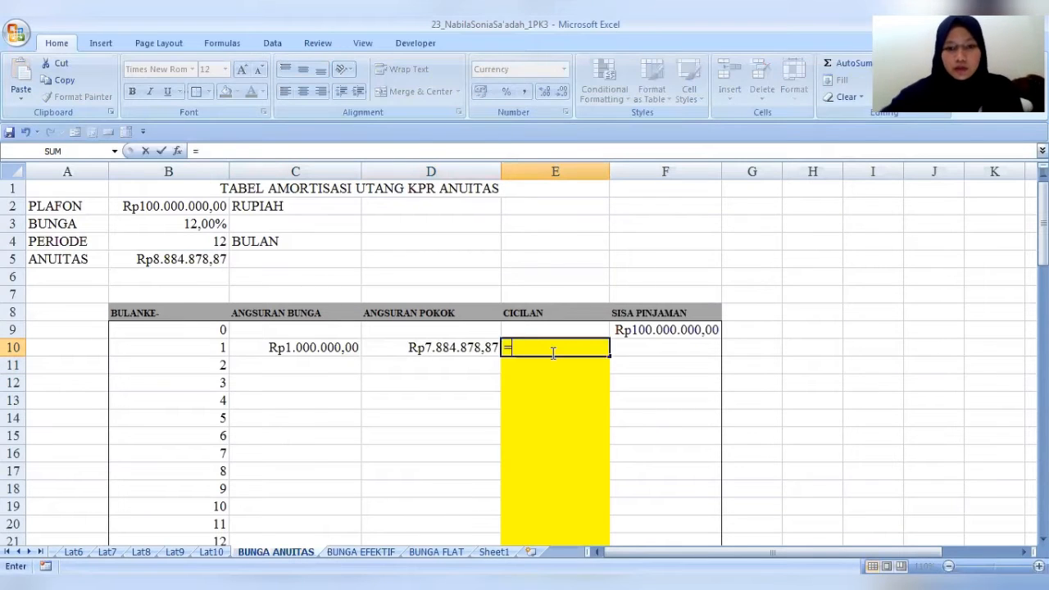
pyautogui.click(329, 344)
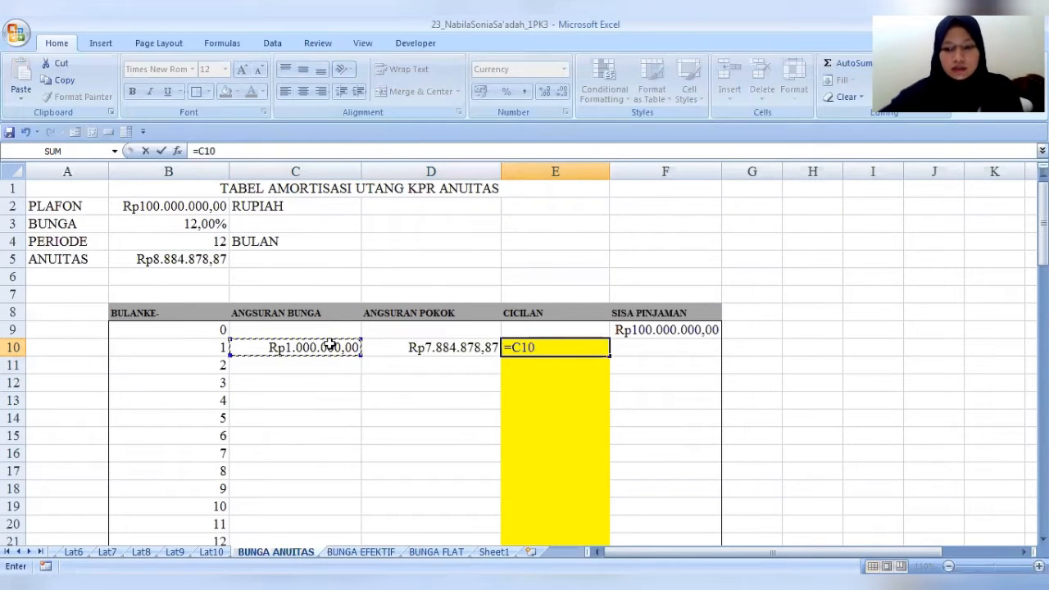
pyautogui.write('++')
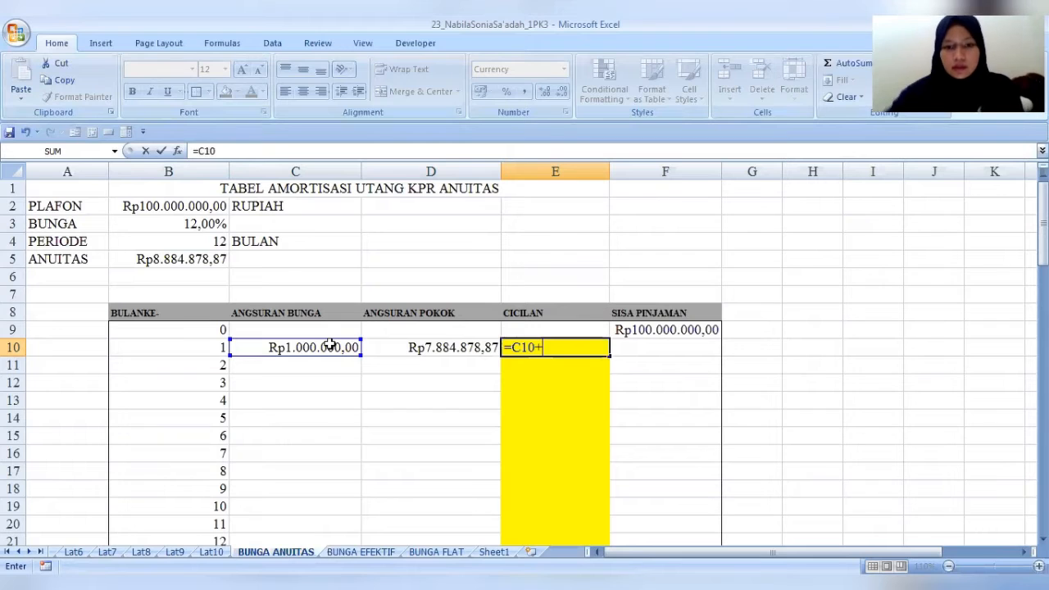
pyautogui.click(422, 365)
pyautogui.click(422, 347)
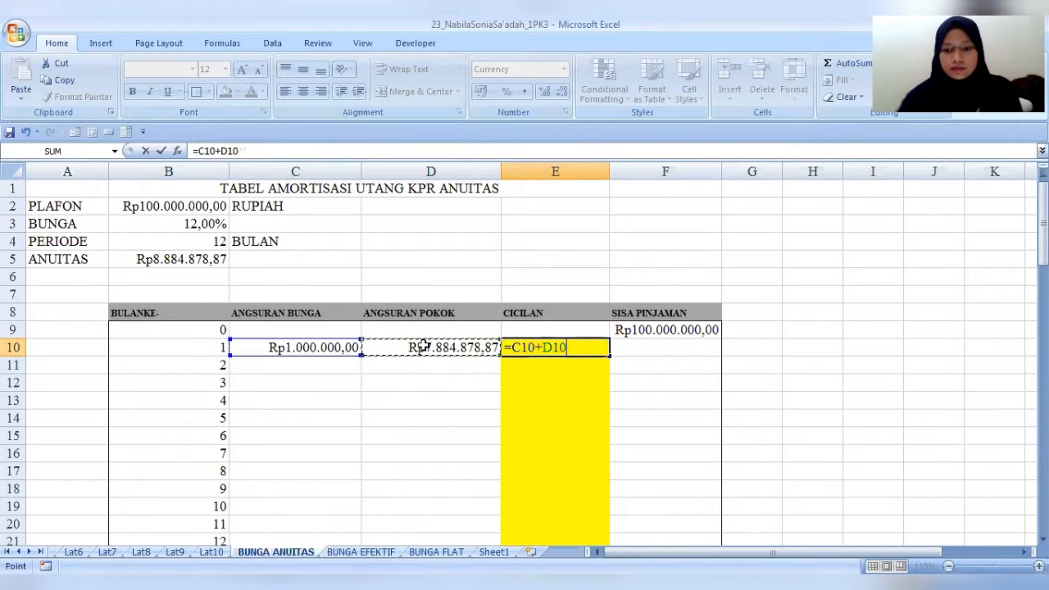
pyautogui.press('Return')
# Make the reference C10 absolute in the CICILAN formula of E10
pyautogui.click(552, 345)
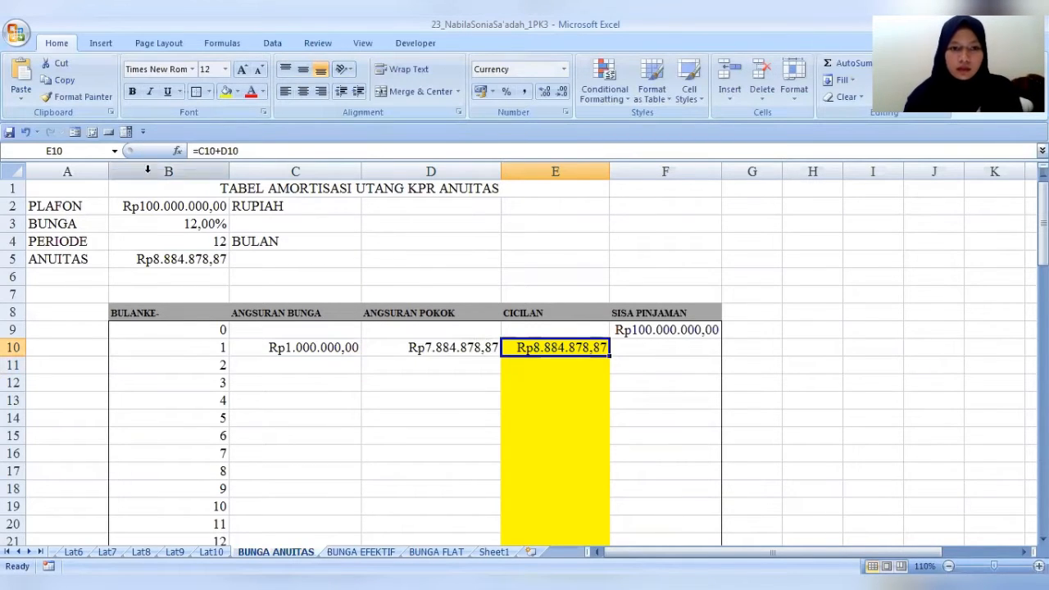
pyautogui.click(207, 151)
pyautogui.doubleClick(207, 151)
pyautogui.press('F4')
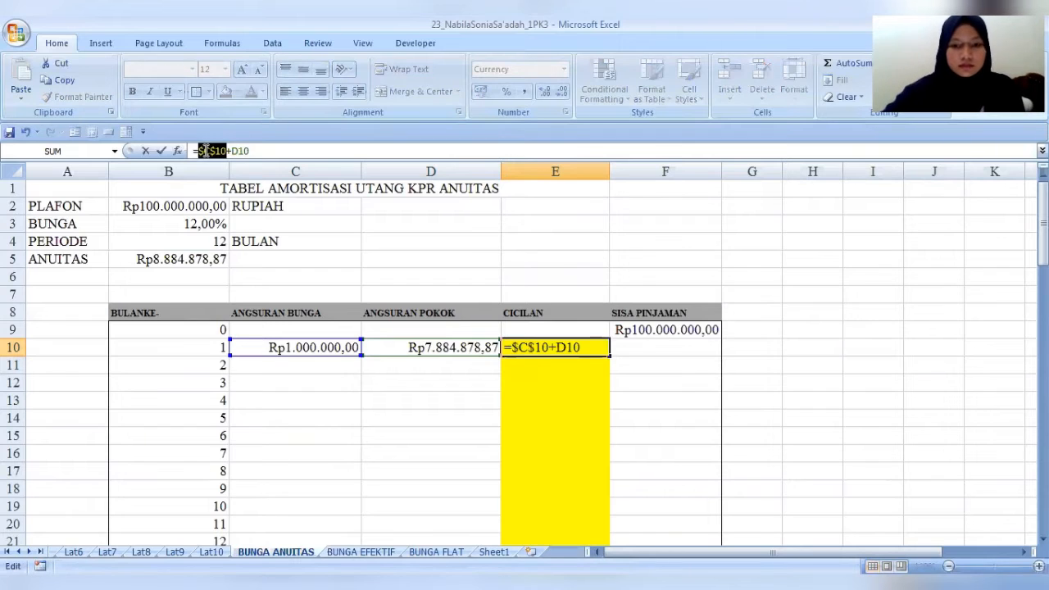
pyautogui.press('Return')
# Enter the formula =F9-D10 in F10 to calculate the month 1 SISA PINJAMAN
pyautogui.click(620, 348)
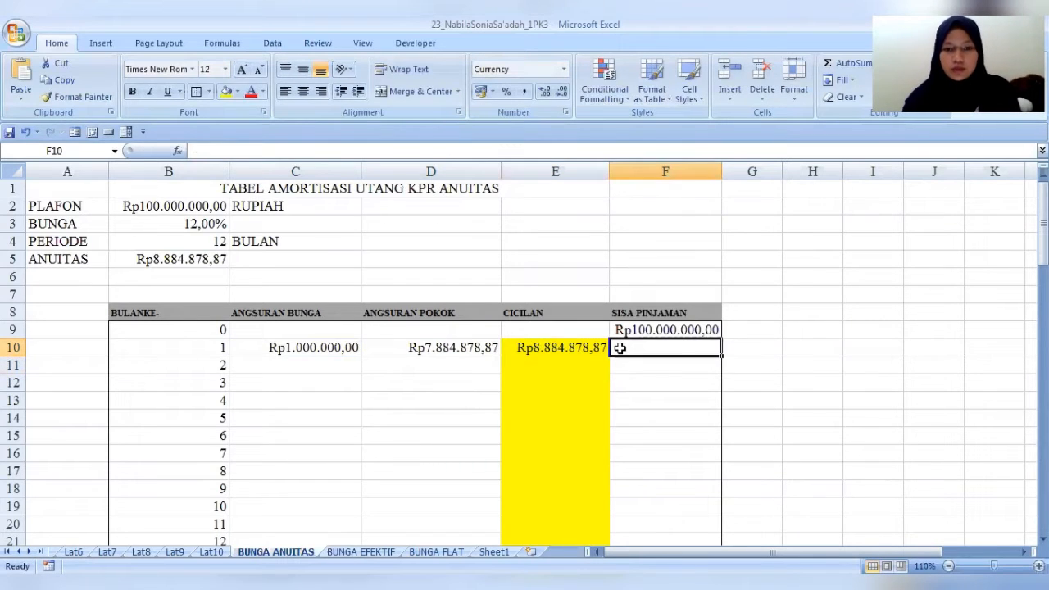
pyautogui.write('=')
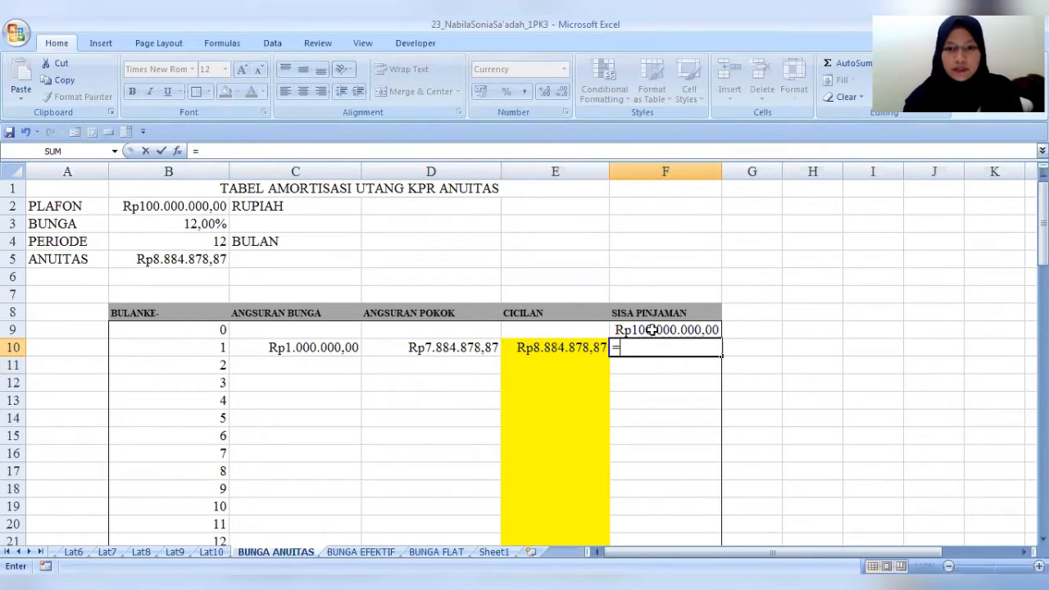
pyautogui.click(652, 329)
pyautogui.write('-')
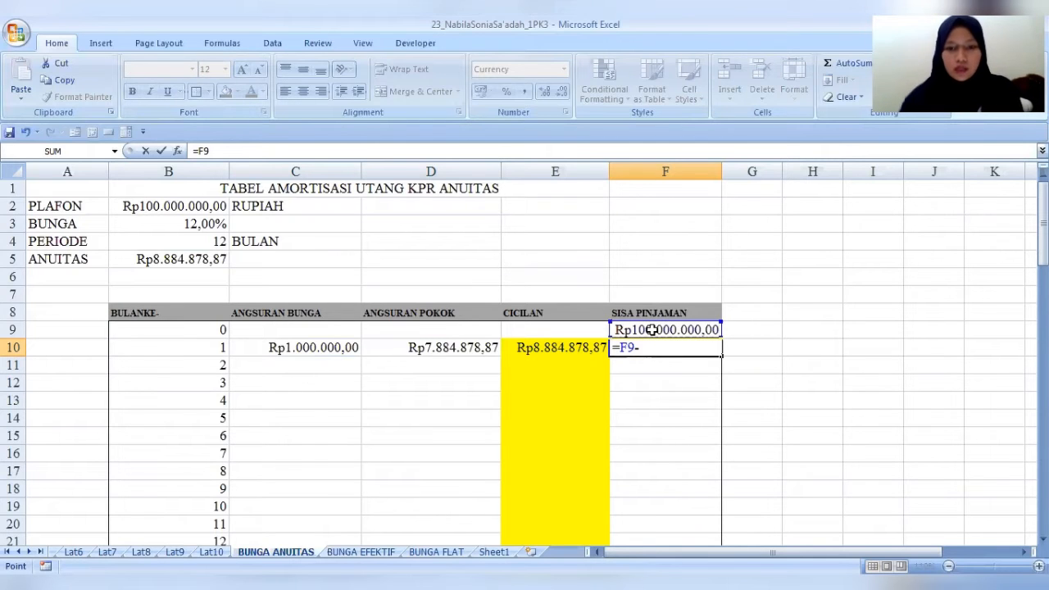
pyautogui.click(464, 348)
pyautogui.press('Return')
# Fill the ANGSURAN BUNGA and ANGSURAN POKOK formulas from C10 and D10 down to row 21
pyautogui.scroll(-1, 369, 349)
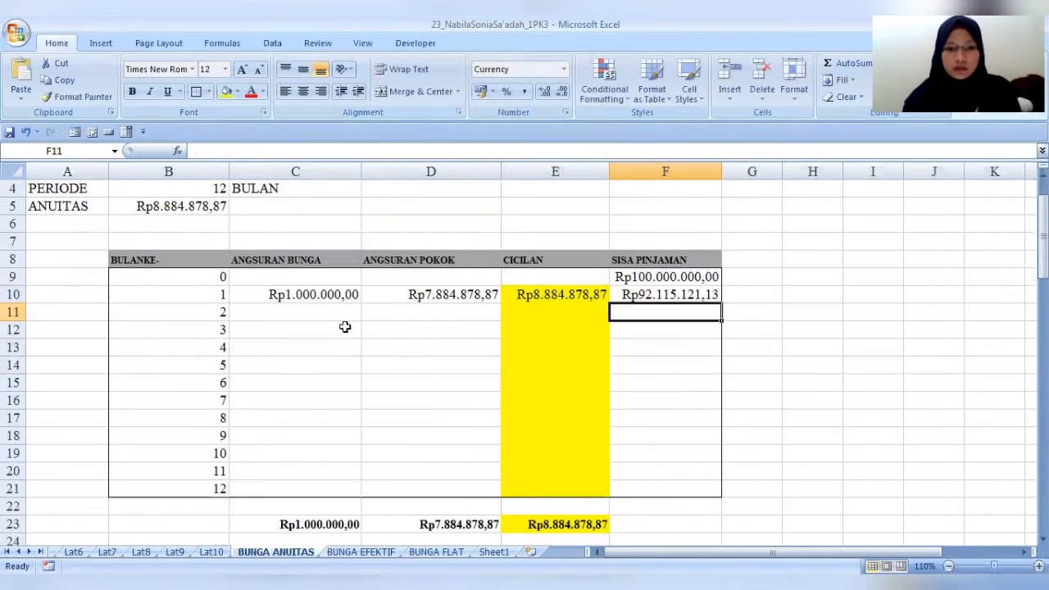
pyautogui.click(328, 297)
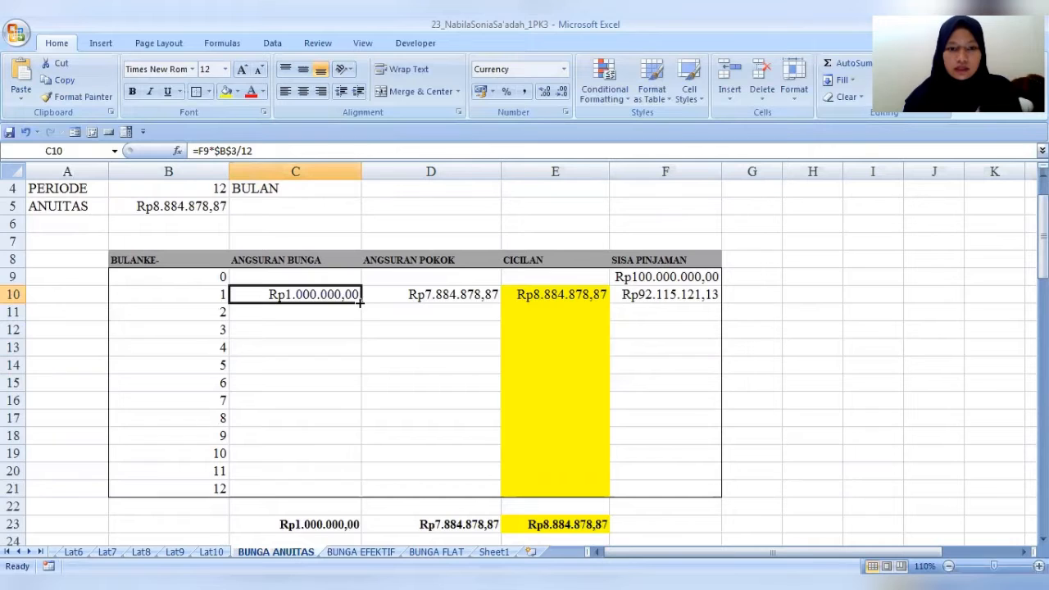
pyautogui.moveTo(359, 302); pyautogui.dragTo(319, 491)
pyautogui.click(441, 297)
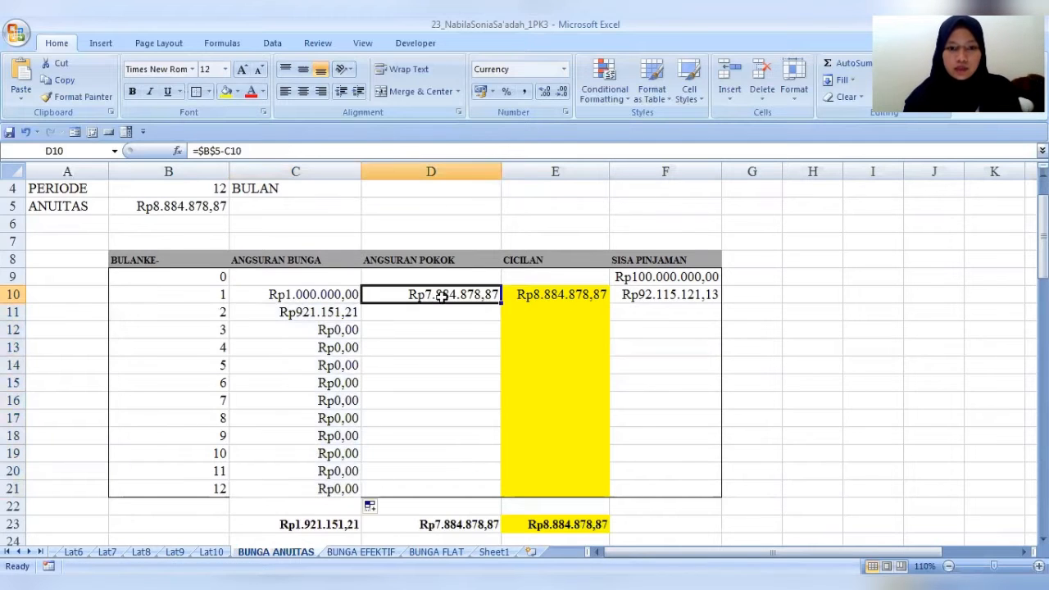
pyautogui.click(503, 299)
pyautogui.click(497, 299)
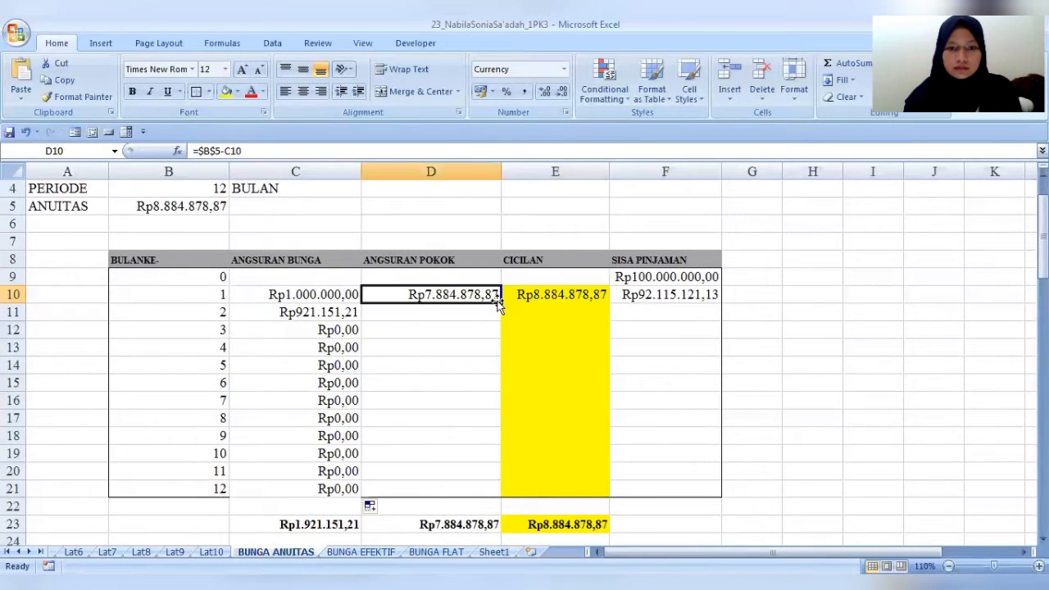
pyautogui.moveTo(498, 301); pyautogui.dragTo(468, 489)
# Fill the CICILAN and SISA PINJAMAN formulas from E10 and F10 down to row 21
pyautogui.click(546, 299)
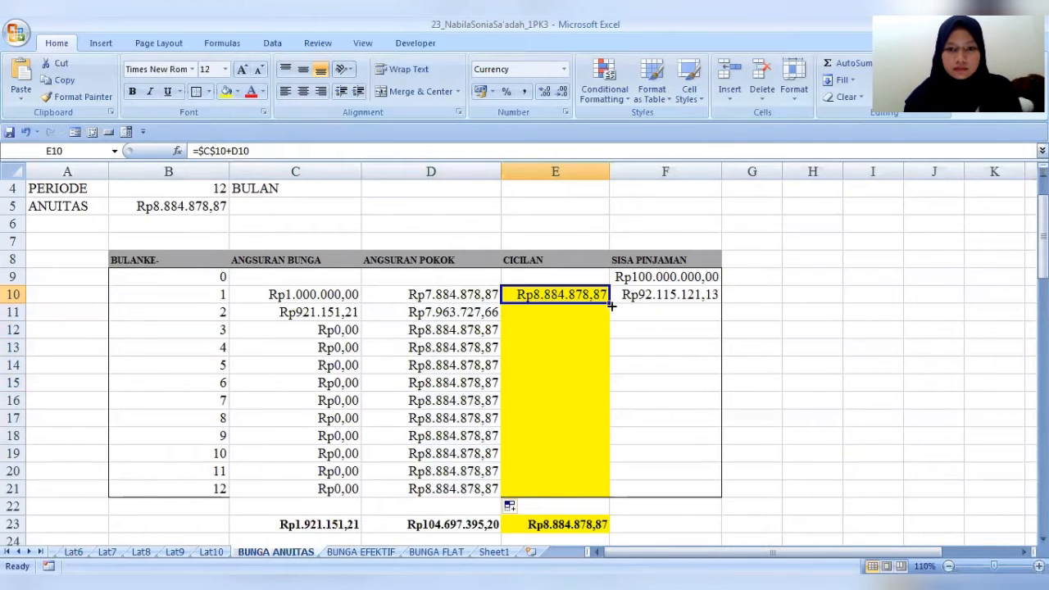
pyautogui.moveTo(599, 328); pyautogui.dragTo(593, 489)
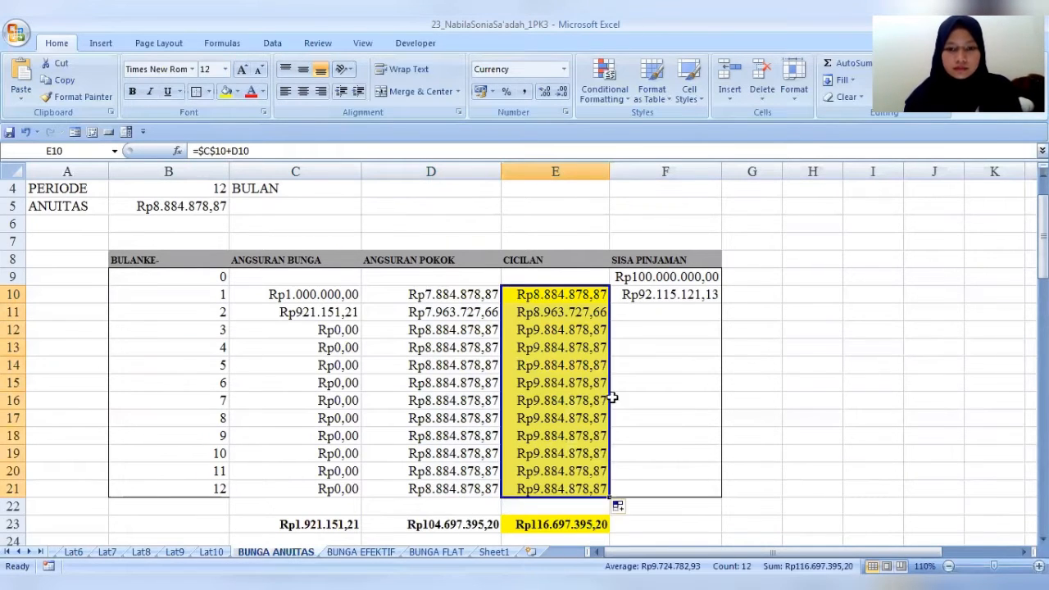
pyautogui.click(682, 297)
pyautogui.moveTo(721, 303); pyautogui.dragTo(665, 492)
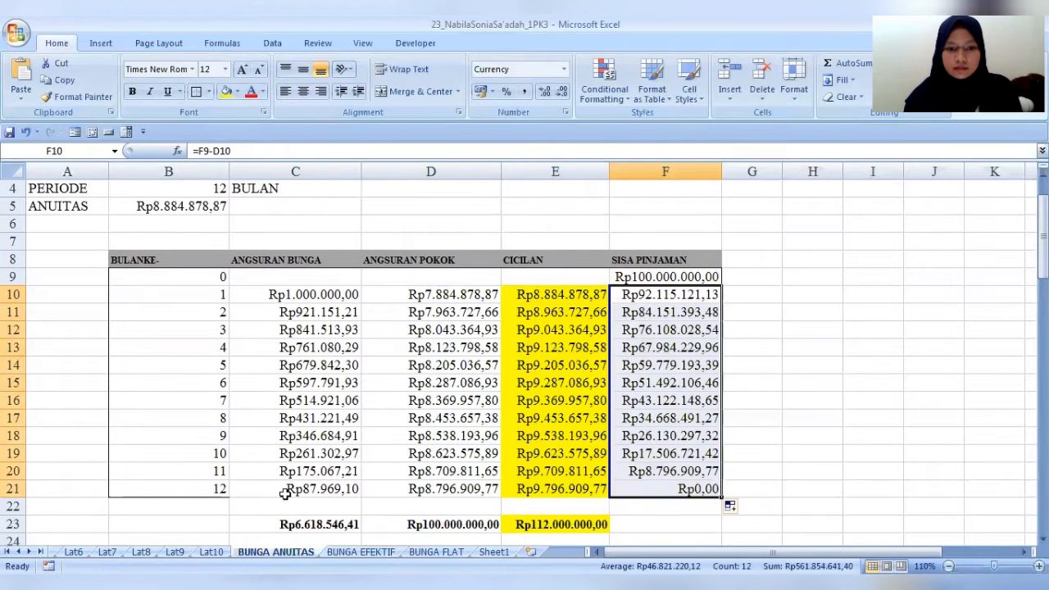
# Add a bottom border to the month 12 row in C21:F21
pyautogui.moveTo(287, 490); pyautogui.dragTo(648, 490)
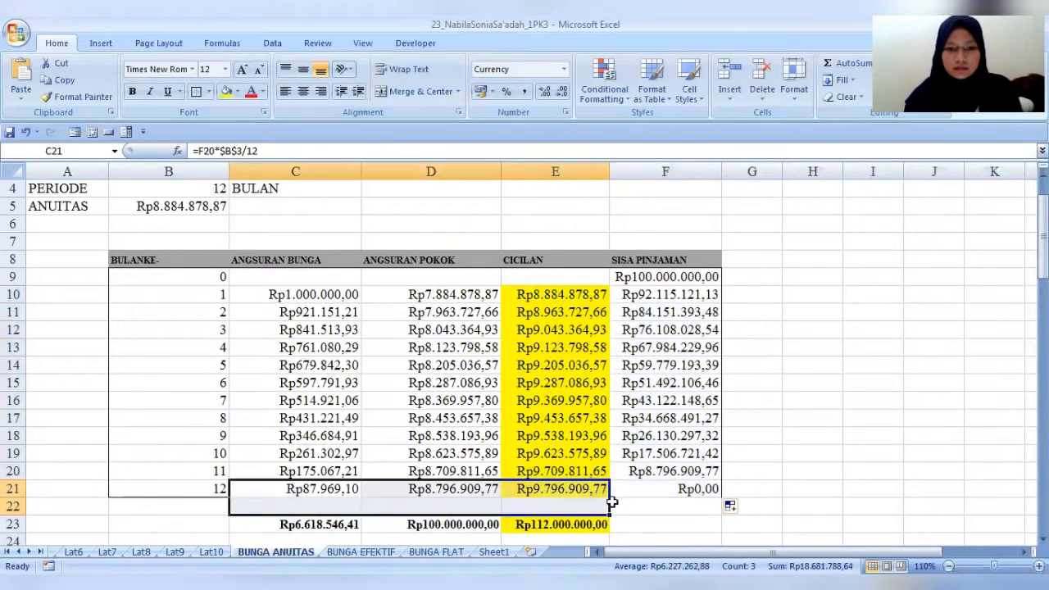
pyautogui.click(209, 91)
pyautogui.click(510, 370)
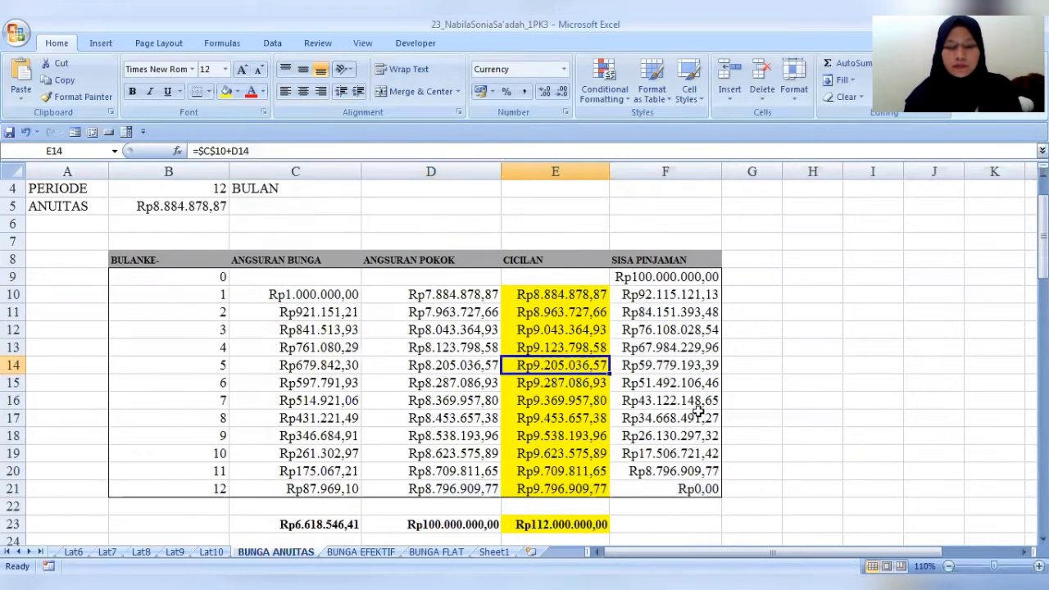
# Examine the final SISA PINJAMAN in F21 and the ANGSURAN POKOK and CICILAN columns with their totals
pyautogui.click(655, 490)
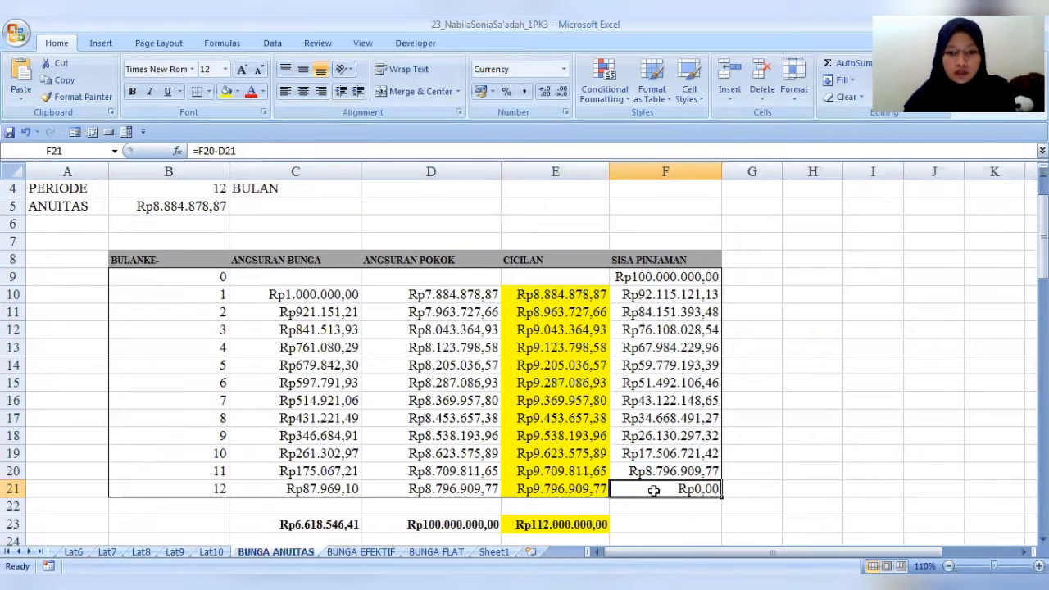
pyautogui.click(412, 171)
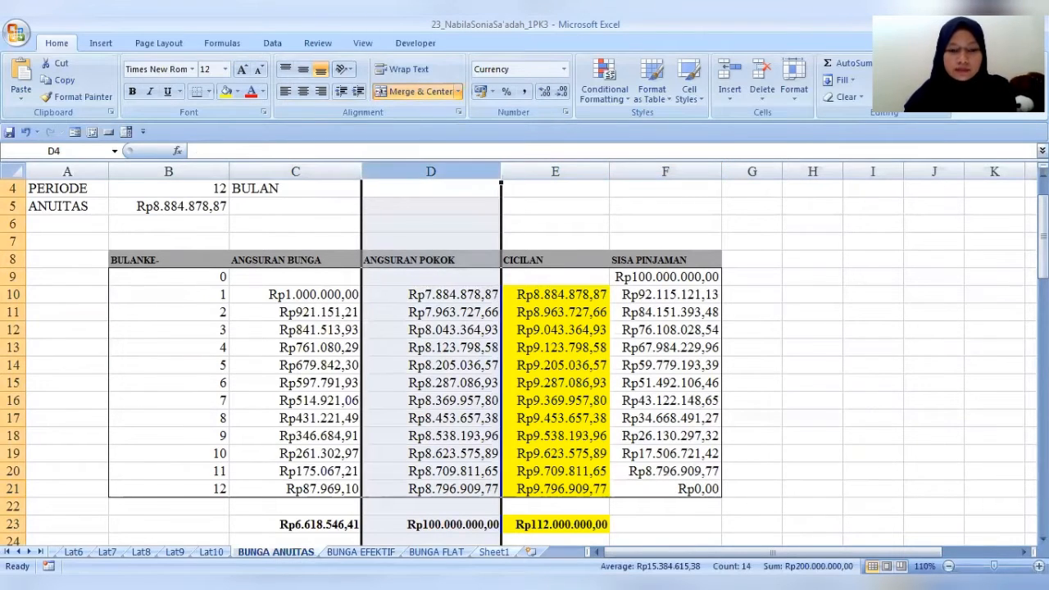
pyautogui.click(581, 172)
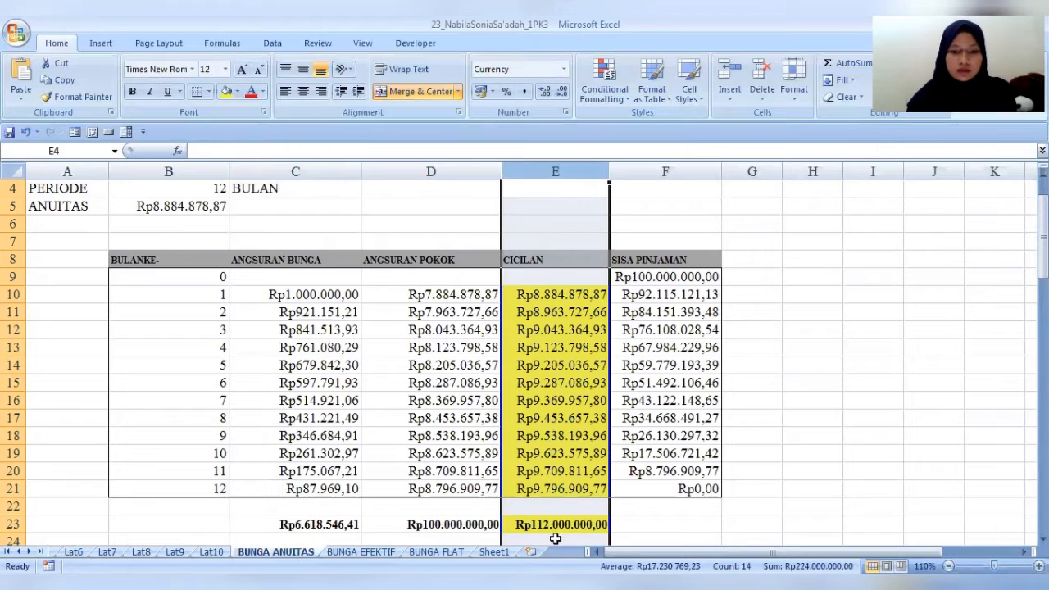
pyautogui.click(461, 209)
pyautogui.scroll(1, 461, 210)
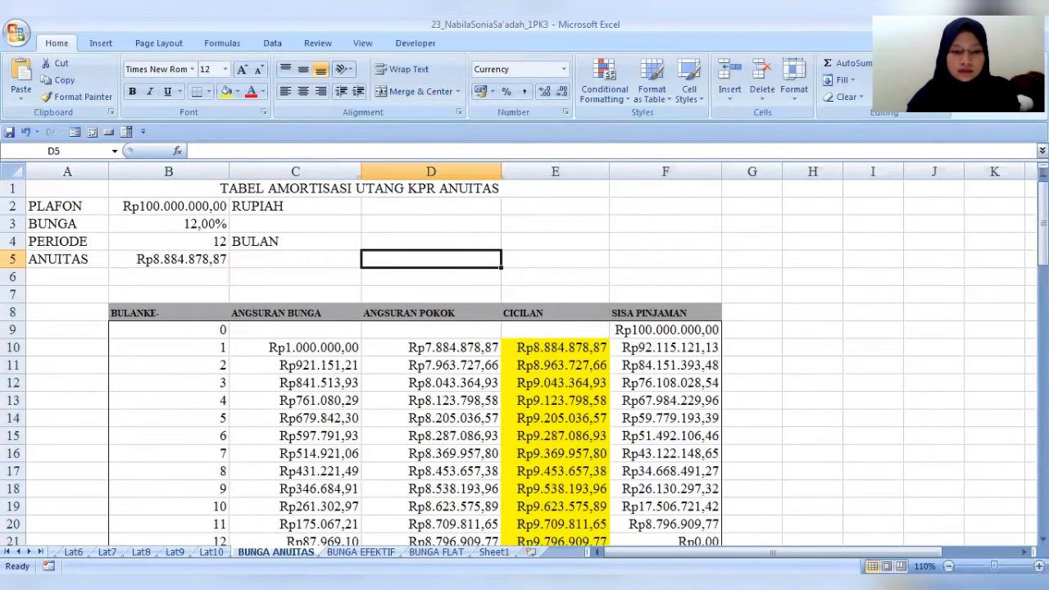
# Open the Lat10 sheet and examine the Bunga Flat table's interest rate in B3 and its Jangka Waktu KPR headings
pyautogui.click(211, 552)
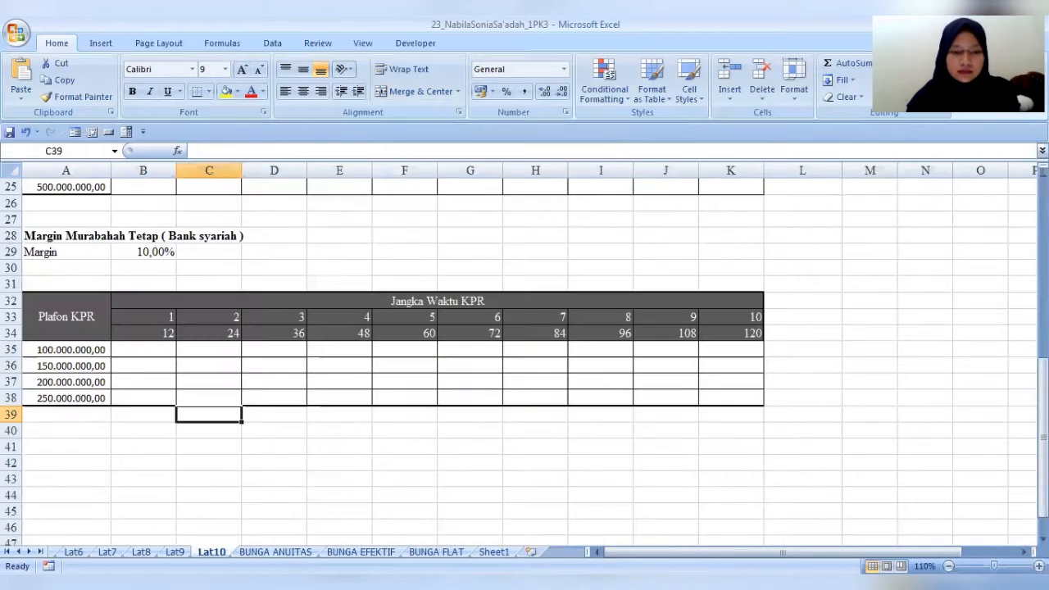
pyautogui.scroll(1, 279, 271)
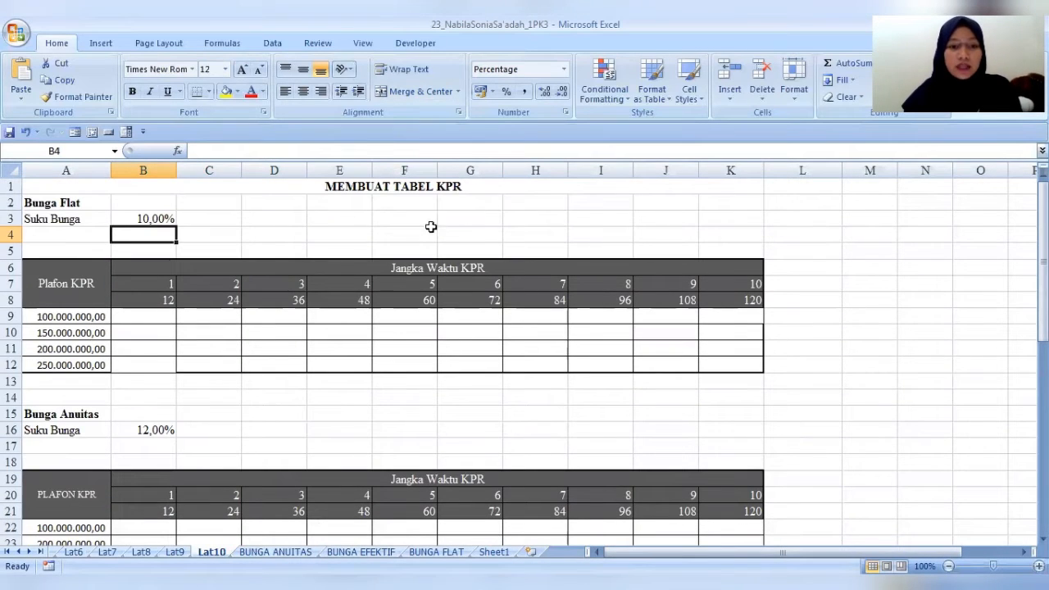
pyautogui.click(162, 315)
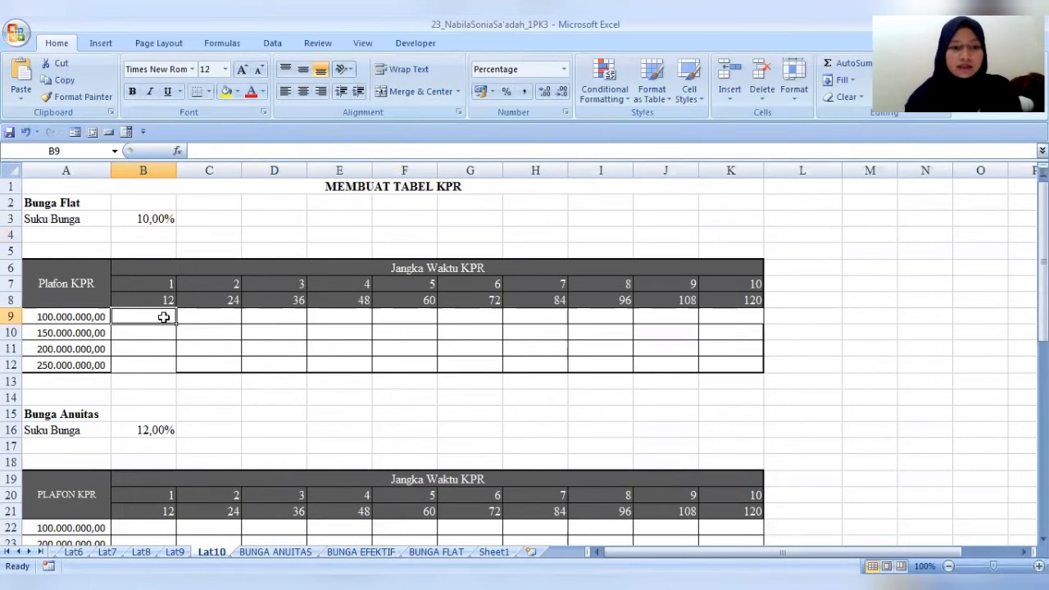
pyautogui.click(63, 205)
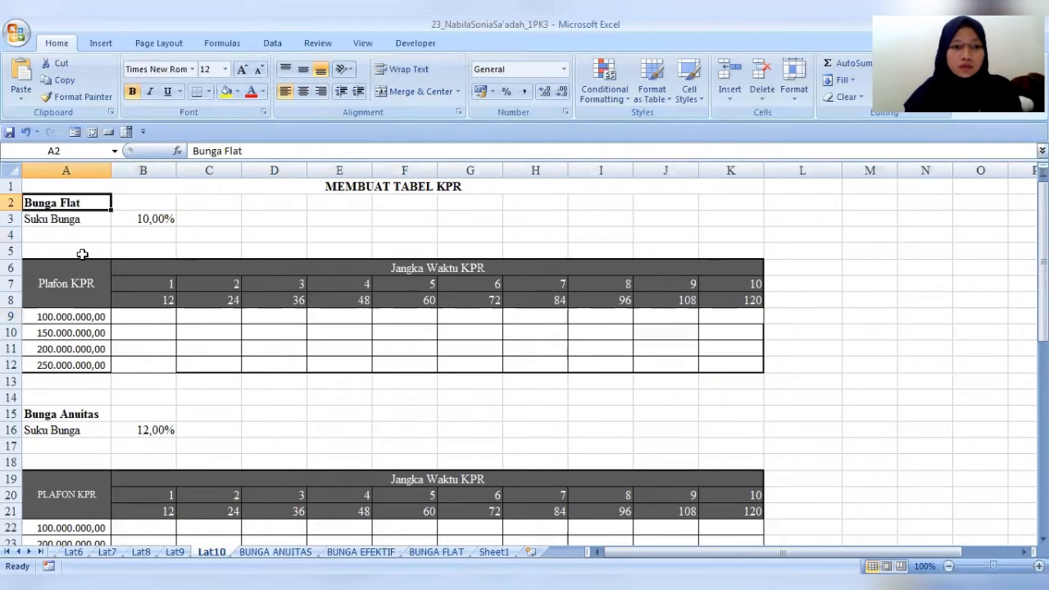
pyautogui.click(146, 218)
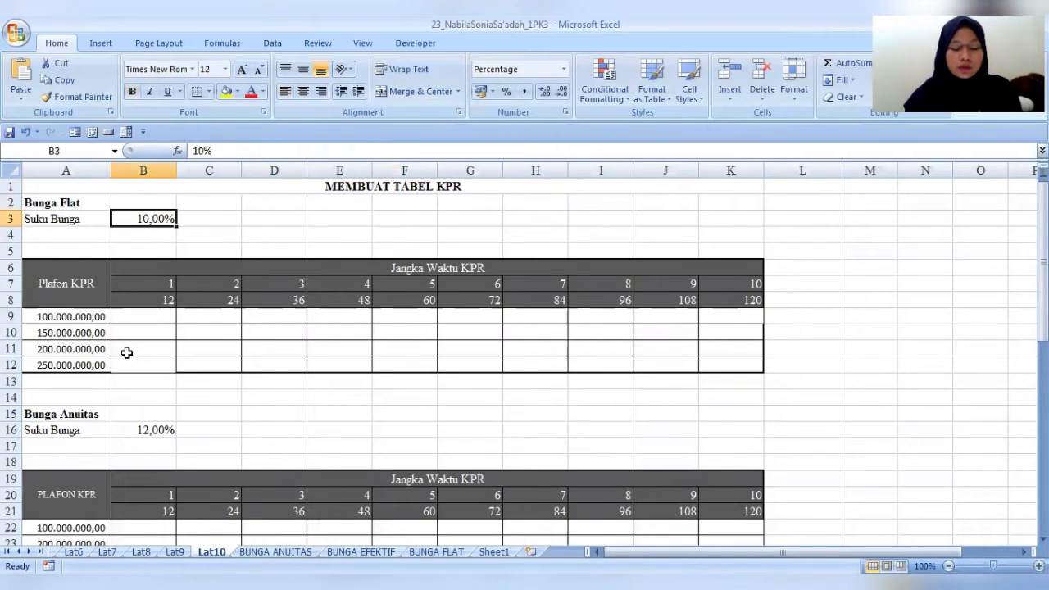
pyautogui.click(144, 284)
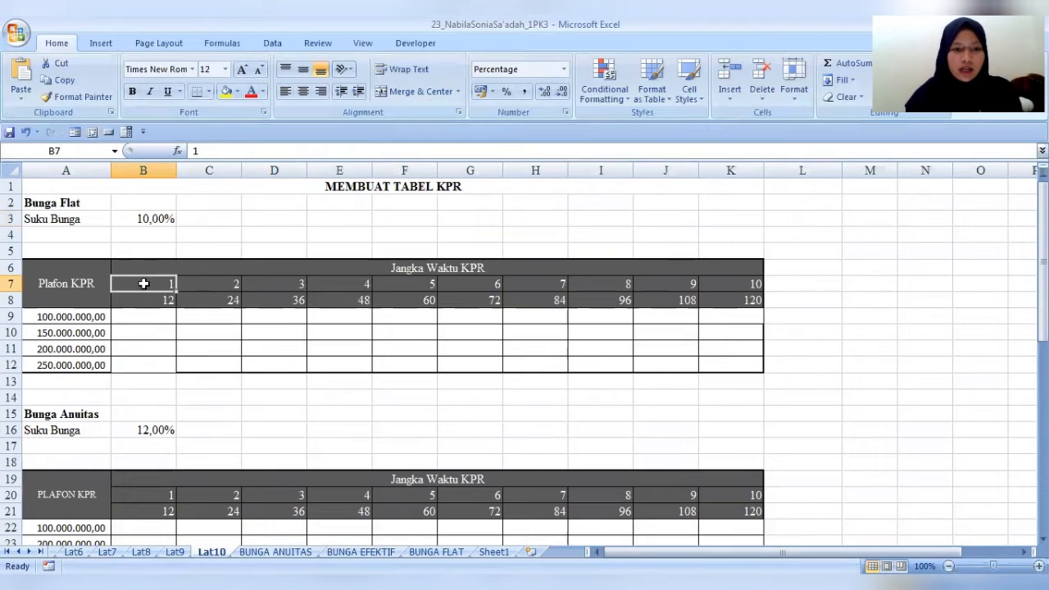
# Examine the year numbers in row 7 and the matching month counts in row 8 of the Bunga Flat table
pyautogui.click(145, 297)
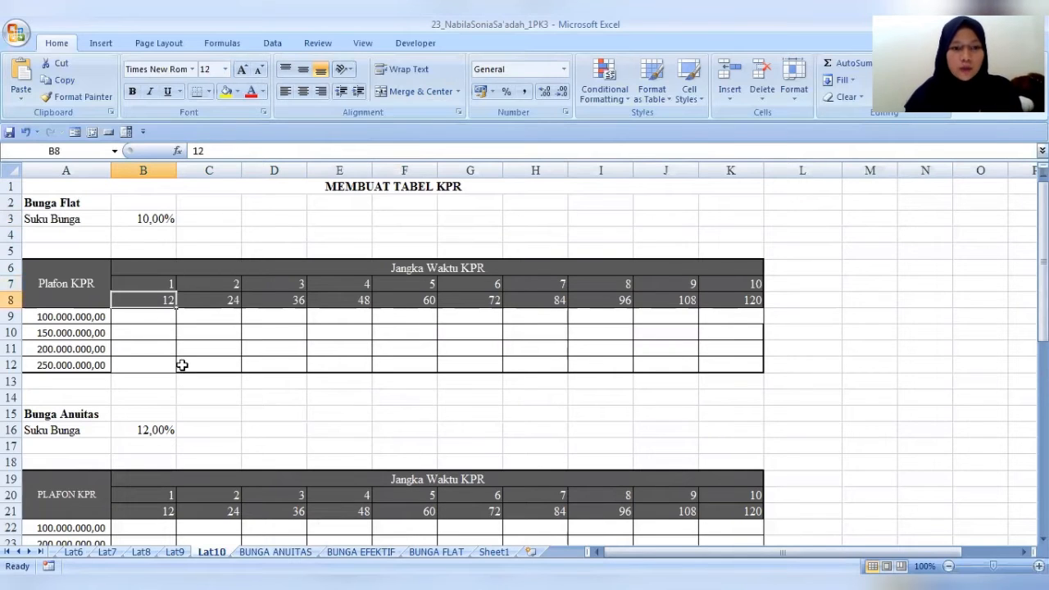
pyautogui.click(210, 296)
pyautogui.click(206, 286)
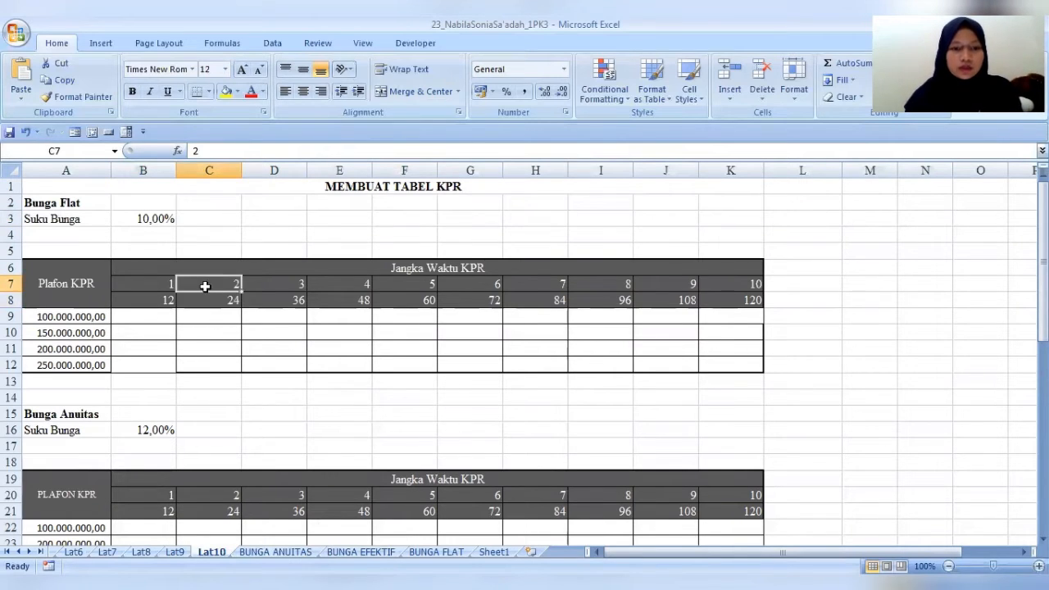
pyautogui.click(220, 311)
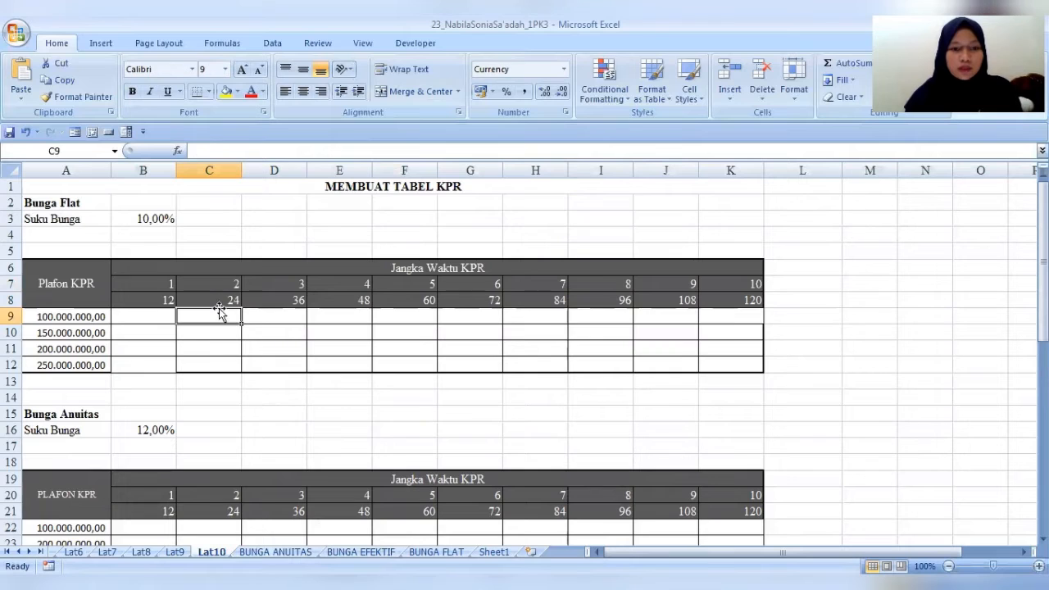
pyautogui.click(271, 286)
pyautogui.click(270, 299)
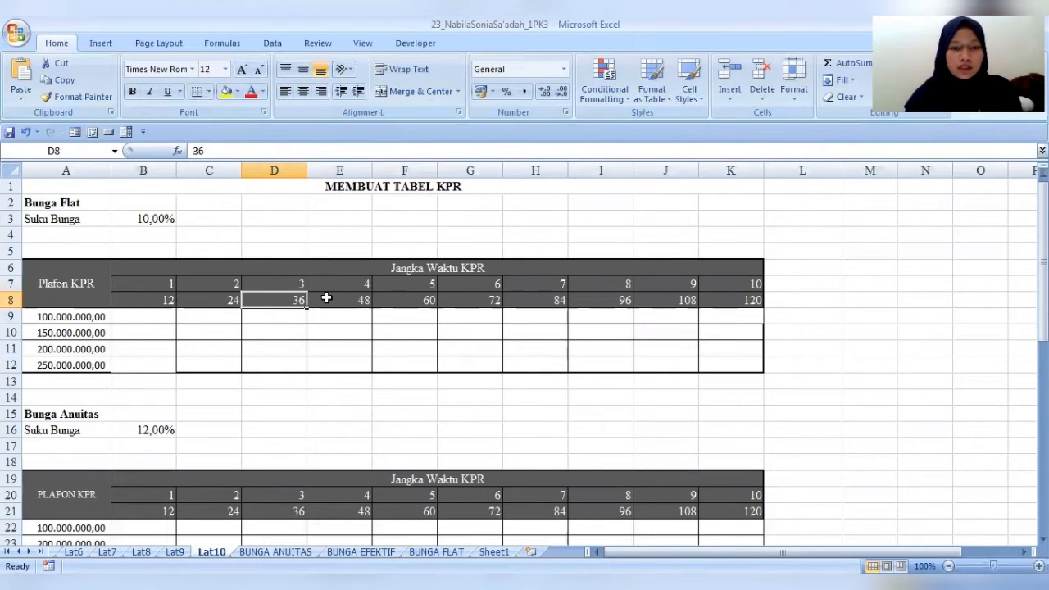
pyautogui.moveTo(325, 298); pyautogui.dragTo(537, 301)
# Start the one-year installment formula in B9 with the monthly interest portion =(B3/12*A9)
pyautogui.click(128, 317)
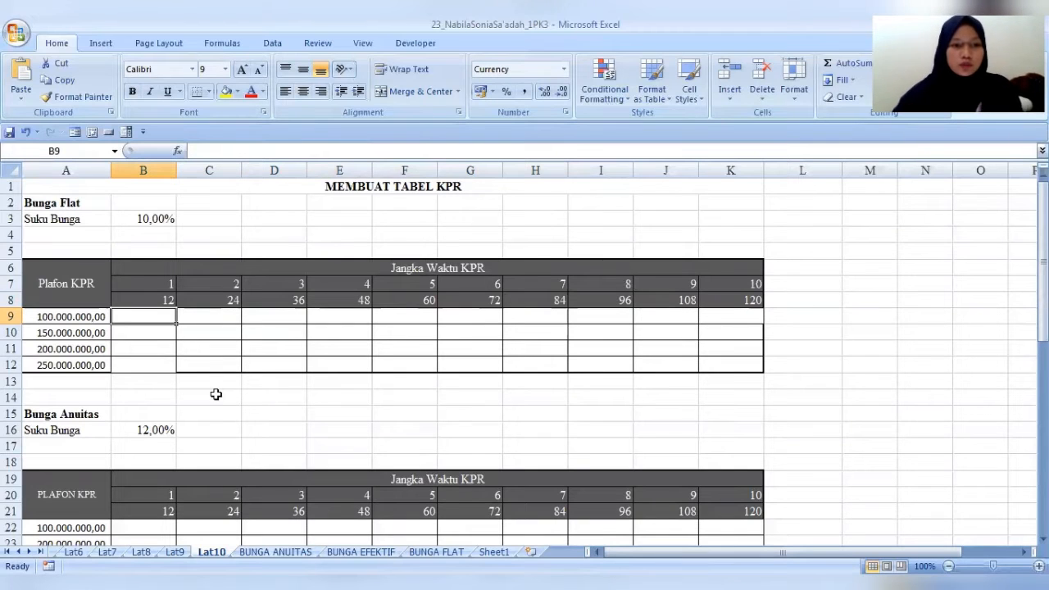
pyautogui.write('=')
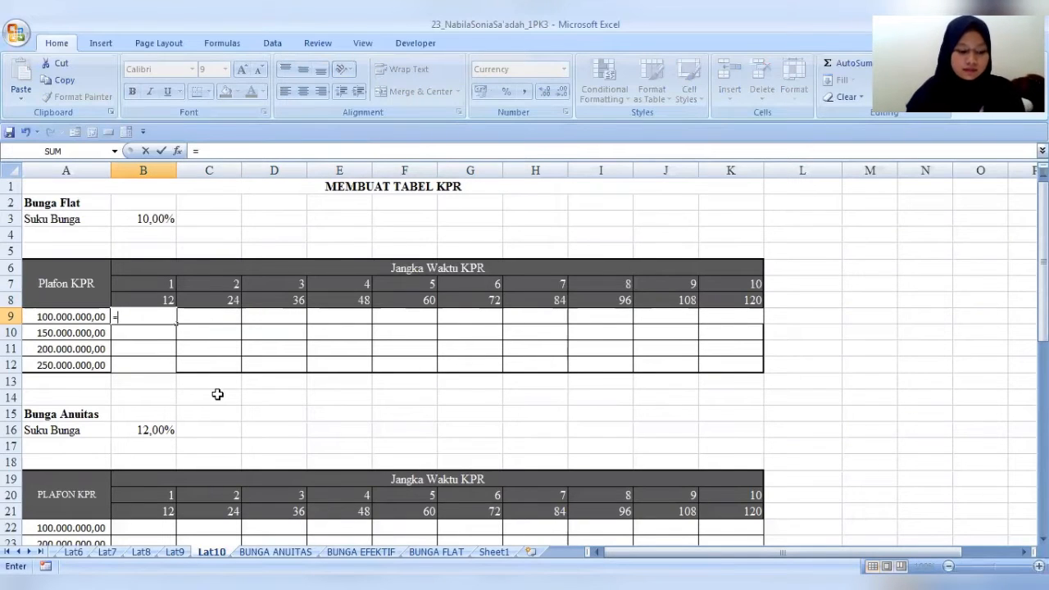
pyautogui.click(146, 219)
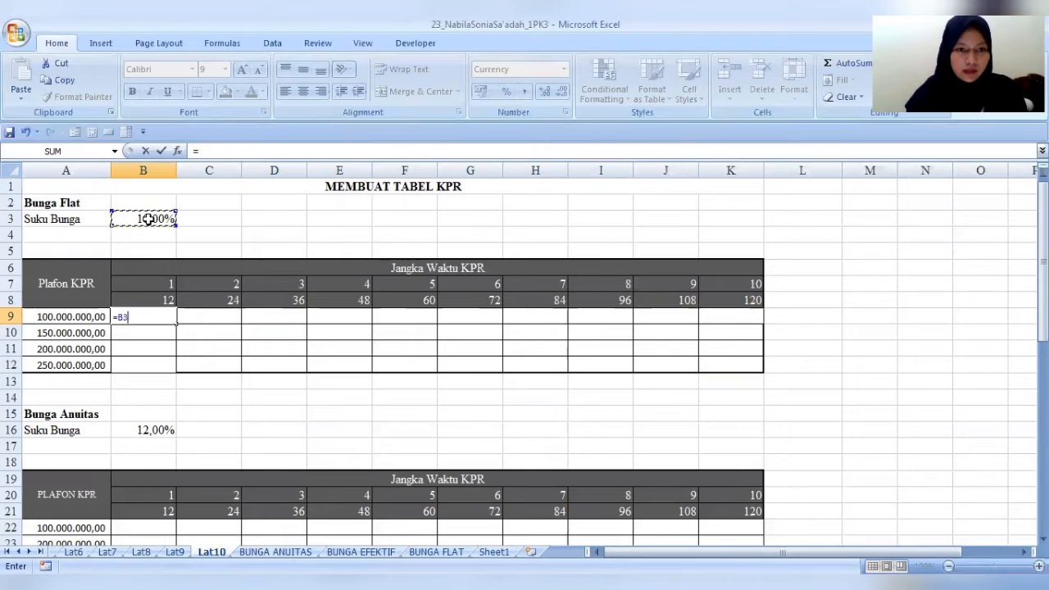
pyautogui.write('/12')
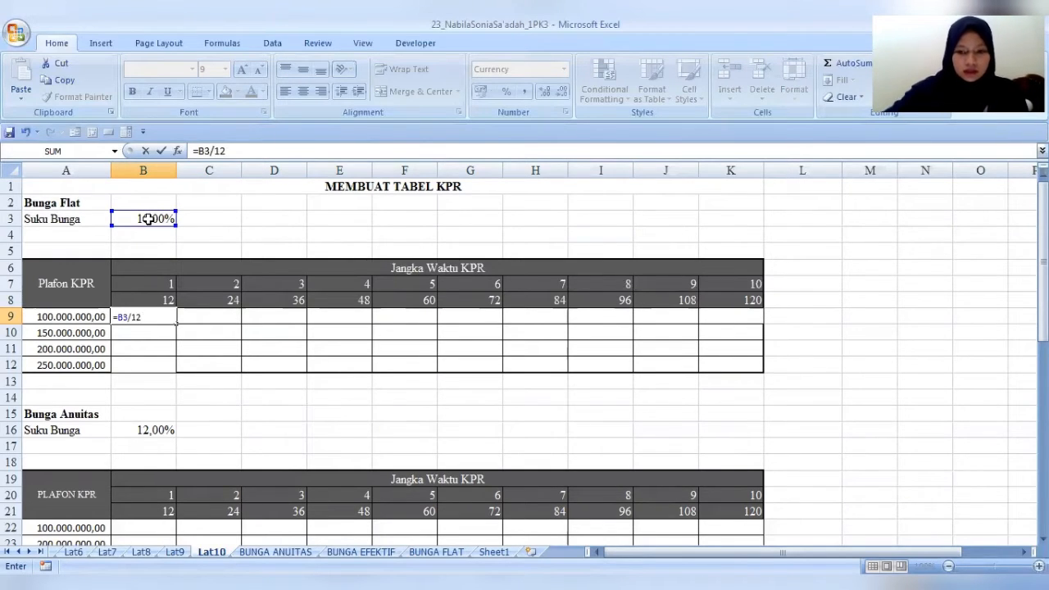
pyautogui.write('*')
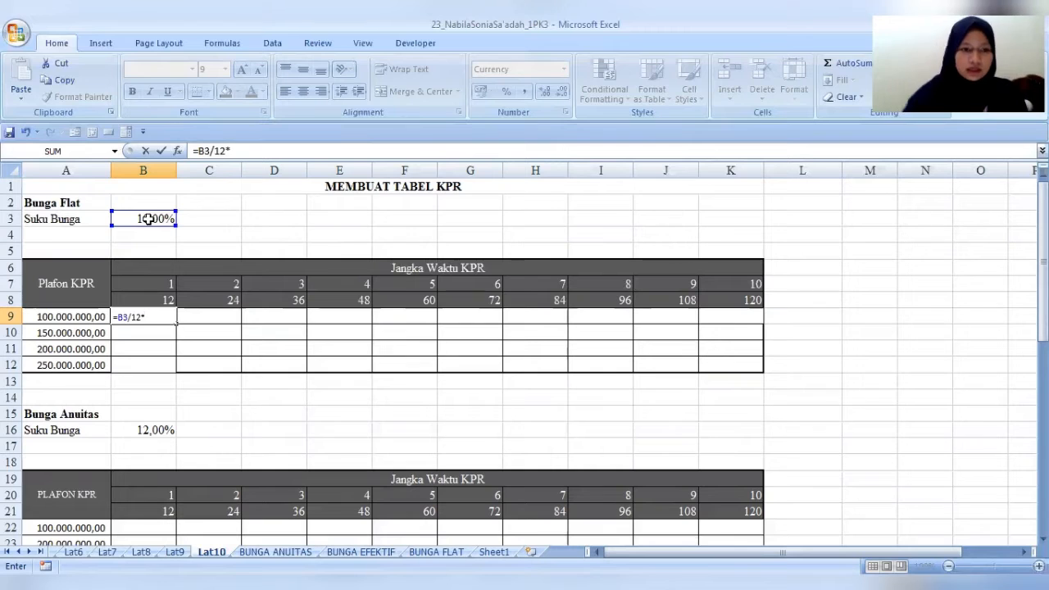
pyautogui.click(75, 317)
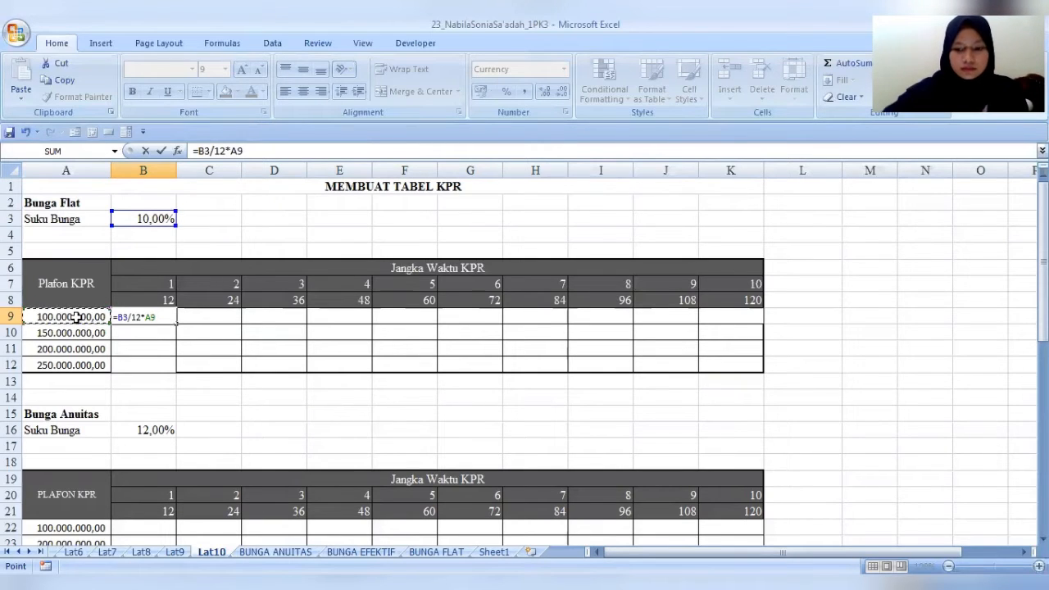
pyautogui.write(')')
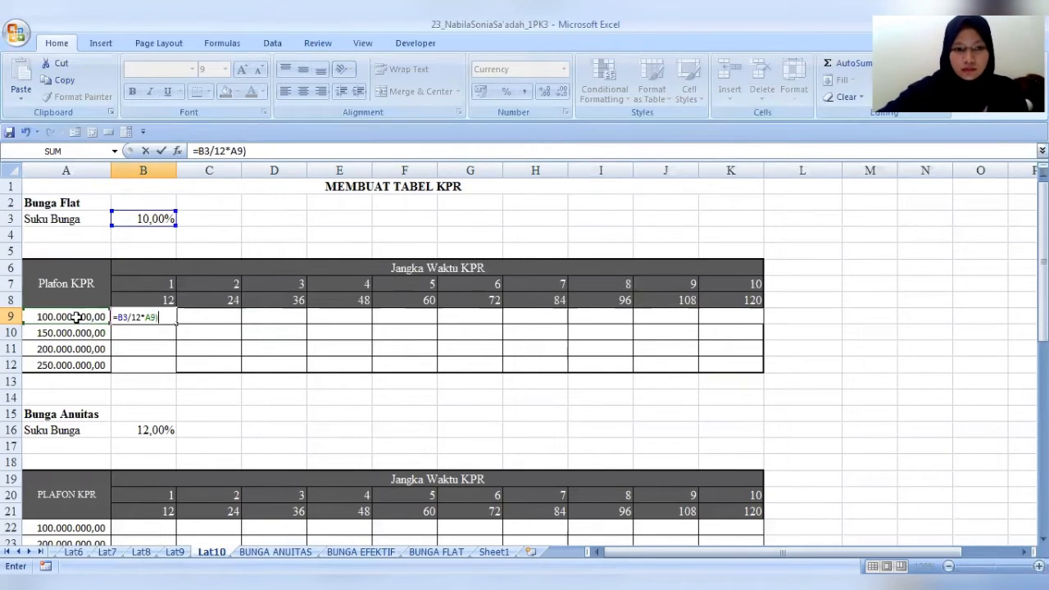
pyautogui.click(201, 151)
pyautogui.write('(')
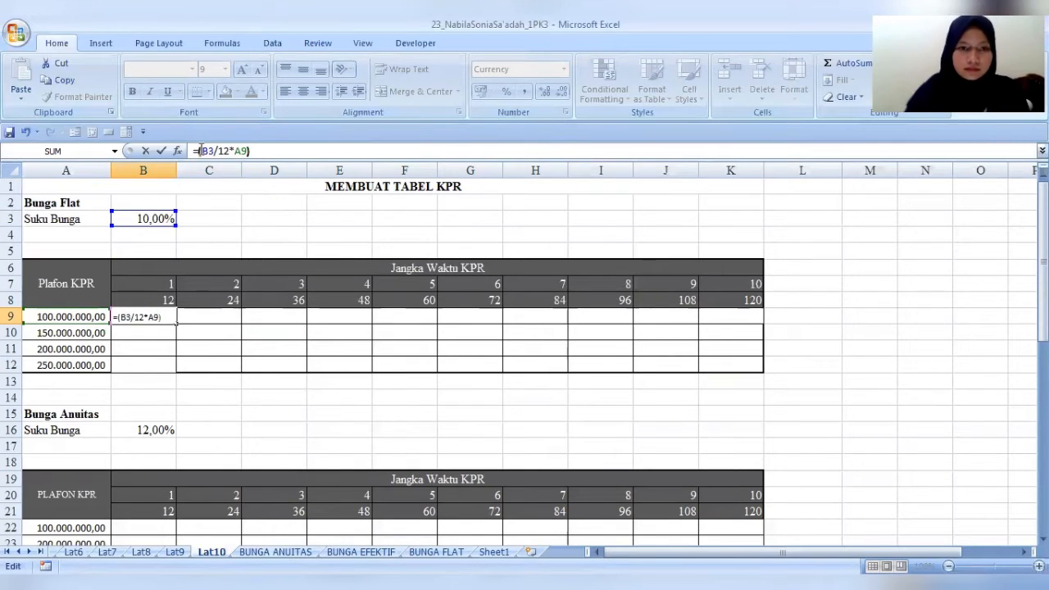
# Add the principal portion +(A9/B8) to B9 so the formula reads =(B3/12*A9)+(A9/B8)
pyautogui.click(254, 151)
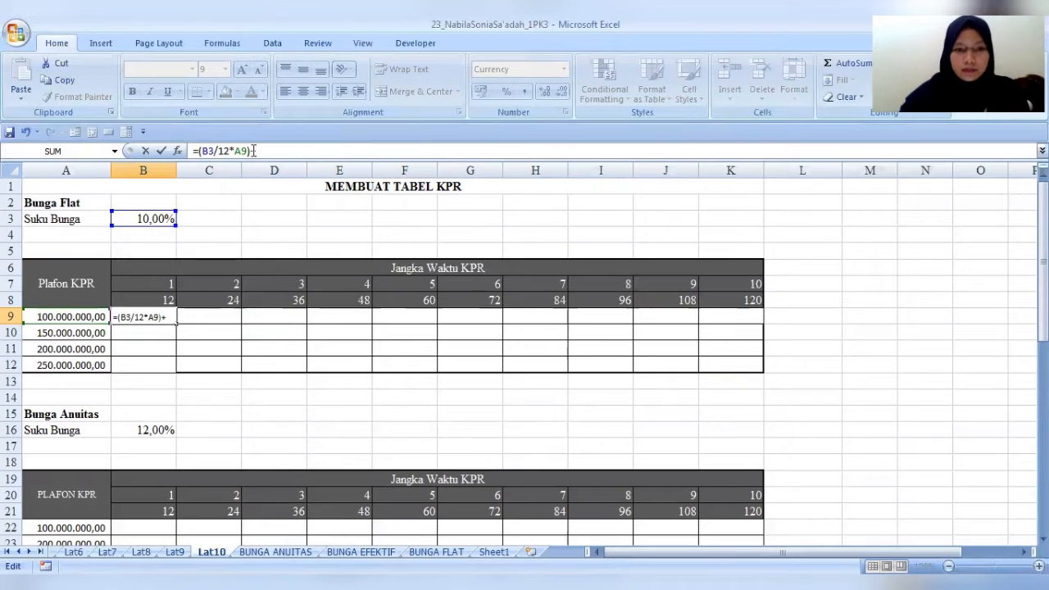
pyautogui.write('+(')
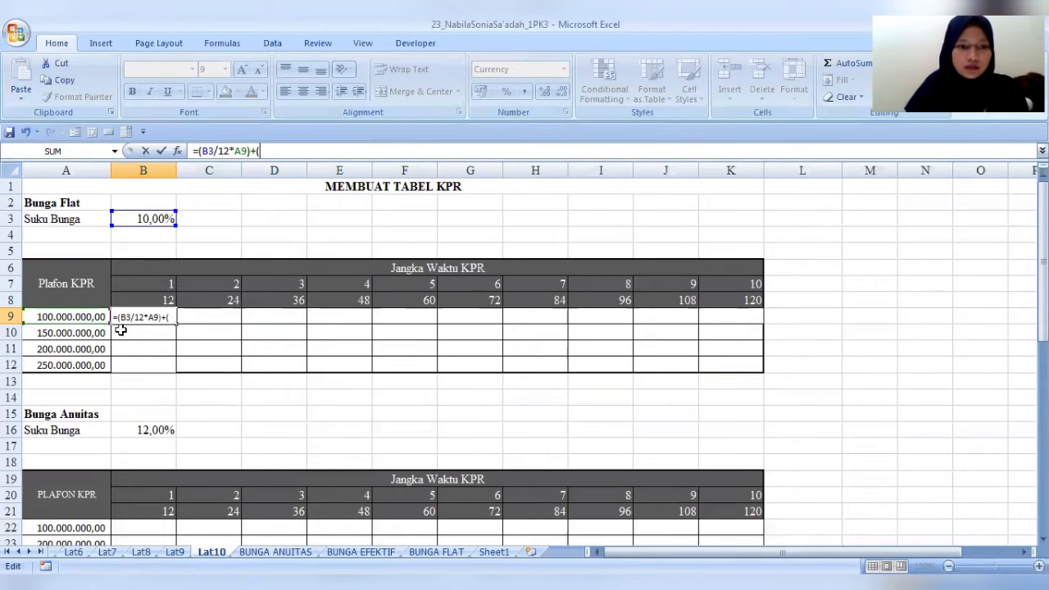
pyautogui.click(79, 314)
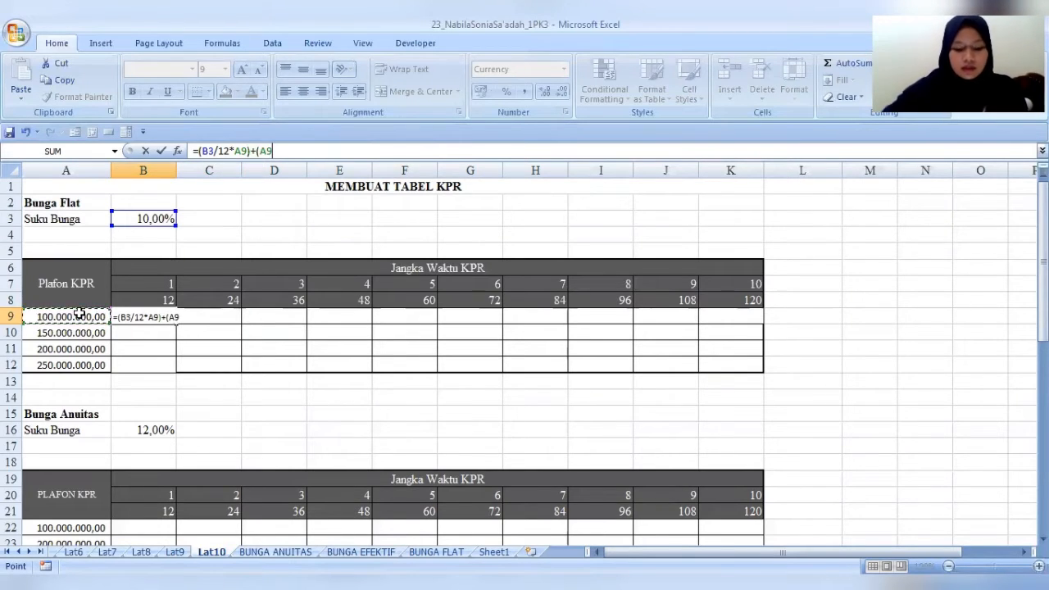
pyautogui.write('/')
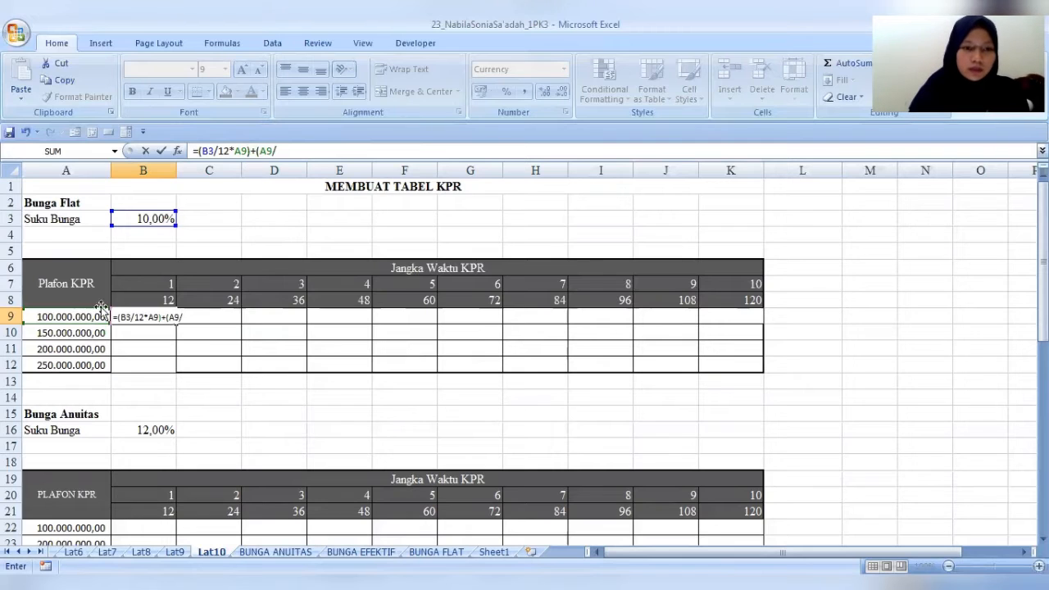
pyautogui.click(127, 302)
pyautogui.write(')')
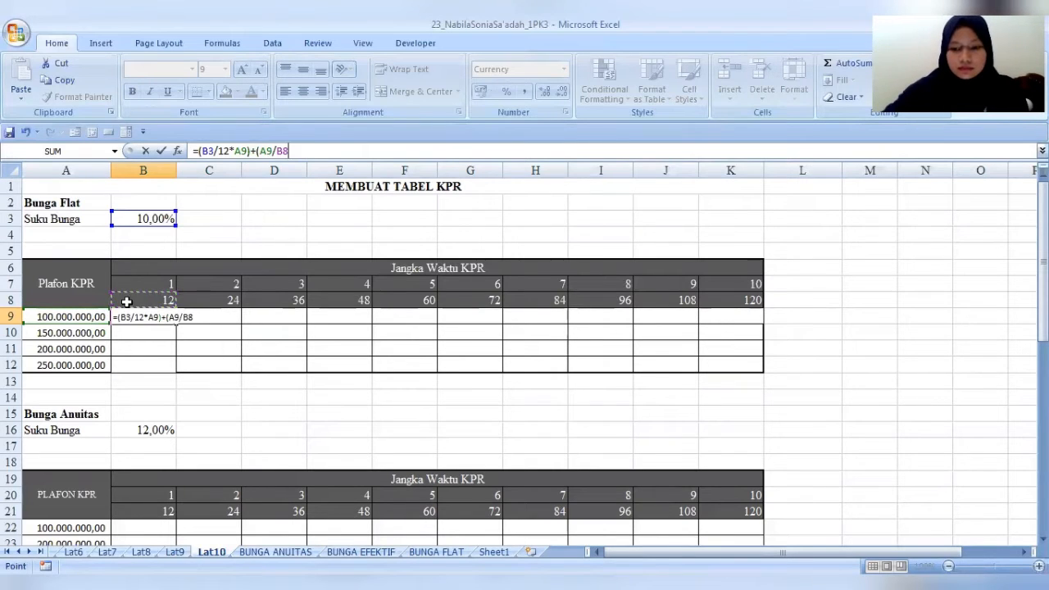
pyautogui.press('Return')
# Make the B3 and A9 references absolute in B9, giving =($B$3/12*$A$9)+($A$9/B8), and fill the formula across to K9
pyautogui.click(131, 316)
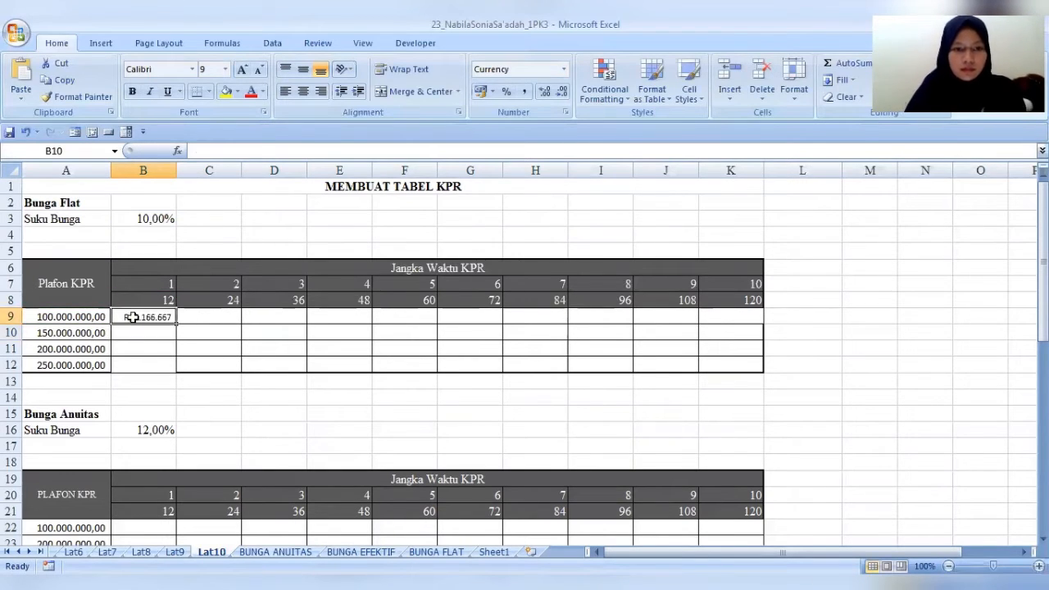
pyautogui.click(208, 152)
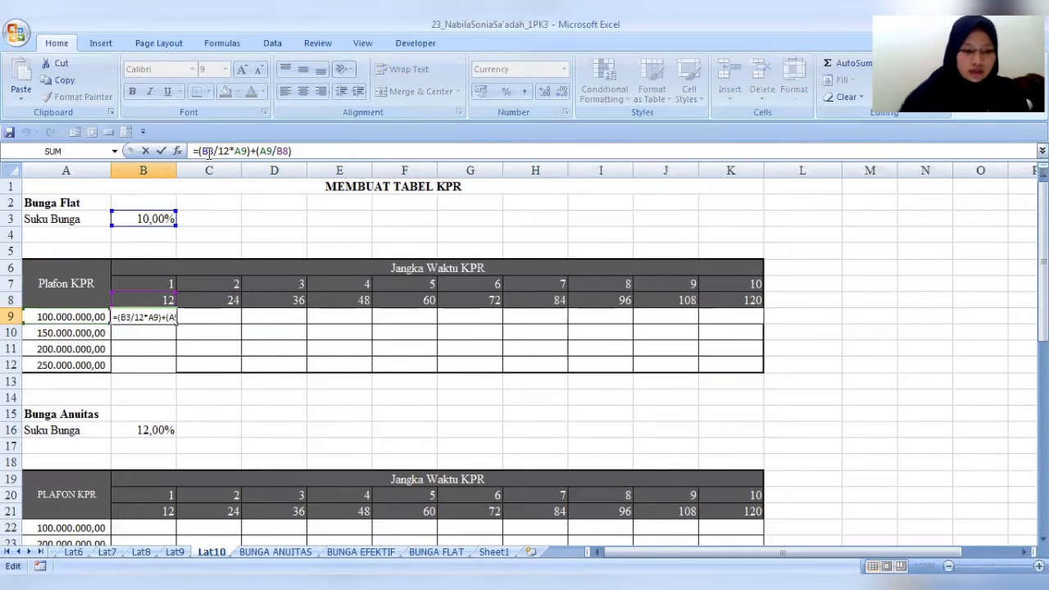
pyautogui.press('F4')
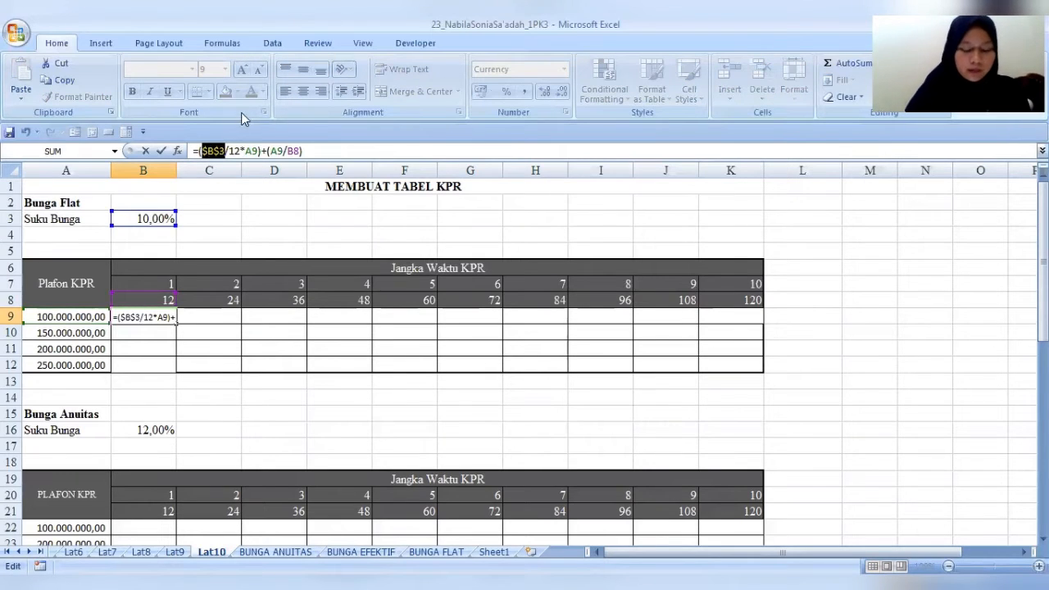
pyautogui.click(250, 151)
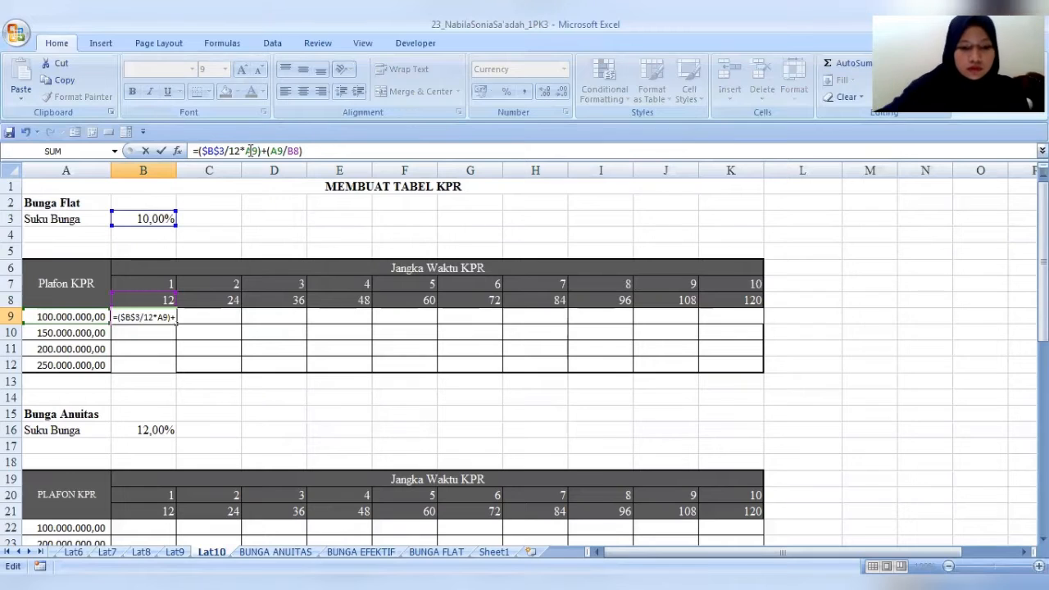
pyautogui.press('F4')
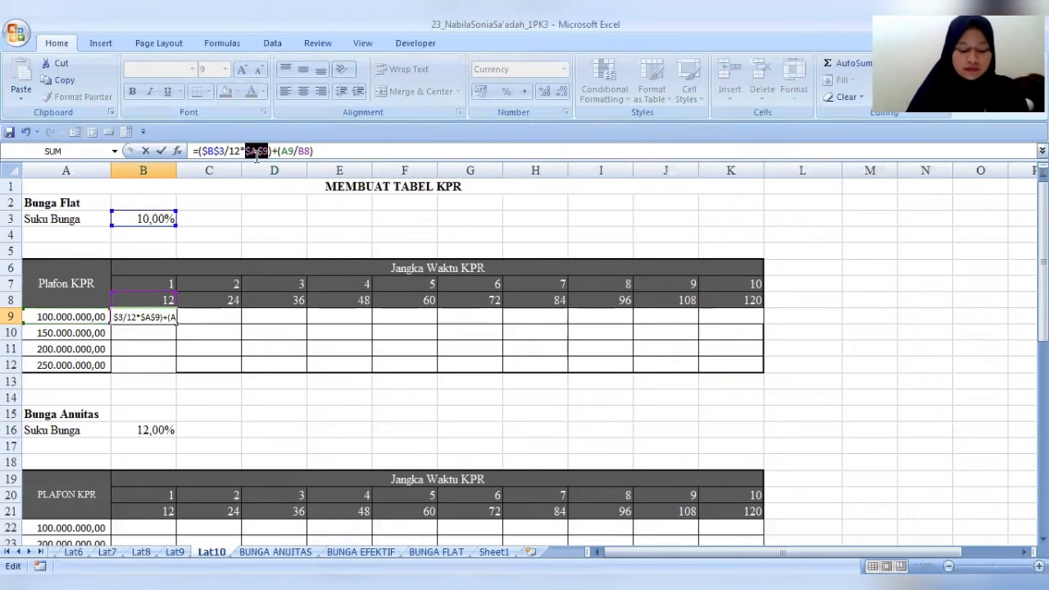
pyautogui.click(286, 150)
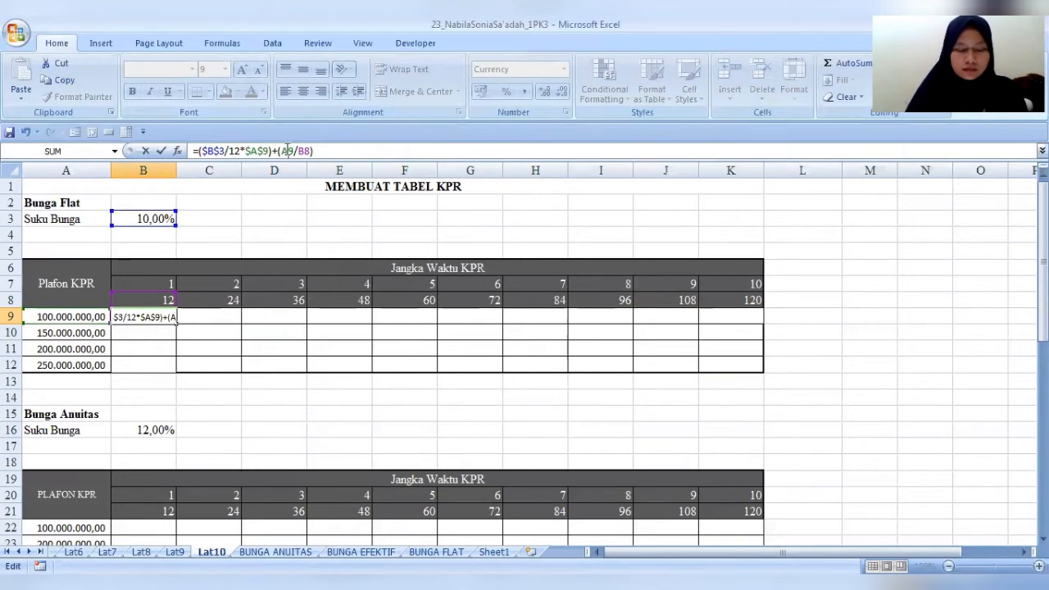
pyautogui.press('F4')
pyautogui.press('Return')
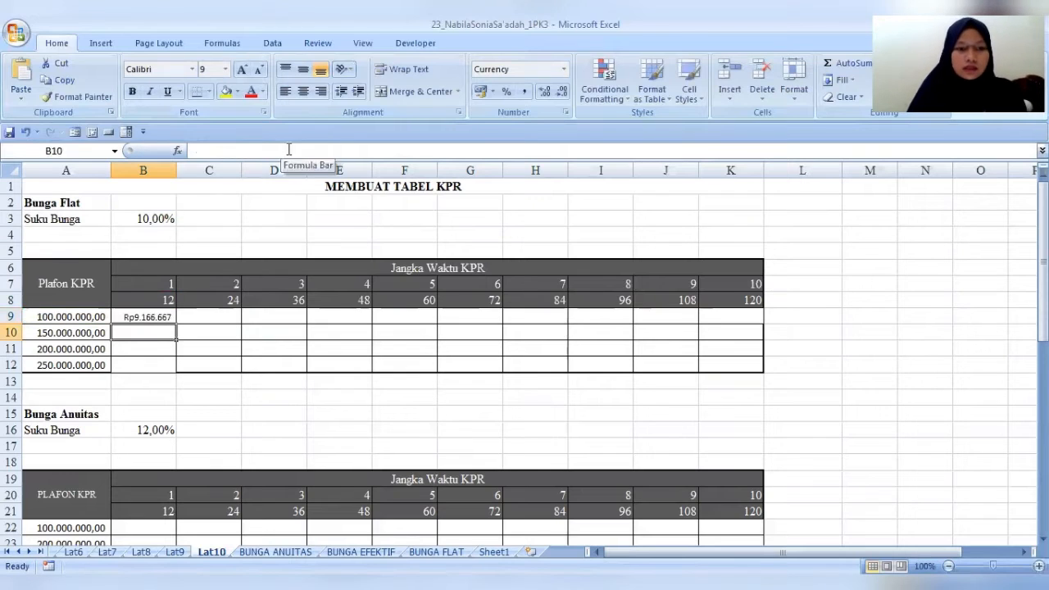
pyautogui.click(152, 316)
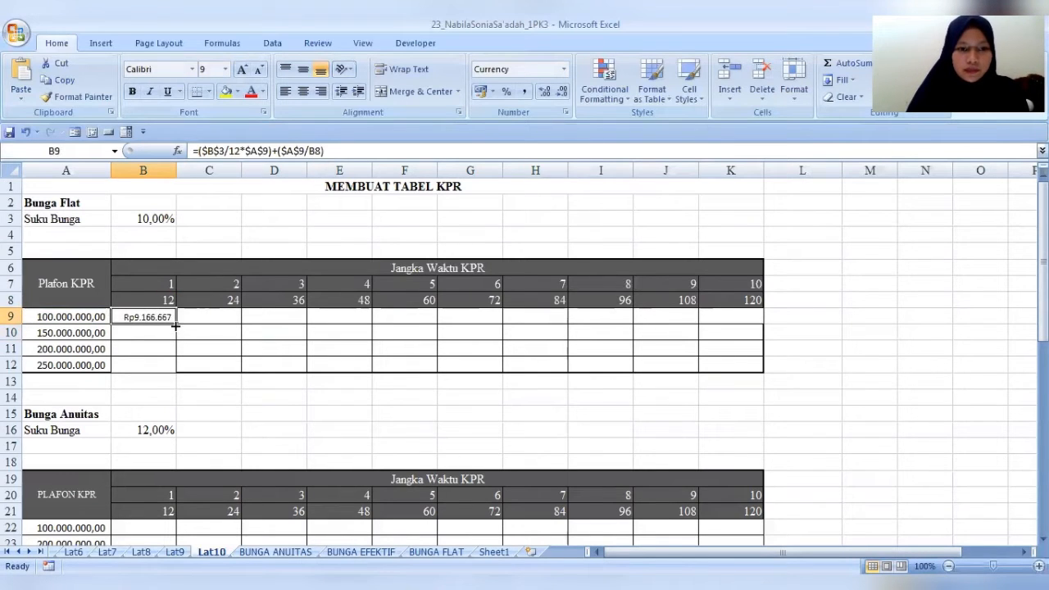
pyautogui.moveTo(175, 325); pyautogui.dragTo(760, 323)
# Start the one-year installment formula in B10 with the monthly interest portion =(B3/12*A10), followed by +( for the principal portion
pyautogui.click(170, 333)
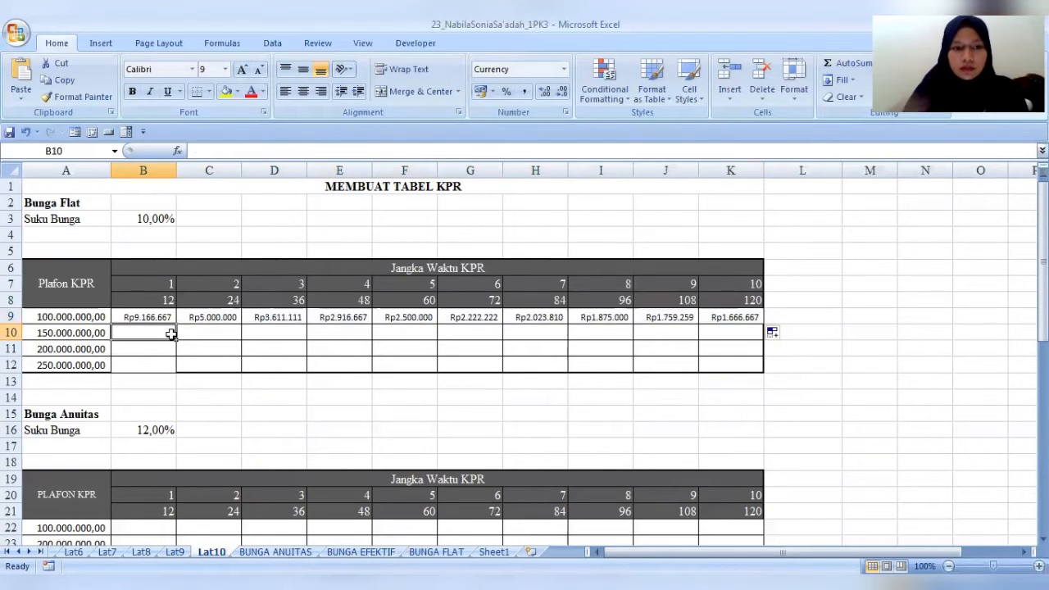
pyautogui.write('=')
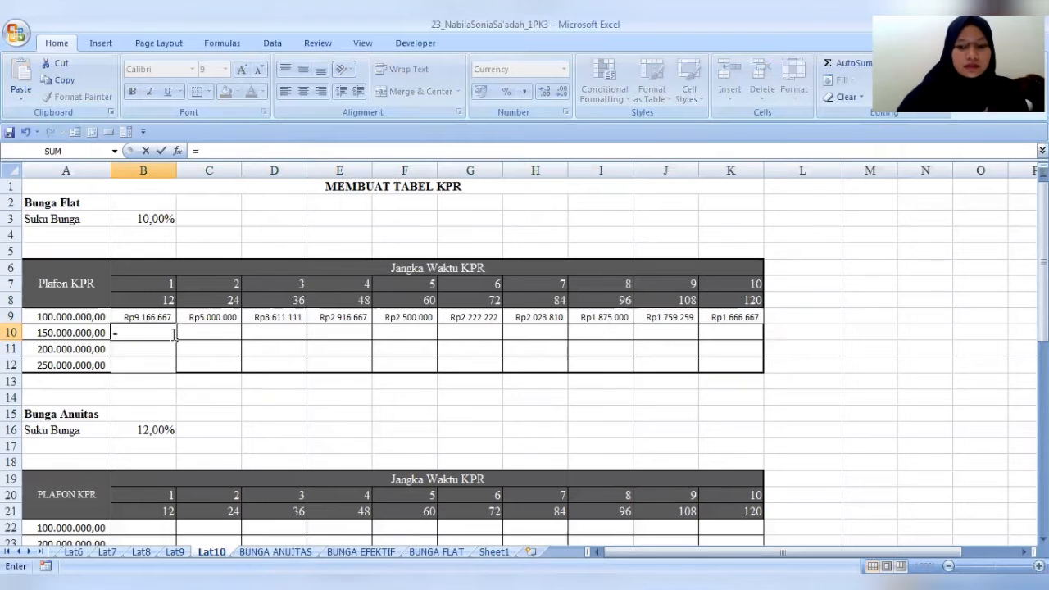
pyautogui.click(141, 216)
pyautogui.write('/12')
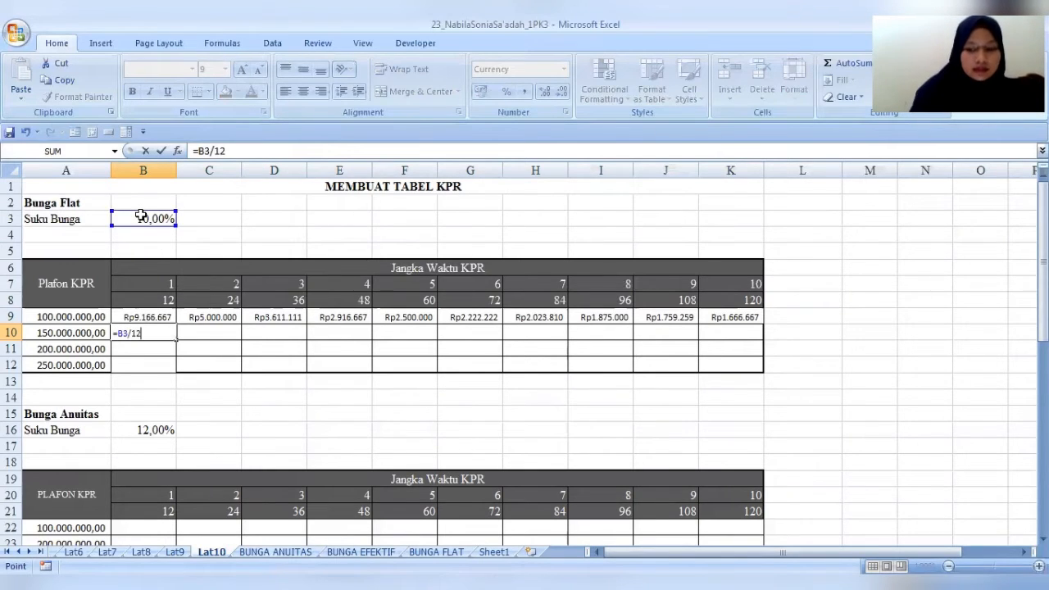
pyautogui.write('*')
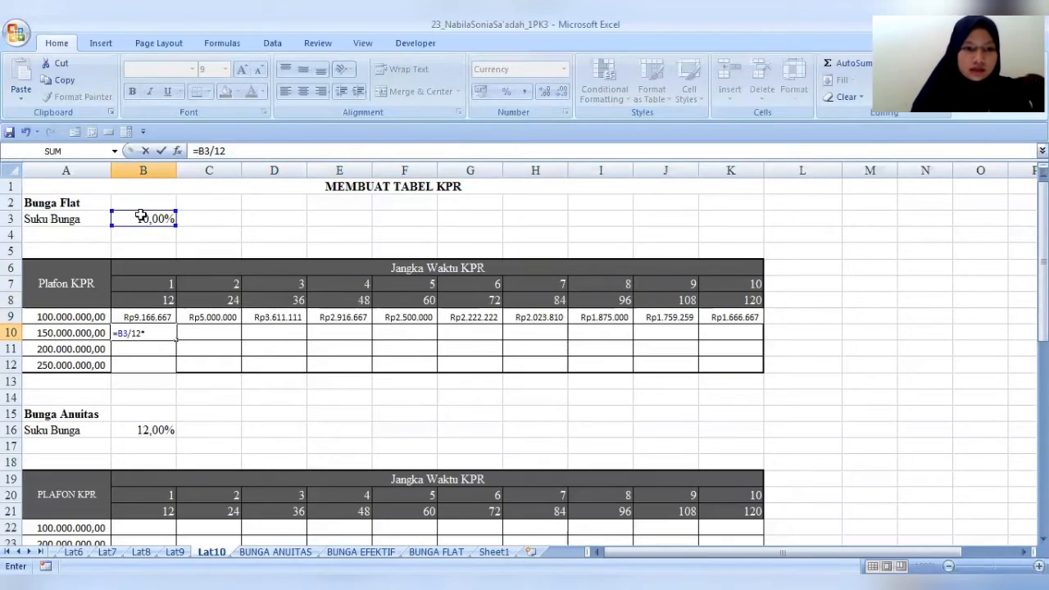
pyautogui.click(98, 336)
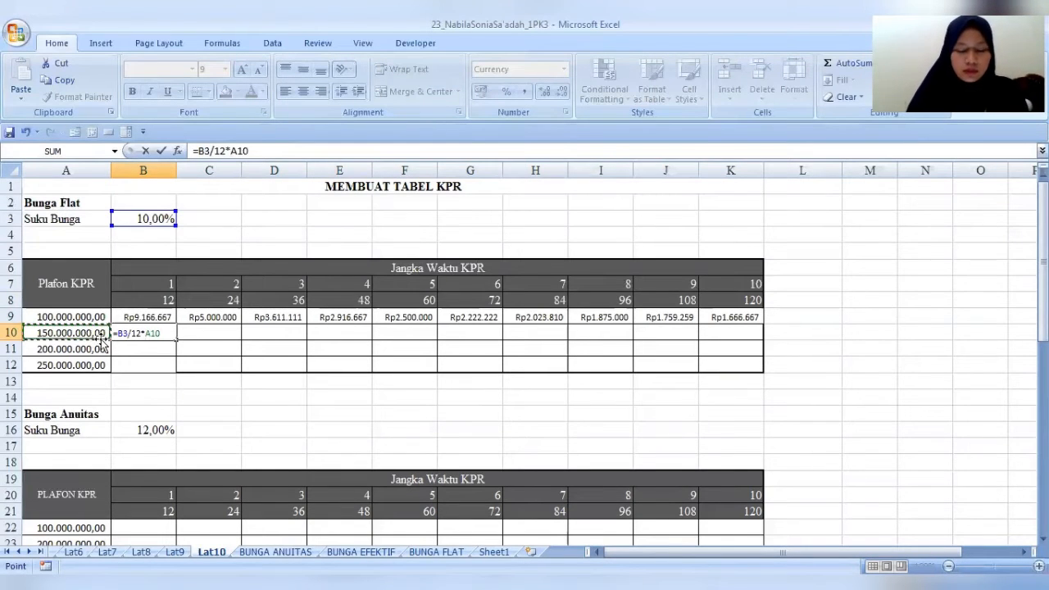
pyautogui.write(')')
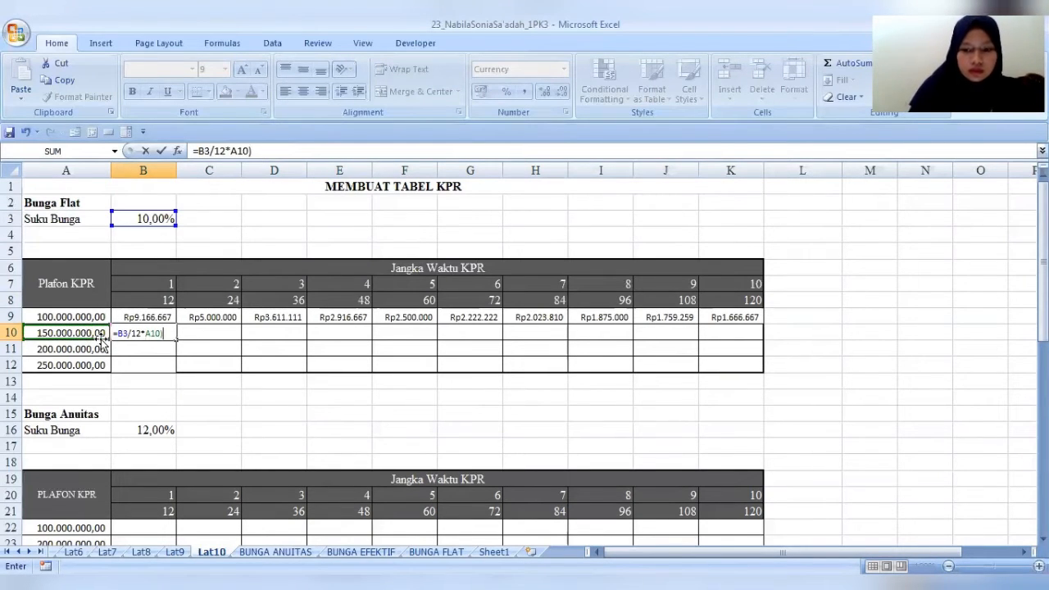
pyautogui.write('+(')
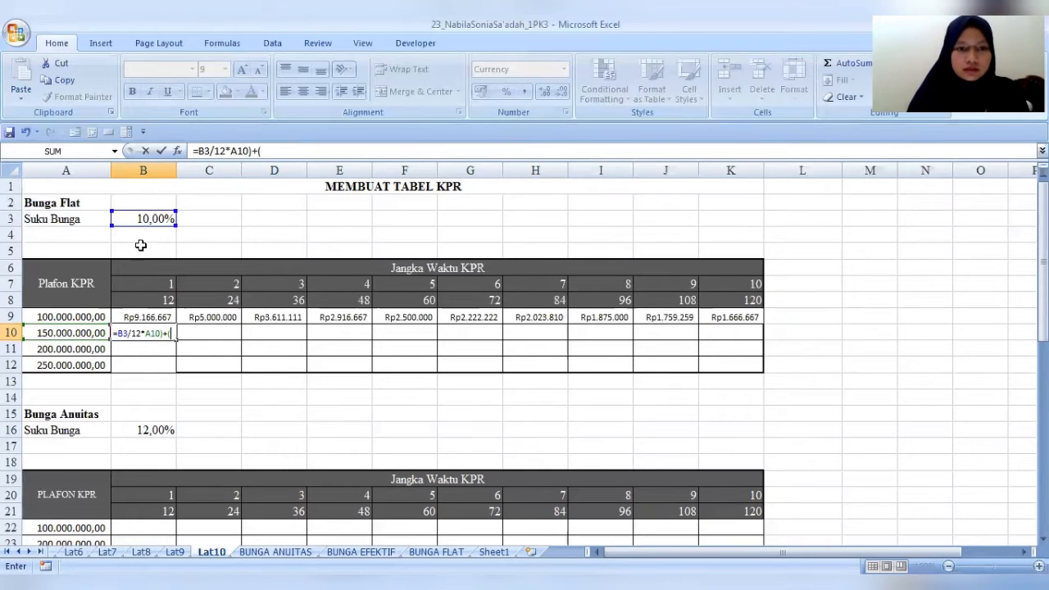
pyautogui.click(196, 151)
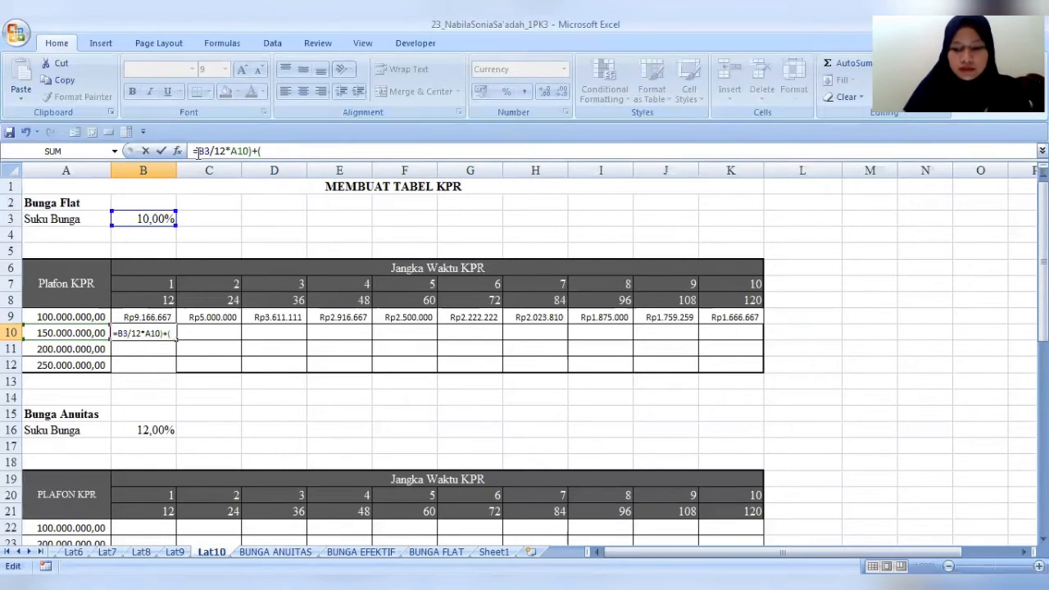
pyautogui.write('(')
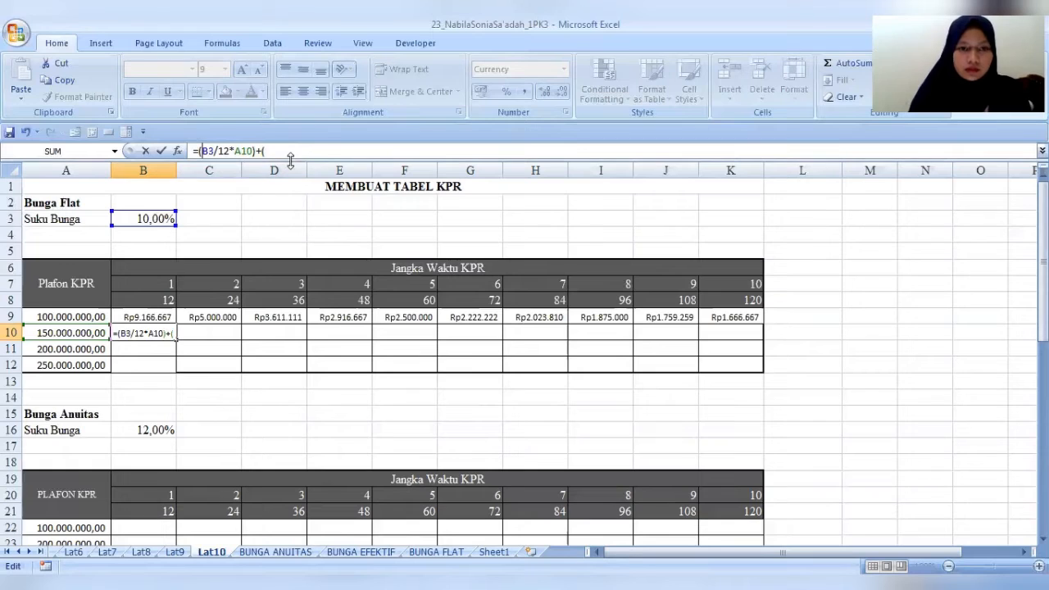
# Complete the B10 formula with the principal portion A10/B8 so it reads =(B3/12*A10)+(A10/B8)
pyautogui.click(290, 151)
pyautogui.click(49, 332)
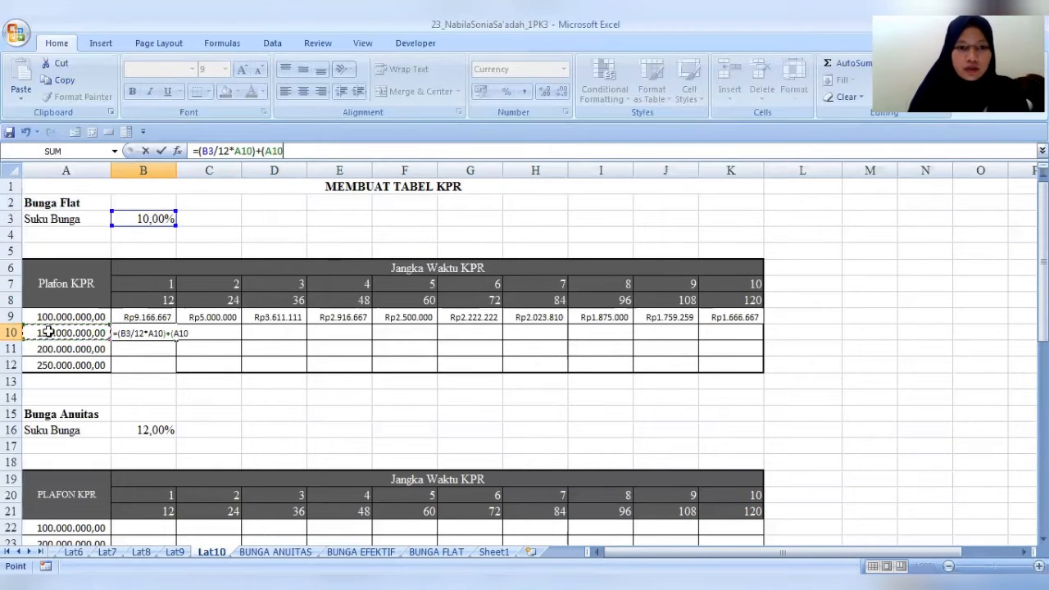
pyautogui.write('/')
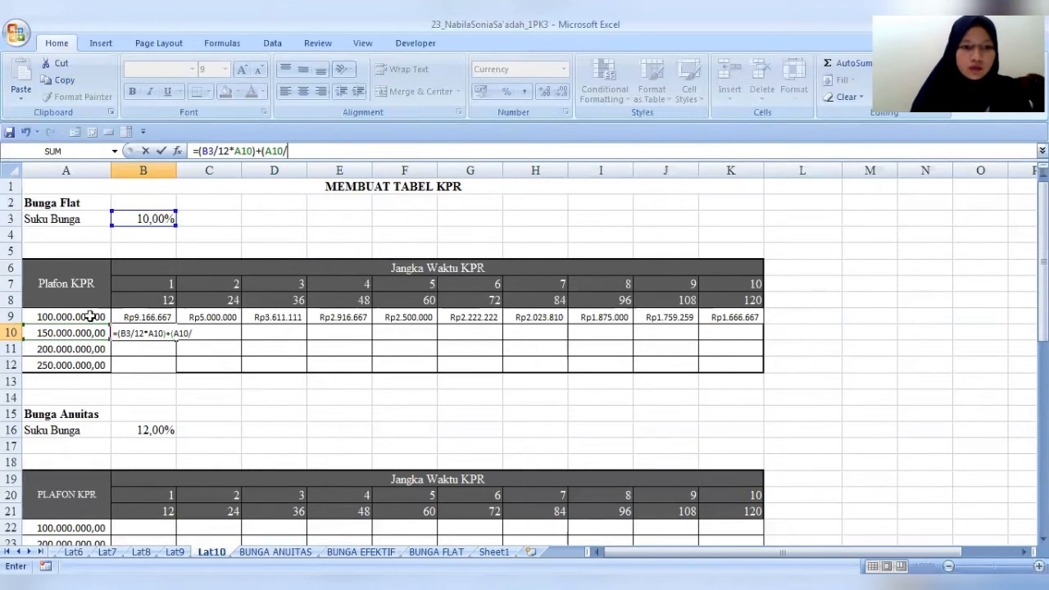
pyautogui.click(133, 305)
pyautogui.write(')')
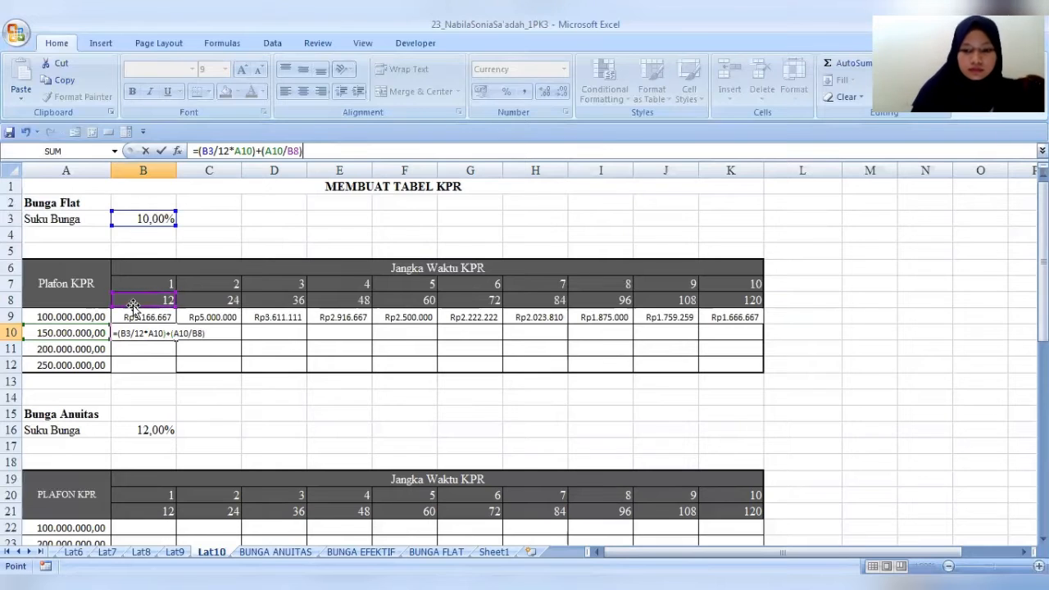
pyautogui.press('Return')
# Make the B3 and A10 references absolute in B10, giving =($B$3/12*$A$10)+($A$10/B8), and fill the formula across to K10
pyautogui.click(145, 336)
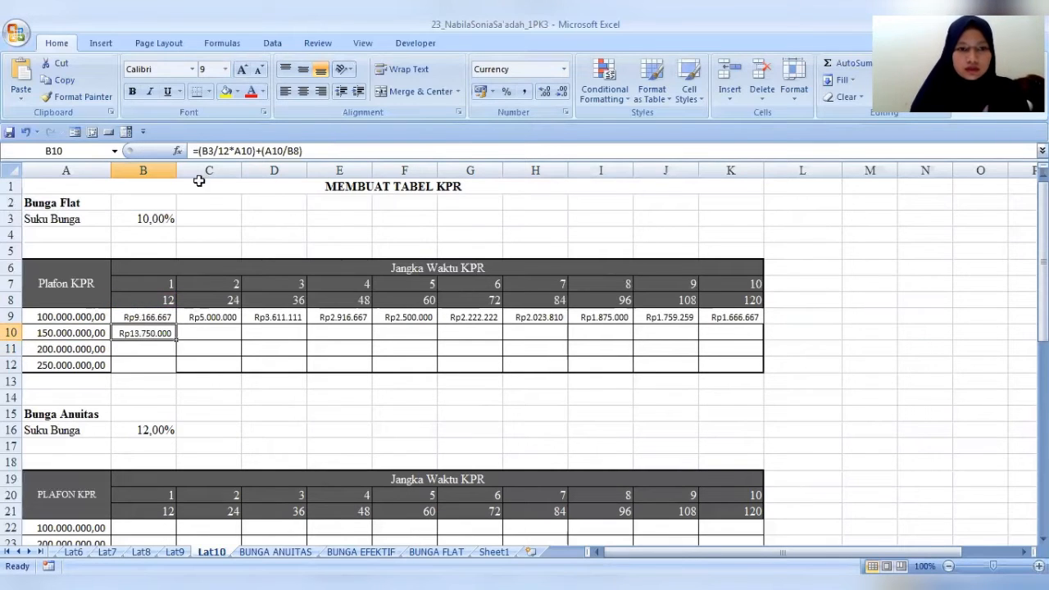
pyautogui.click(208, 151)
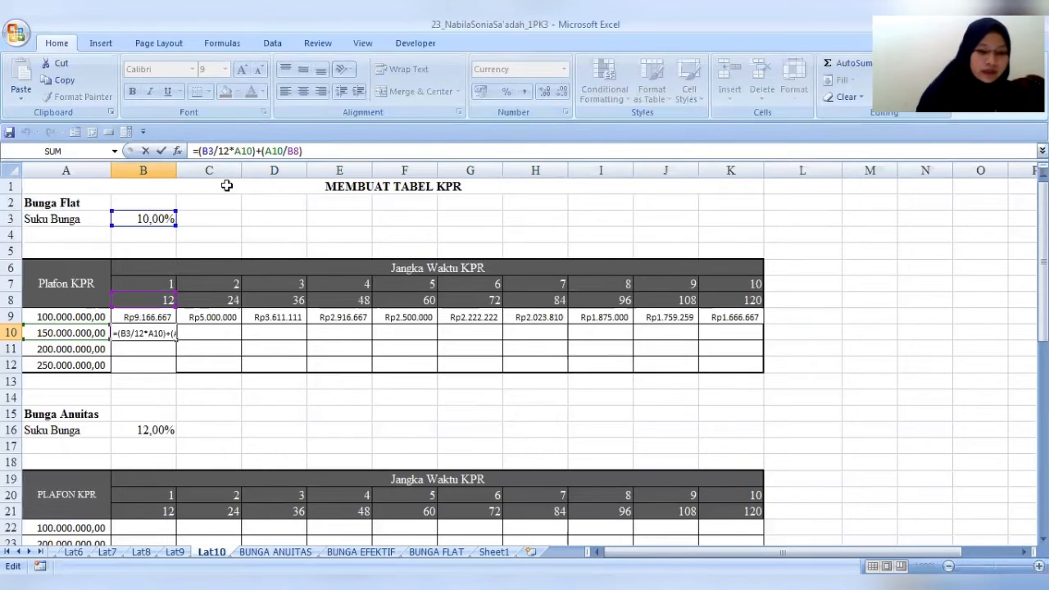
pyautogui.press('F4')
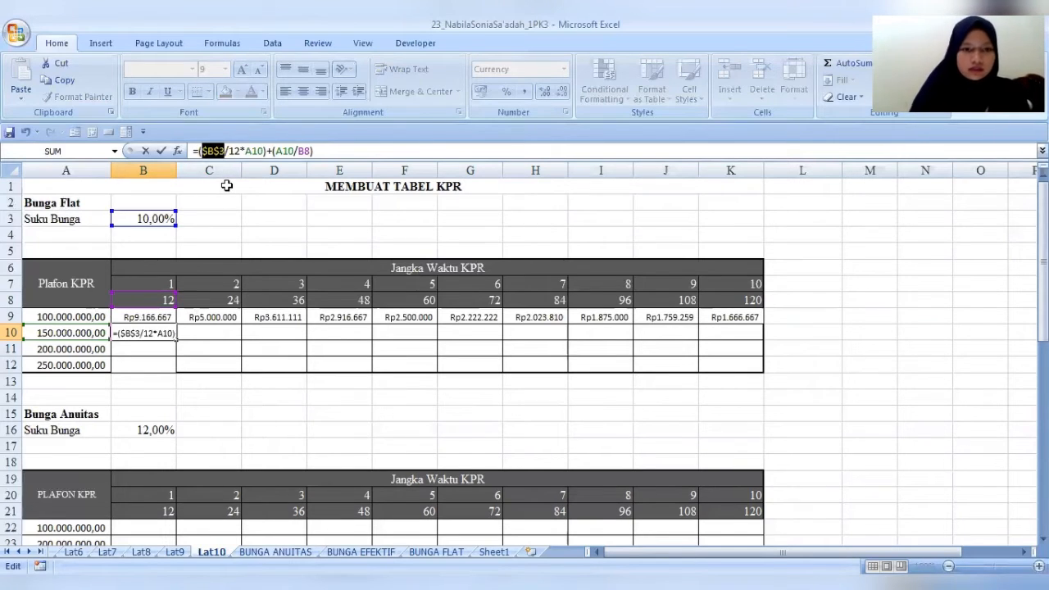
pyautogui.click(256, 151)
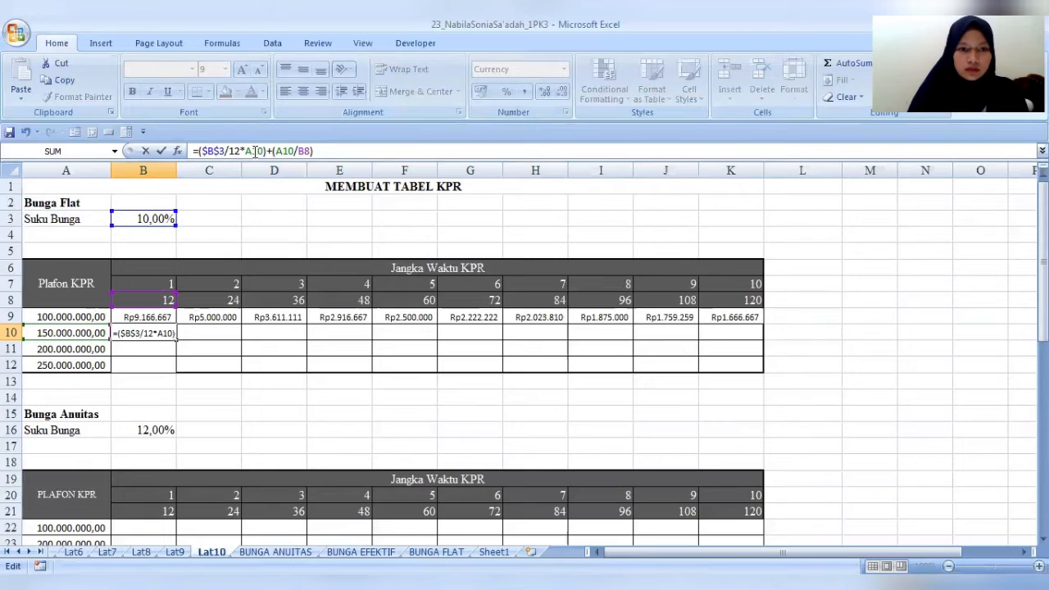
pyautogui.press('F4')
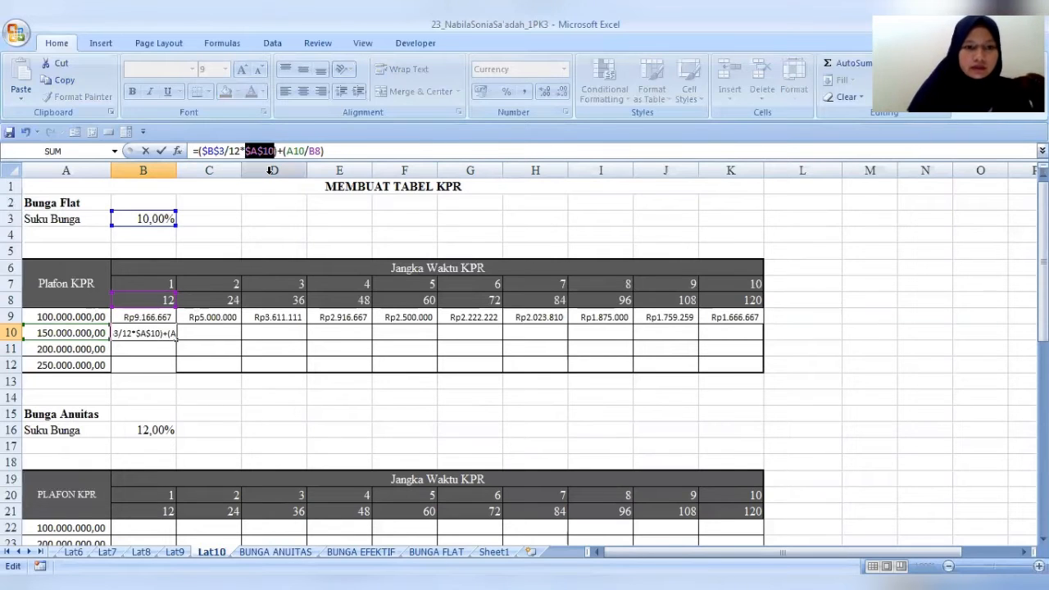
pyautogui.click(296, 151)
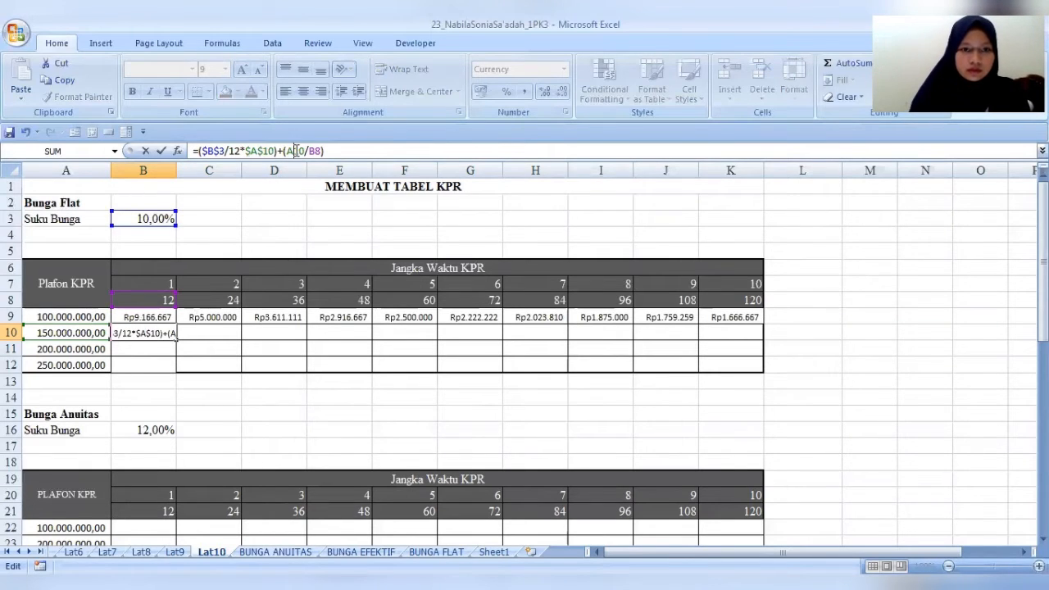
pyautogui.press('F4')
pyautogui.press('Return')
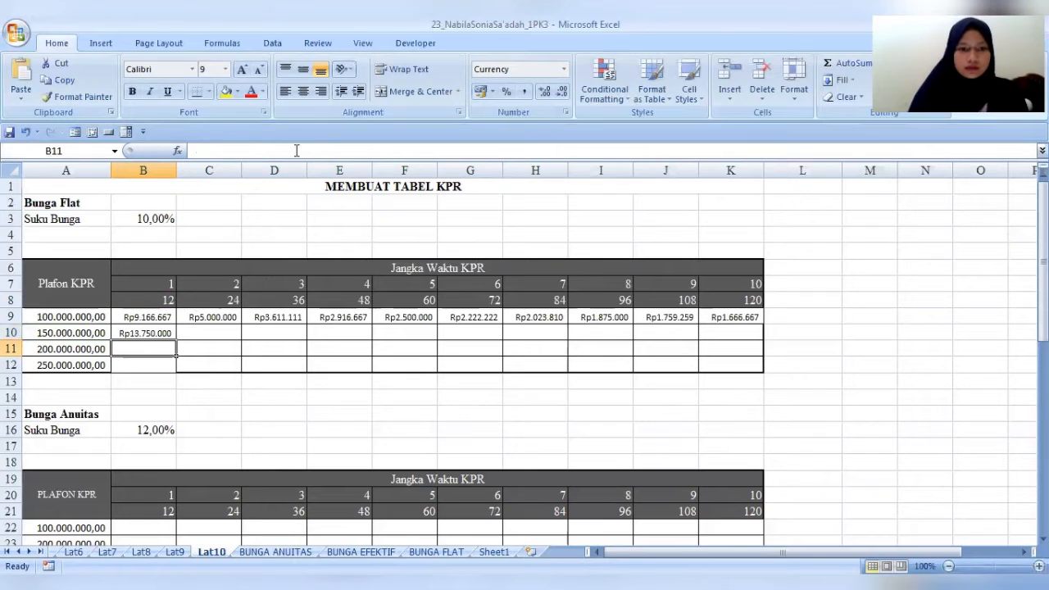
pyautogui.click(157, 334)
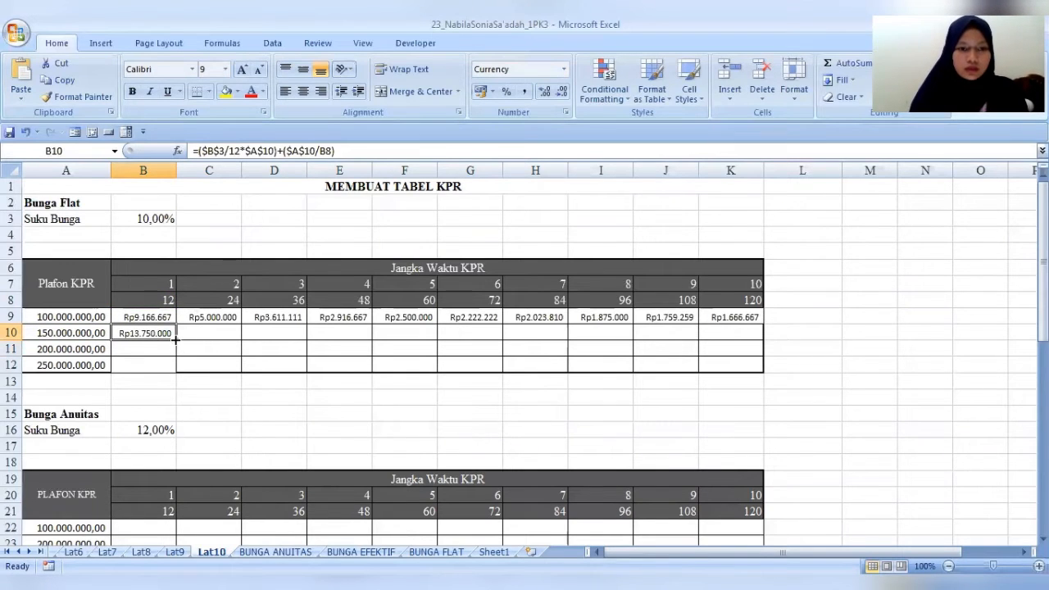
pyautogui.moveTo(174, 339); pyautogui.dragTo(741, 332)
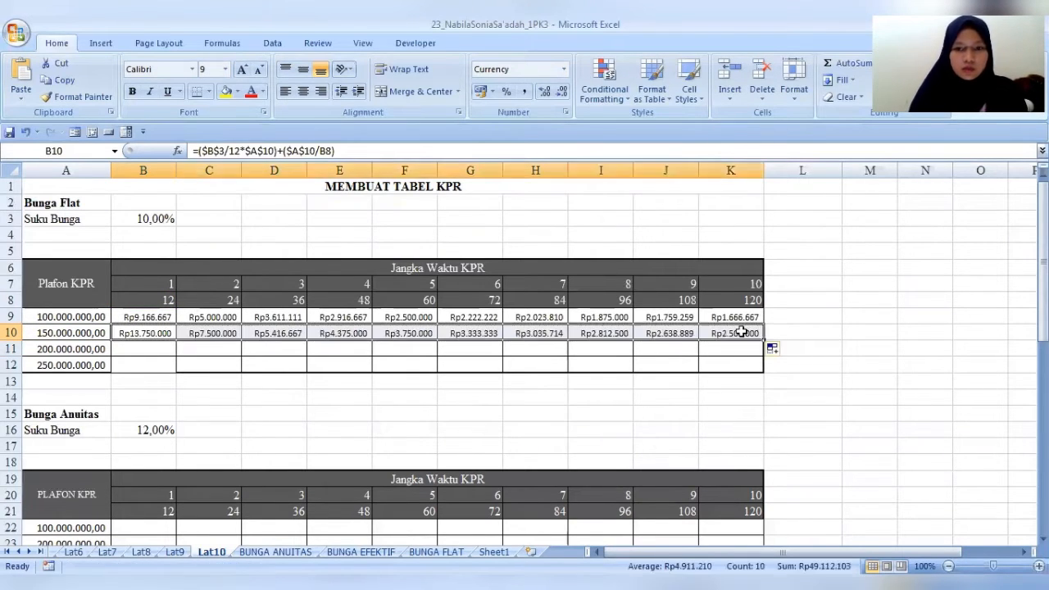
# Enter the one-year installment formula =(B3/12*A11)+(A11/B8) in B11 for the 200.000.000 plafon
pyautogui.click(127, 347)
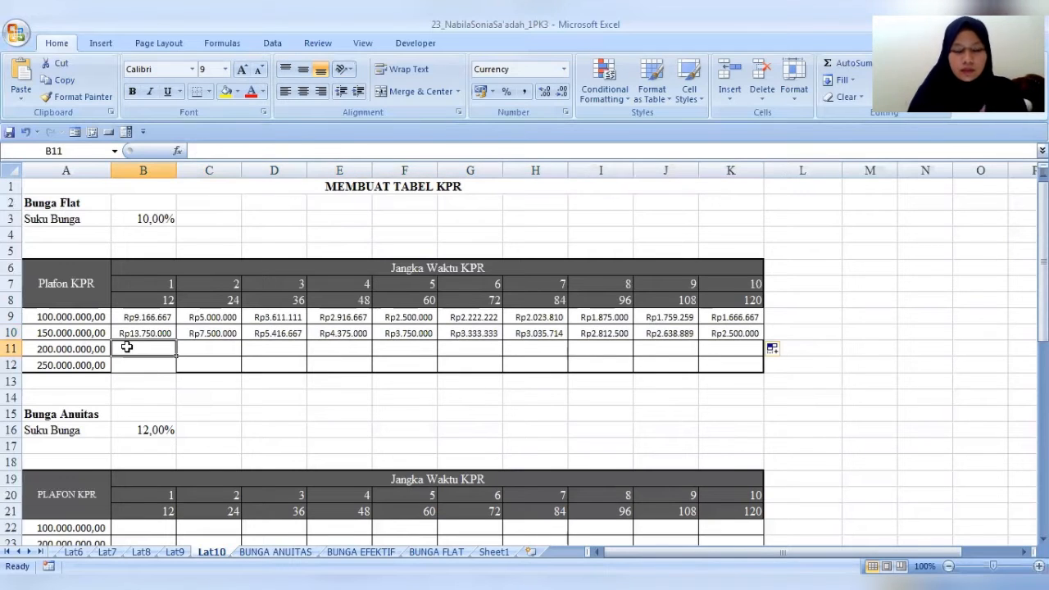
pyautogui.write('=')
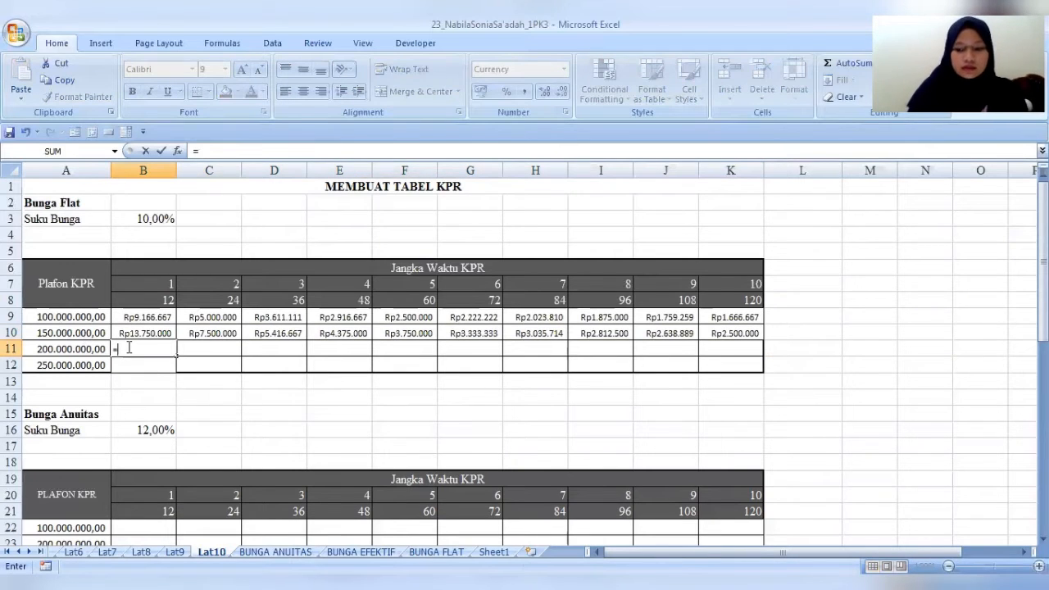
pyautogui.write('(')
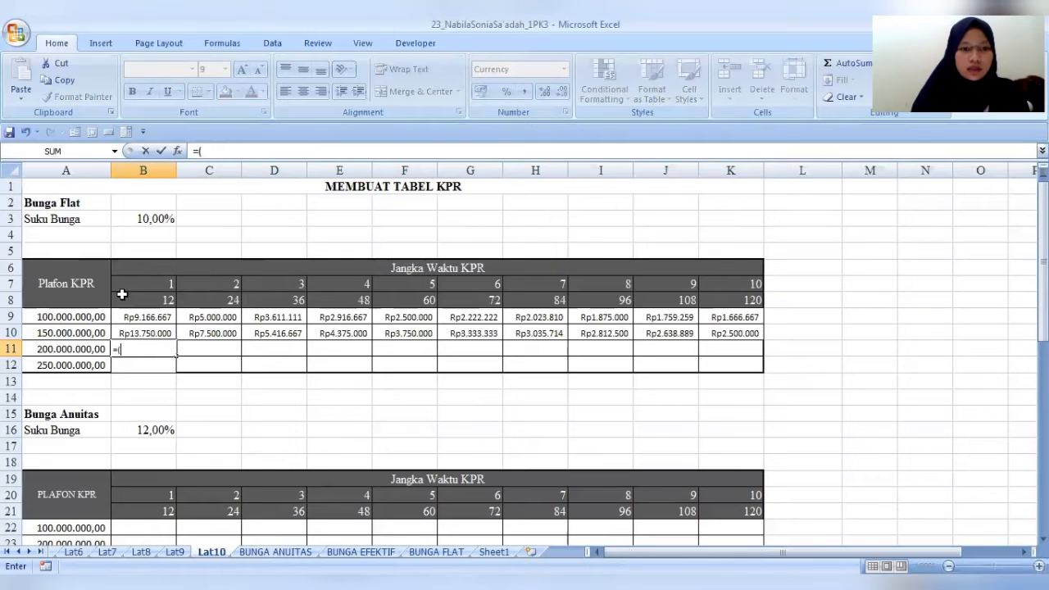
pyautogui.click(127, 219)
pyautogui.write('/12*')
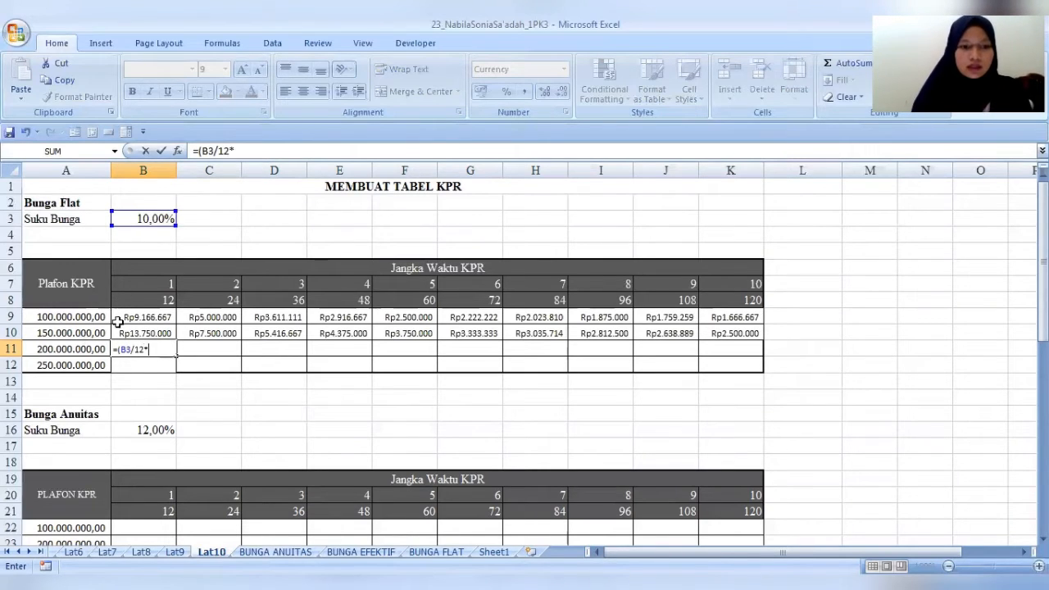
pyautogui.click(90, 350)
pyautogui.write(')+(')
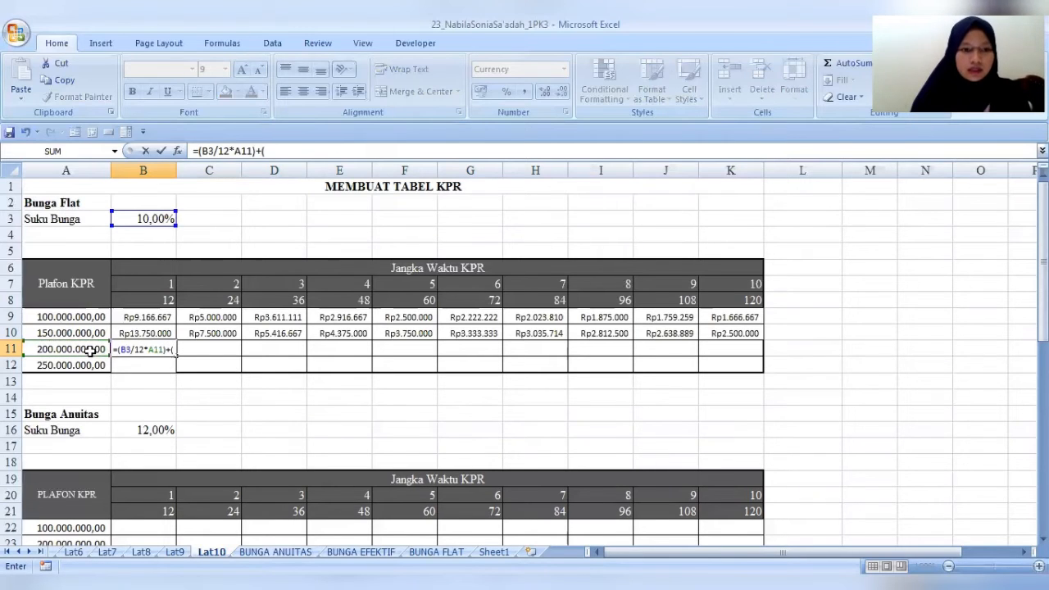
pyautogui.click(90, 349)
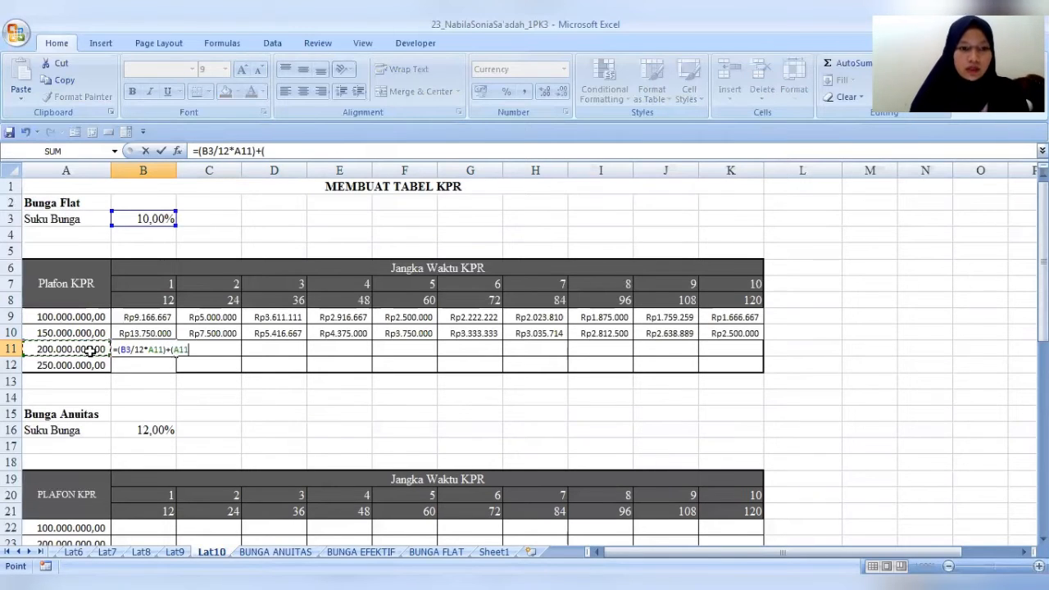
pyautogui.write('/')
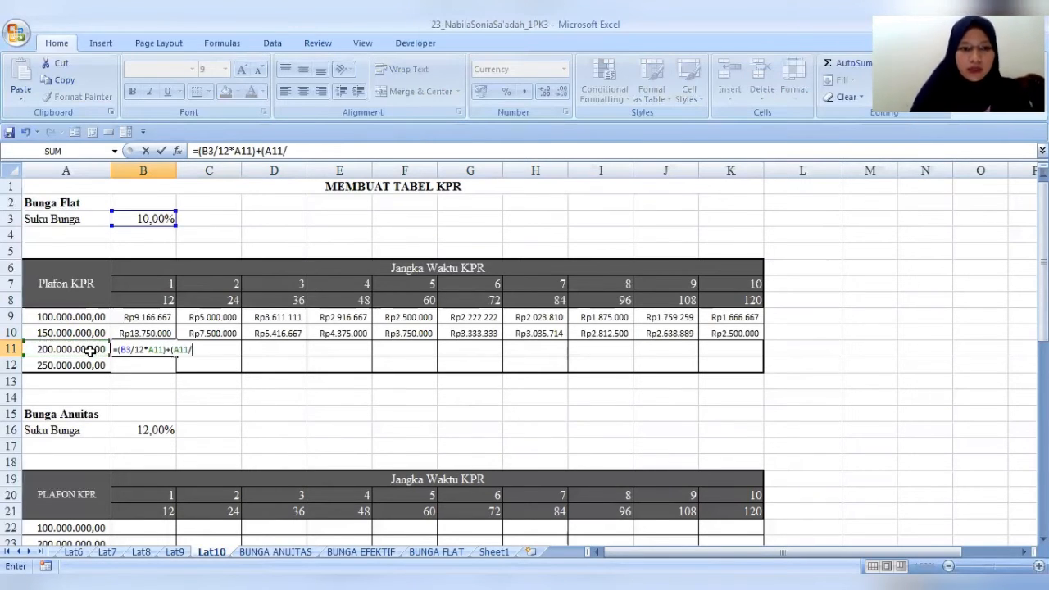
pyautogui.click(131, 296)
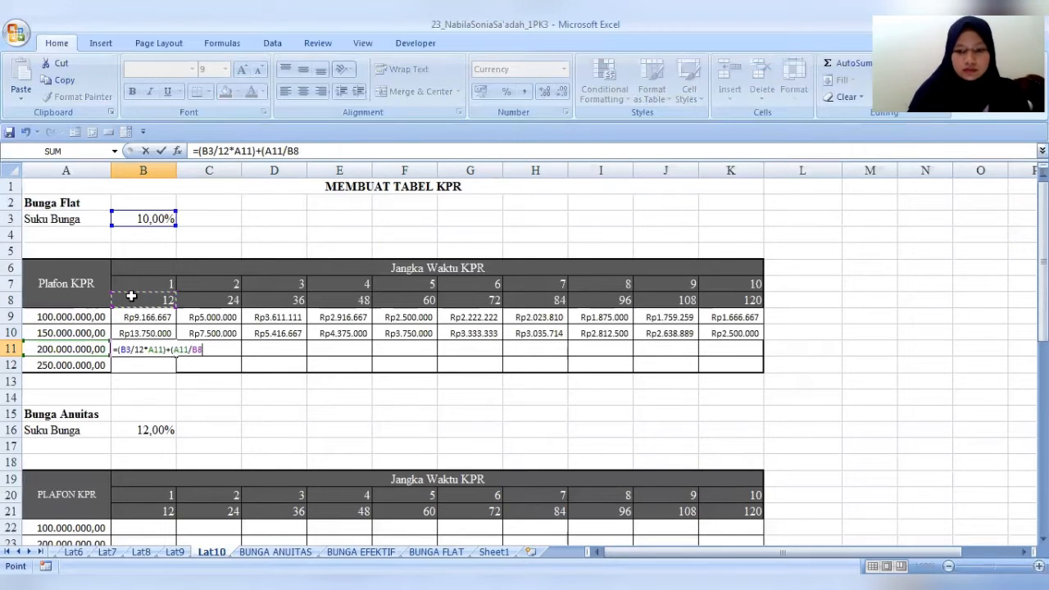
pyautogui.press('Return')
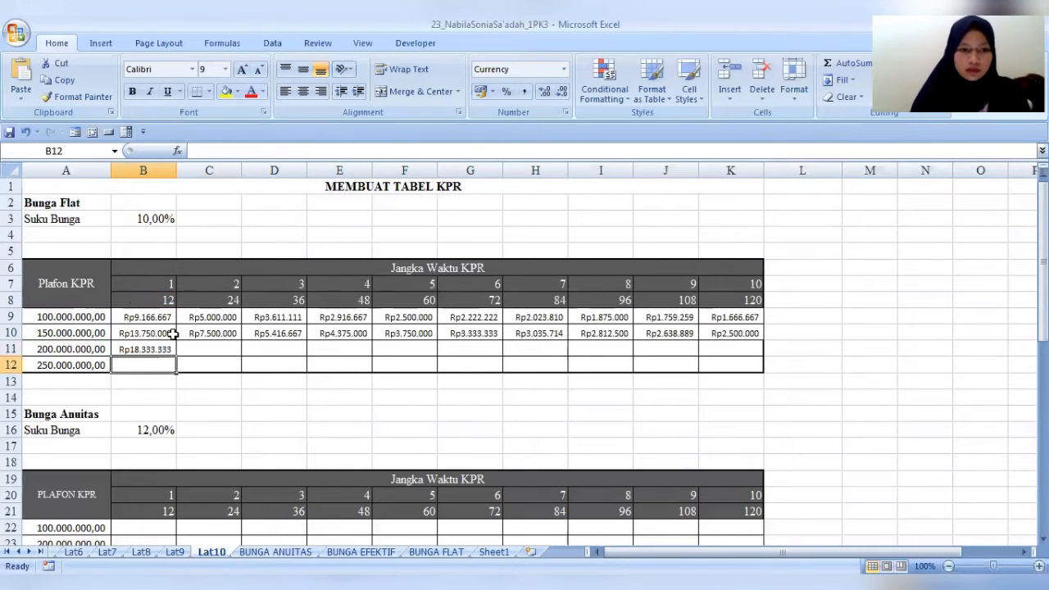
# Make the B3 and A11 references absolute in the interest portion of the B11 formula, giving ($B$3/12*$A$11)
pyautogui.click(122, 346)
pyautogui.click(209, 149)
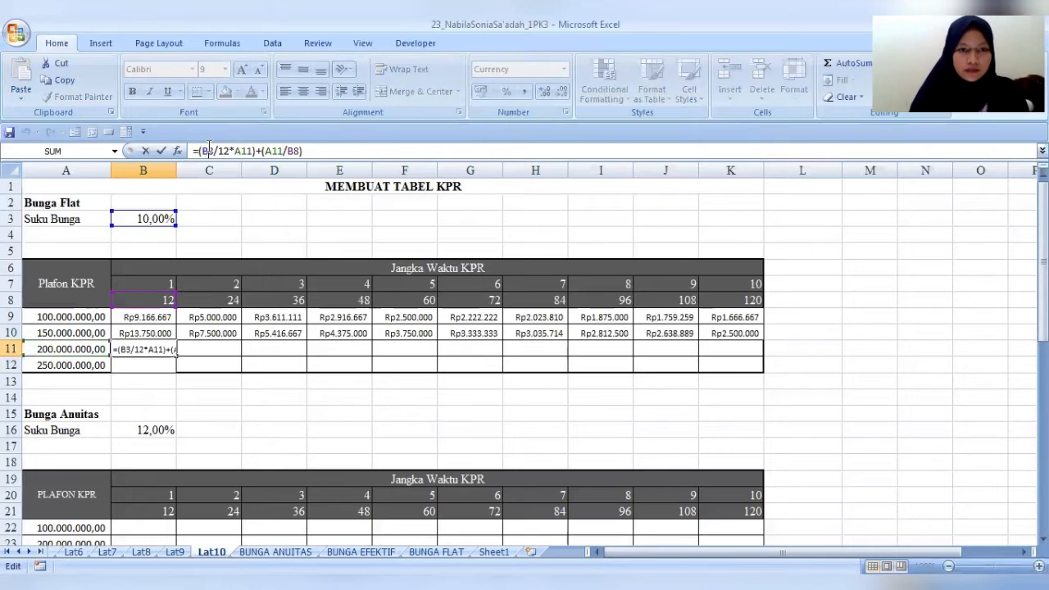
pyautogui.doubleClick(209, 150)
pyautogui.press('F4')
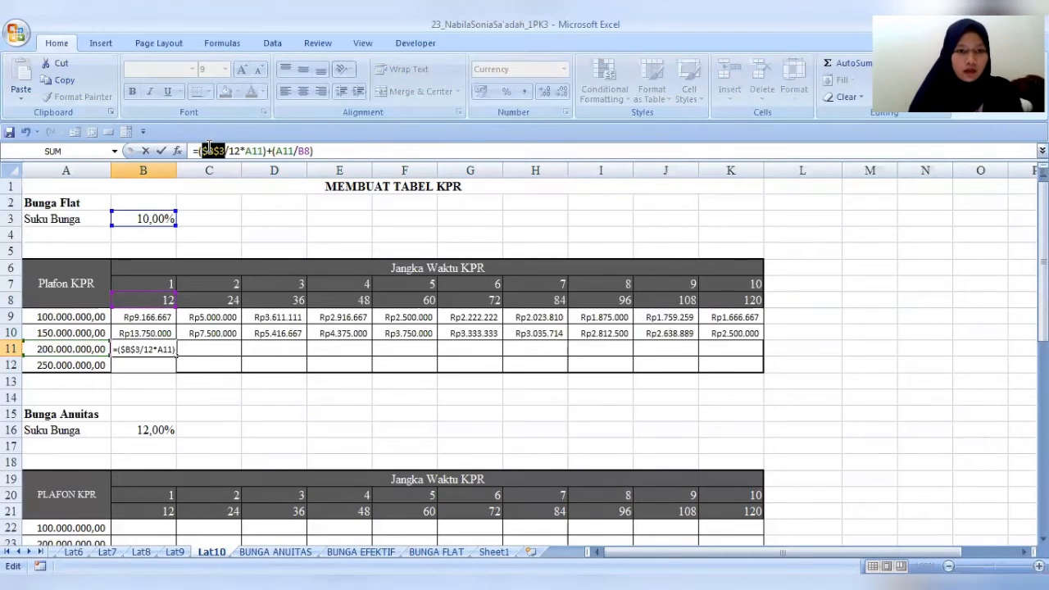
pyautogui.click(250, 151)
pyautogui.doubleClick(253, 151)
pyautogui.press('F4')
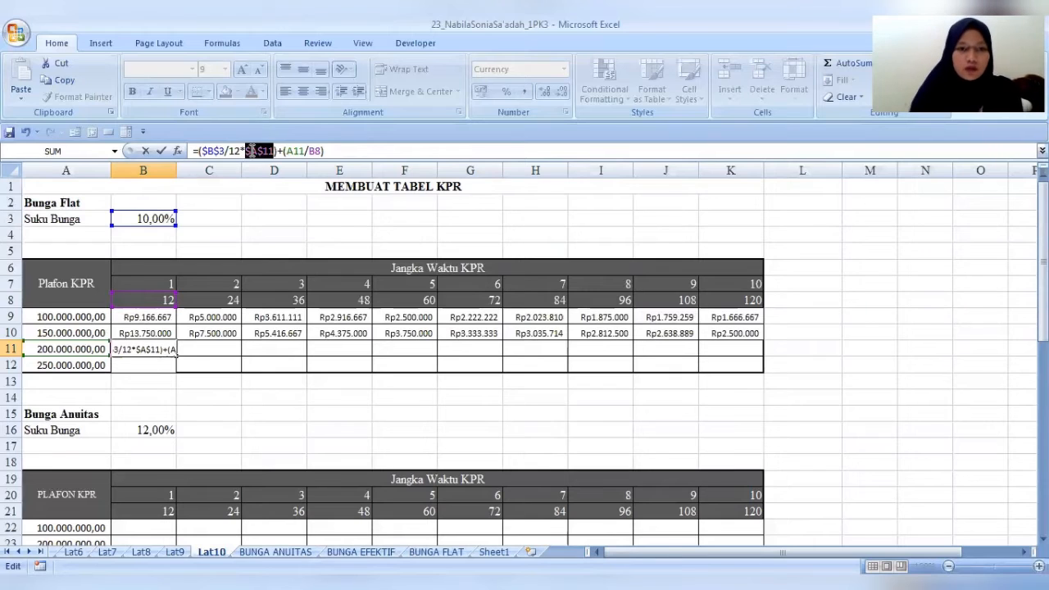
# Make the remaining A11 reference absolute in B11, giving =($B$3/12*$A$11)+($A$11/B8), and fill the formula across to K11
pyautogui.click(295, 151)
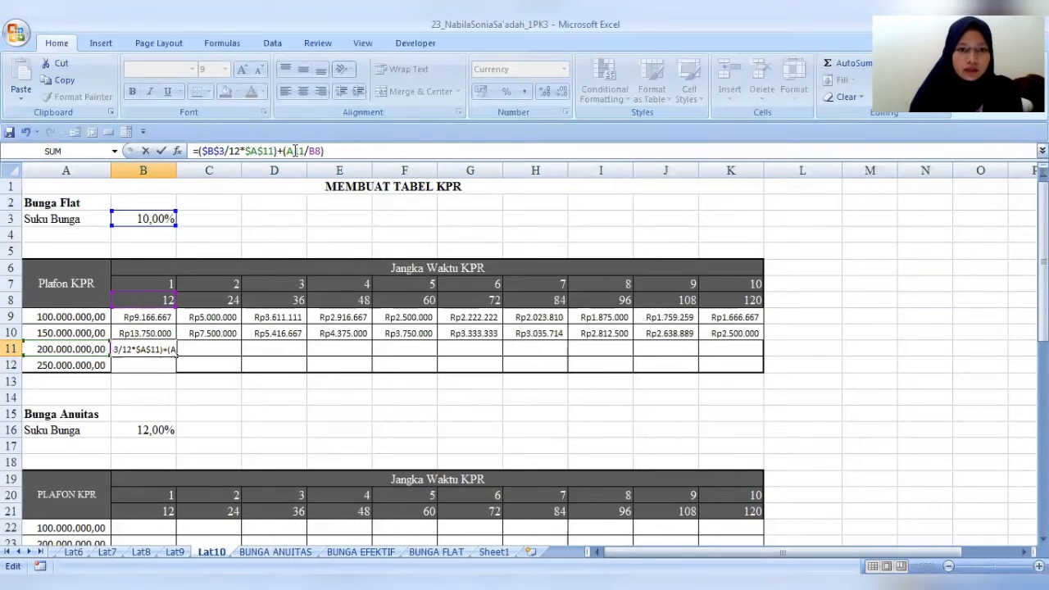
pyautogui.doubleClick(295, 151)
pyautogui.press('BackSpace')
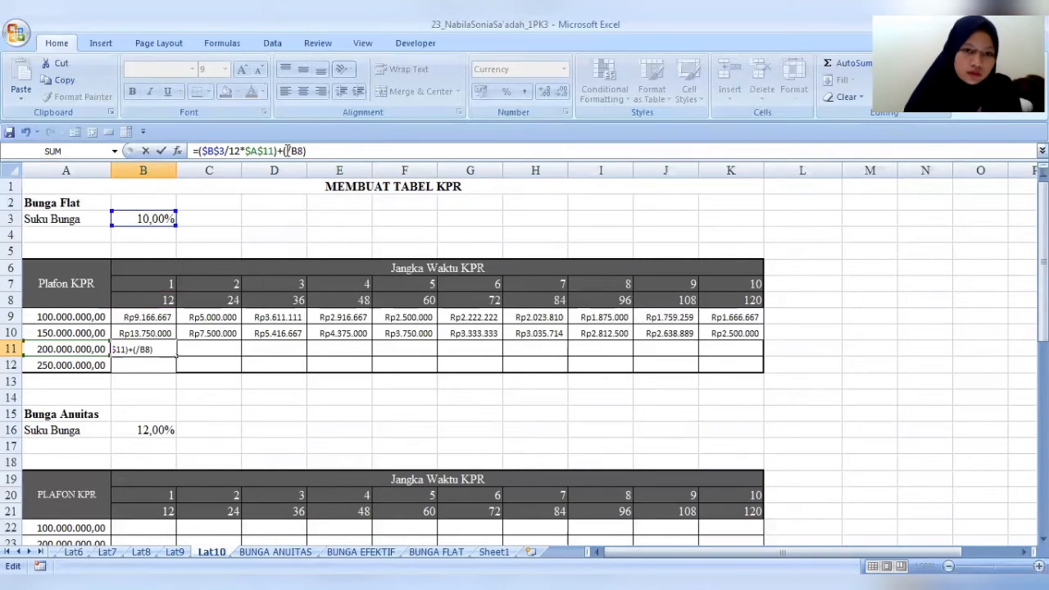
pyautogui.click(27, 132)
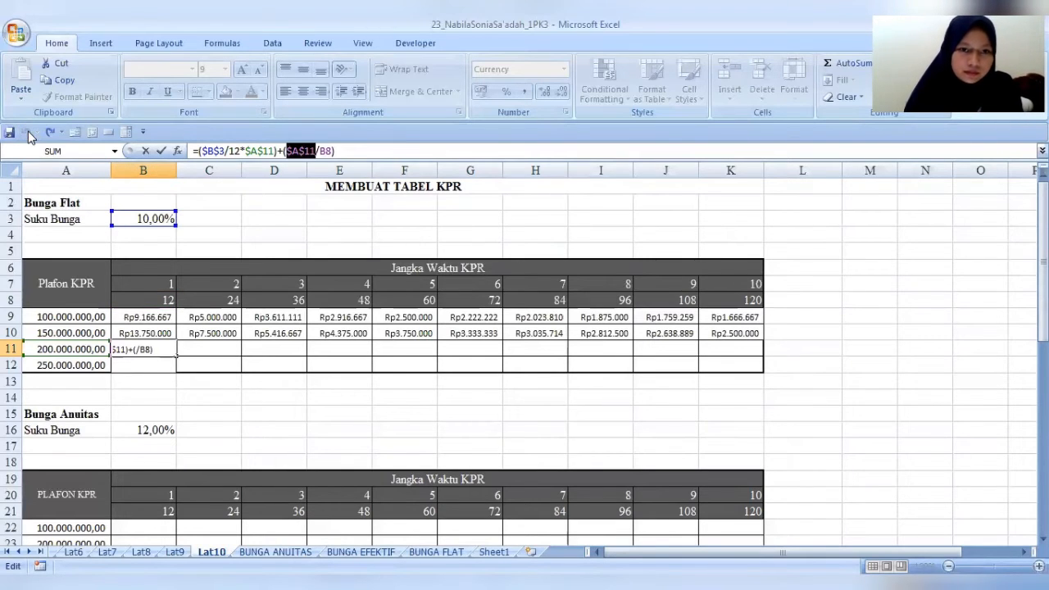
pyautogui.press('BackSpace')
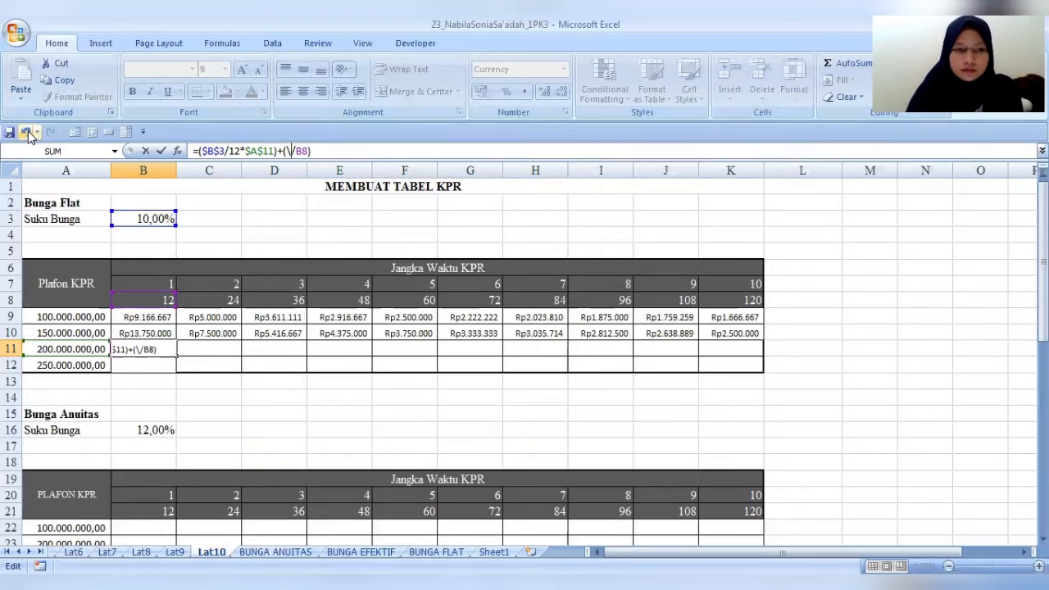
pyautogui.click(27, 132)
pyautogui.press('Return')
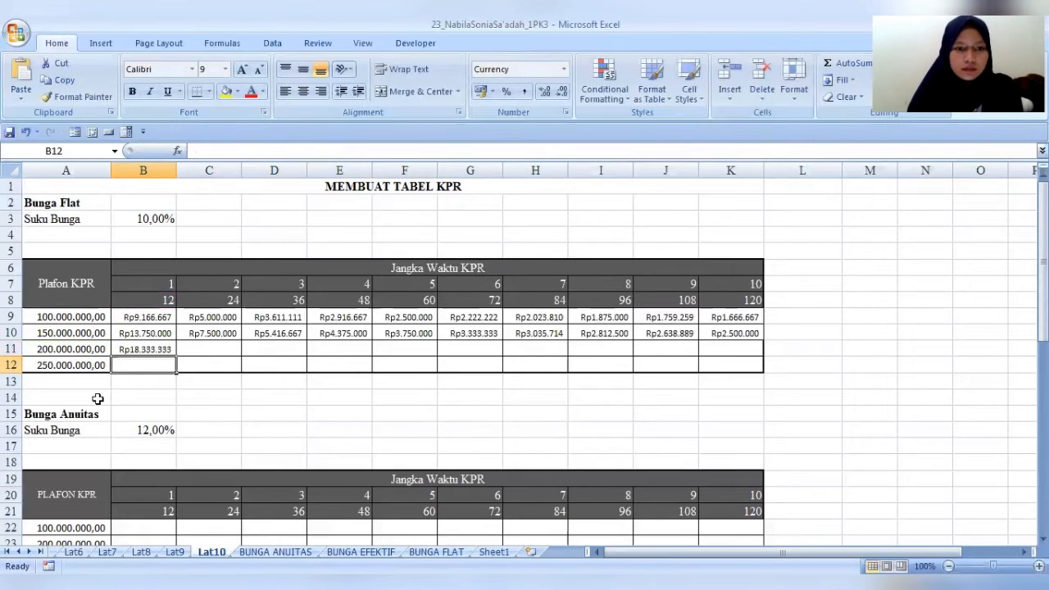
pyautogui.click(135, 350)
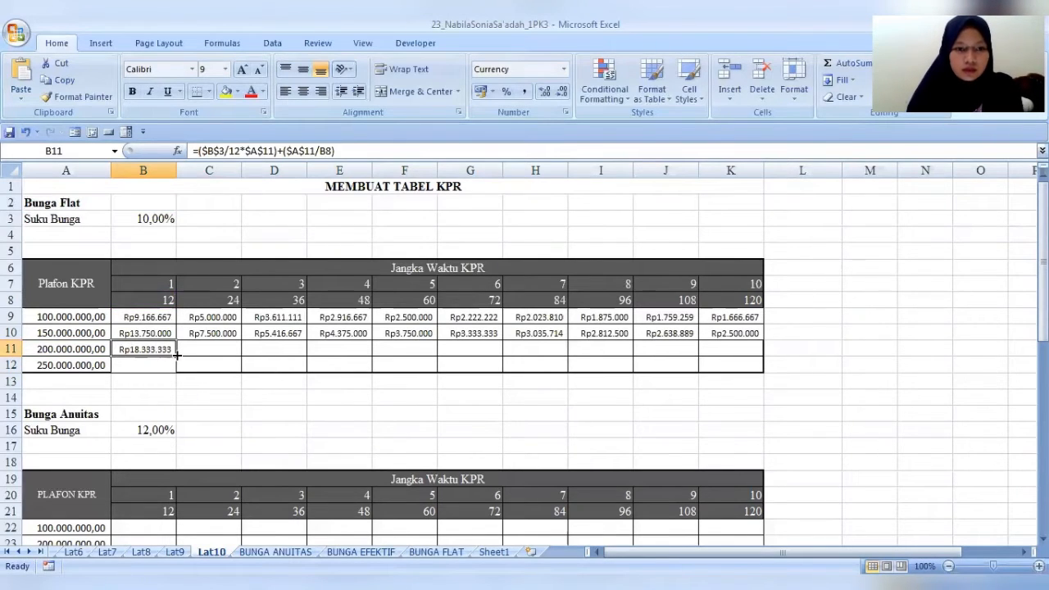
pyautogui.moveTo(174, 355); pyautogui.dragTo(743, 348)
# Start the one-year installment formula in B12 for the 250.000.000 plafon with the interest portion =B3/12*A12
pyautogui.click(134, 368)
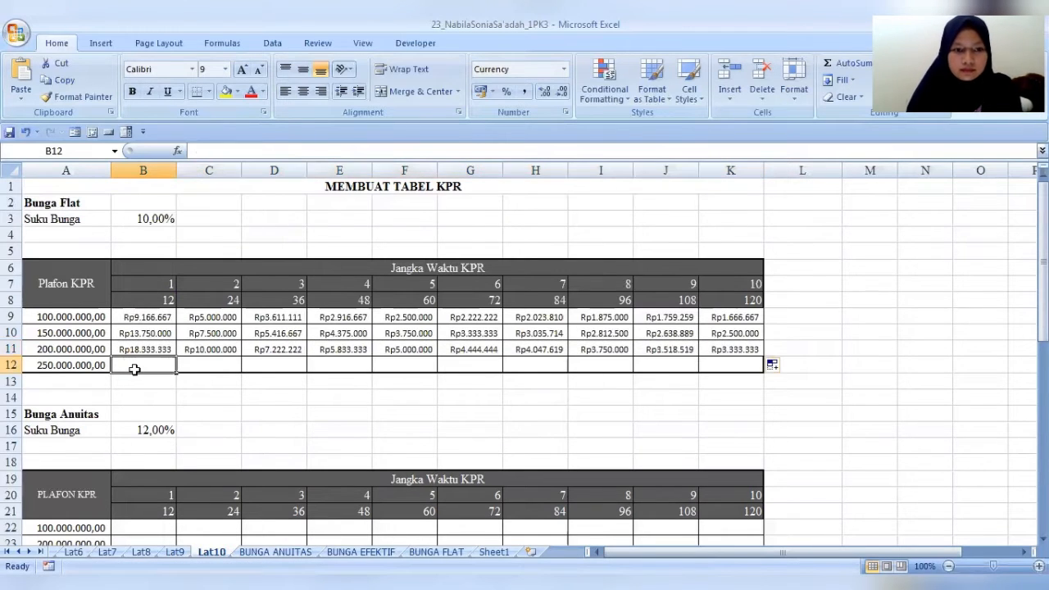
pyautogui.write('=')
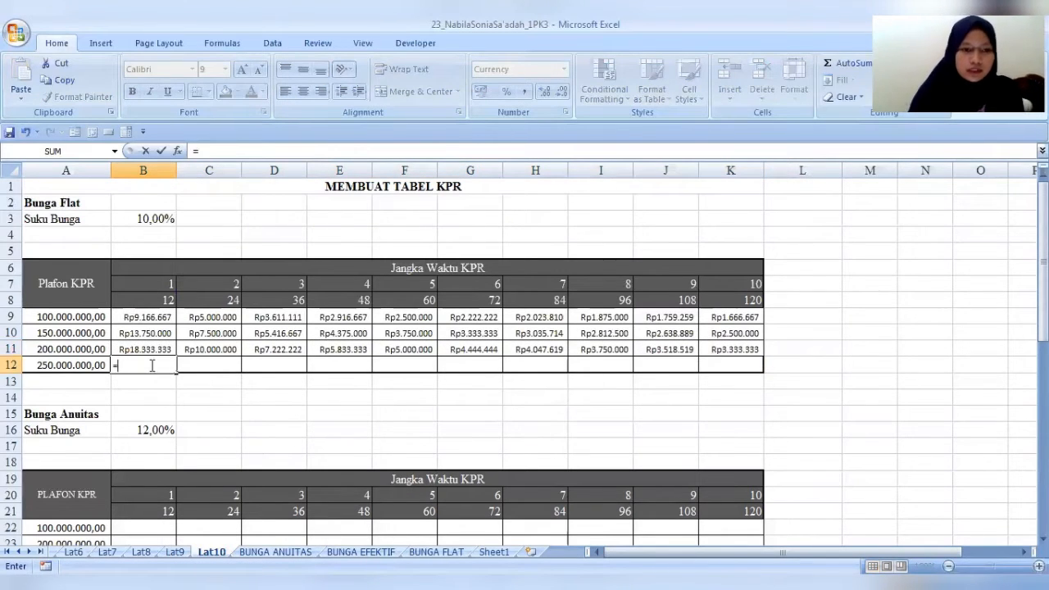
pyautogui.click(144, 219)
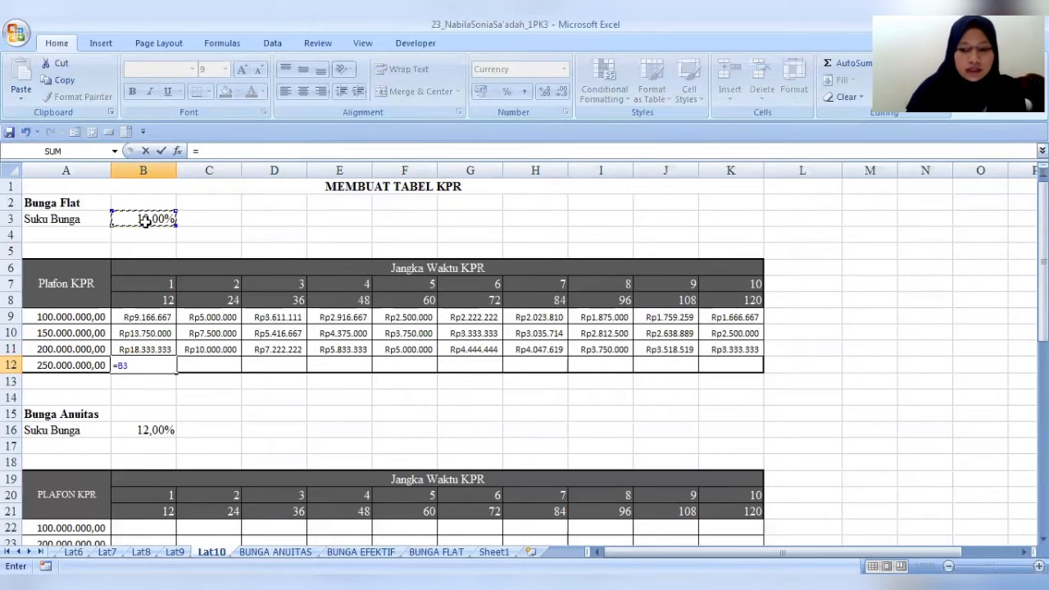
pyautogui.write('/12')
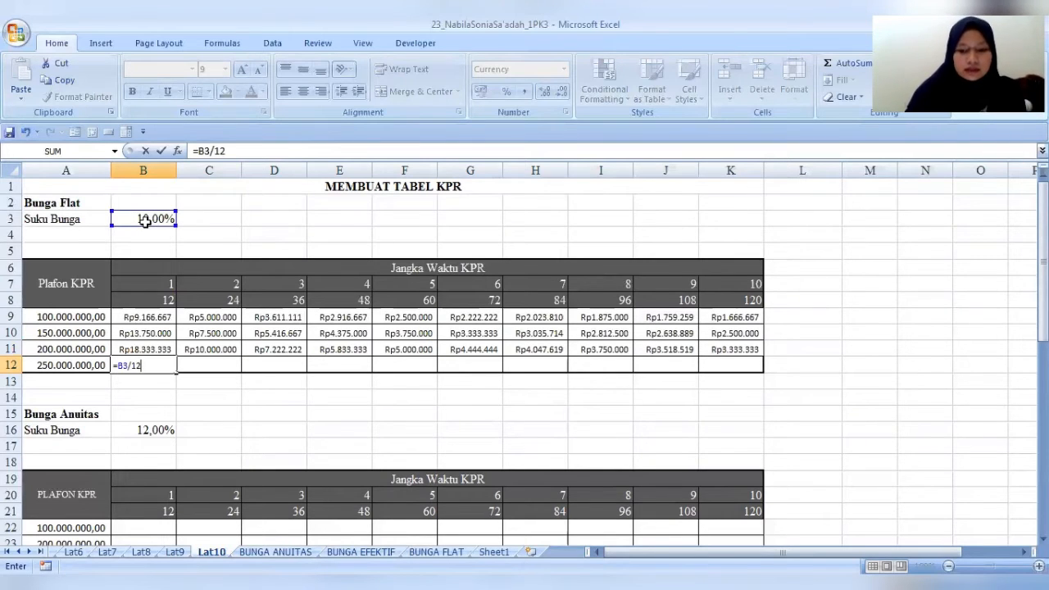
pyautogui.write('*')
pyautogui.click(75, 371)
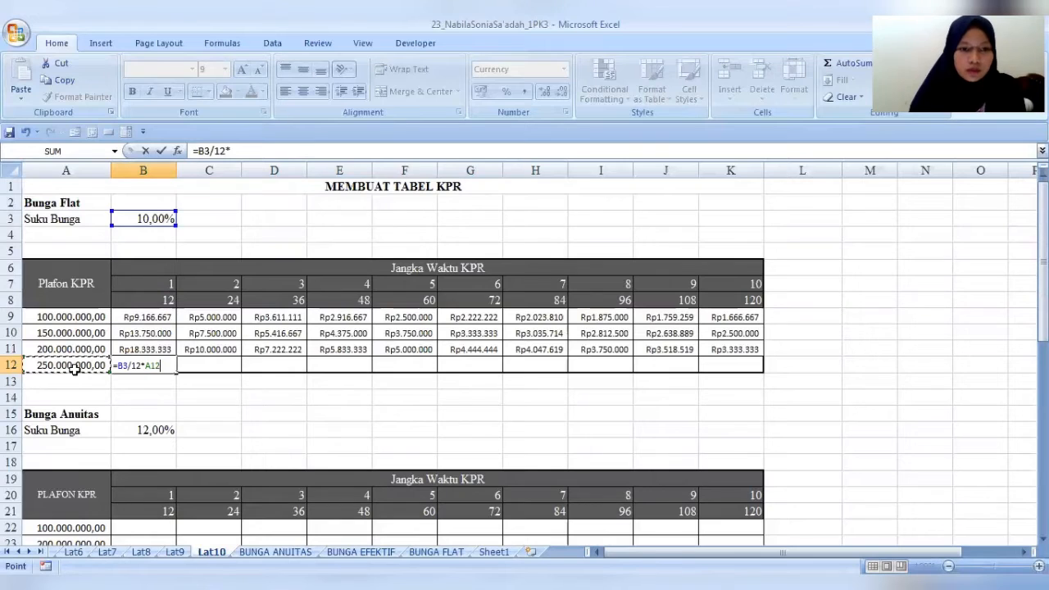
# Complete the B12 formula with the principal portion A12/B8 and its parentheses so it reads =(B3/12*A12)+(A12/B8)
pyautogui.write(')+')
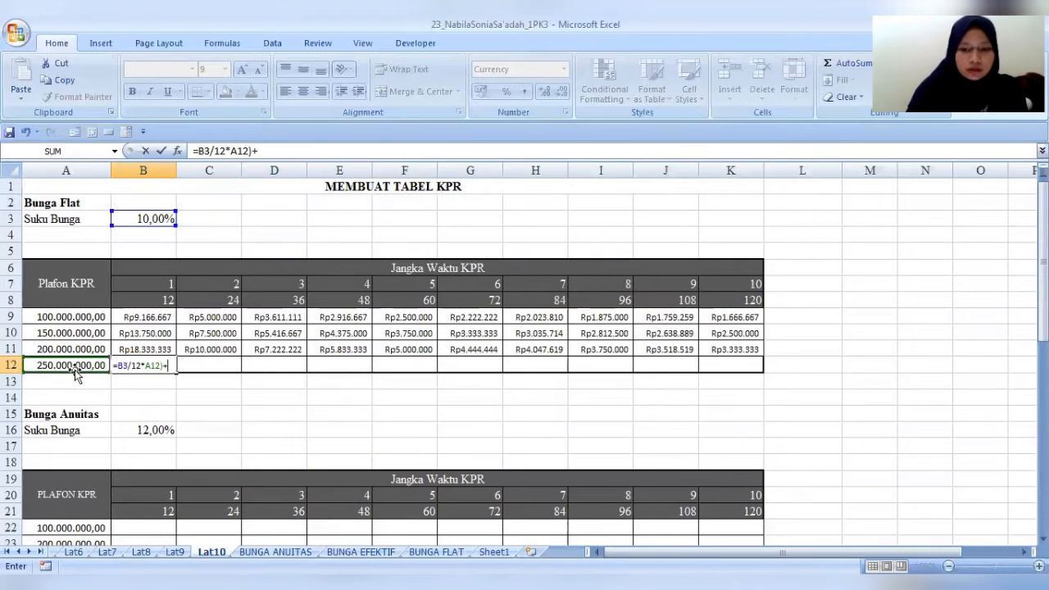
pyautogui.write('(')
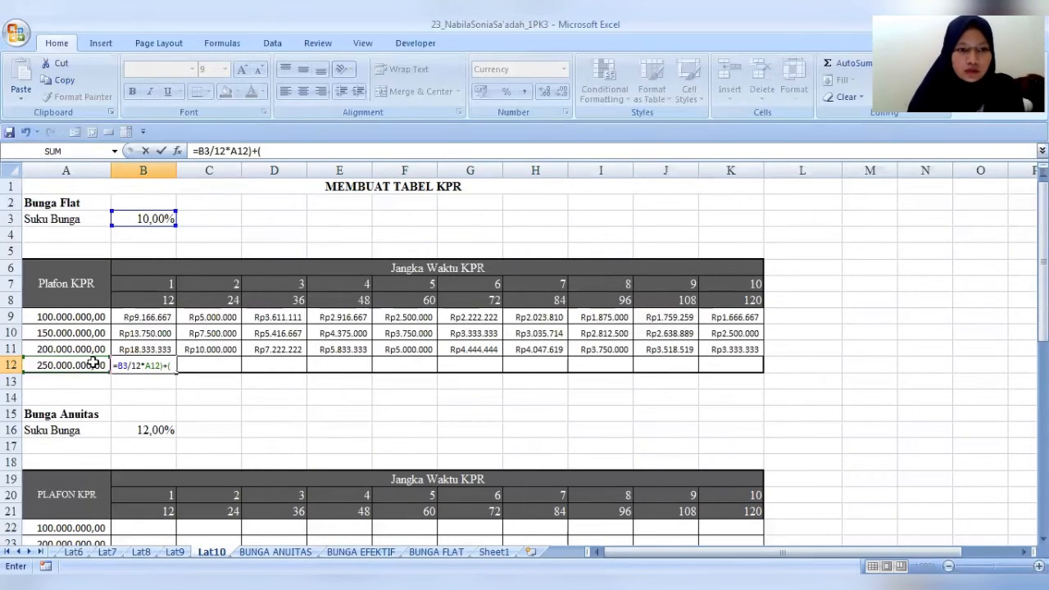
pyautogui.click(92, 363)
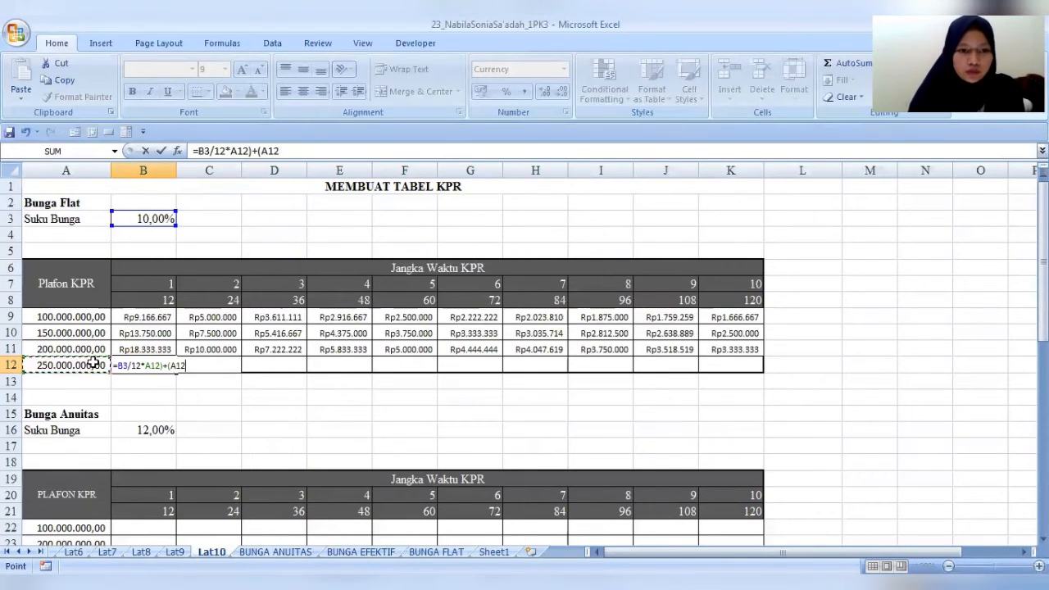
pyautogui.click(130, 304)
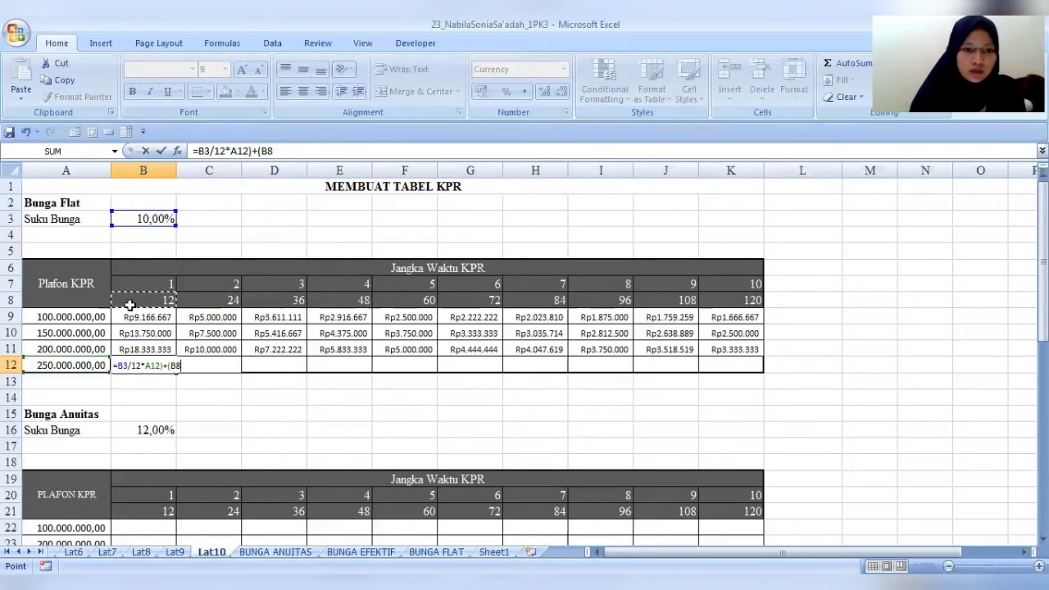
pyautogui.click(71, 367)
pyautogui.write('/')
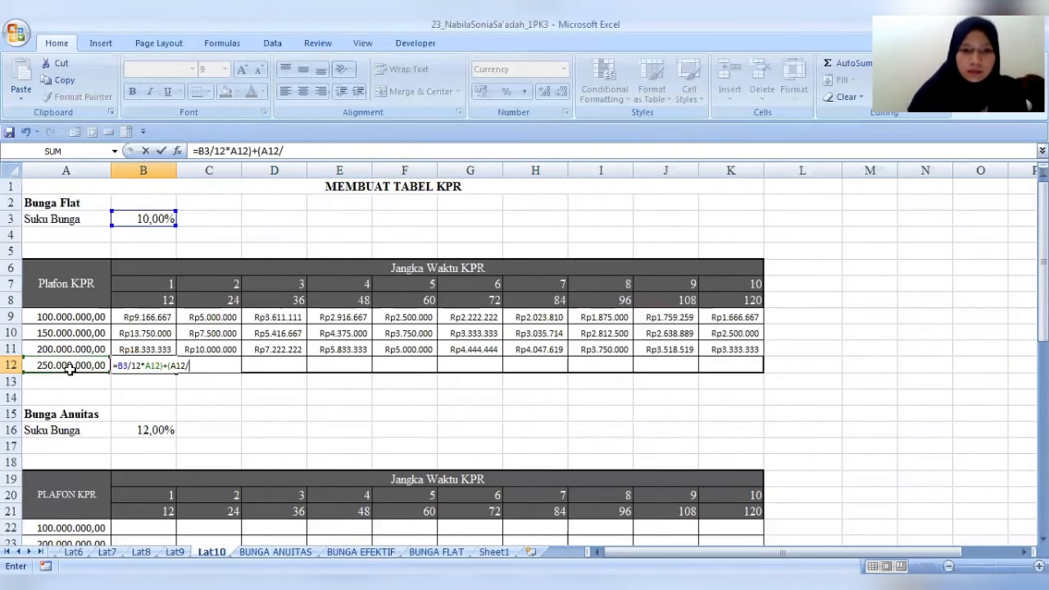
pyautogui.click(136, 303)
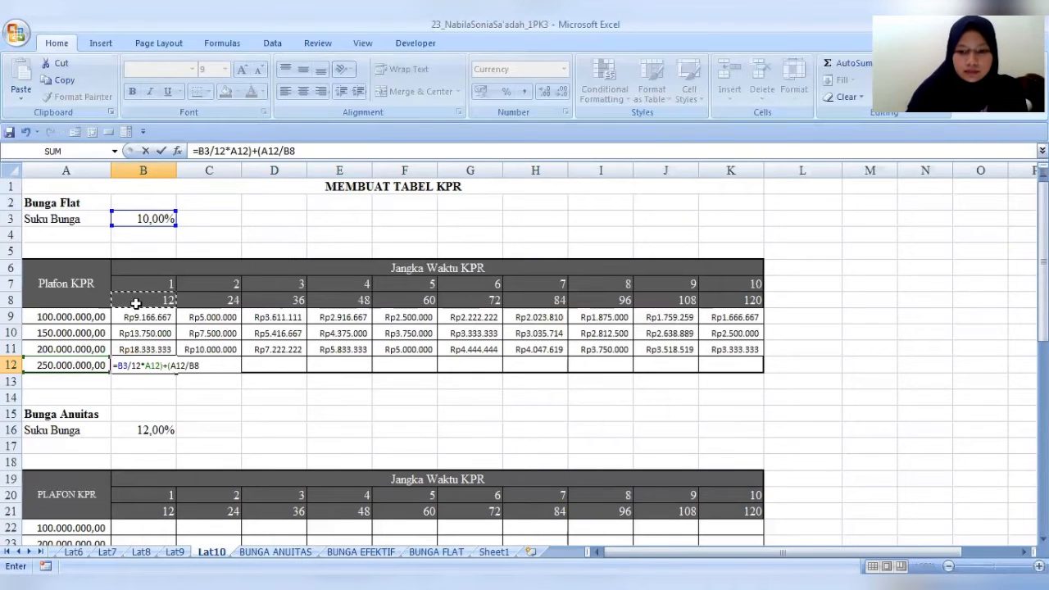
pyautogui.write(')')
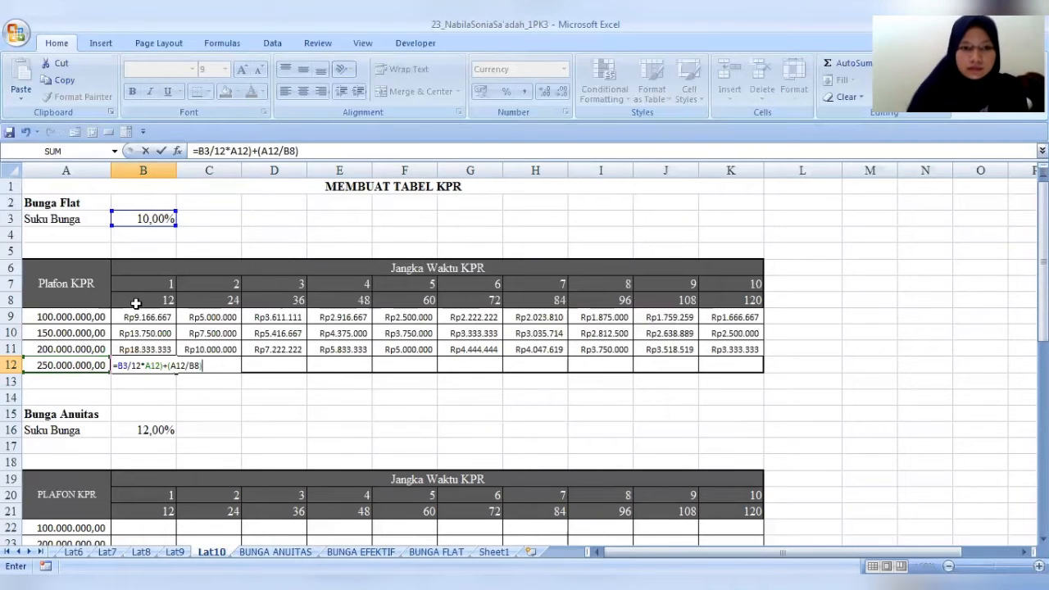
pyautogui.click(196, 152)
pyautogui.write('(')
pyautogui.press('Return')
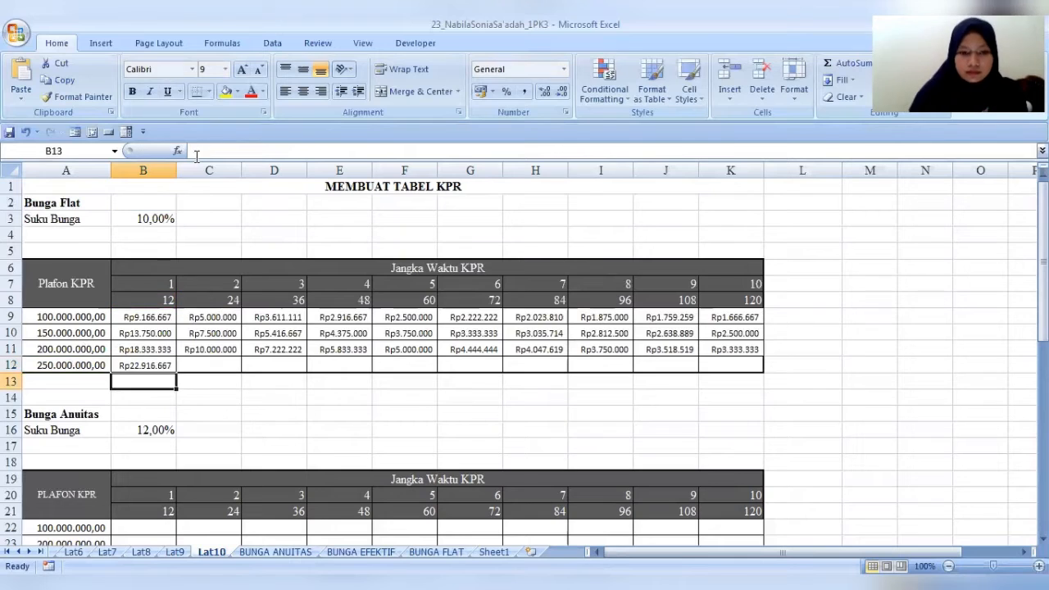
# Make the B3 and A12 references absolute in B12, giving =($B$3/12*$A$12)+($A$12/B8), and fill the formula across to K12
pyautogui.click(156, 362)
pyautogui.click(211, 151)
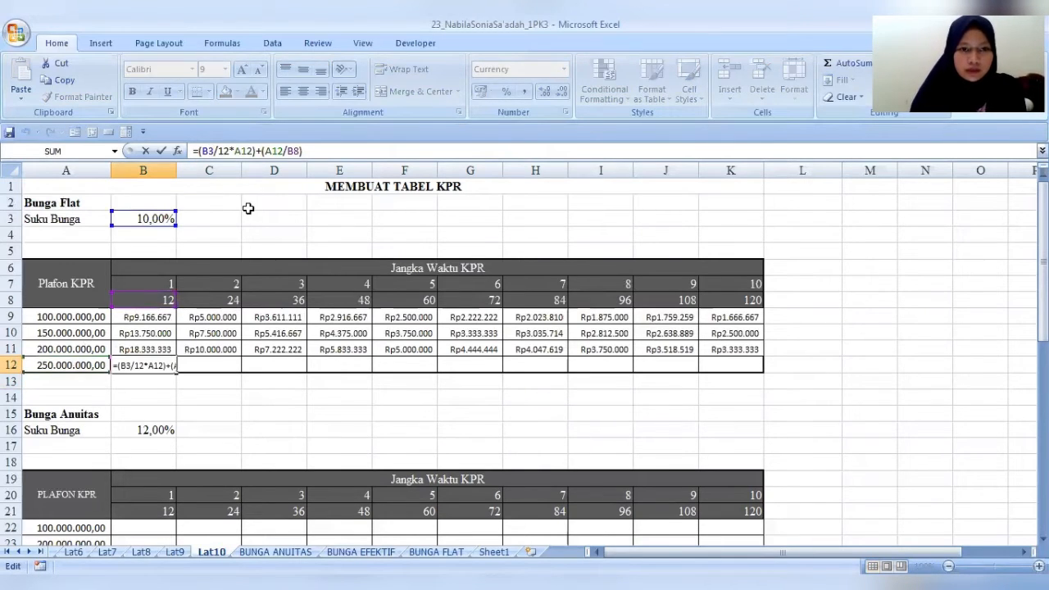
pyautogui.press('F4')
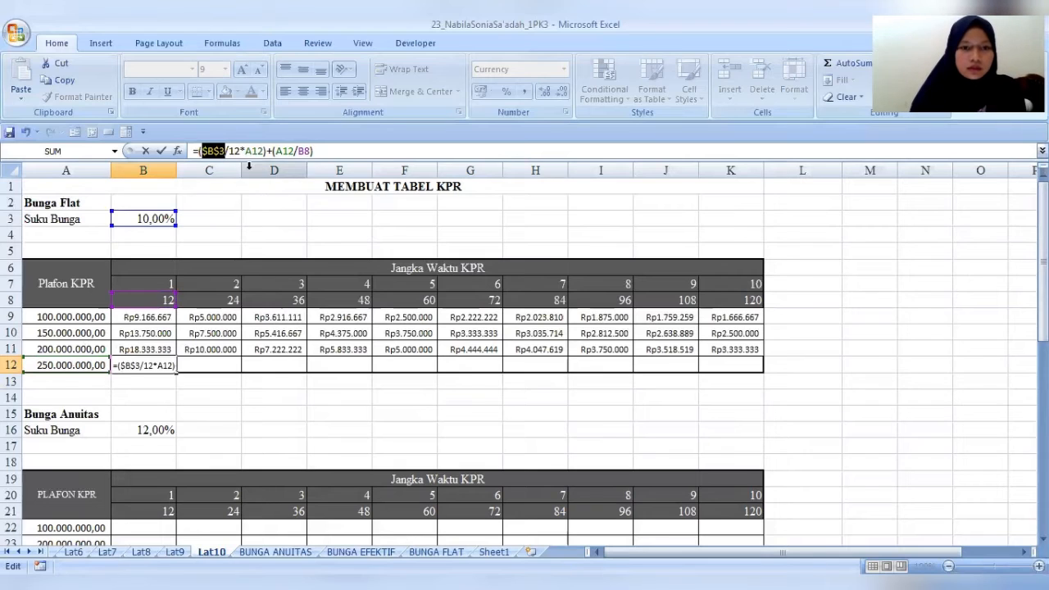
pyautogui.click(253, 153)
pyautogui.press('F4')
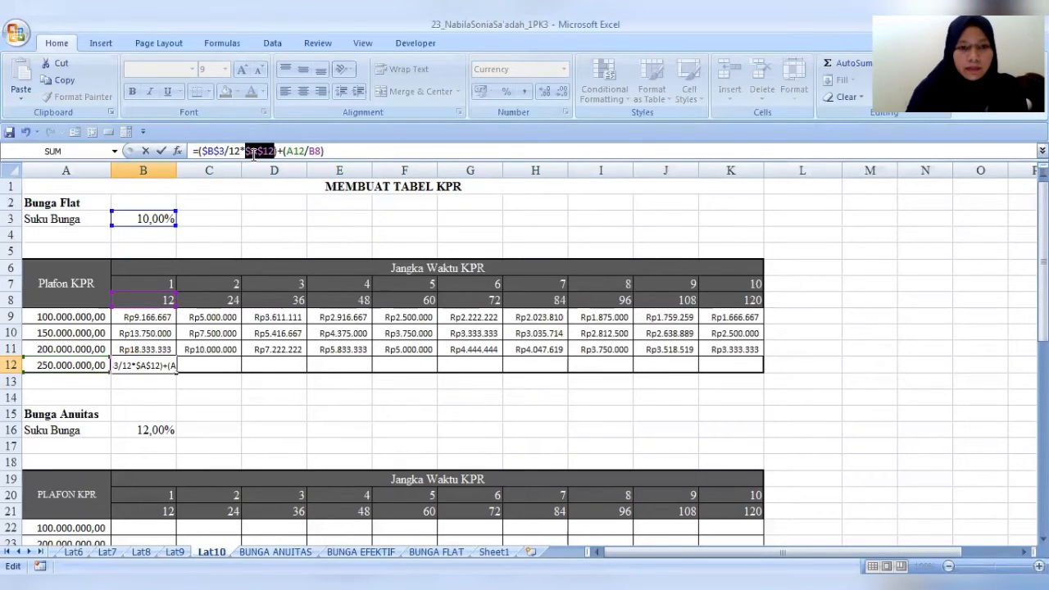
pyautogui.click(294, 151)
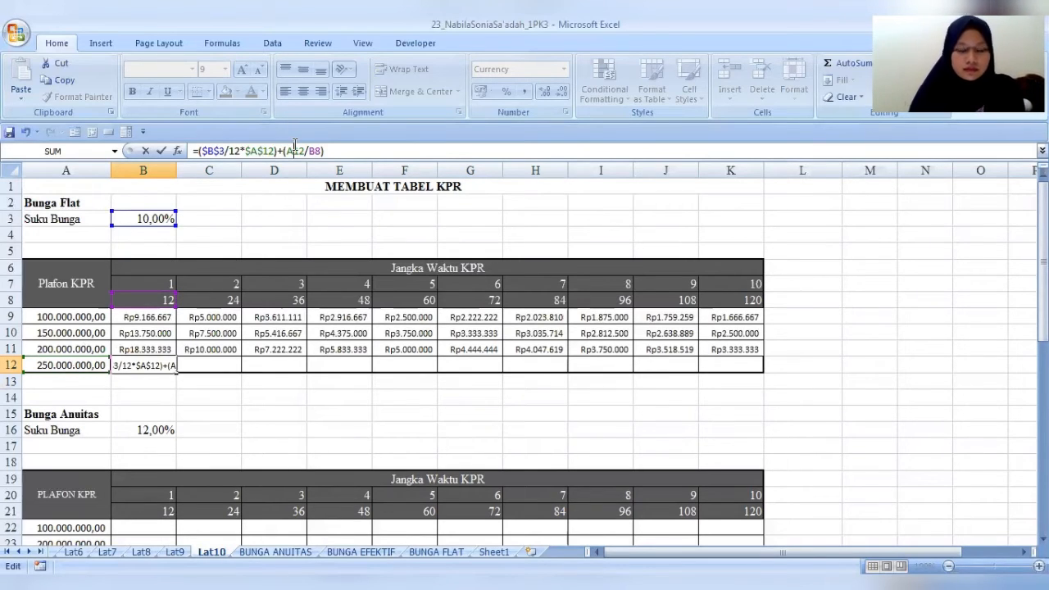
pyautogui.press('F4')
pyautogui.press('Return')
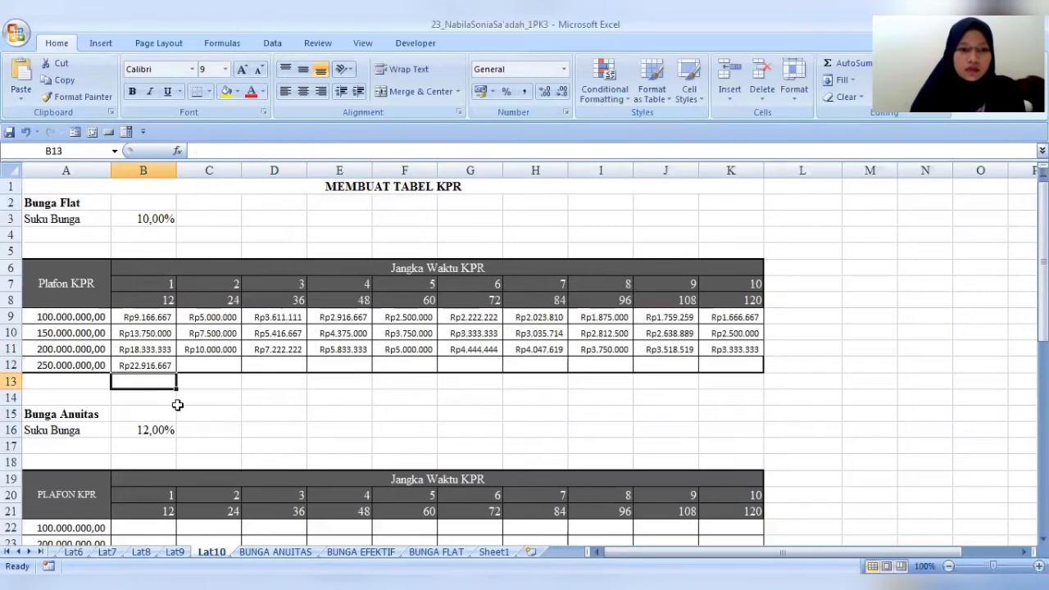
pyautogui.click(158, 367)
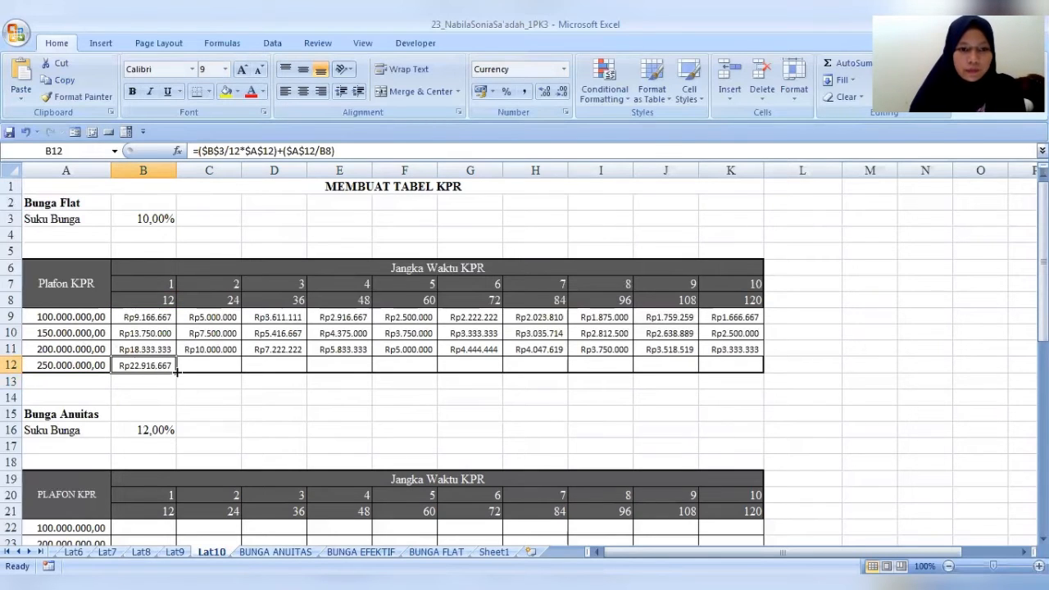
pyautogui.moveTo(176, 372); pyautogui.dragTo(736, 373)
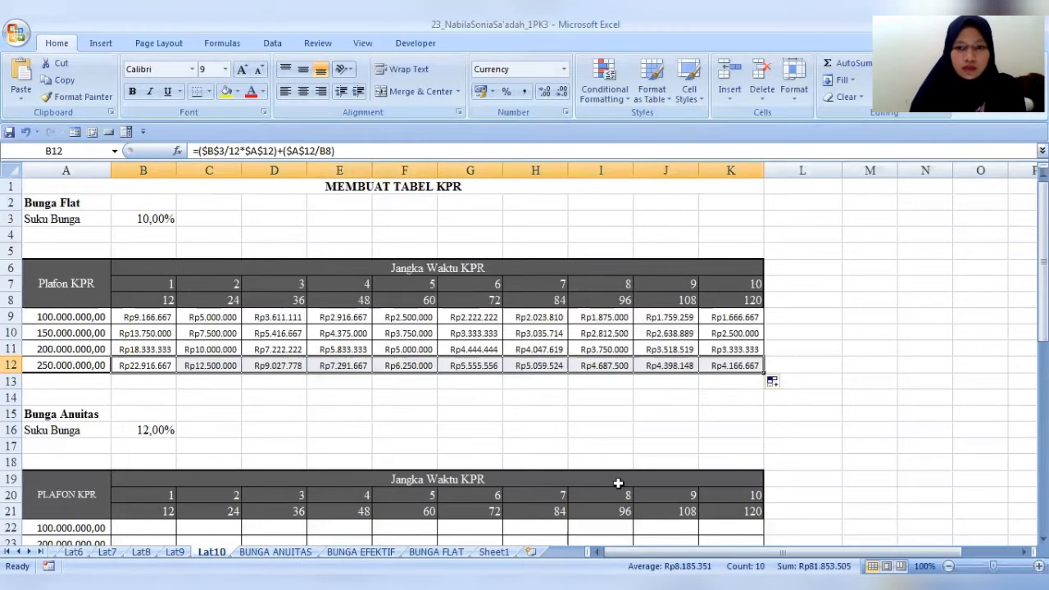
# Examine the Bunga Anuitas table's interest rate, its loan terms in years and months, and the first empty installment cell B22
pyautogui.scroll(-3, 82, 375)
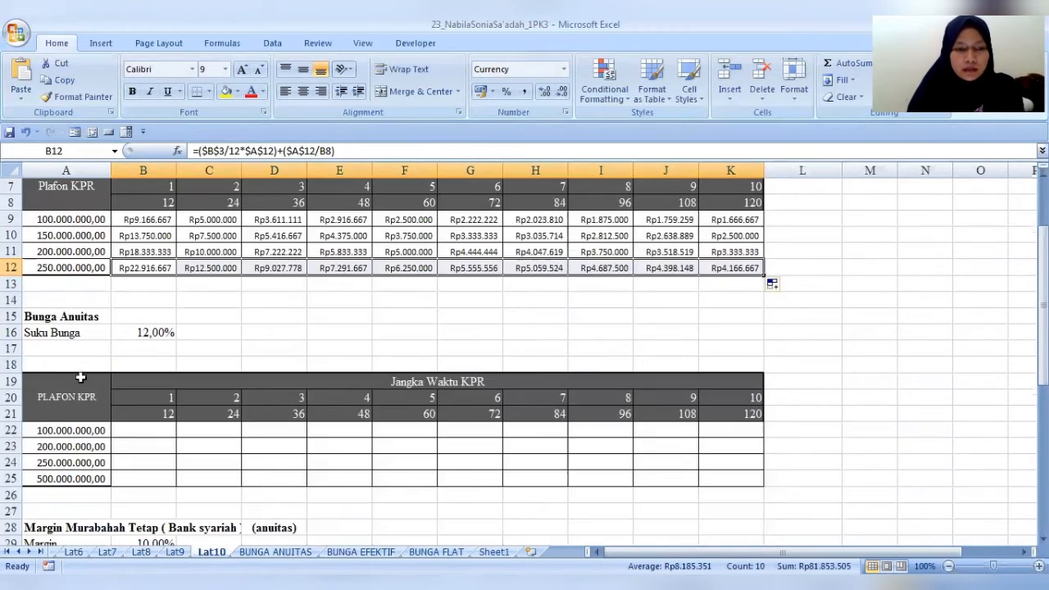
pyautogui.scroll(-1, 88, 349)
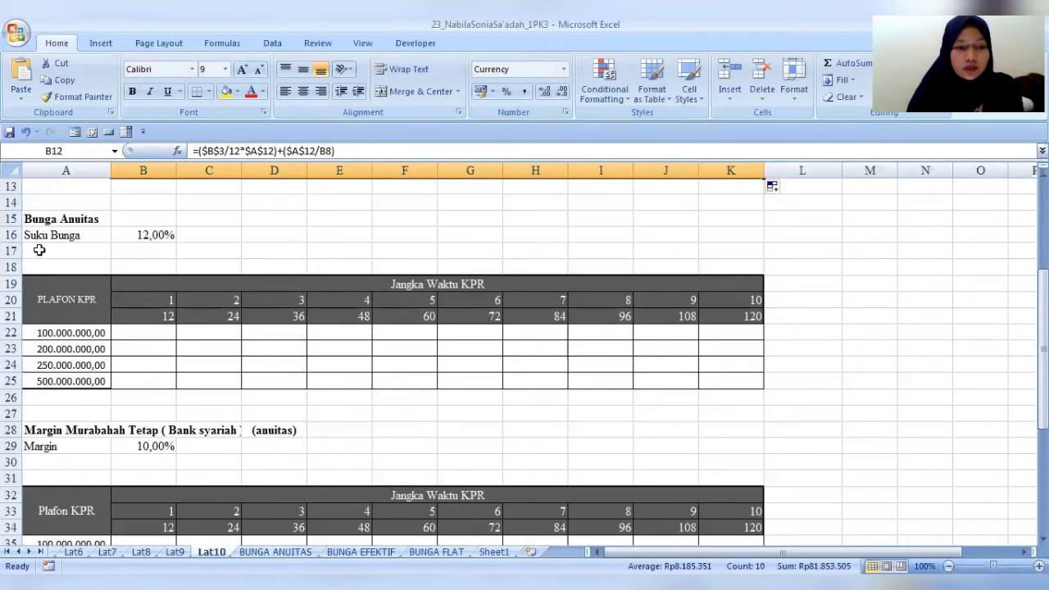
pyautogui.click(124, 234)
pyautogui.click(156, 330)
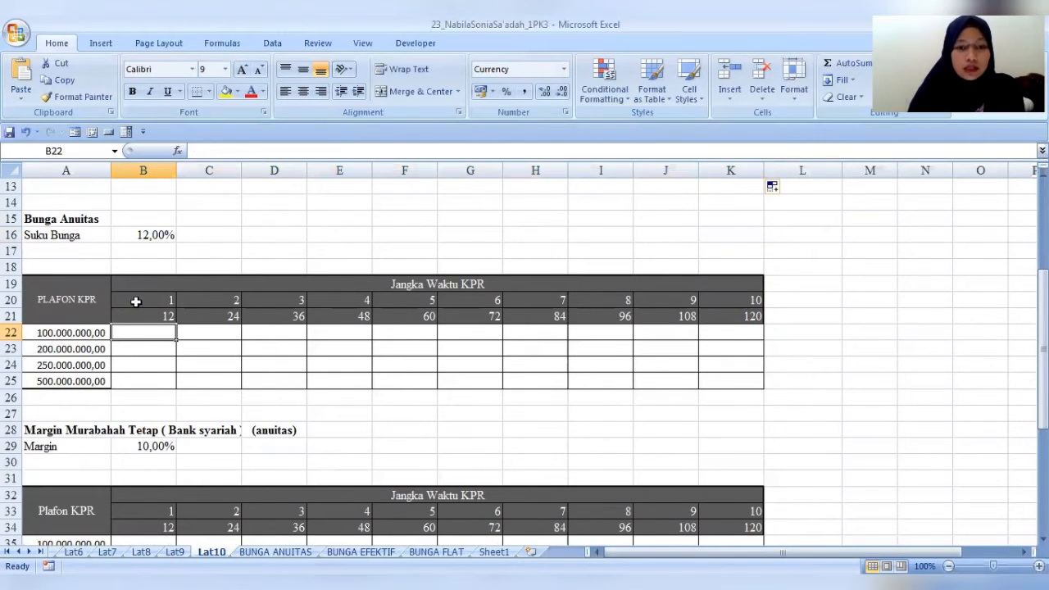
pyautogui.click(136, 302)
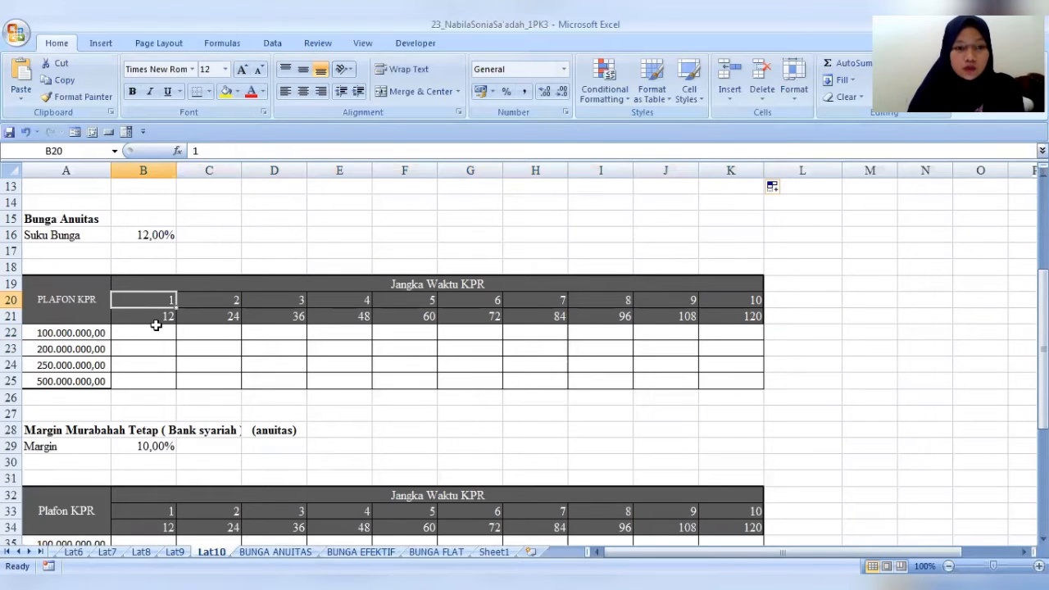
pyautogui.click(149, 316)
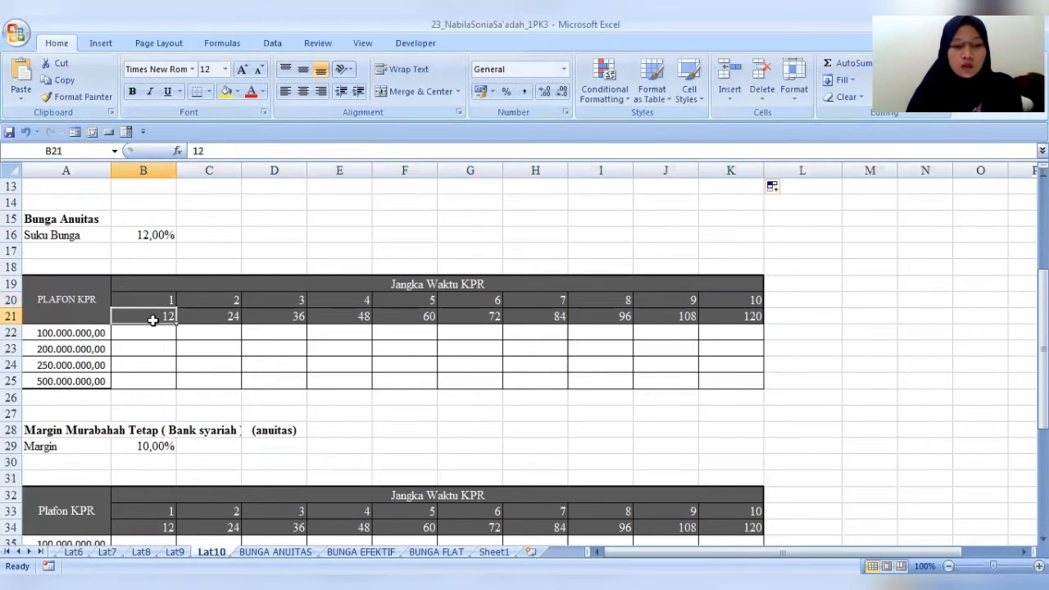
pyautogui.click(216, 302)
pyautogui.click(226, 312)
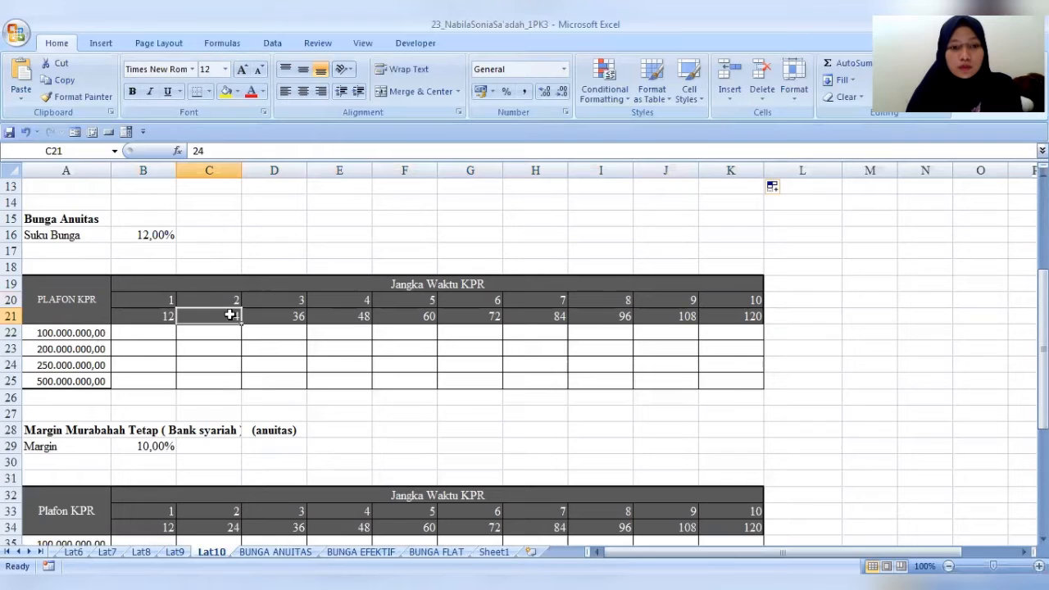
pyautogui.click(293, 312)
pyautogui.click(290, 302)
pyautogui.click(300, 317)
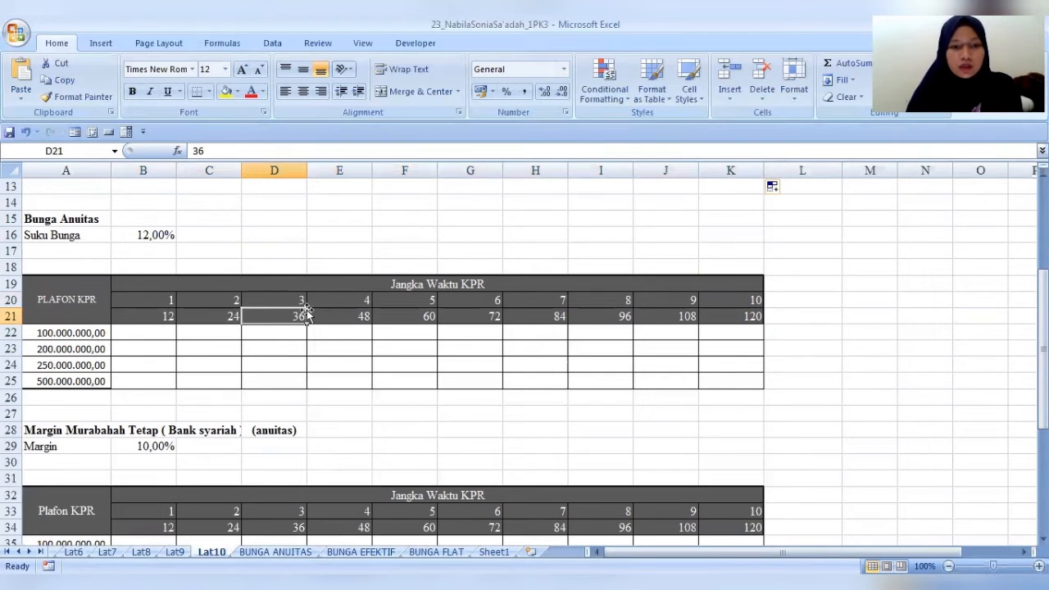
pyautogui.click(758, 316)
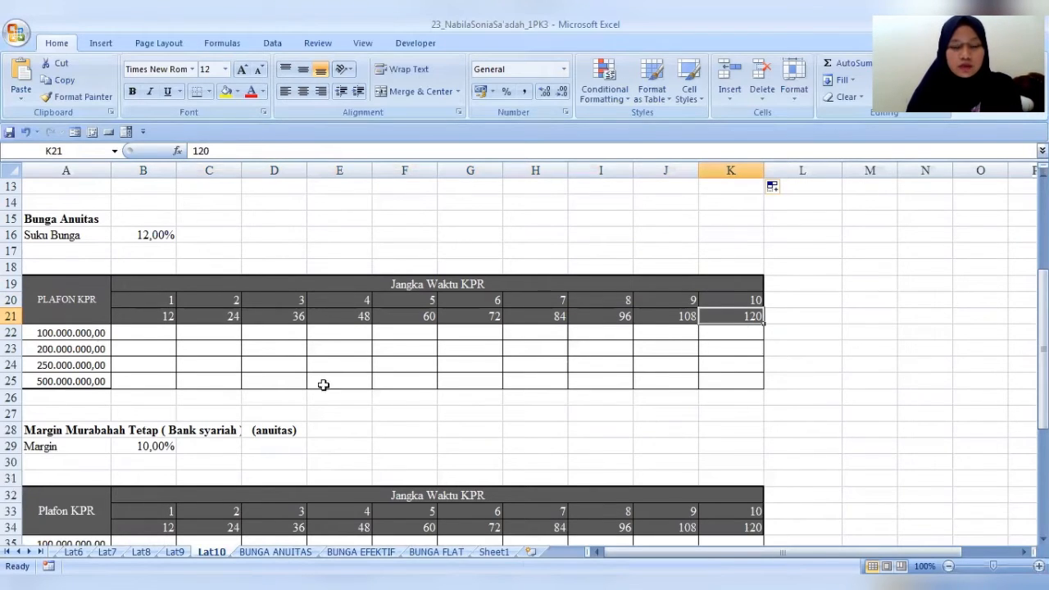
pyautogui.click(148, 335)
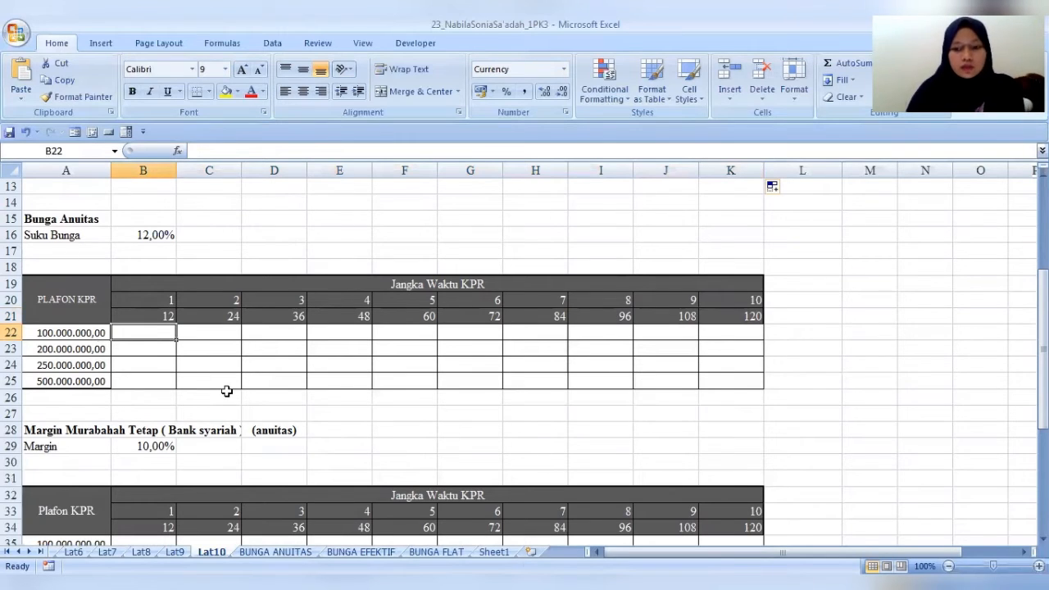
# Start a PMT installment formula in B22 for the 100.000.000 plafon with the monthly rate B16/12
pyautogui.write('=')
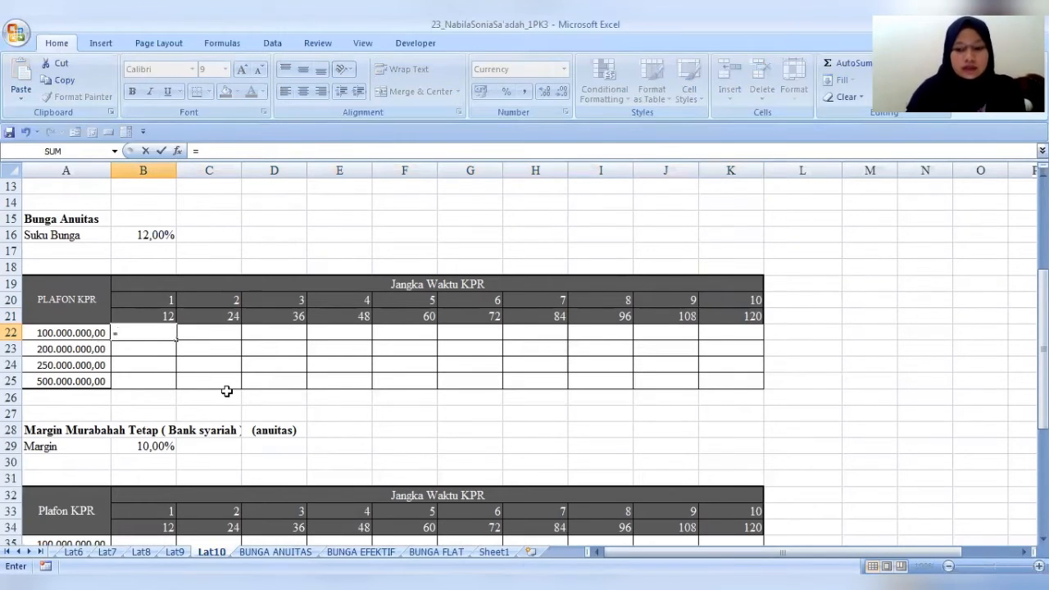
pyautogui.write('p')
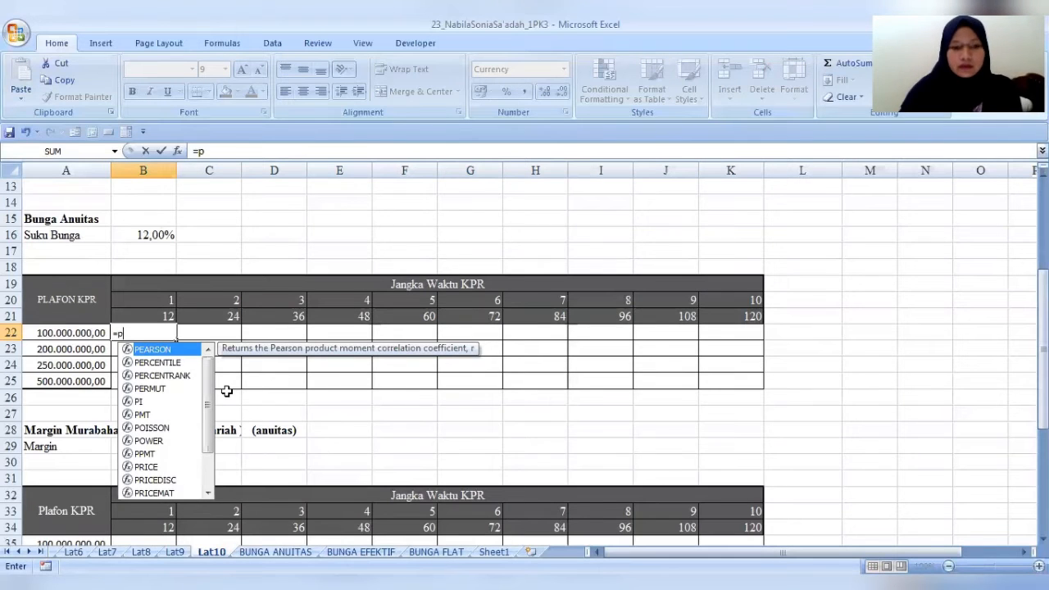
pyautogui.write('m')
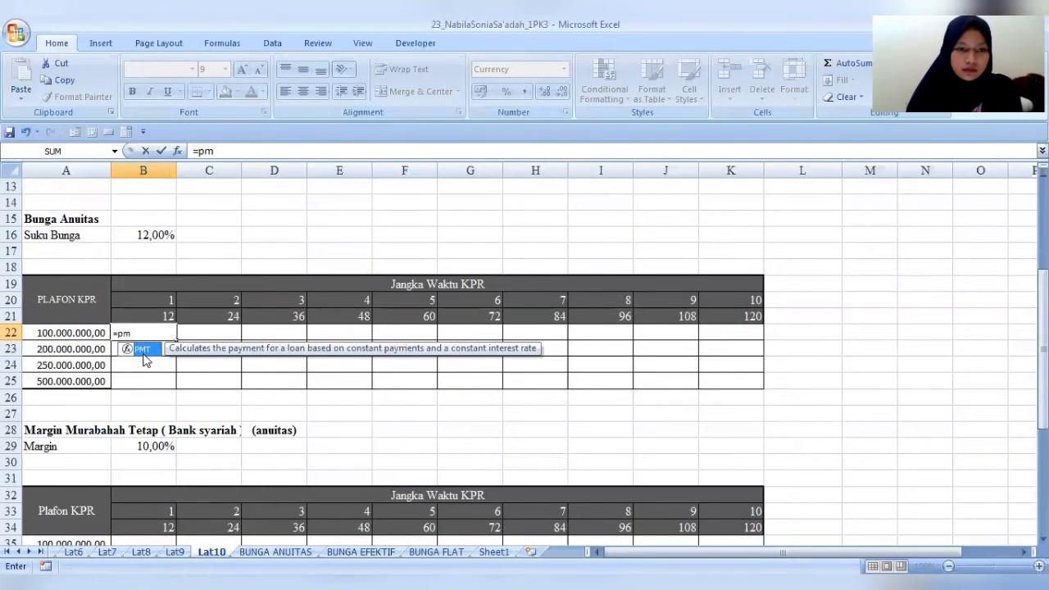
pyautogui.press('Tab')
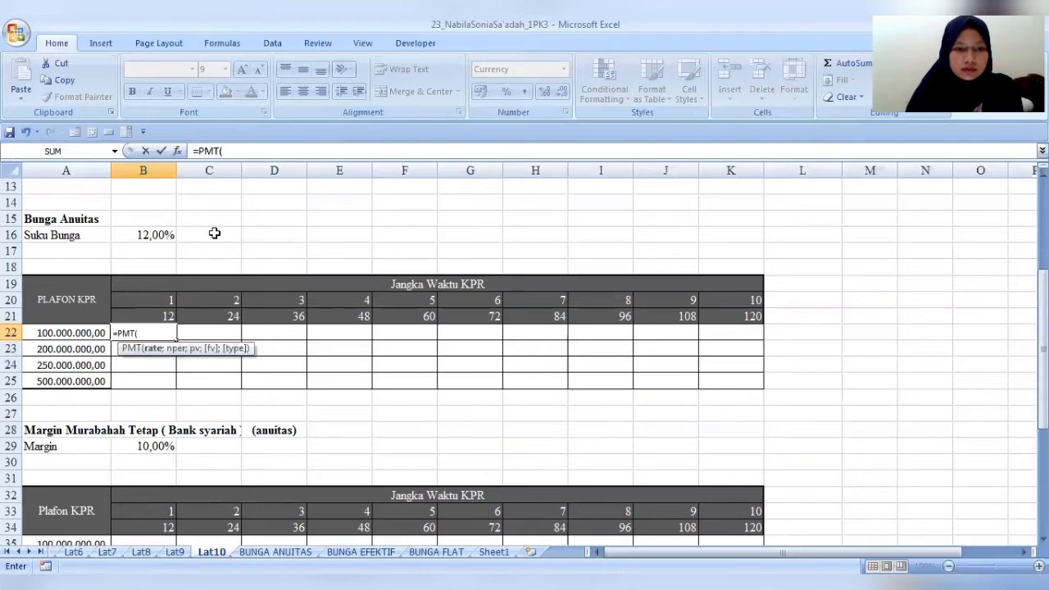
pyautogui.click(156, 238)
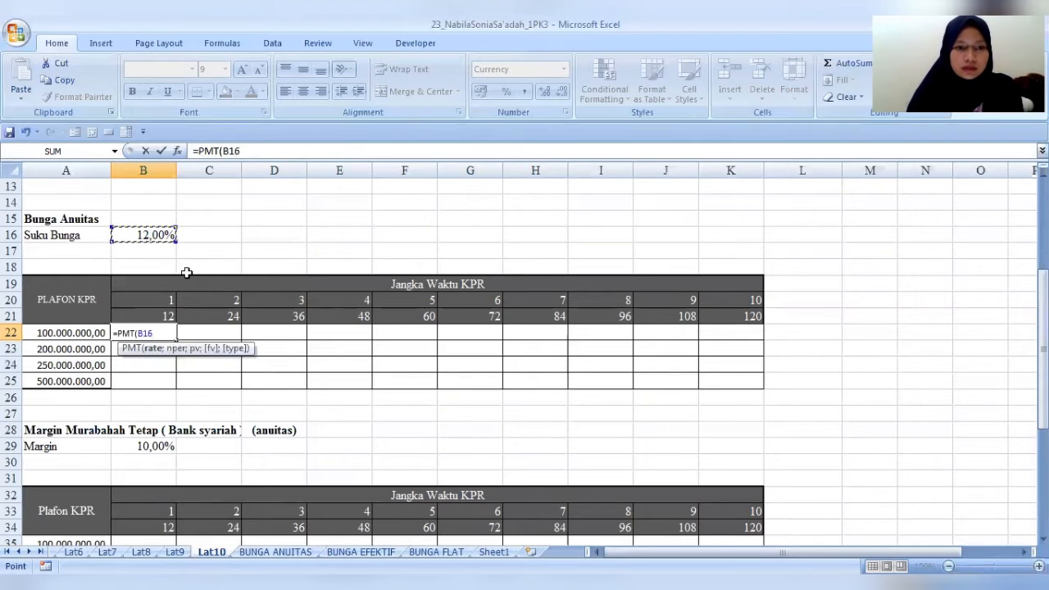
pyautogui.write('/')
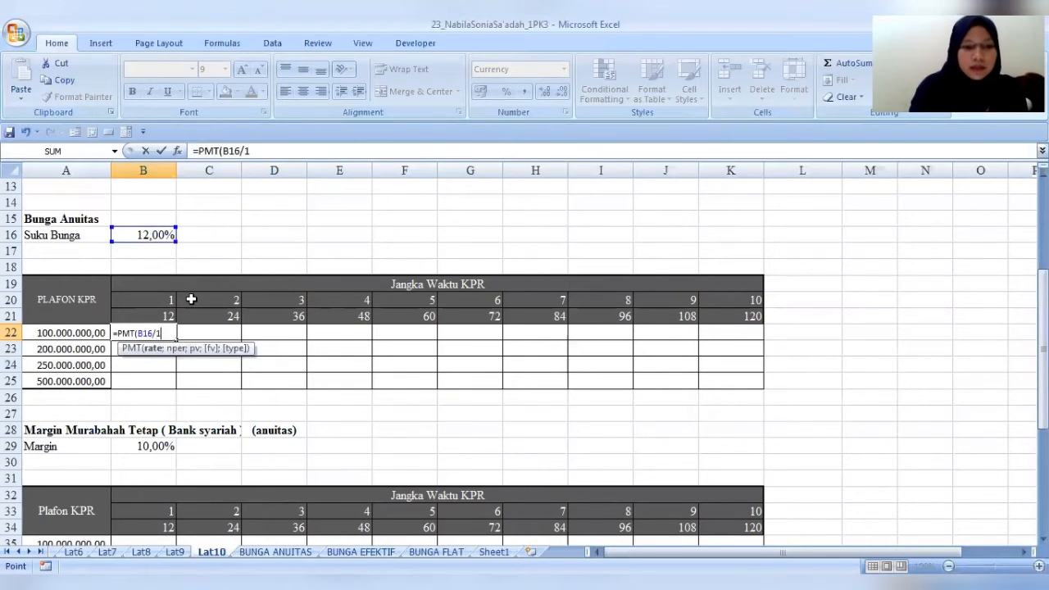
pyautogui.write('12;')
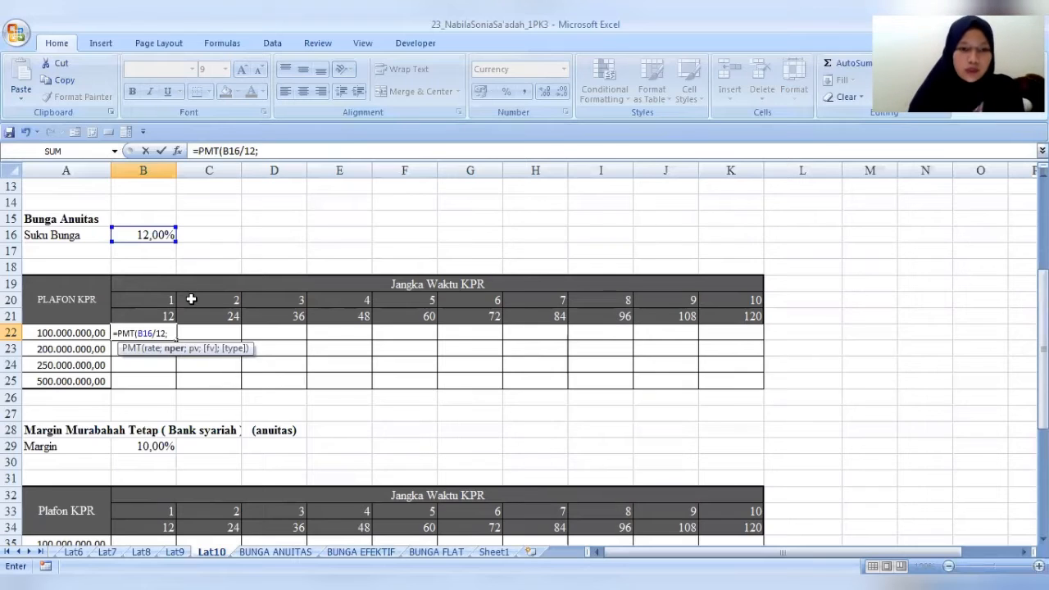
# Complete the B22 formula with the B21 term, the A22 plafon and two zero arguments, giving =PMT(B16/12;B21;A22;0;0)
pyautogui.click(170, 316)
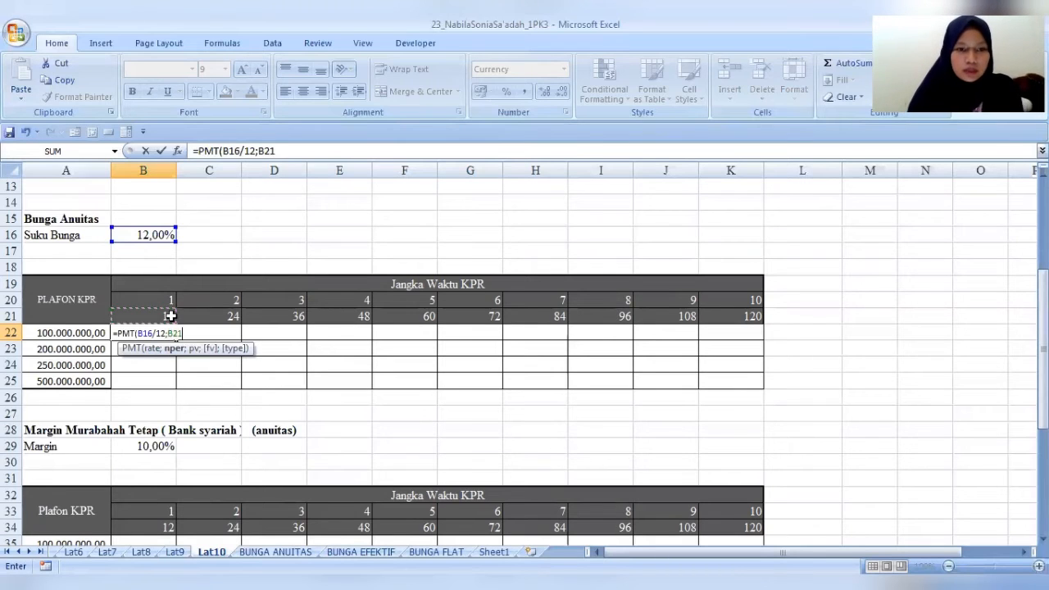
pyautogui.write(';')
pyautogui.click(96, 329)
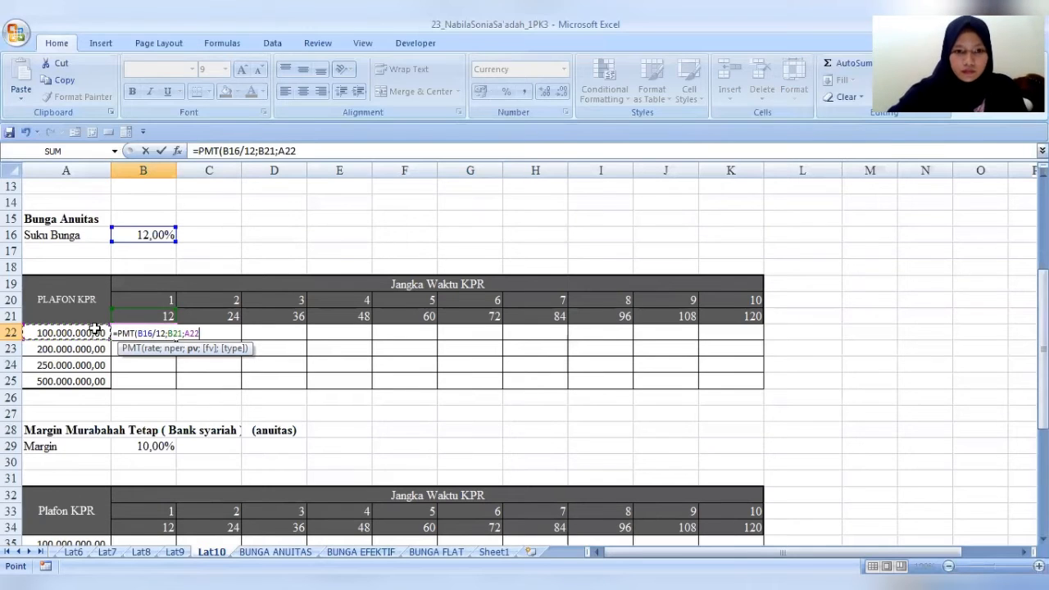
pyautogui.write(';')
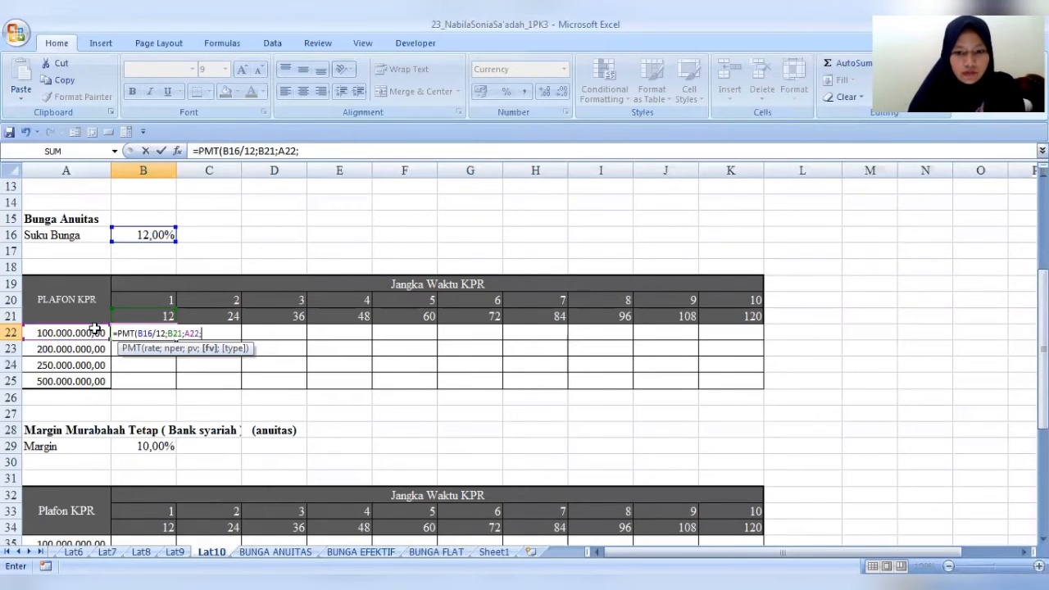
pyautogui.write('0;0')
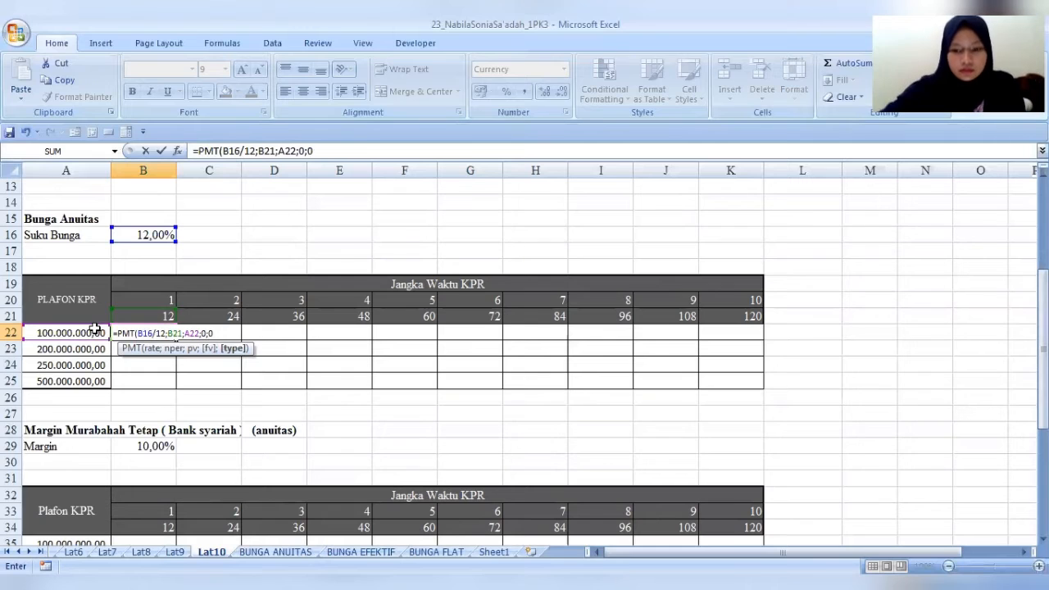
pyautogui.press('Return')
# Change the B22 formula to =-PMT($B$16/12;B21;$A$22;0;0) and fill it across to K22
pyautogui.click(134, 327)
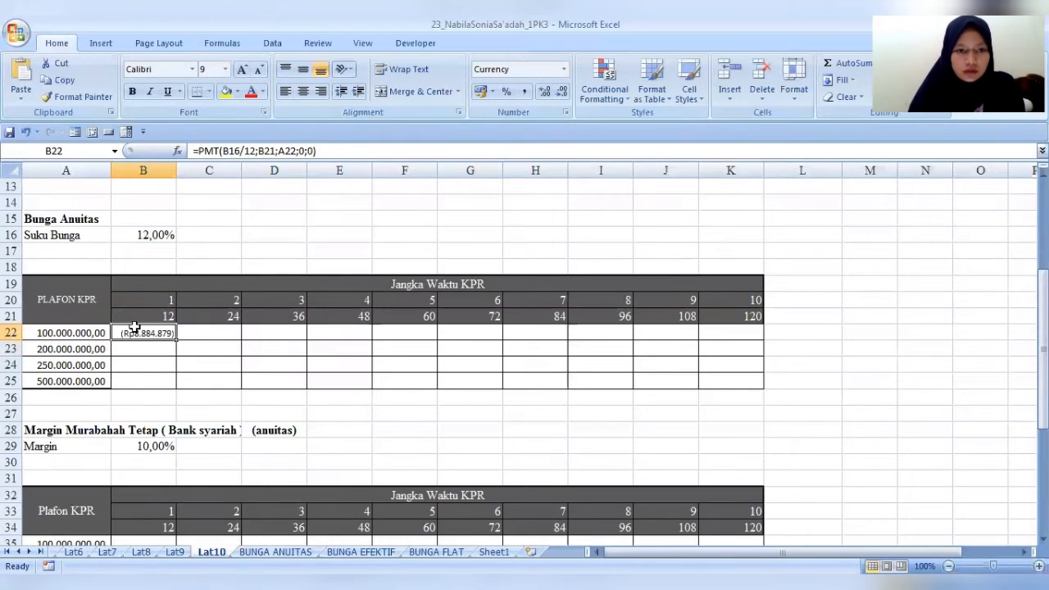
pyautogui.click(201, 150)
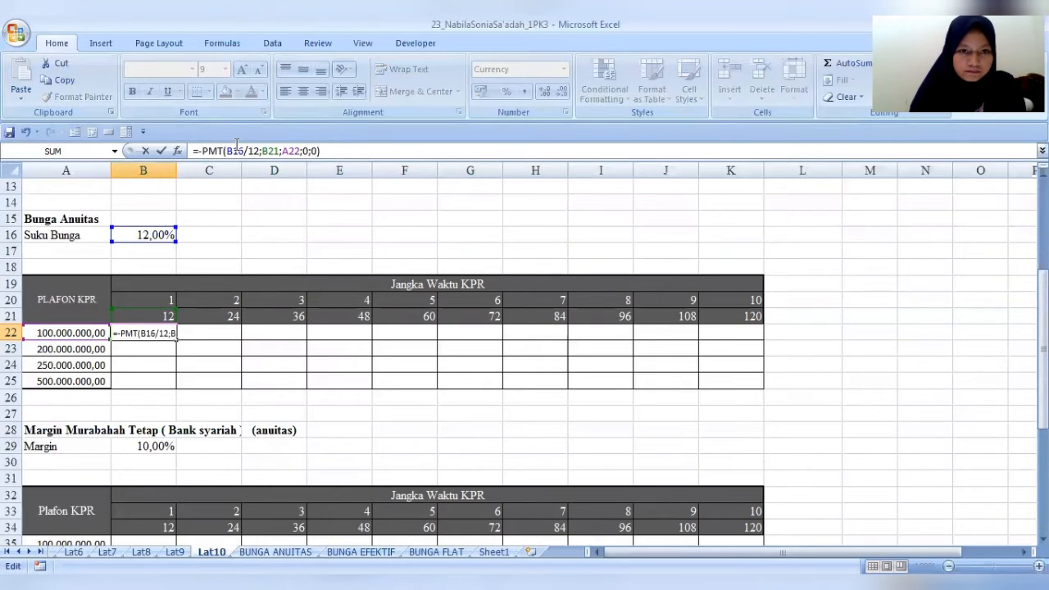
pyautogui.click(236, 151)
pyautogui.press('F4')
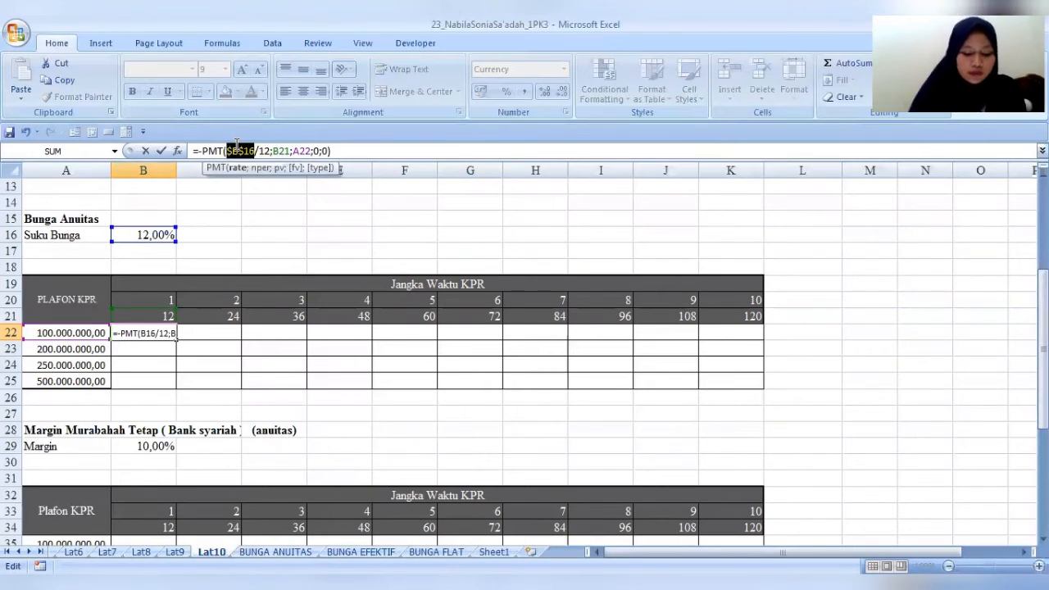
pyautogui.click(301, 151)
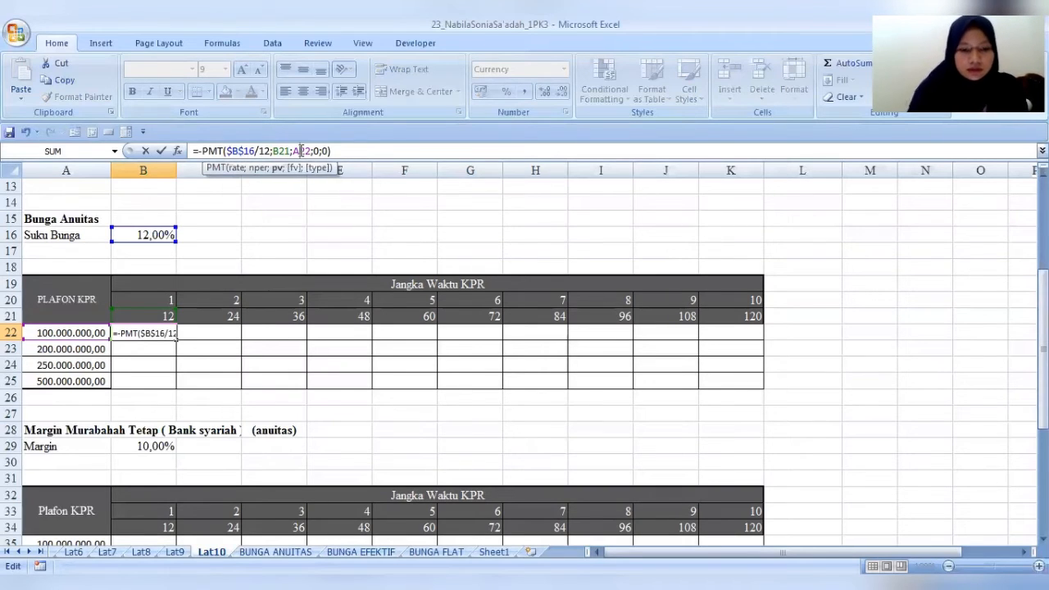
pyautogui.press('F4')
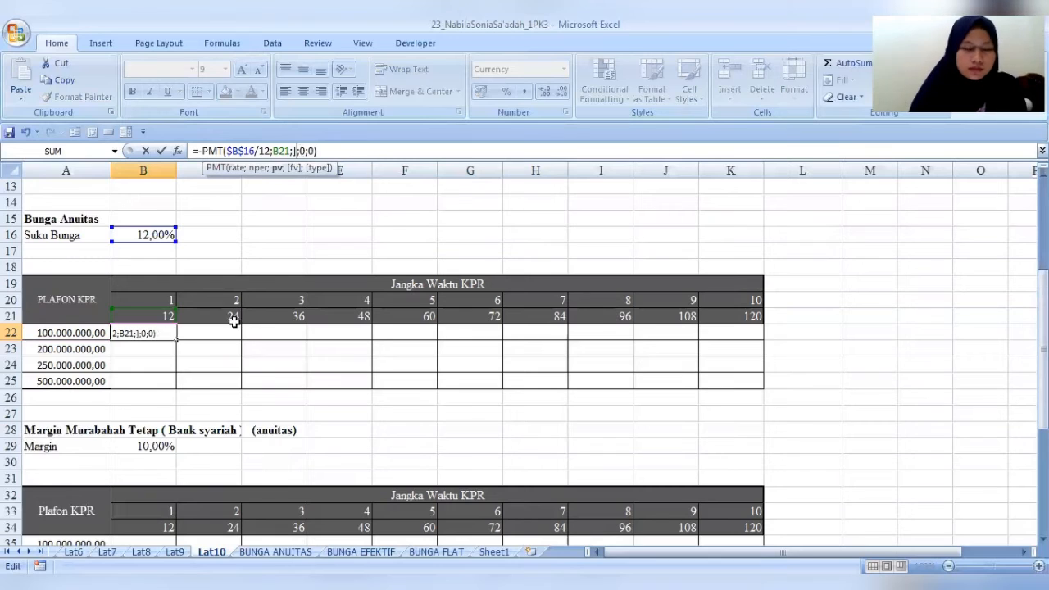
pyautogui.click(27, 132)
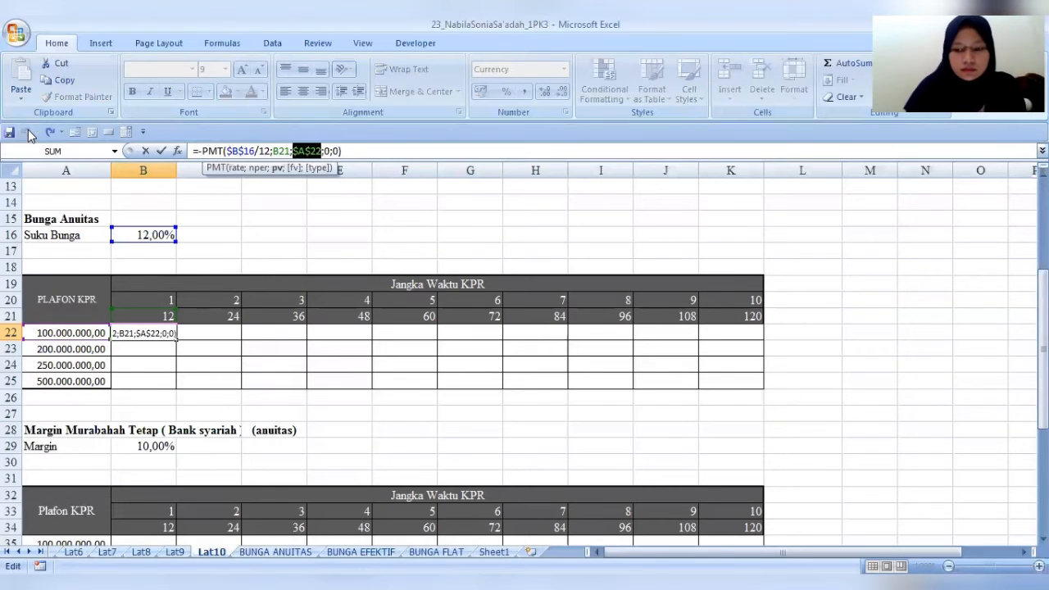
pyautogui.press('Return')
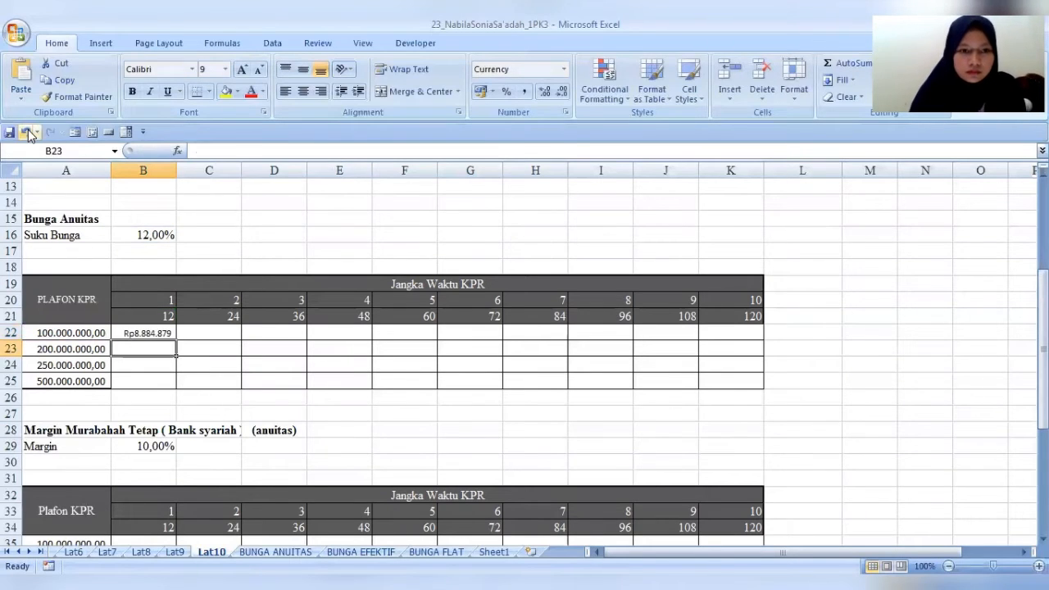
pyautogui.click(143, 333)
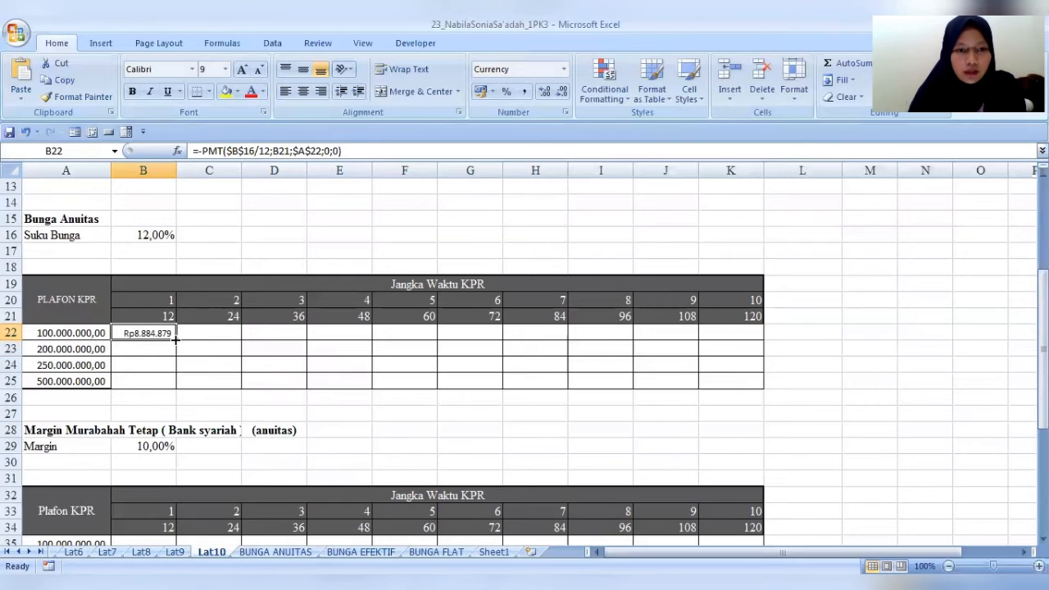
pyautogui.moveTo(220, 349); pyautogui.dragTo(751, 339)
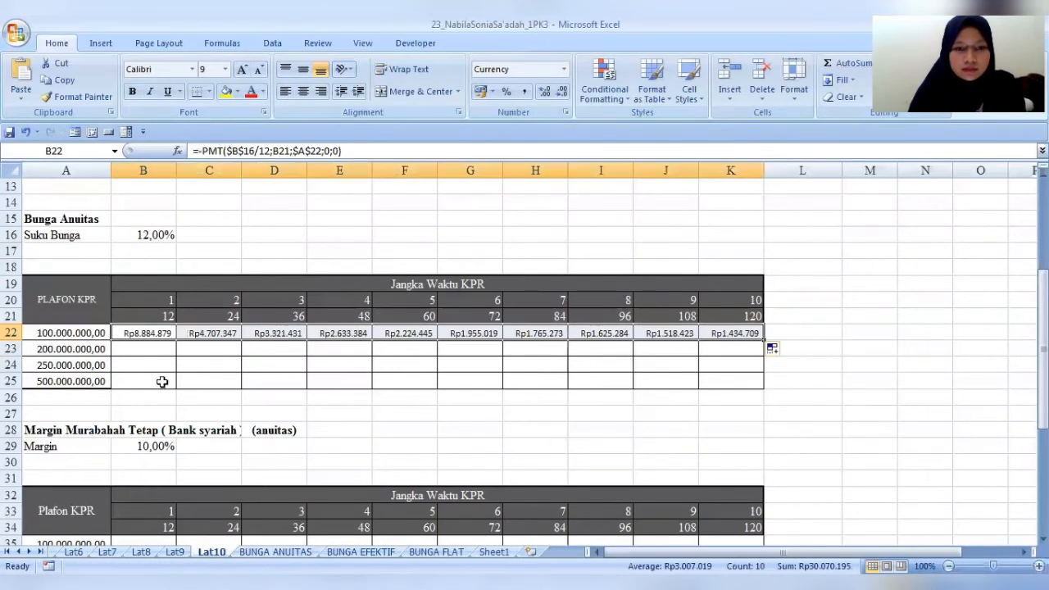
# Start a PMT installment formula in B23 for the 200.000.000 plafon with the monthly rate B16/12
pyautogui.click(154, 350)
pyautogui.write('=')
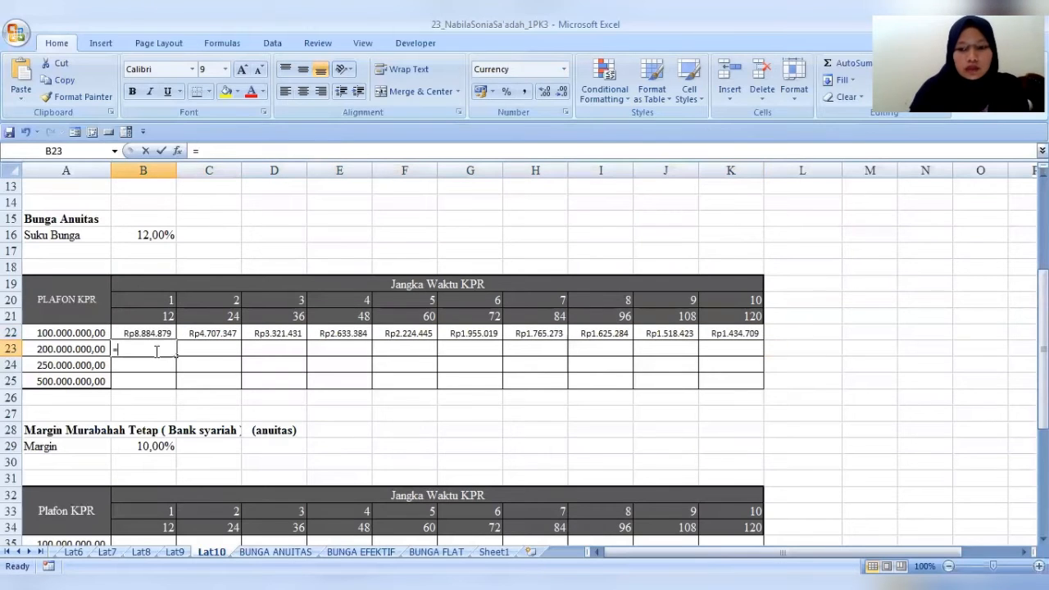
pyautogui.write('pmt(')
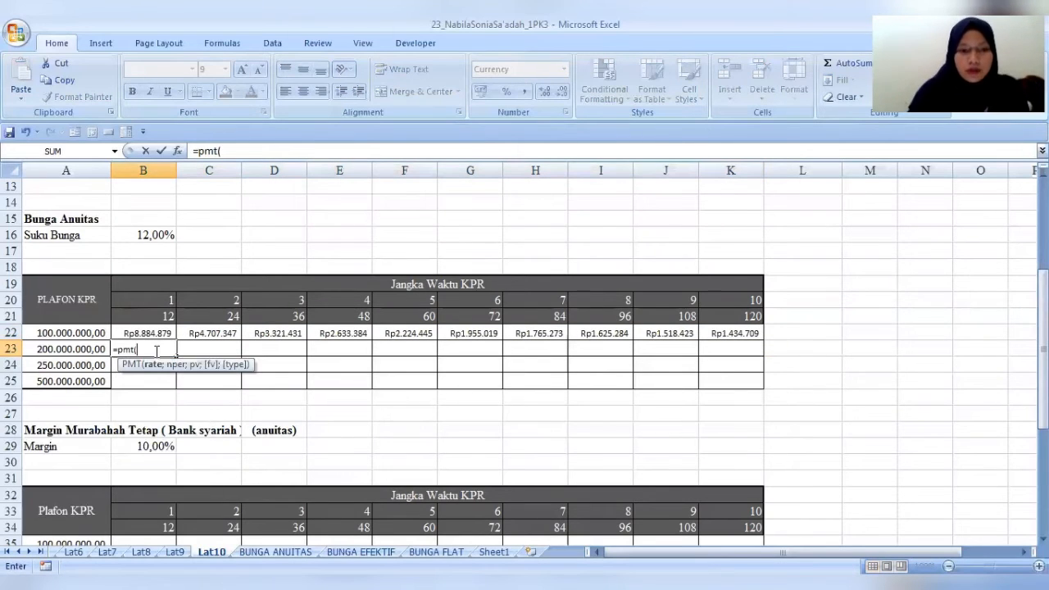
pyautogui.click(161, 238)
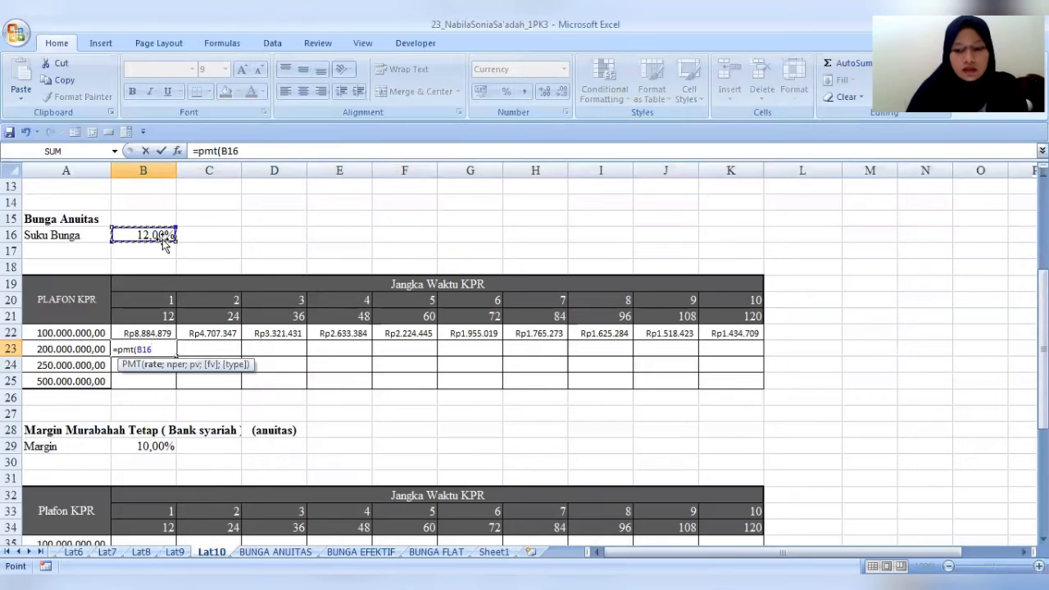
pyautogui.write('/12')
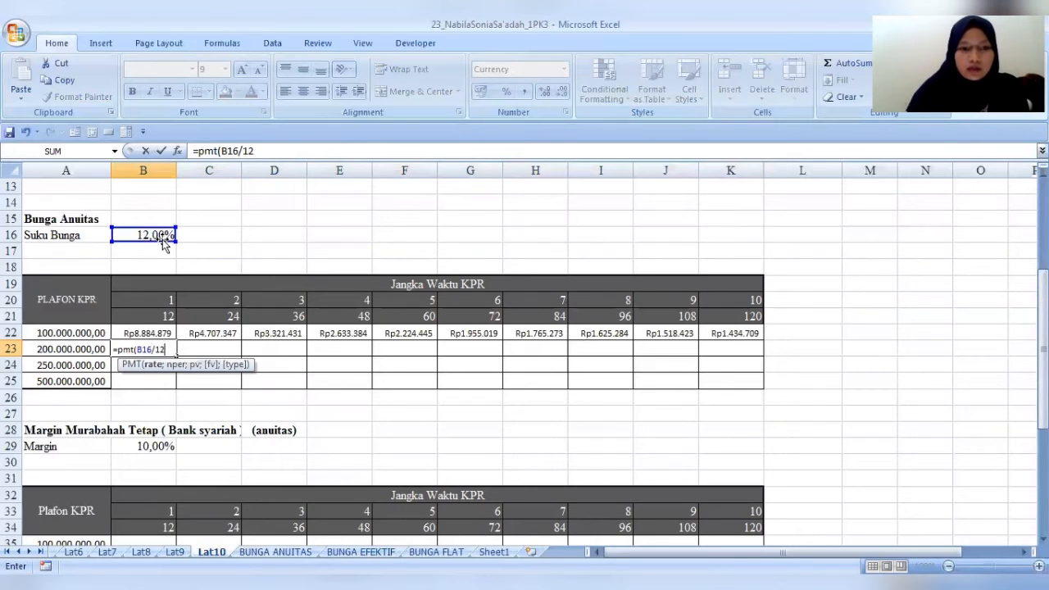
pyautogui.write('*')
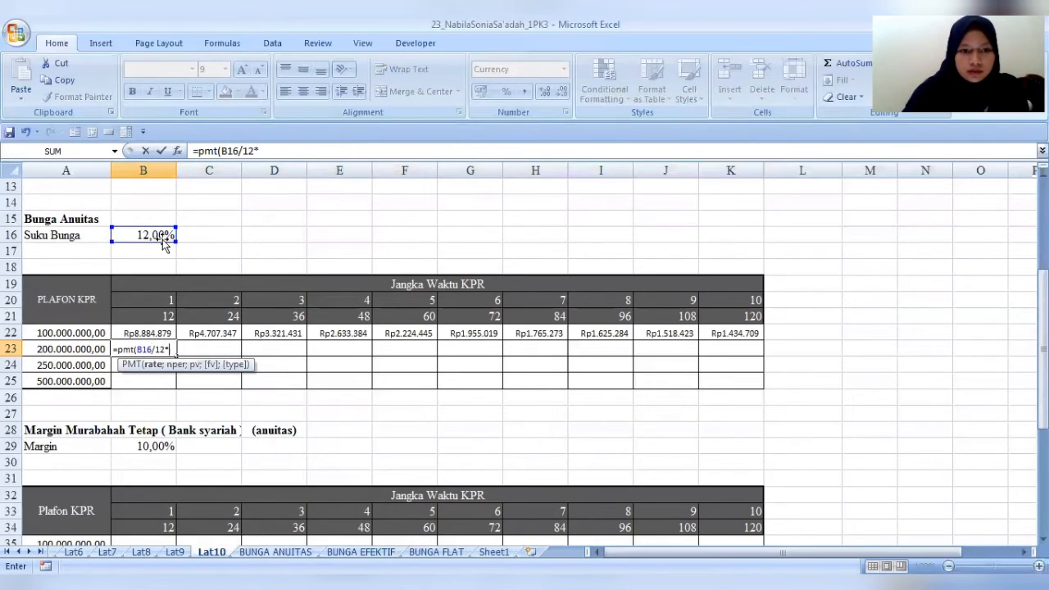
pyautogui.press('BackSpace')
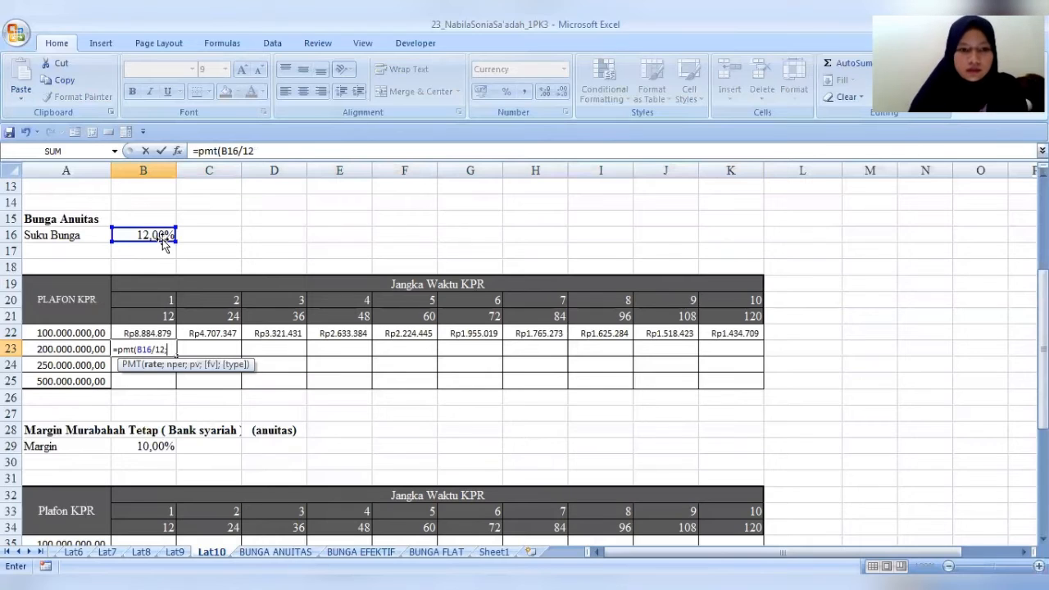
pyautogui.write(';')
# Complete the B23 formula with the B21 term, the A23 plafon and two zero arguments, giving =PMT(B16/12;B21;A23;0;0)
pyautogui.click(152, 320)
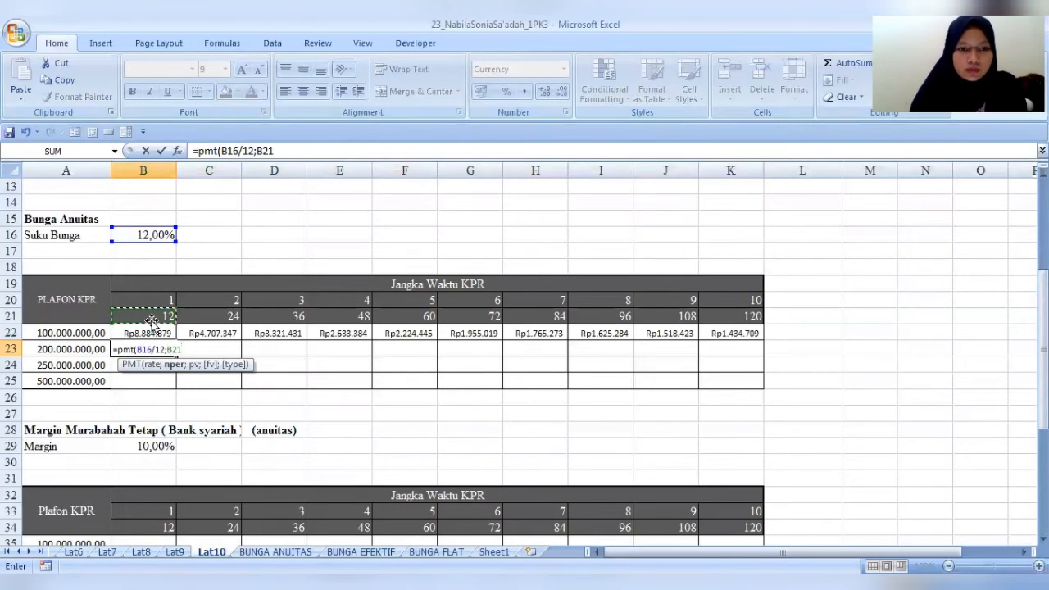
pyautogui.write(';')
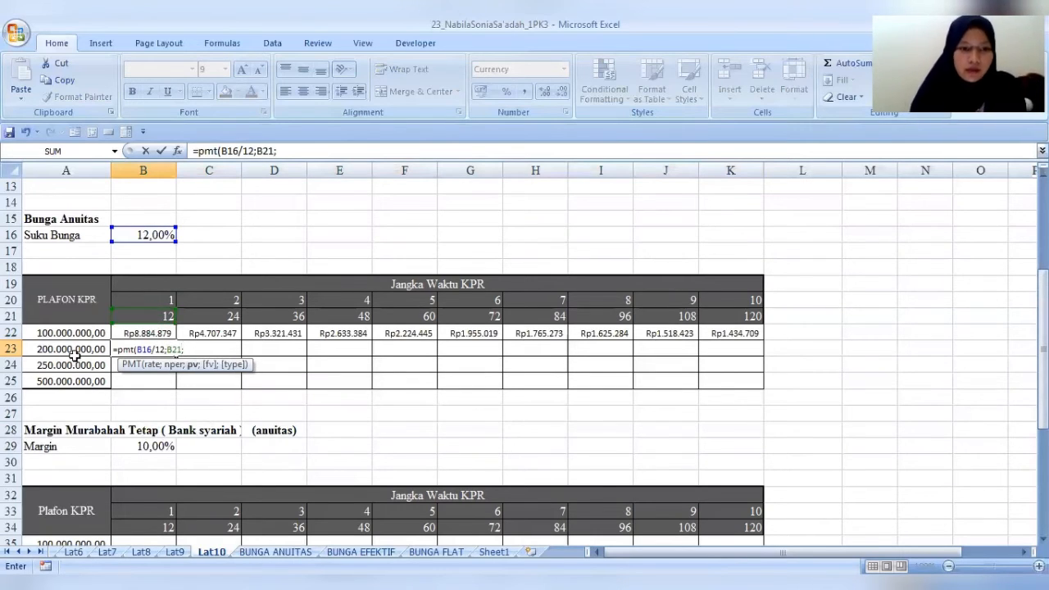
pyautogui.click(74, 360)
pyautogui.click(81, 348)
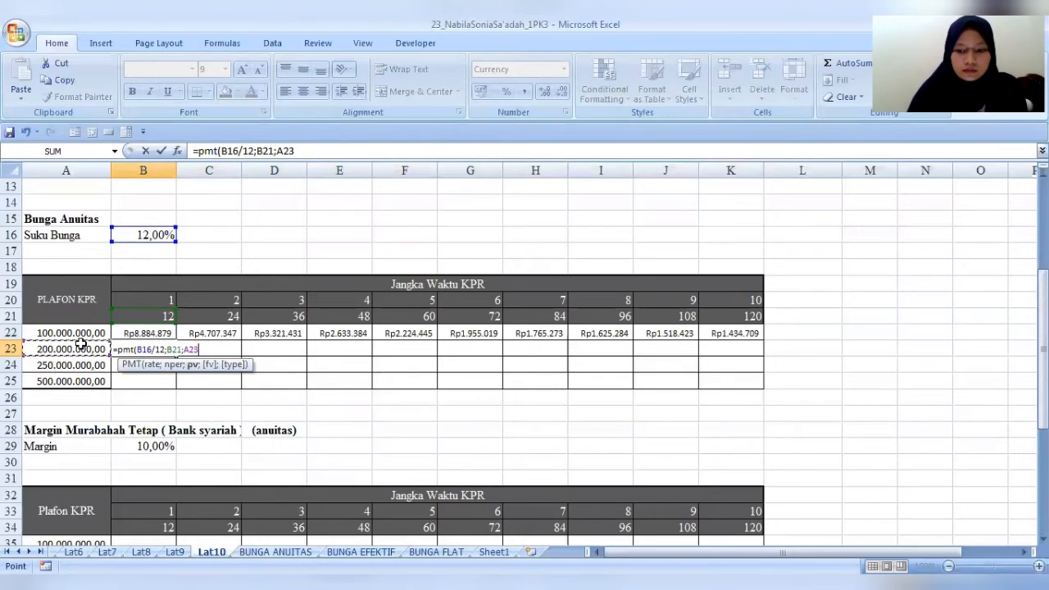
pyautogui.write(';0;0')
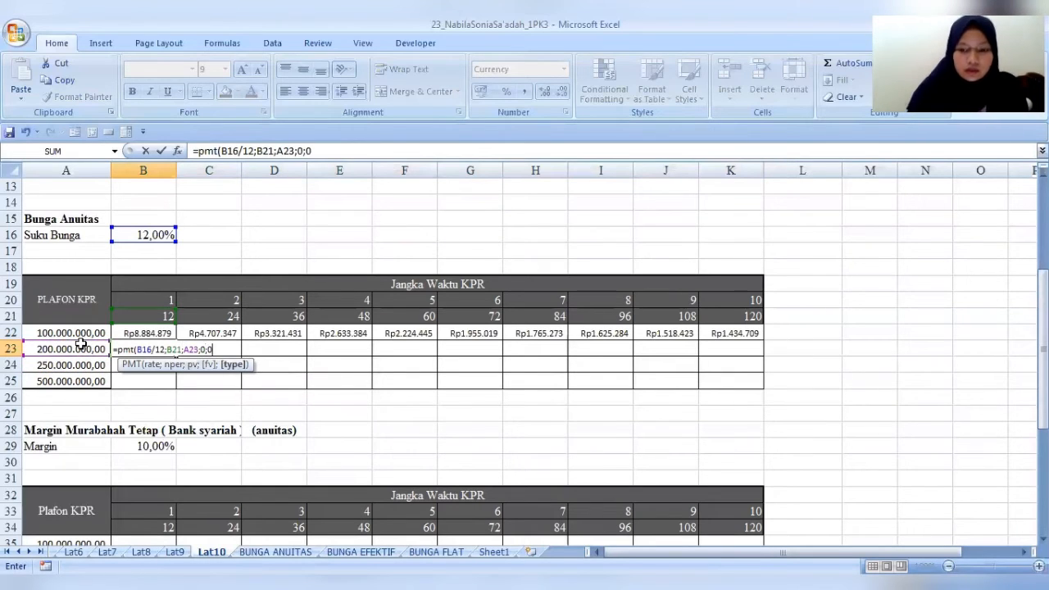
pyautogui.write(')')
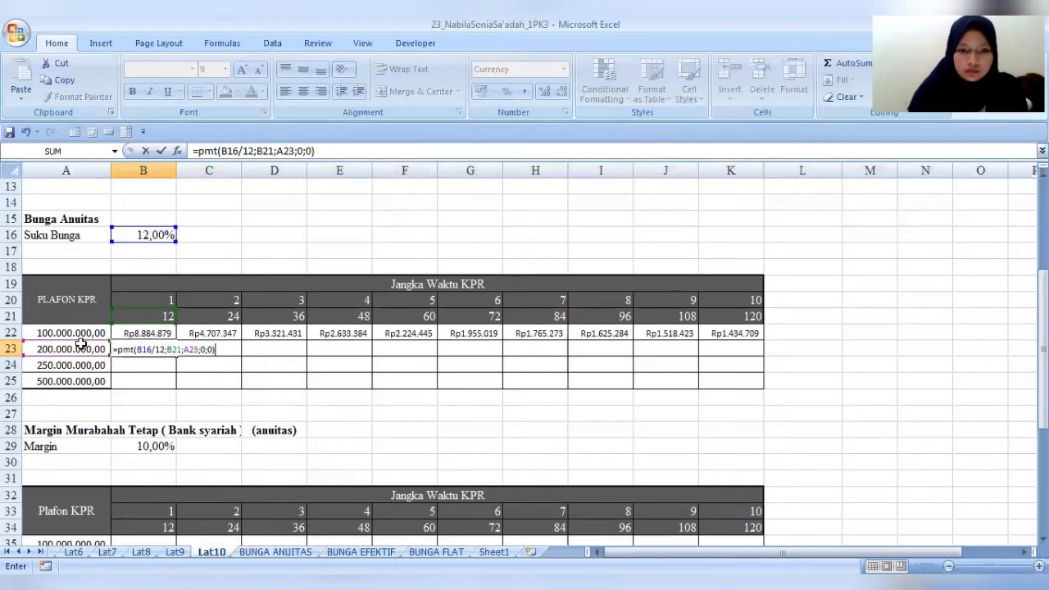
pyautogui.press('Return')
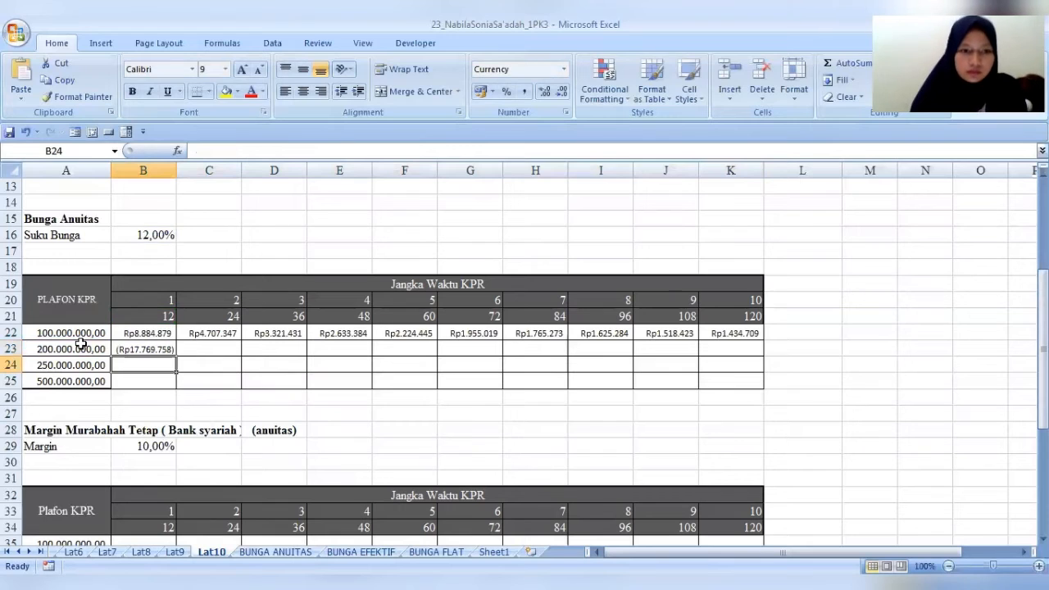
# Change the B23 formula to =-PMT($B$16/12;B21;$A$23;0;0) and fill it across to K23
pyautogui.click(137, 349)
pyautogui.click(197, 152)
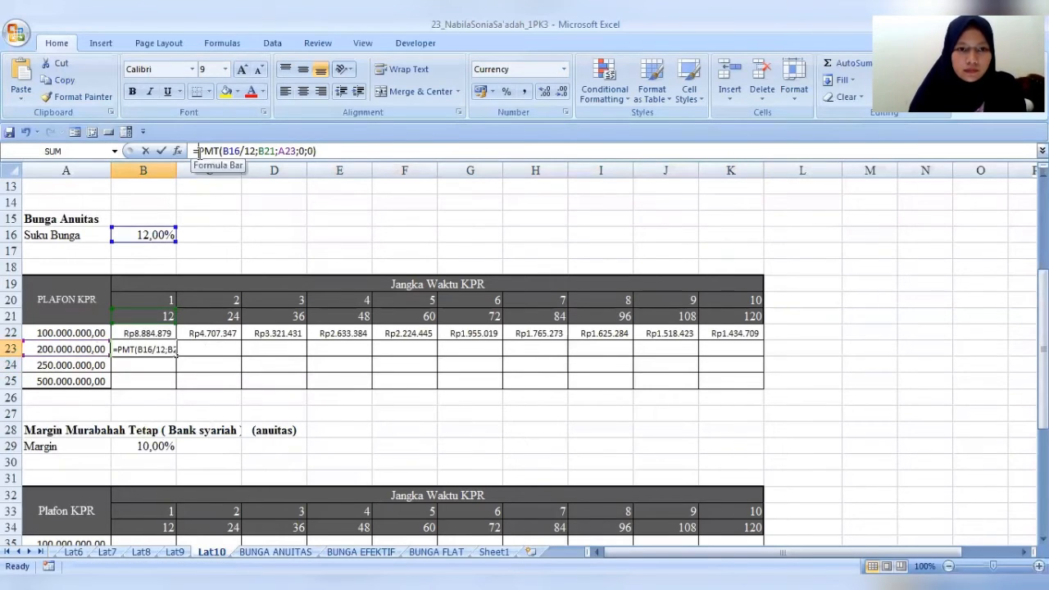
pyautogui.write('-')
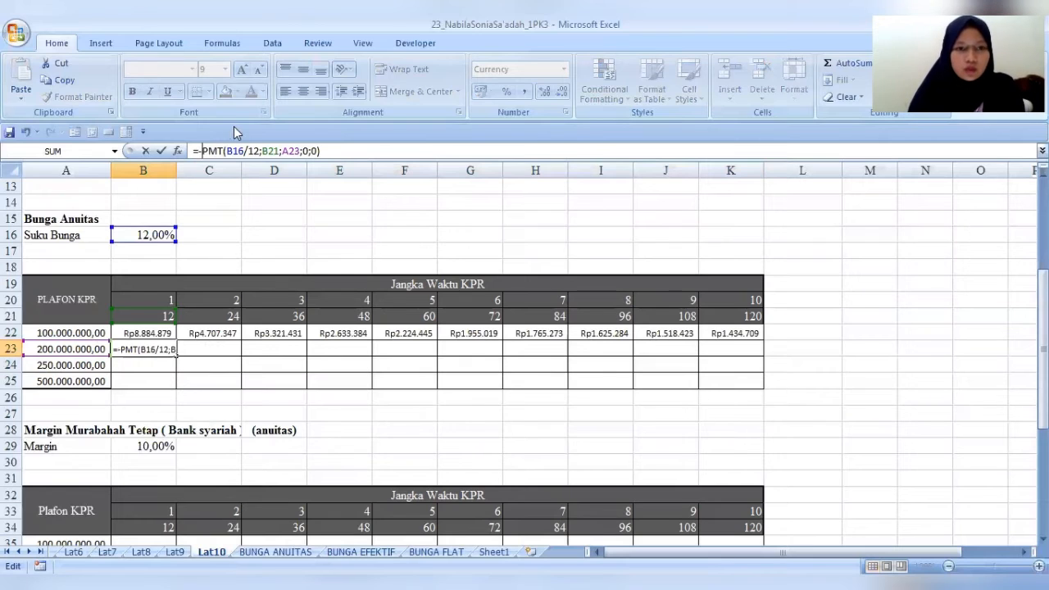
pyautogui.click(234, 151)
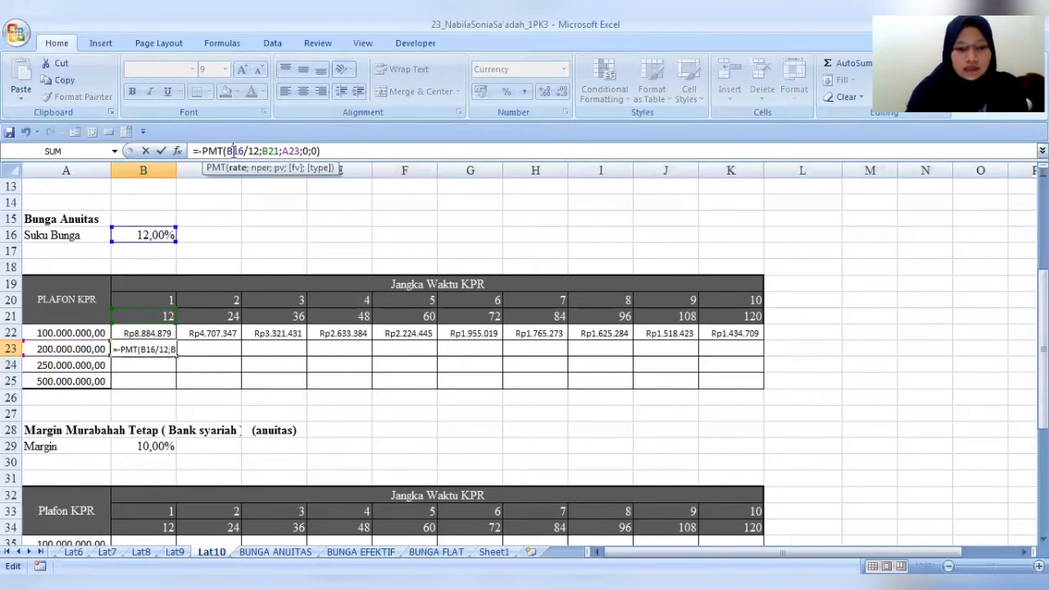
pyautogui.press('F4')
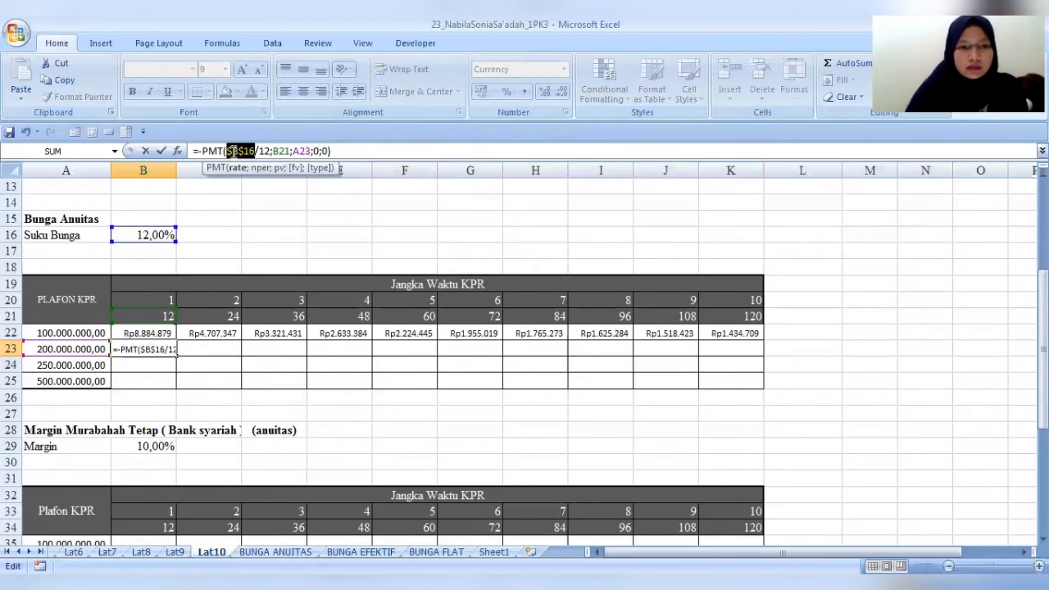
pyautogui.click(300, 151)
pyautogui.press('F4')
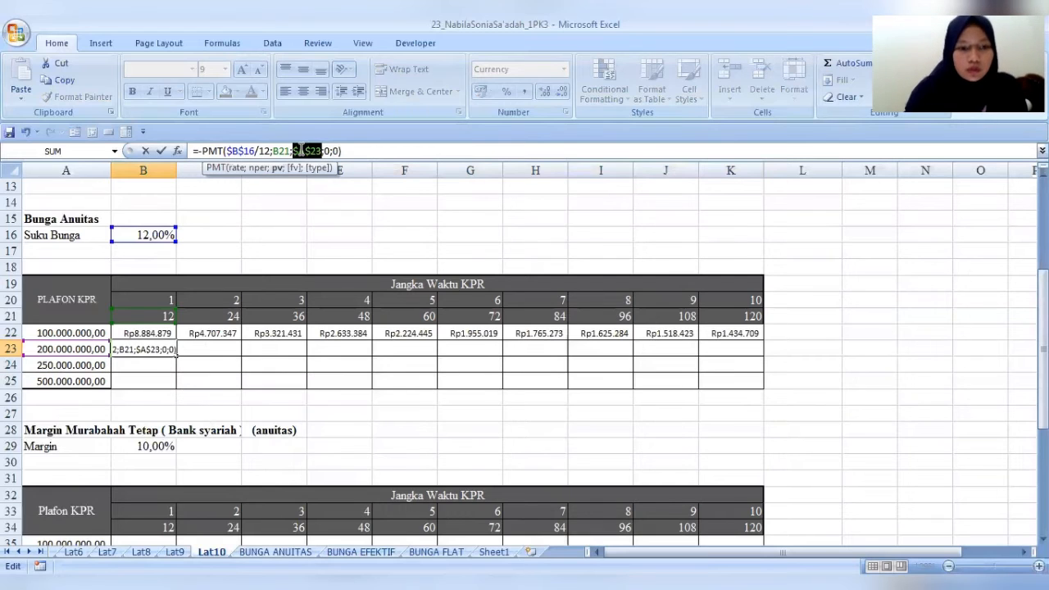
pyautogui.press('Return')
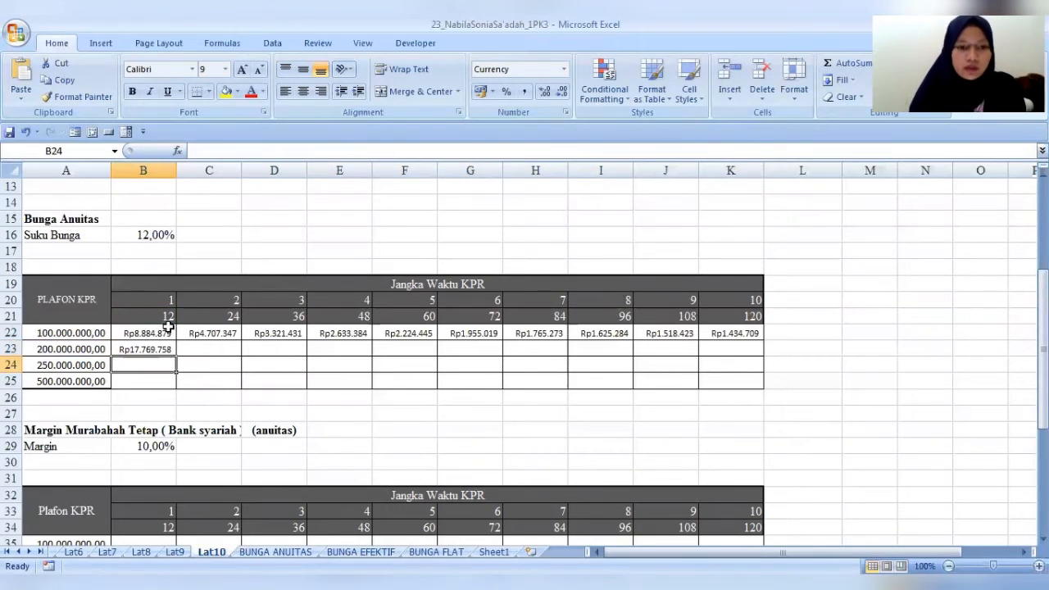
pyautogui.click(155, 347)
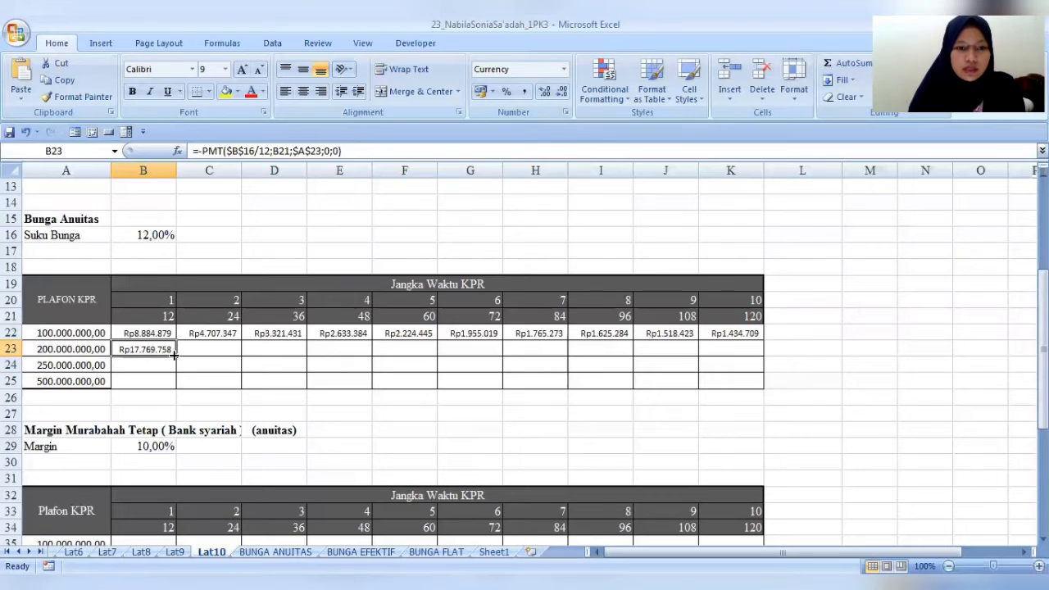
pyautogui.moveTo(173, 350); pyautogui.dragTo(744, 350)
# Start a PMT installment formula in B24 for the 250.000.000 plafon with the monthly rate B16/12
pyautogui.doubleClick(151, 365)
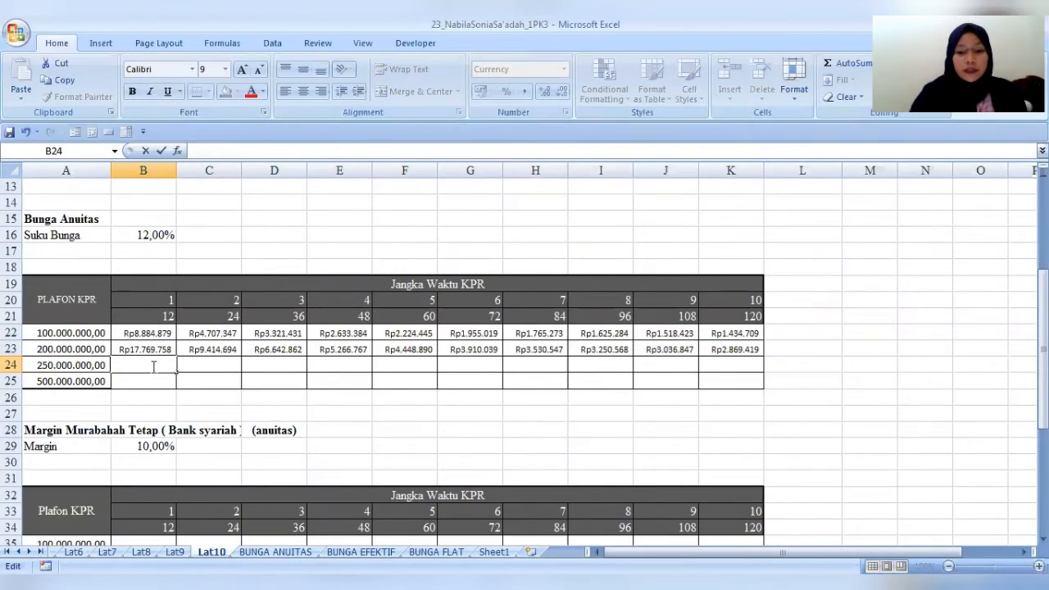
pyautogui.write('=')
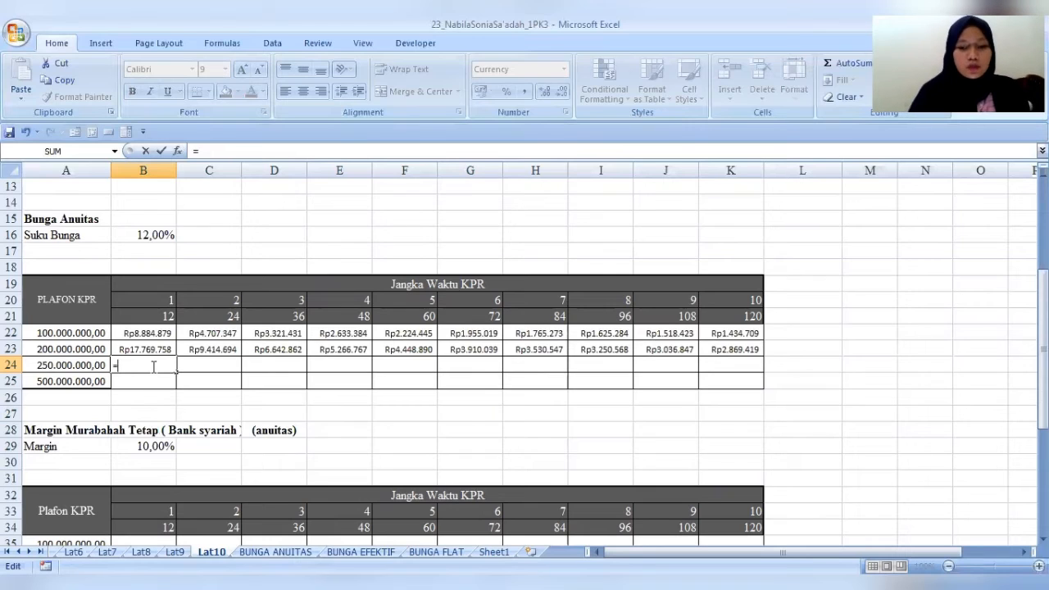
pyautogui.write('pmt(')
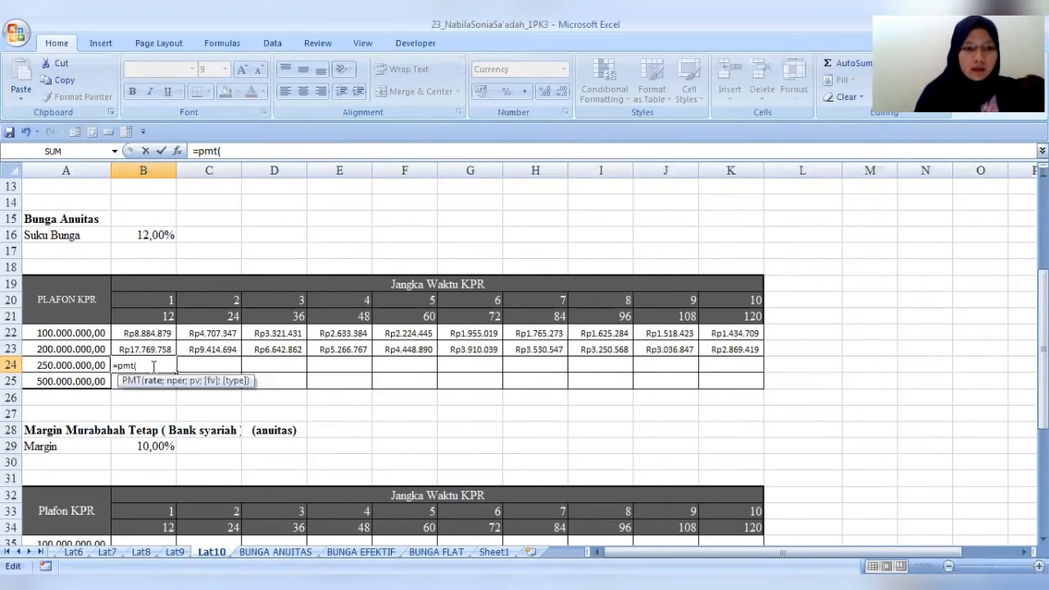
pyautogui.click(150, 239)
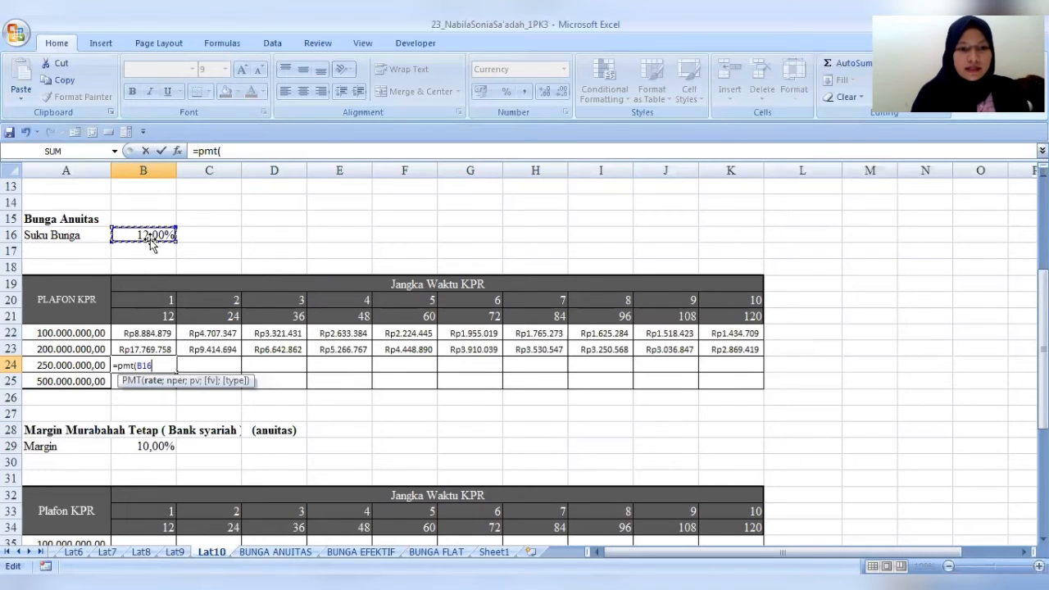
pyautogui.write('/12')
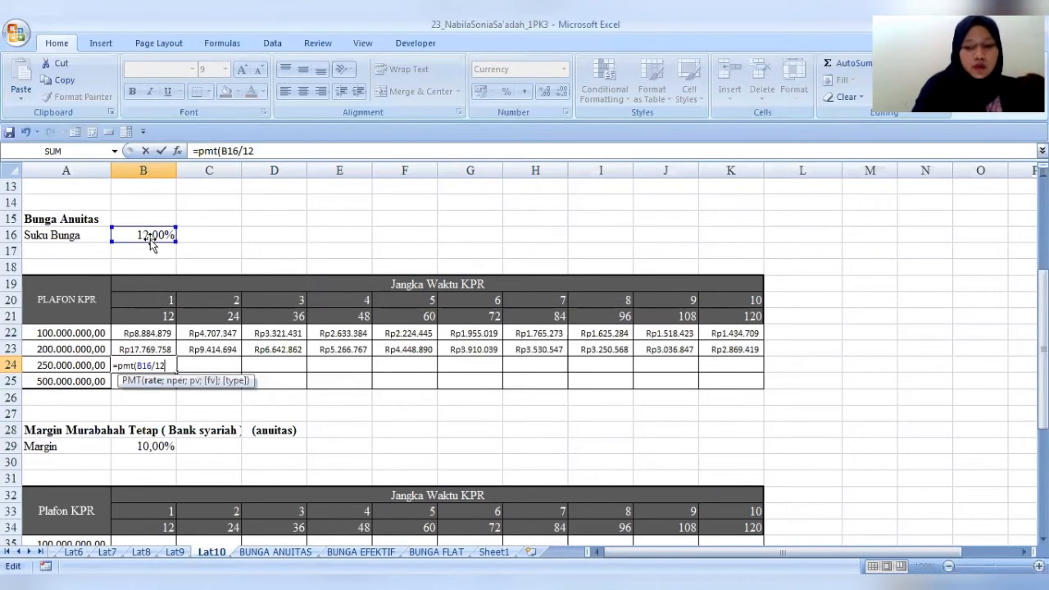
pyautogui.write(';')
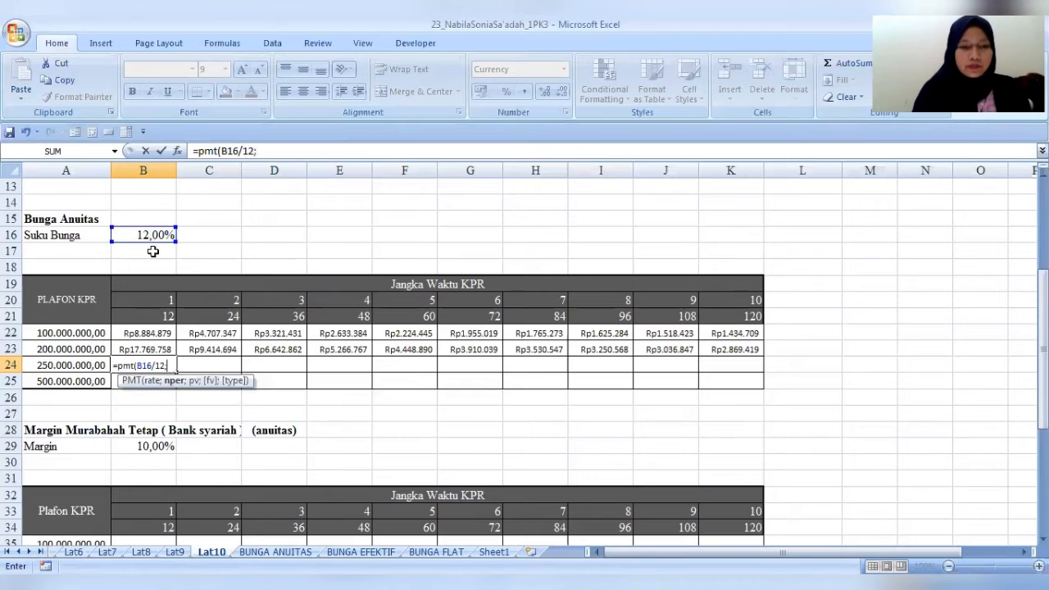
# Complete the B24 formula with the B21 term, the A24 plafon and two zero arguments, giving =PMT(B16/12;B21;A24;0;0)
pyautogui.click(164, 314)
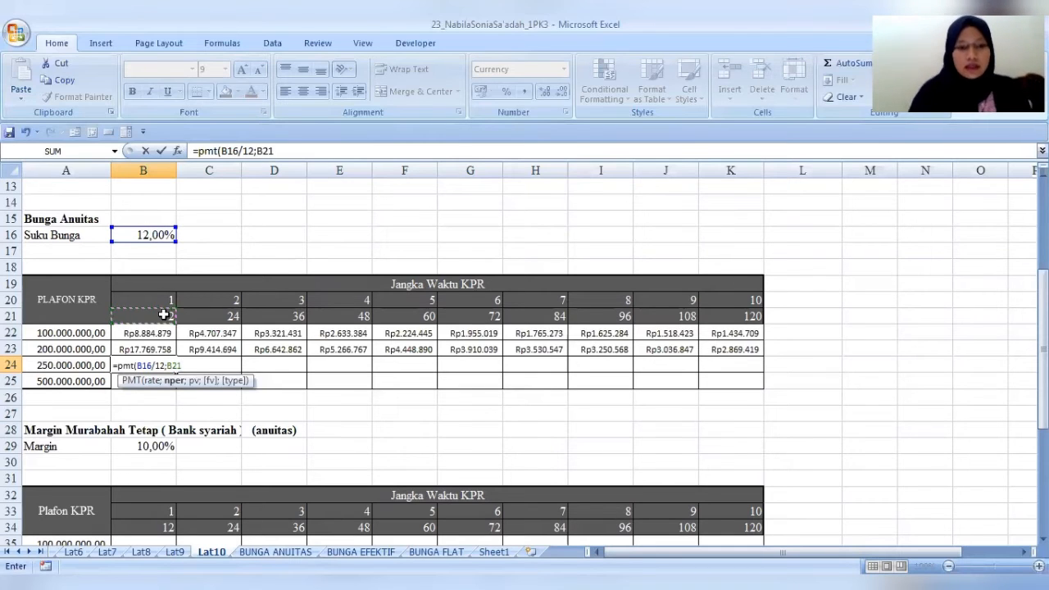
pyautogui.write(';')
pyautogui.click(75, 369)
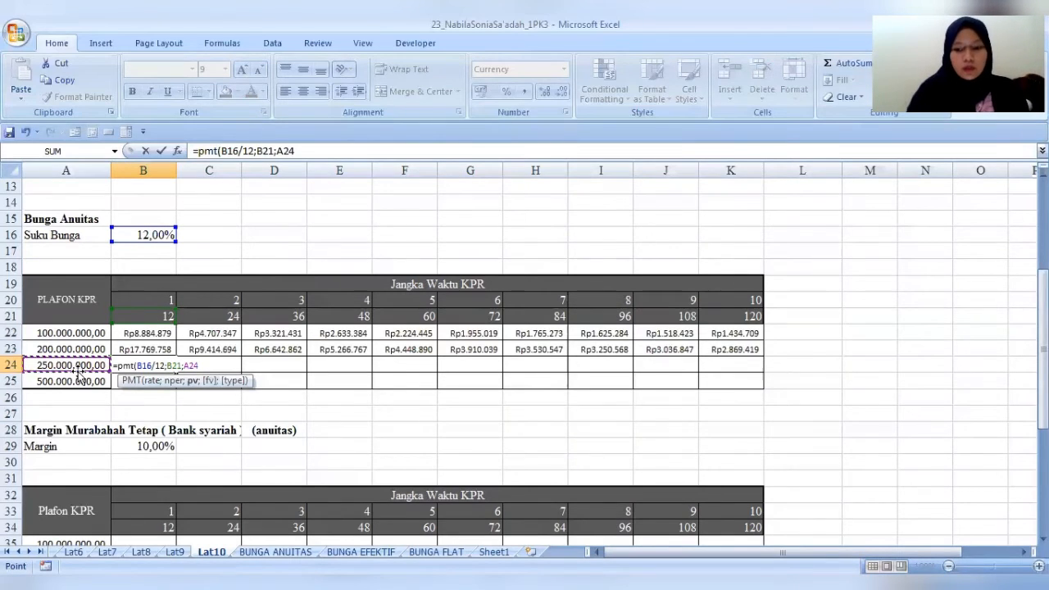
pyautogui.write(';')
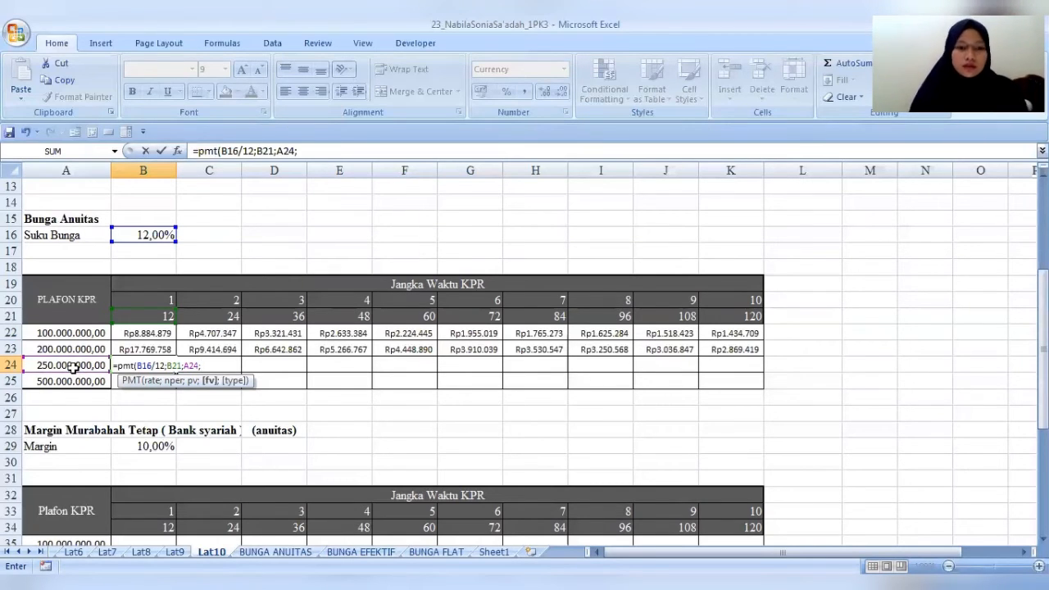
pyautogui.write('0;')
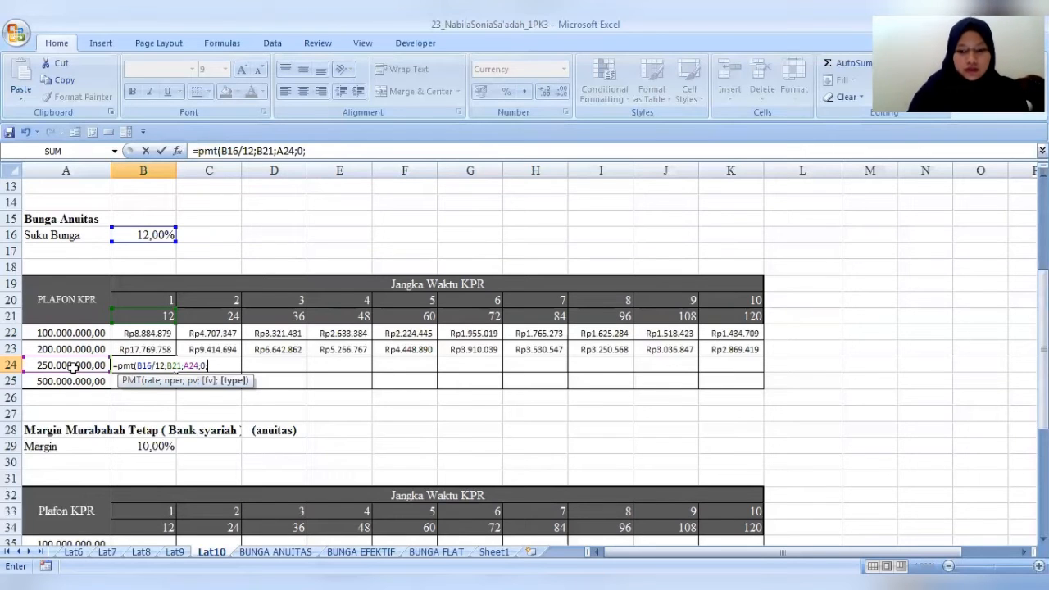
pyautogui.write('0)')
pyautogui.press('Return')
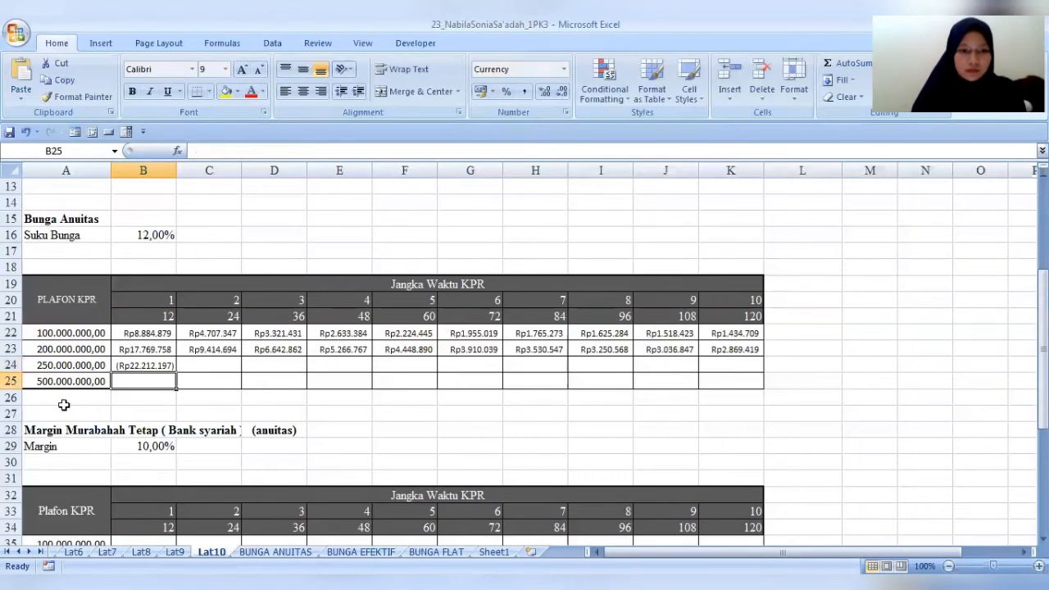
# Change the B24 formula to =-PMT($B$16/12;B21;$A$24;0;0) and fill it across to K24
pyautogui.click(140, 365)
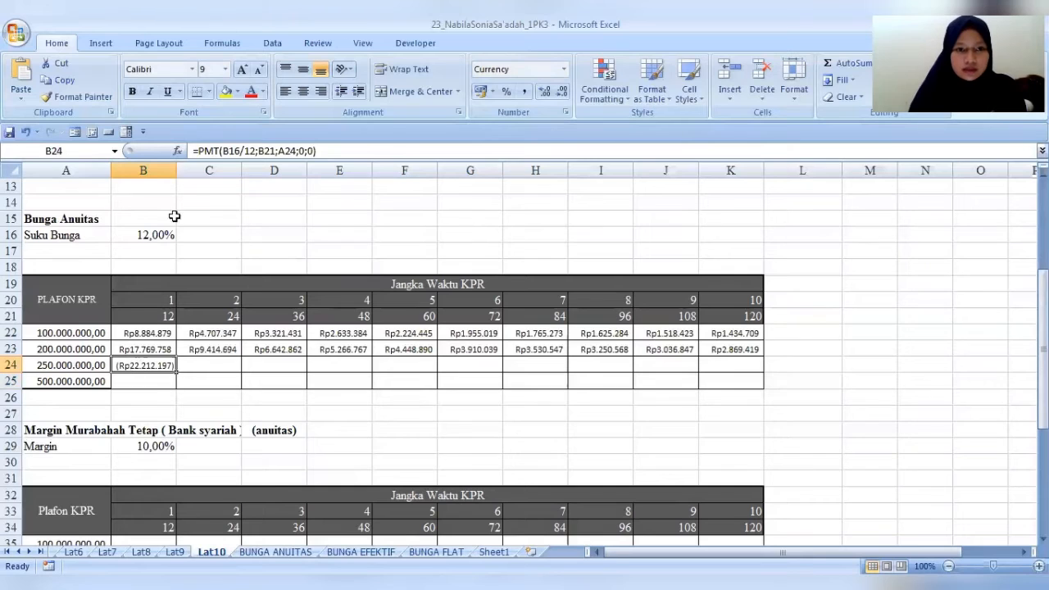
pyautogui.click(199, 151)
pyautogui.write('-')
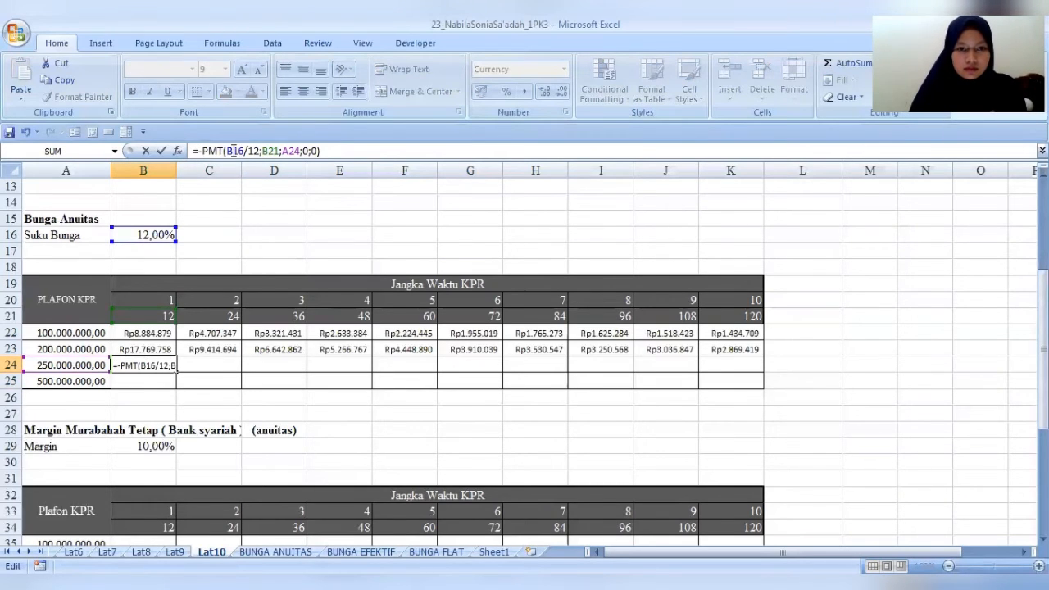
pyautogui.click(234, 151)
pyautogui.doubleClick(235, 150)
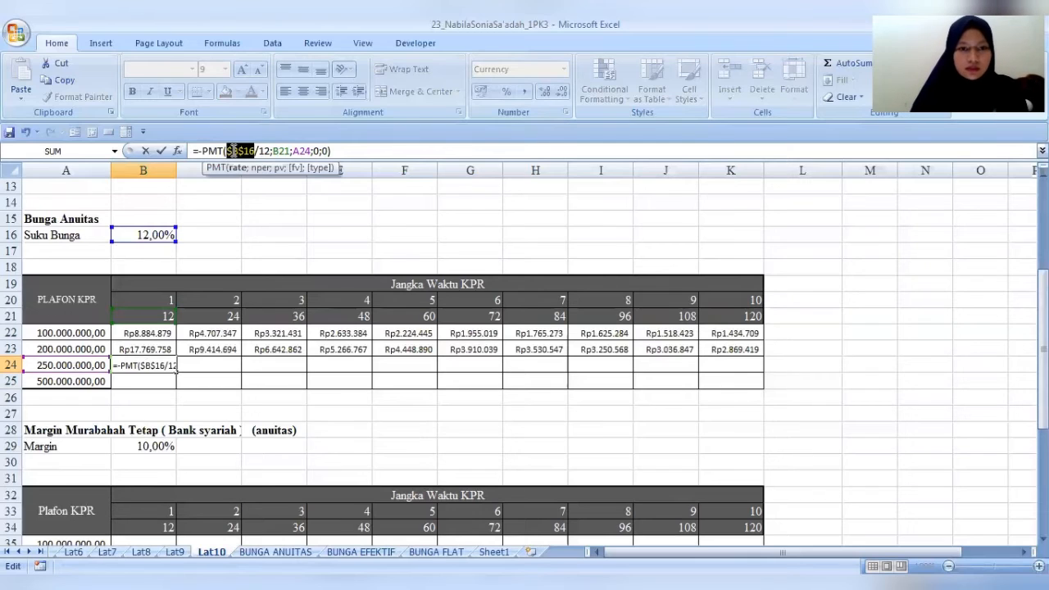
pyautogui.press('F4')
pyautogui.click(301, 151)
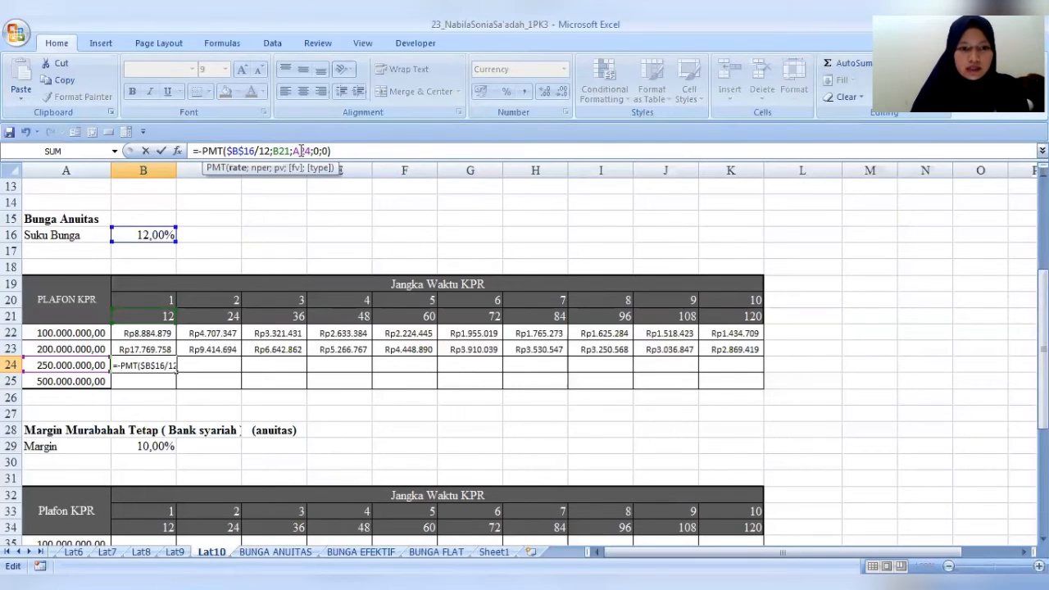
pyautogui.press('F4')
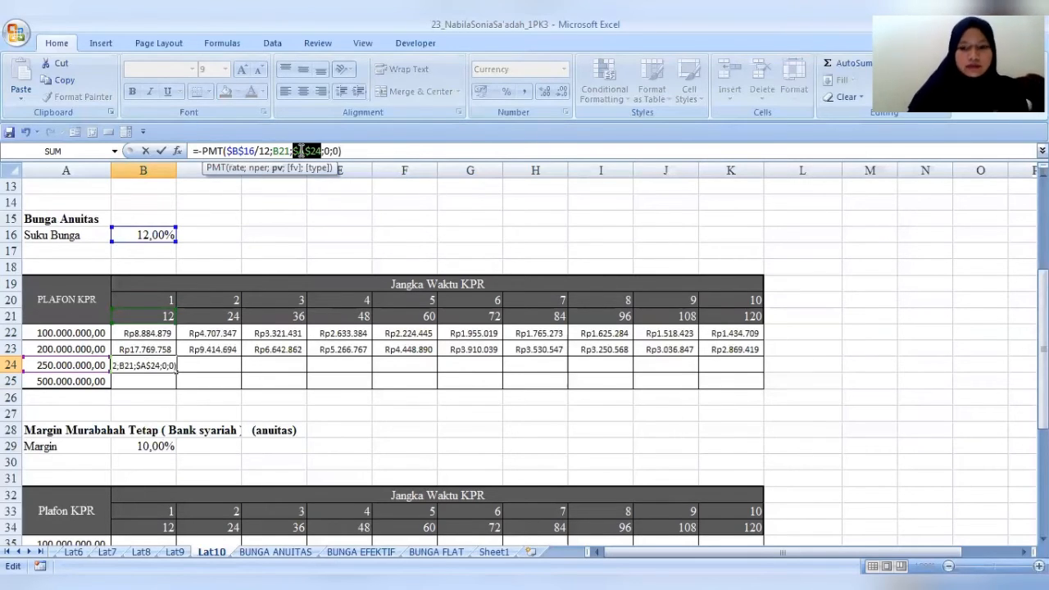
pyautogui.press('Return')
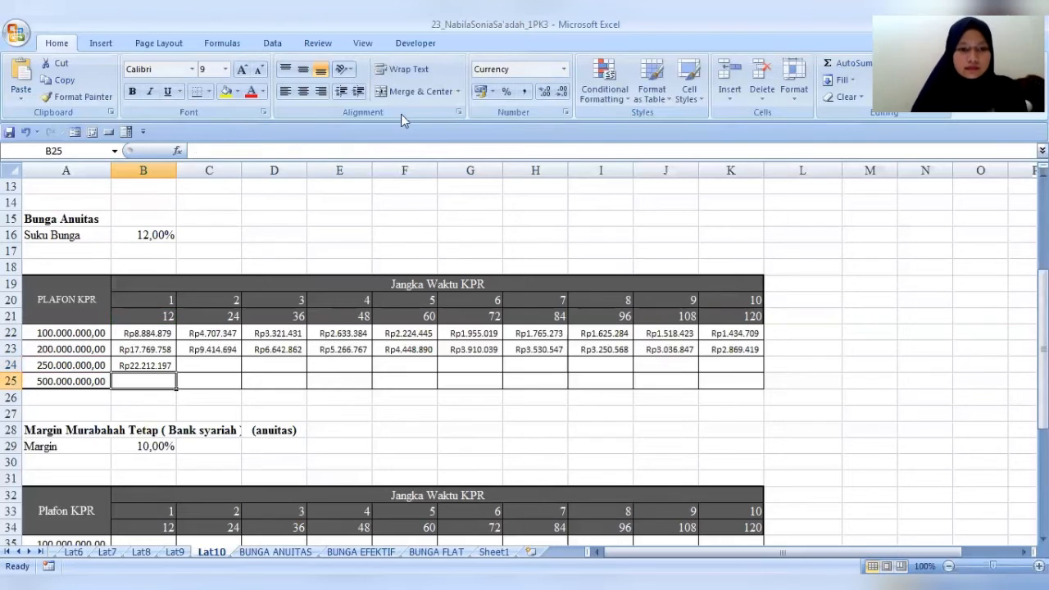
pyautogui.click(142, 364)
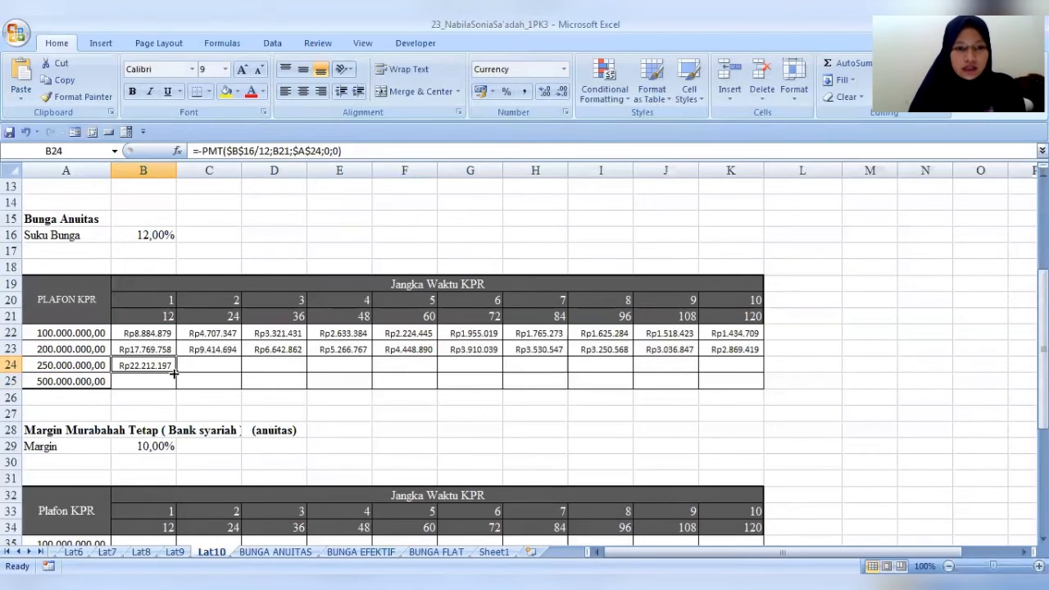
pyautogui.moveTo(173, 373); pyautogui.dragTo(739, 359)
# Start a PMT installment formula in B25 for the 500.000.000 plafon with the monthly rate B16/12
pyautogui.click(168, 384)
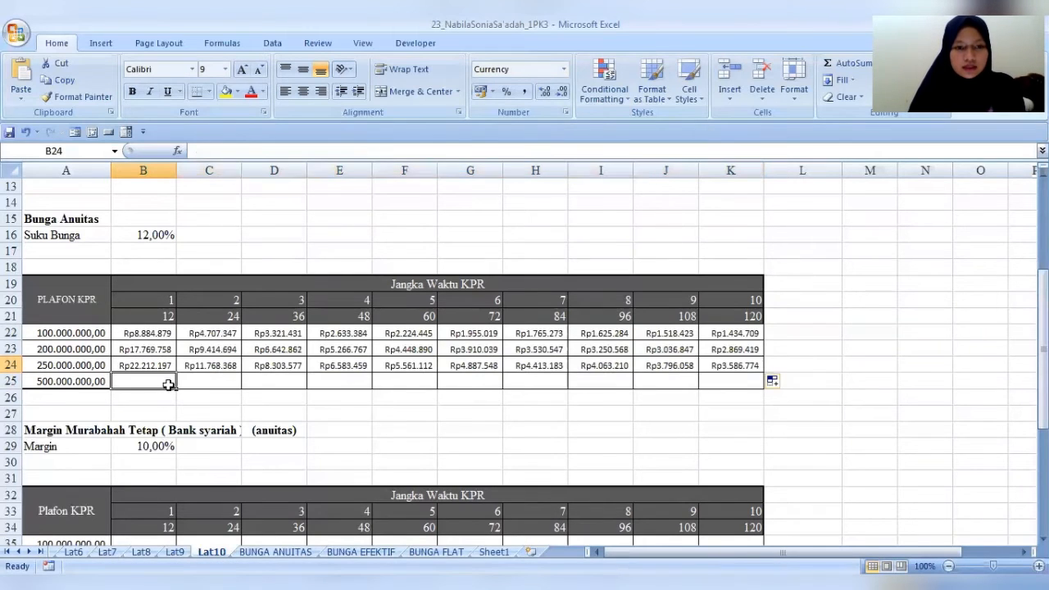
pyautogui.write('=pm')
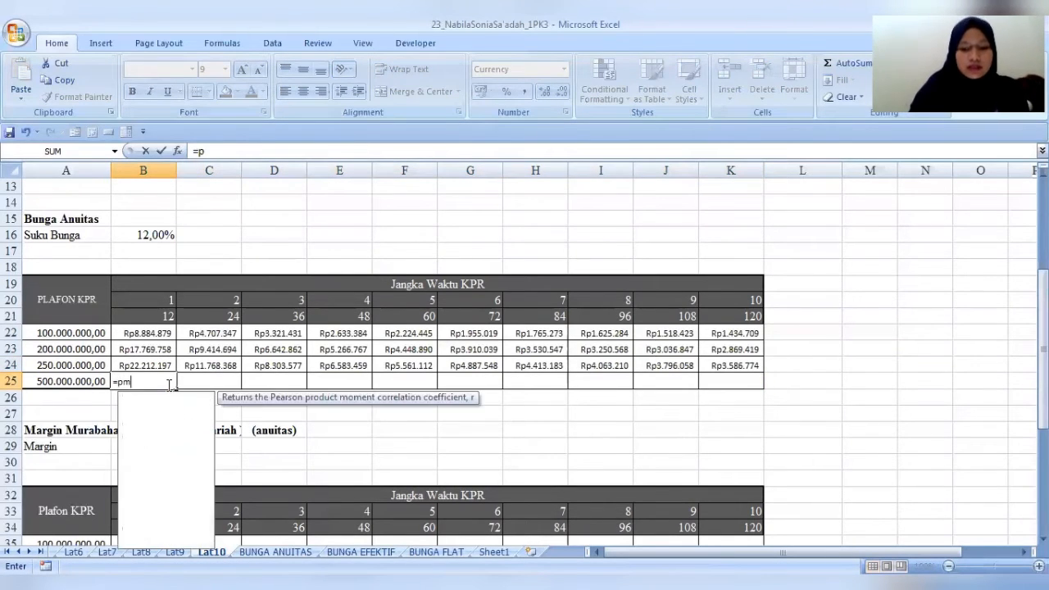
pyautogui.write('t(')
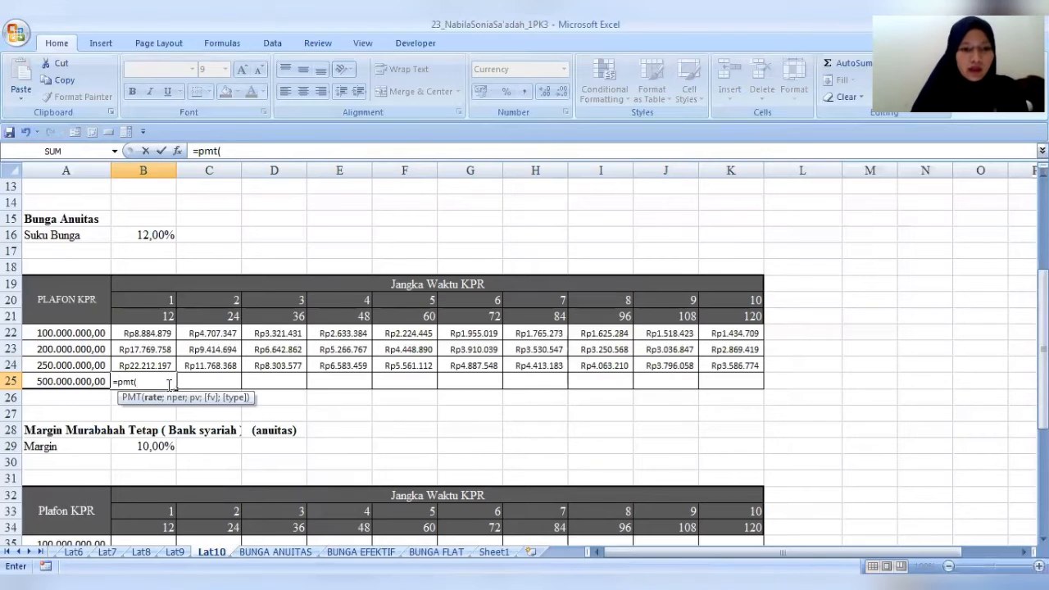
pyautogui.click(145, 236)
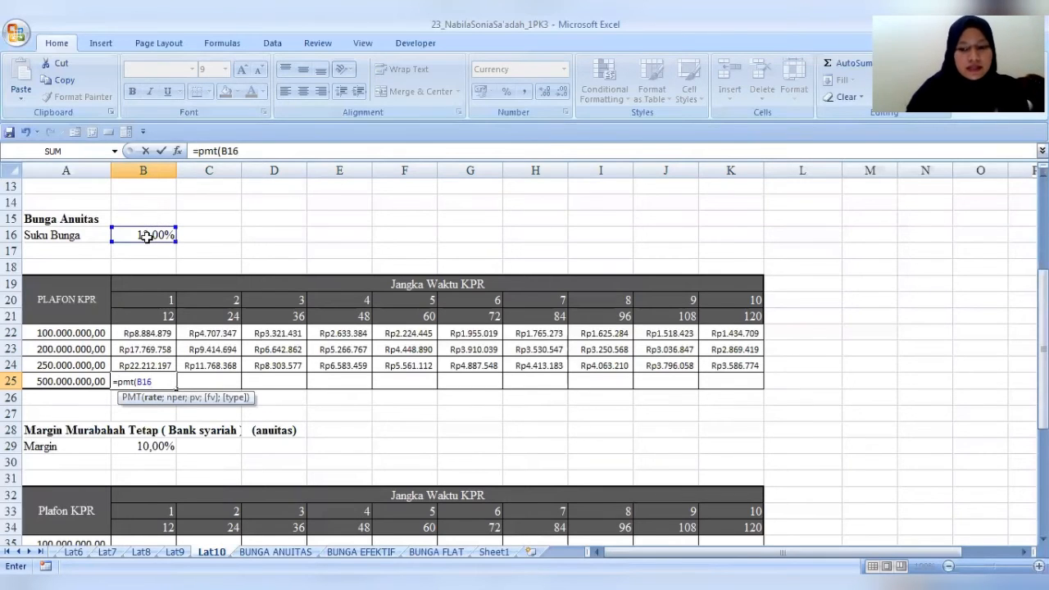
pyautogui.write('/12')
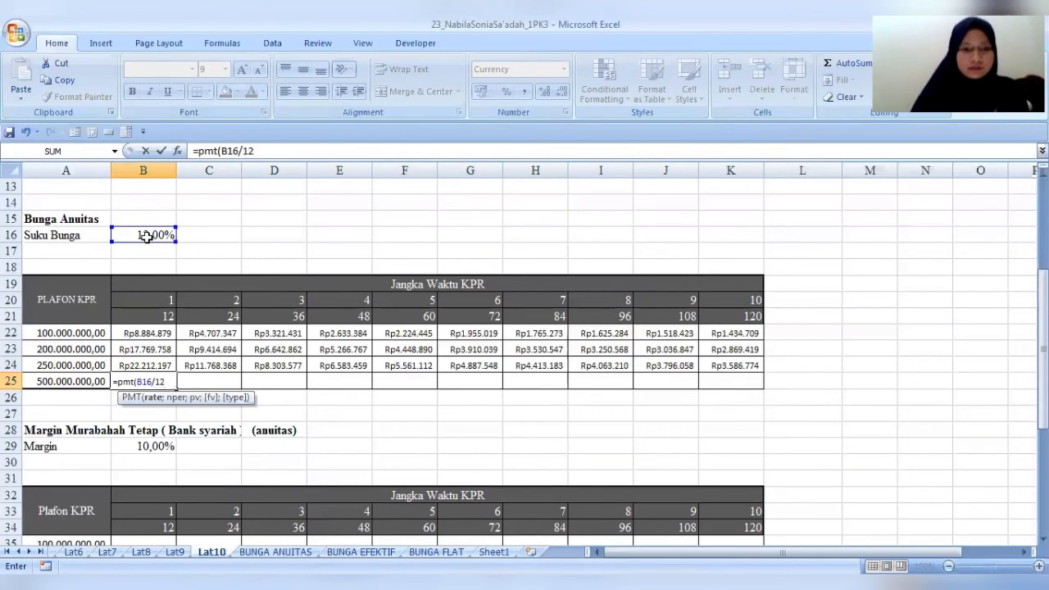
pyautogui.write(';')
# Complete the B25 formula with the B21 term, the A25 plafon and two zero arguments, giving =PMT(B16/12;B21;A25;0;0)
pyautogui.click(149, 312)
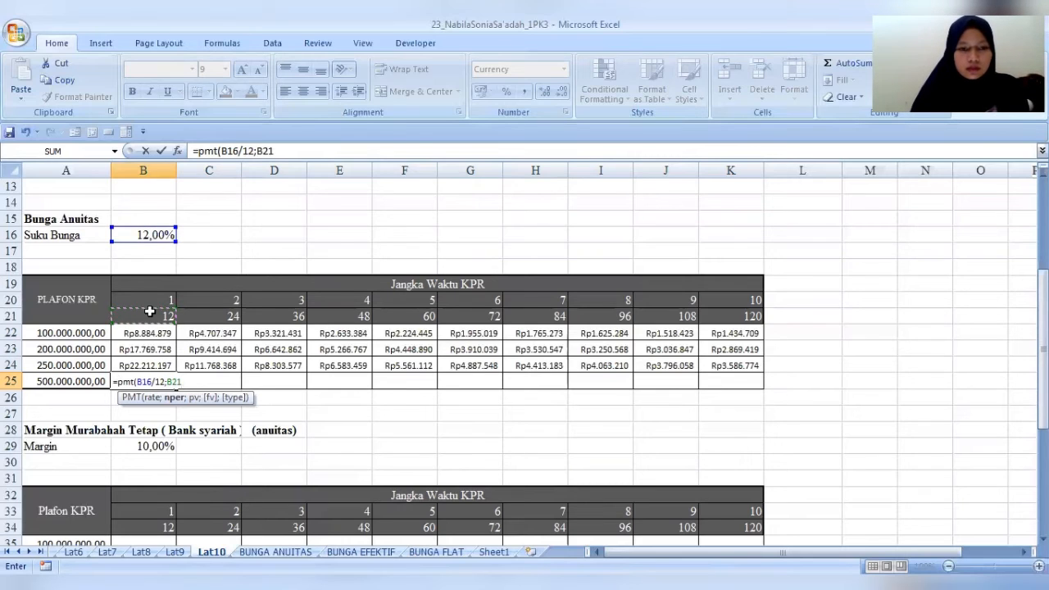
pyautogui.write(';')
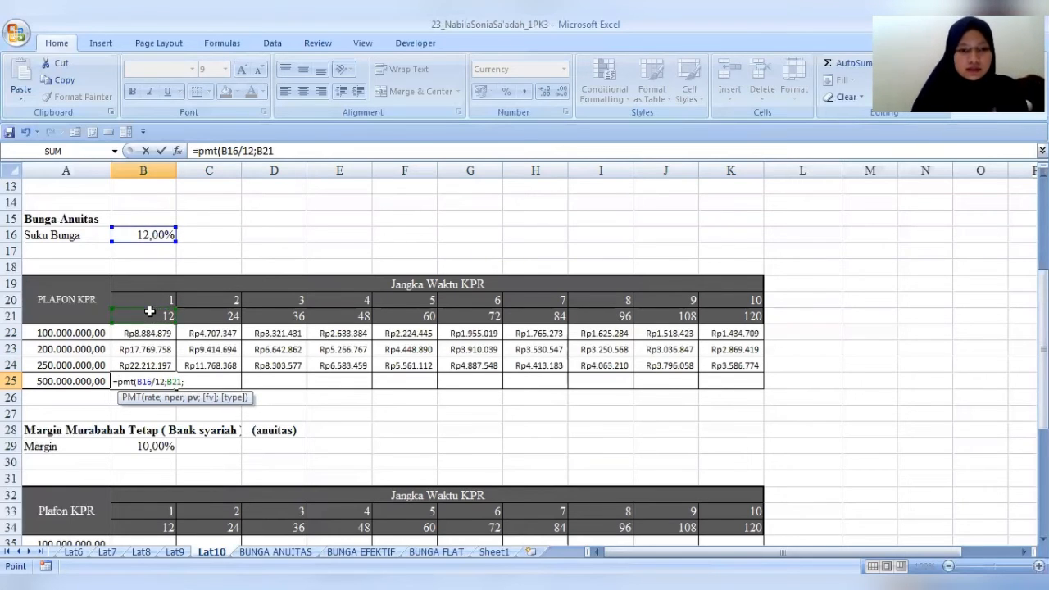
pyautogui.click(70, 386)
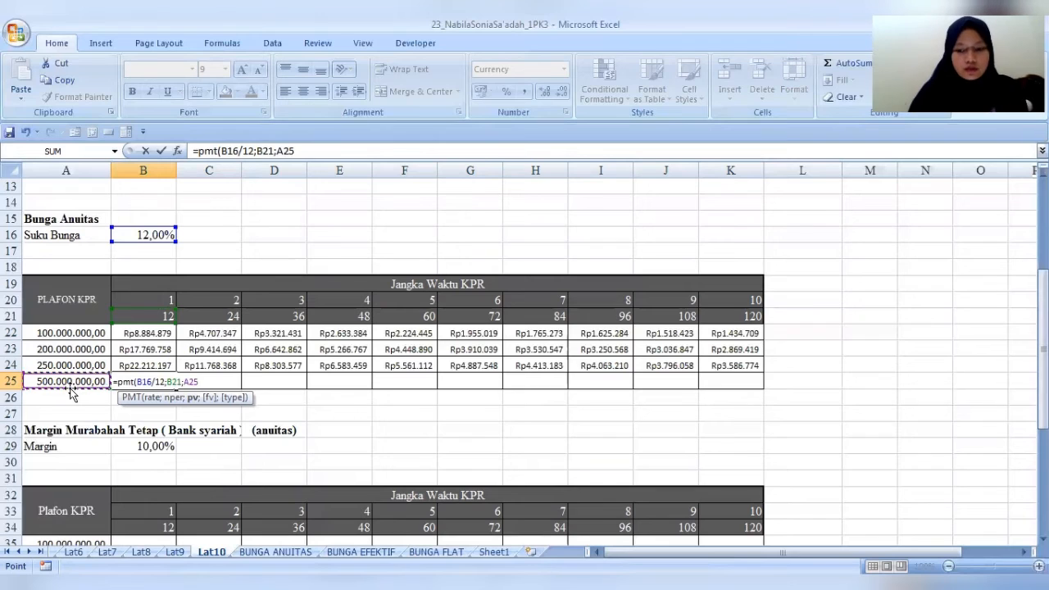
pyautogui.write(';0')
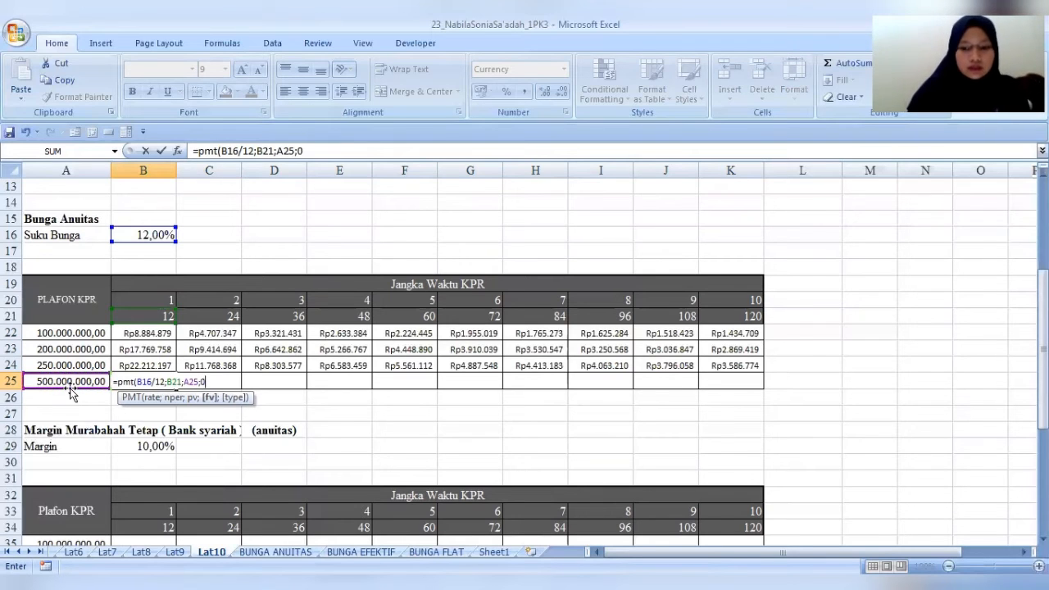
pyautogui.write(';0')
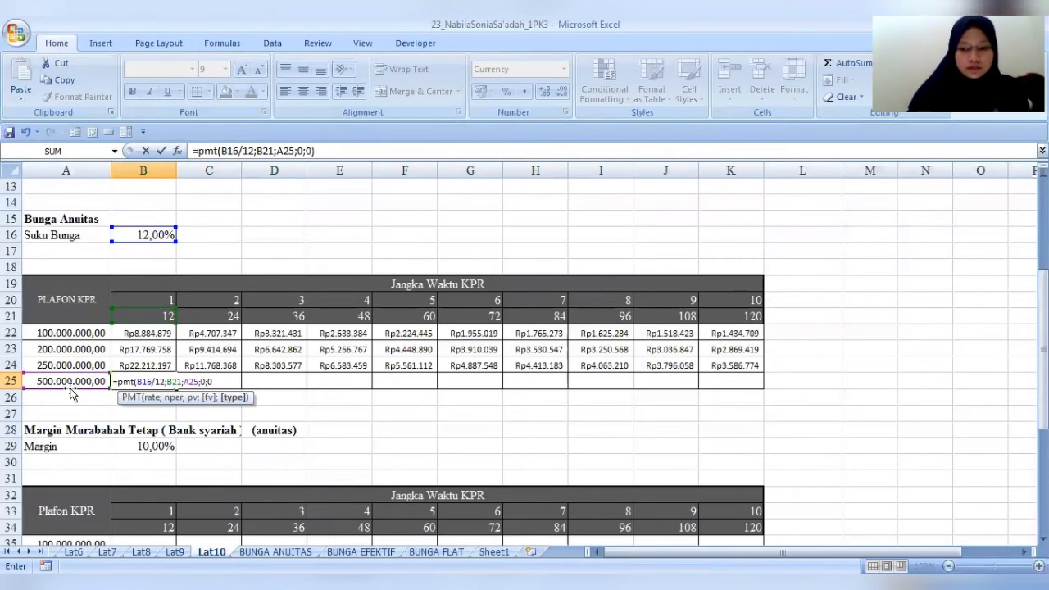
pyautogui.press('Return')
# Change the B25 formula to =-PMT($B$16/12;B21;$A$25;0;0) and fill it across to K25
pyautogui.click(124, 379)
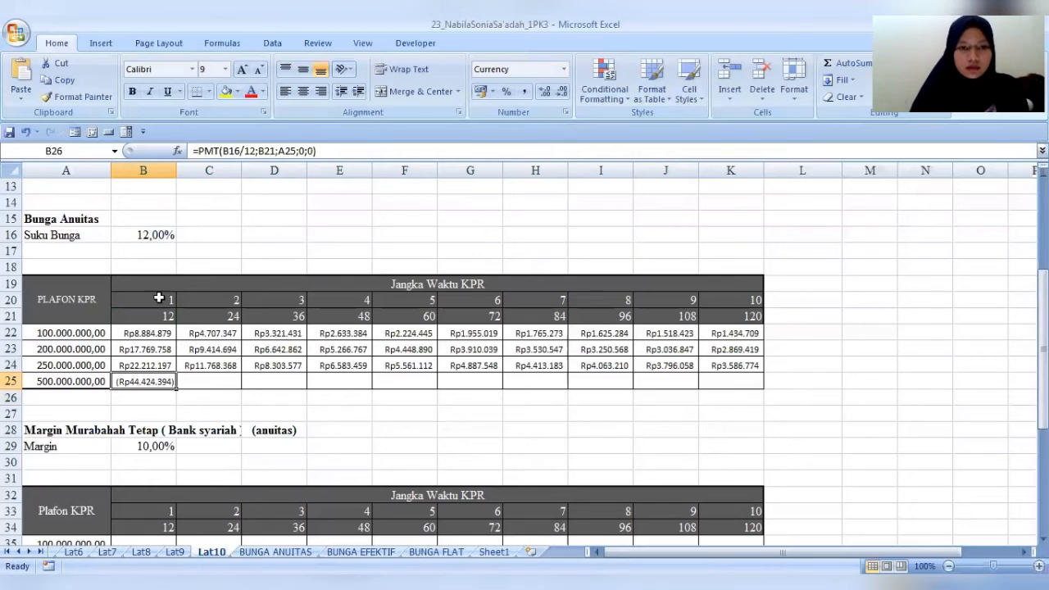
pyautogui.click(200, 149)
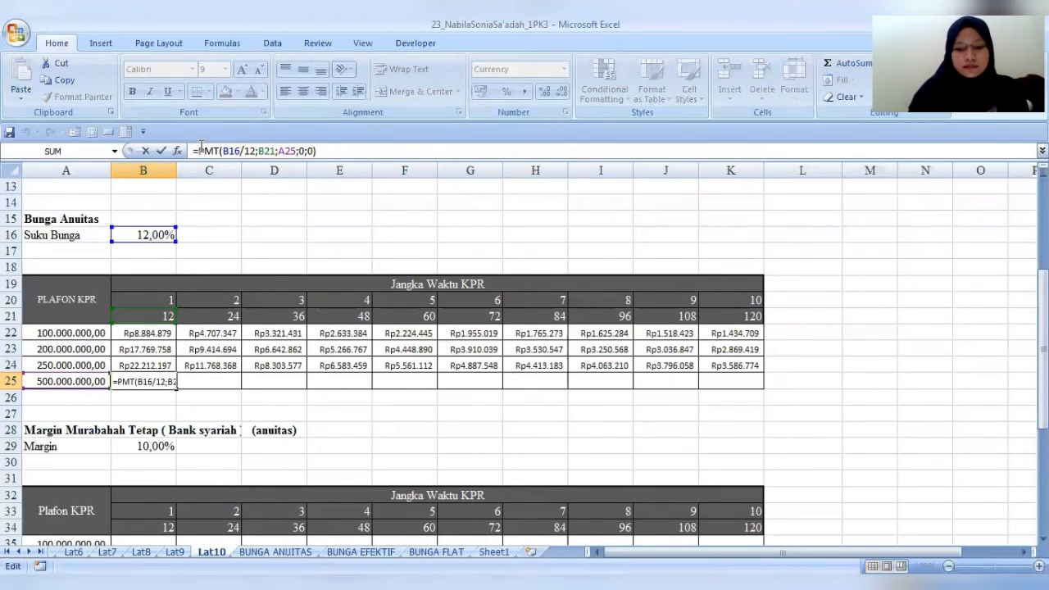
pyautogui.write('-')
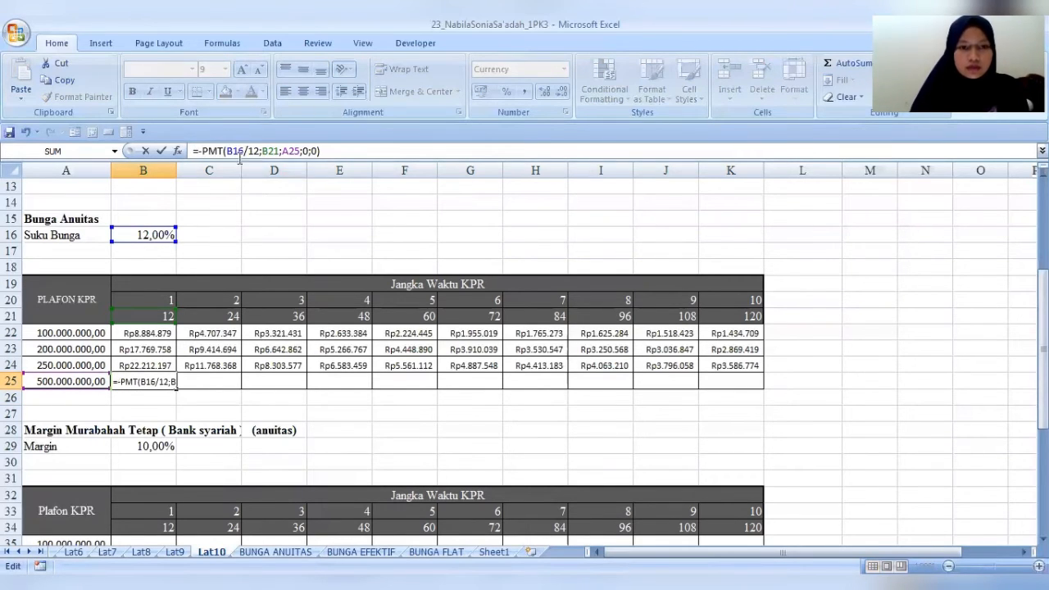
pyautogui.click(233, 150)
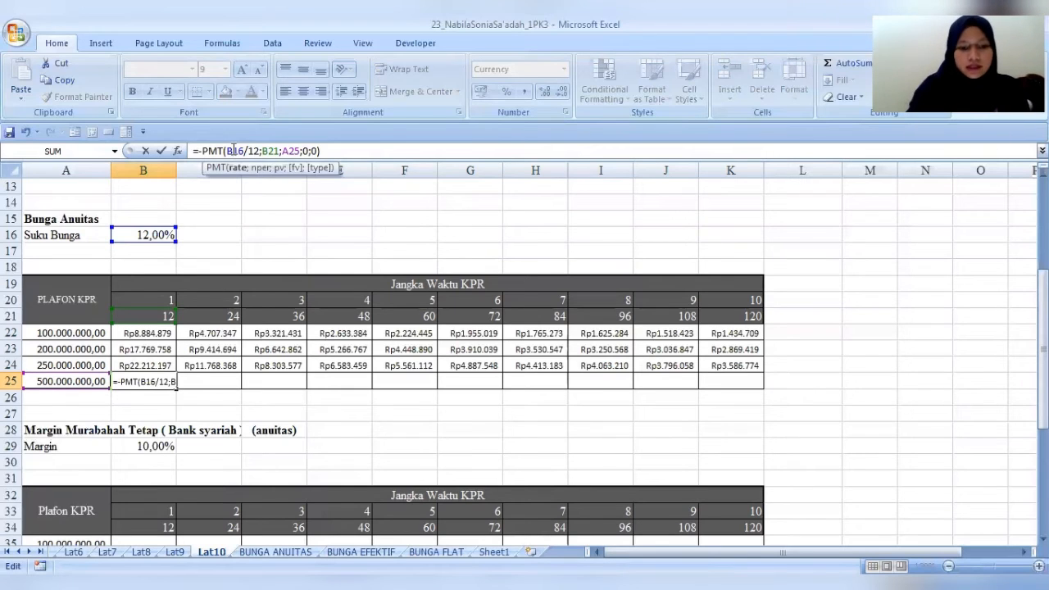
pyautogui.press('F4')
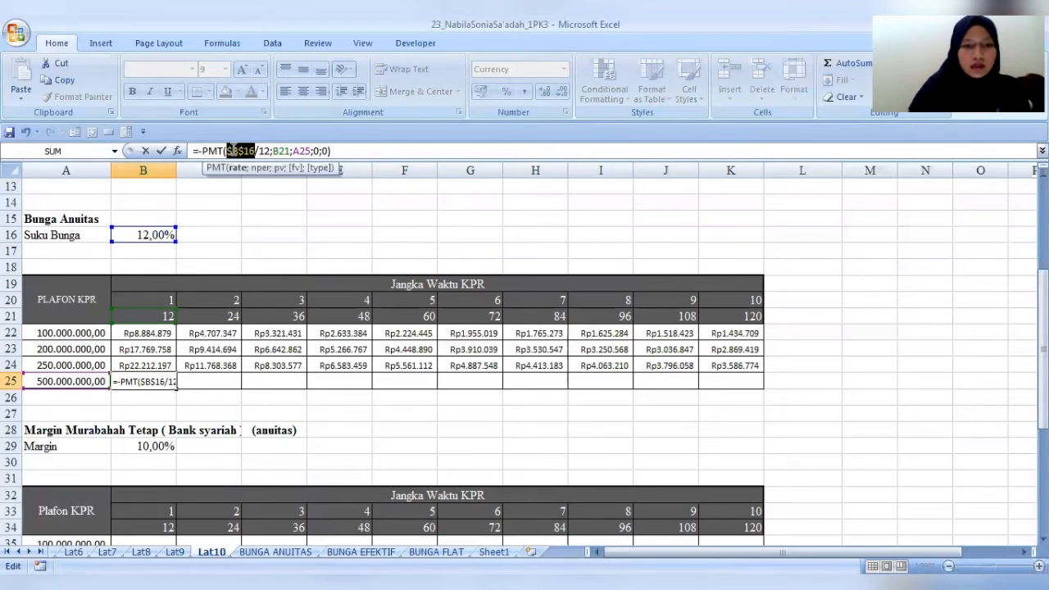
pyautogui.doubleClick(300, 150)
pyautogui.press('Return')
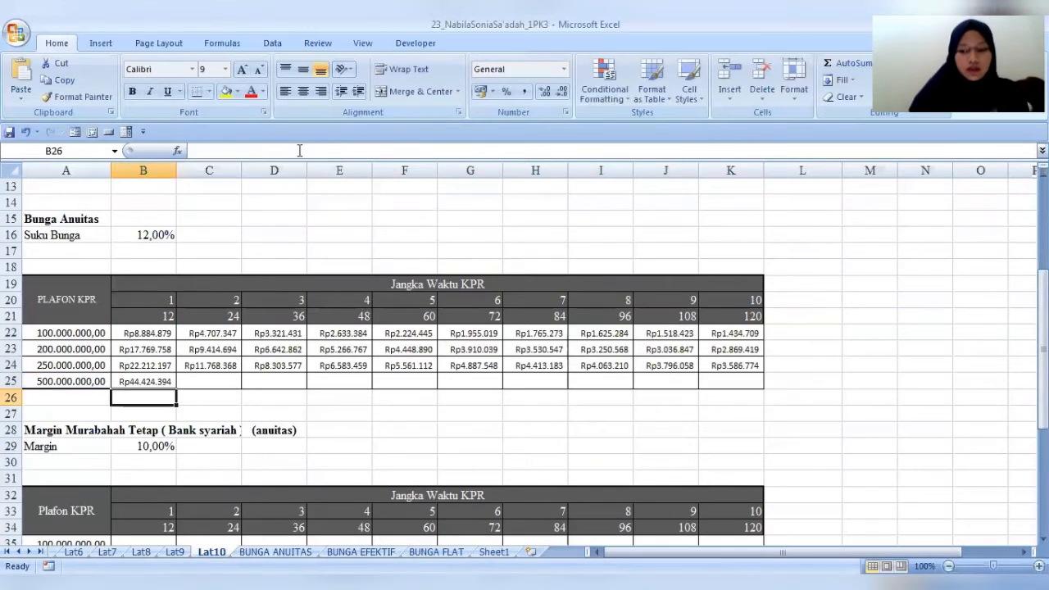
pyautogui.click(156, 382)
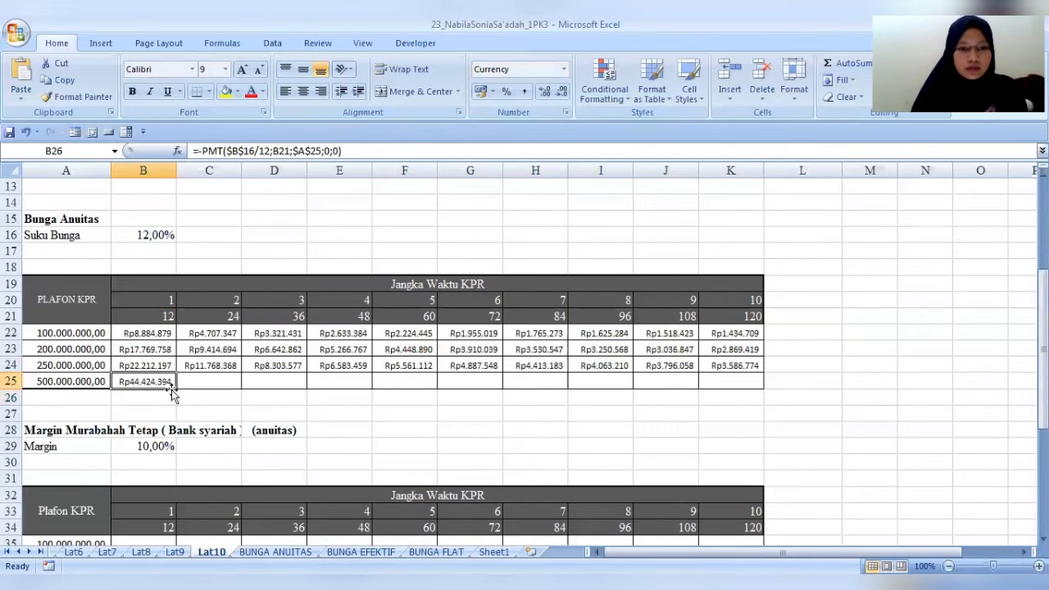
pyautogui.moveTo(204, 383); pyautogui.dragTo(739, 379)
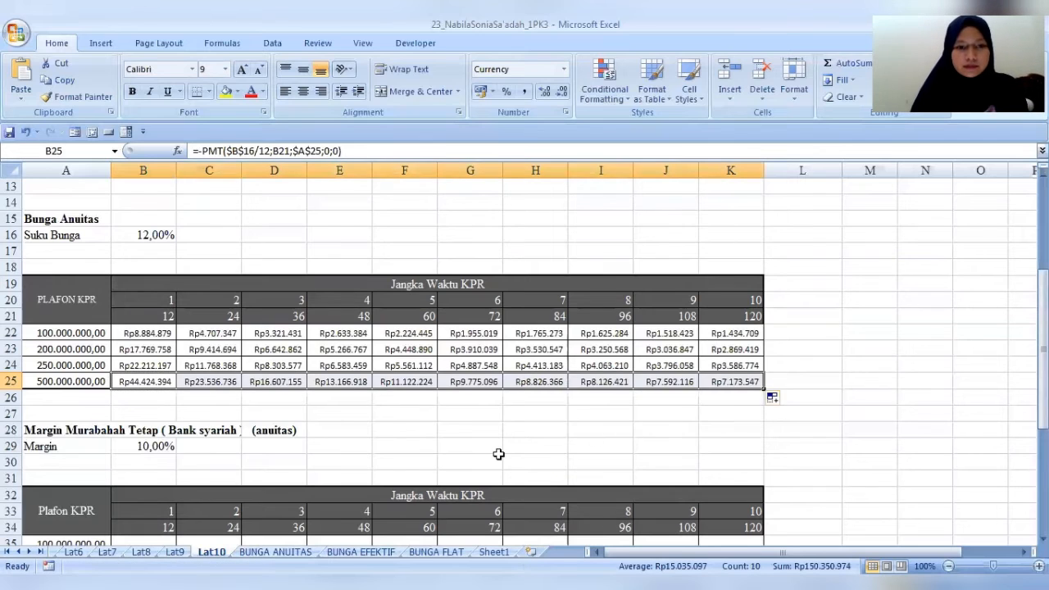
# Examine the Bunga Anuitas rate in B16 and the installment columns of the filled table from B to K
pyautogui.scroll(-1, 424, 431)
pyautogui.scroll(-1, 357, 393)
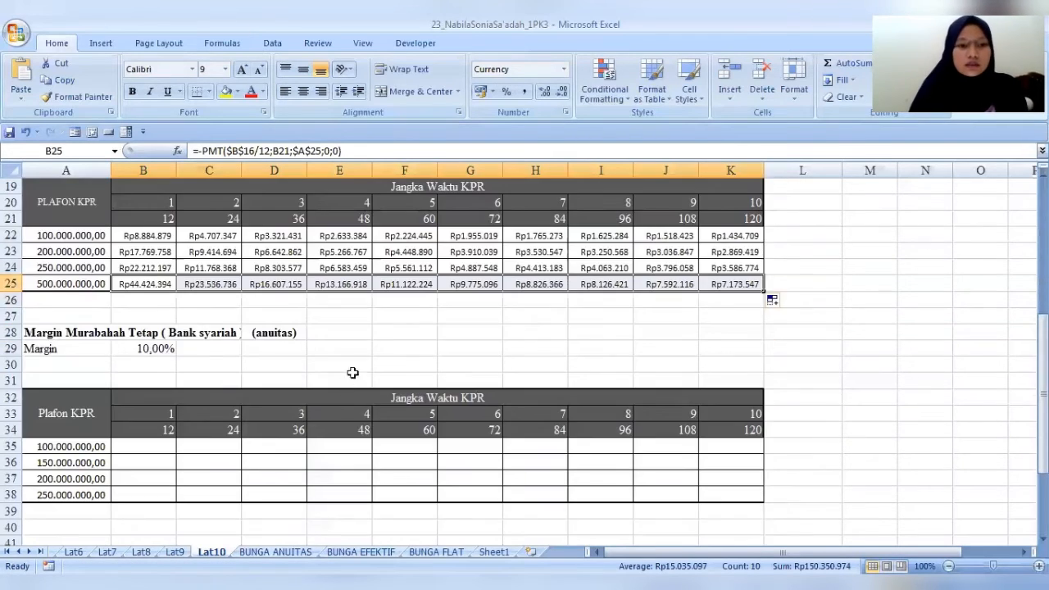
pyautogui.scroll(2, 363, 366)
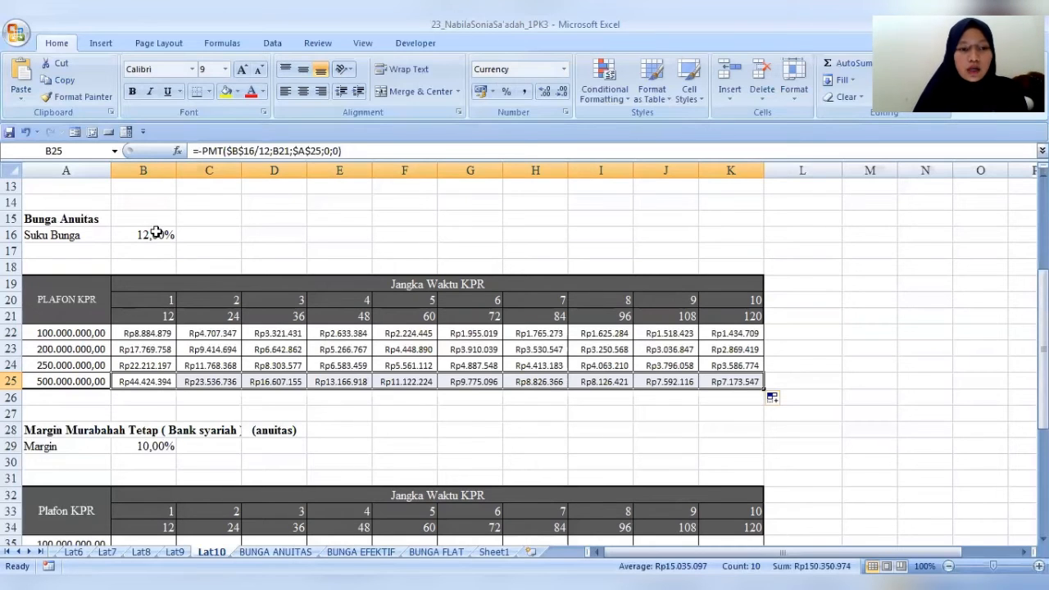
pyautogui.click(161, 236)
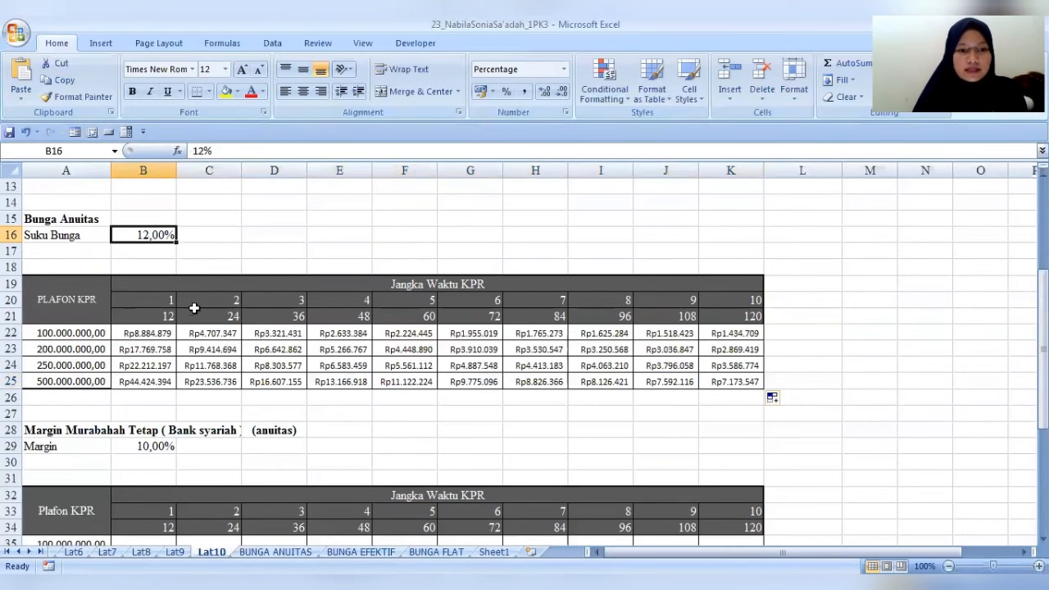
pyautogui.click(151, 169)
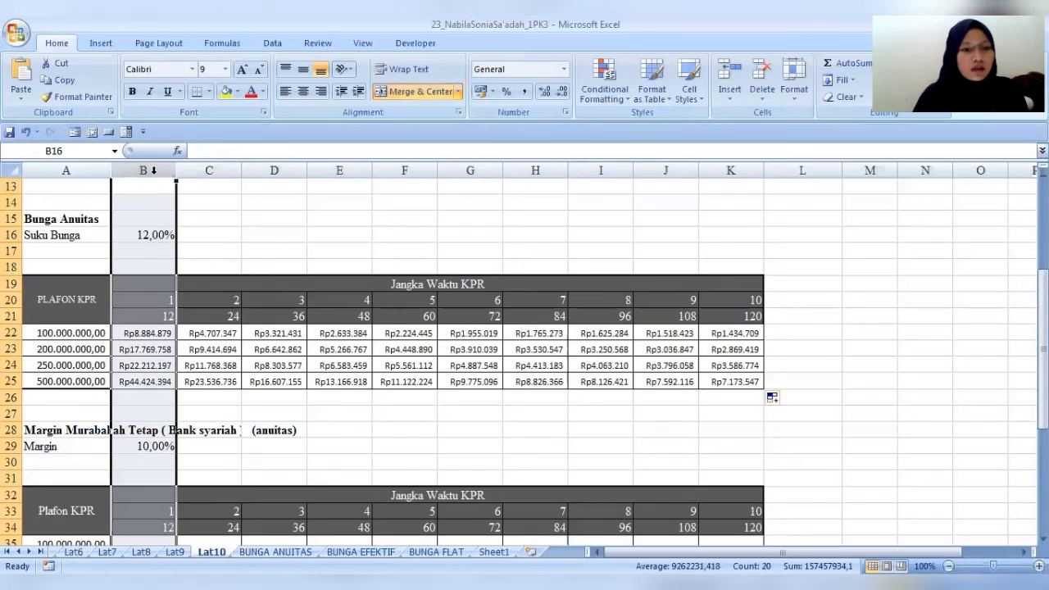
pyautogui.click(208, 170)
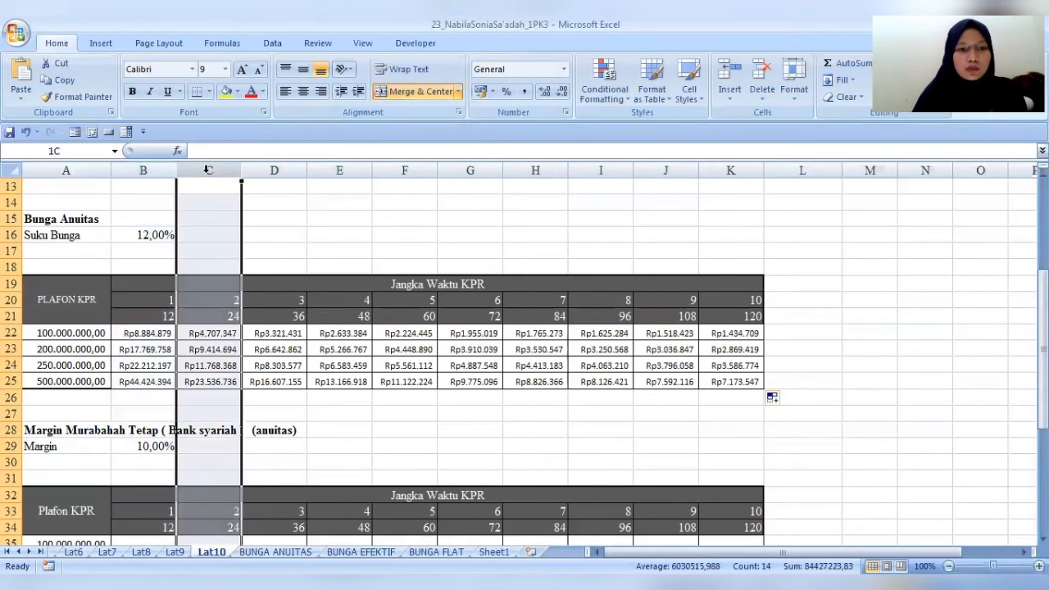
pyautogui.click(718, 168)
pyautogui.click(338, 475)
# Start a PMT installment formula in B35 of the Margin Murabahah table with the monthly margin B29/12
pyautogui.scroll(-1, 338, 467)
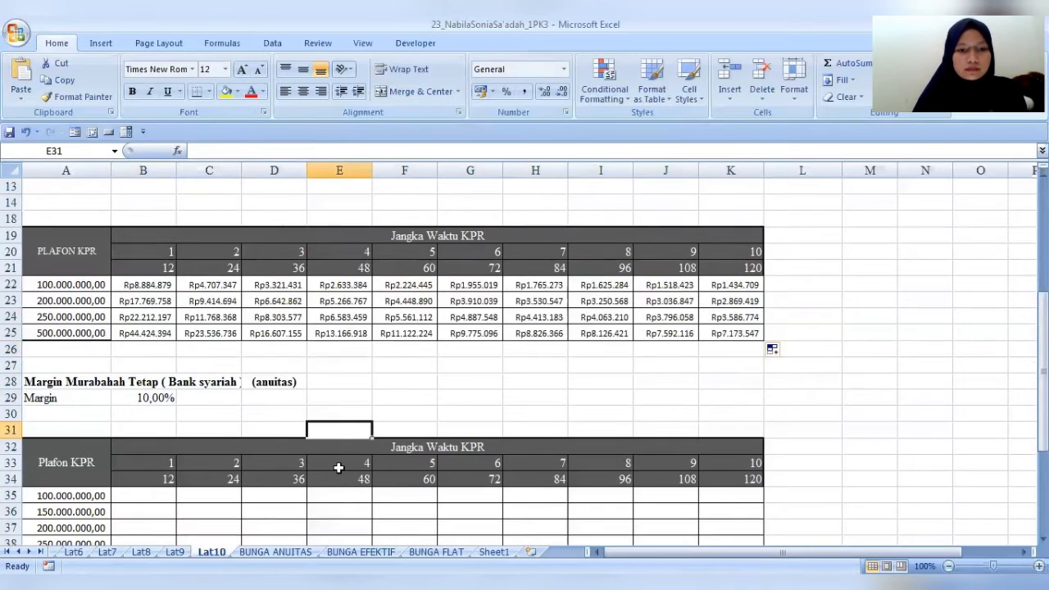
pyautogui.scroll(-5, 339, 467)
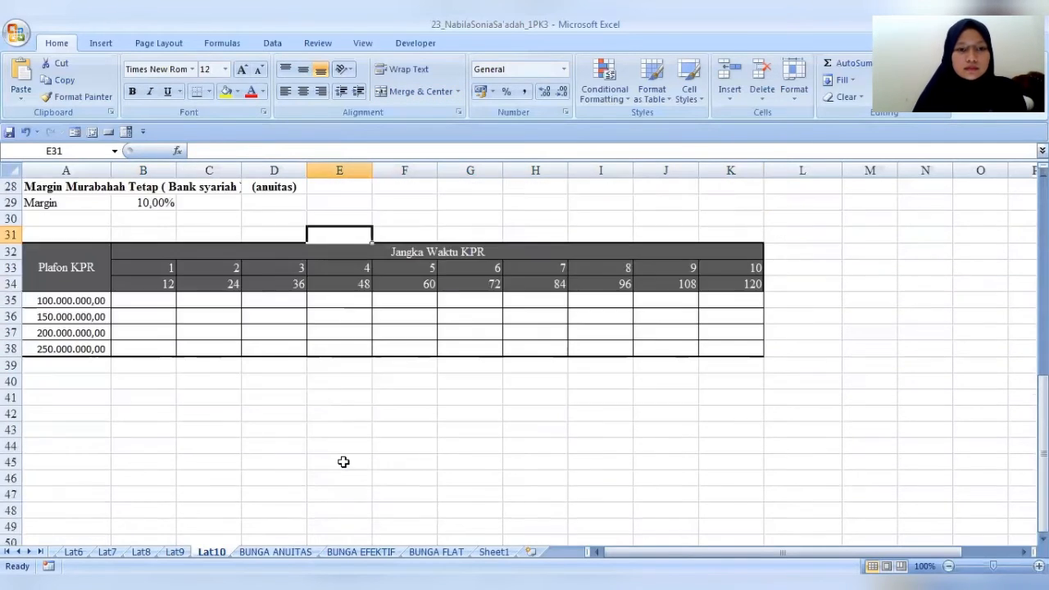
pyautogui.scroll(1, 344, 462)
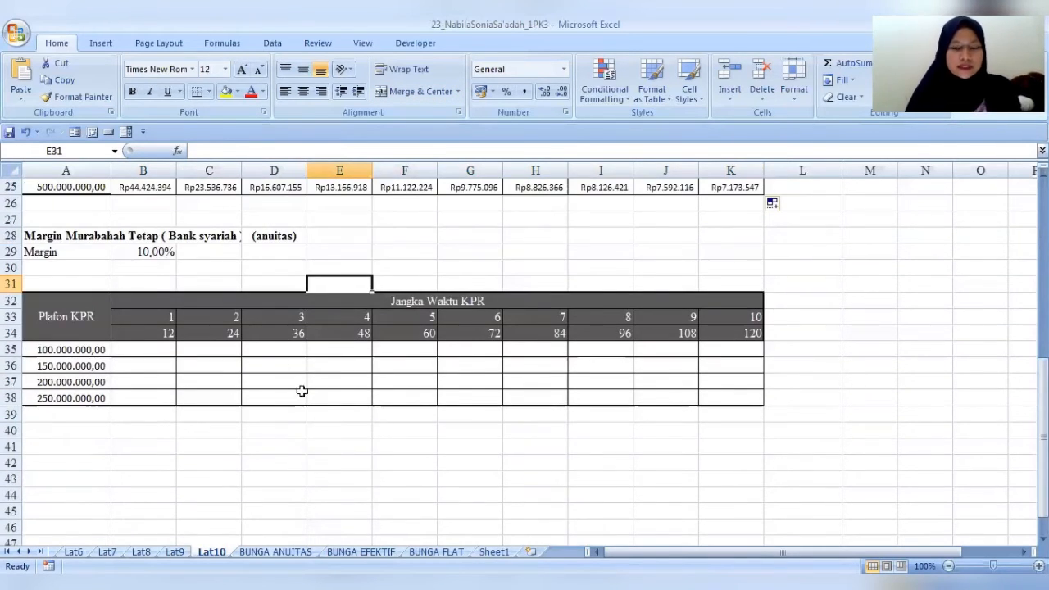
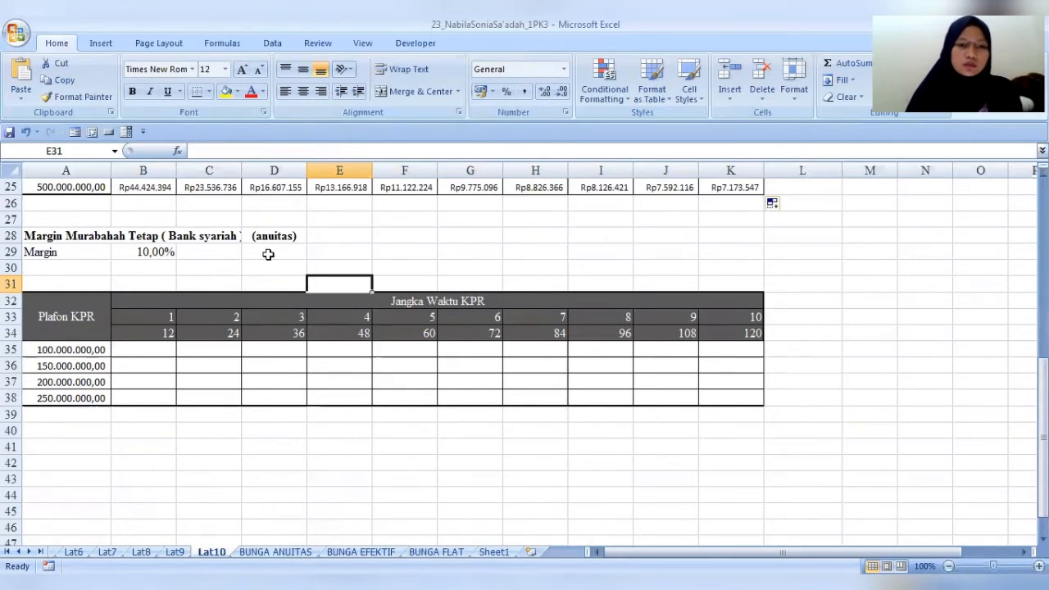
pyautogui.click(152, 354)
pyautogui.write('=')
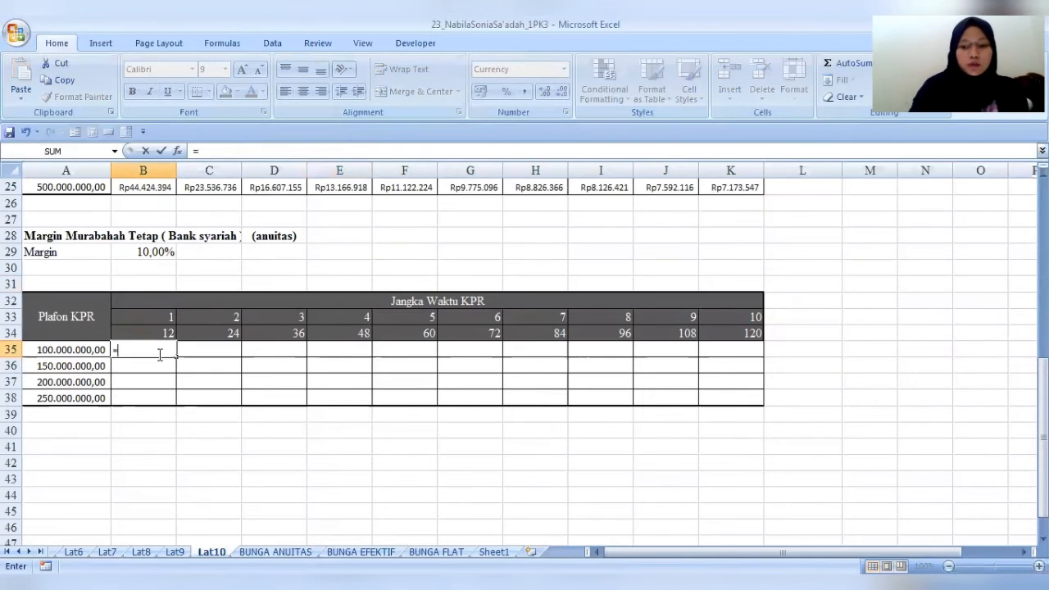
pyautogui.write('pmt(')
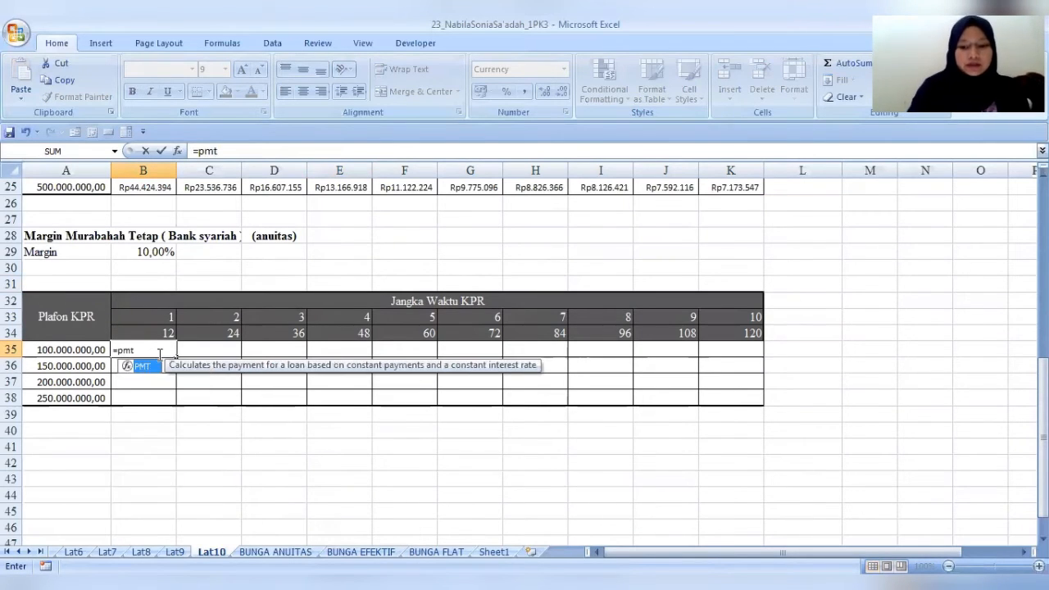
pyautogui.click(129, 248)
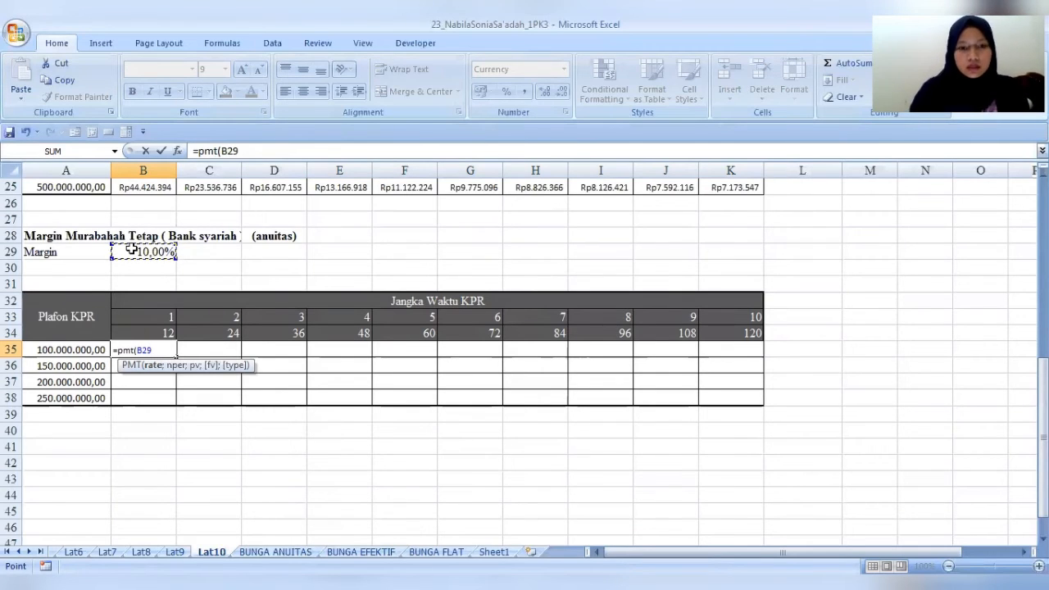
pyautogui.write('/12')
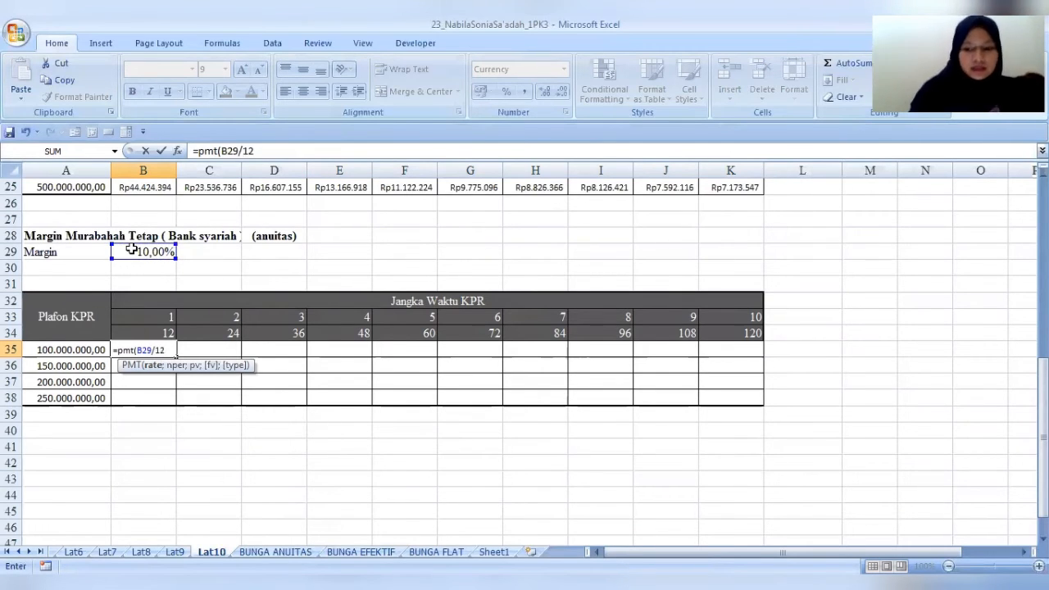
# Complete the B35 formula with the B34 term, the A35 plafon and two zero arguments, giving =PMT(B29/12;B34;A35;0;0)
pyautogui.write(';')
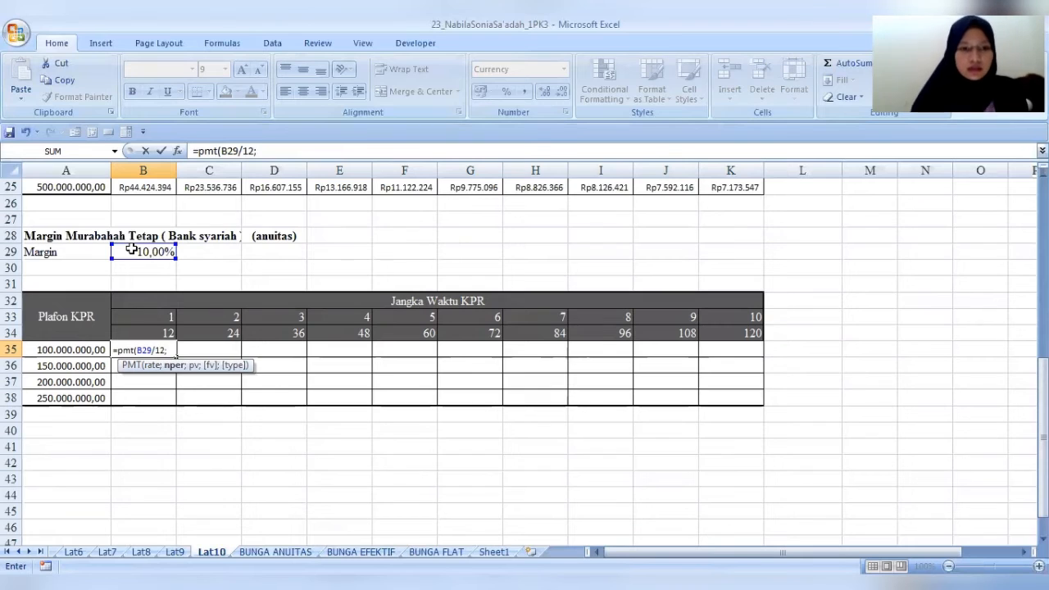
pyautogui.click(165, 330)
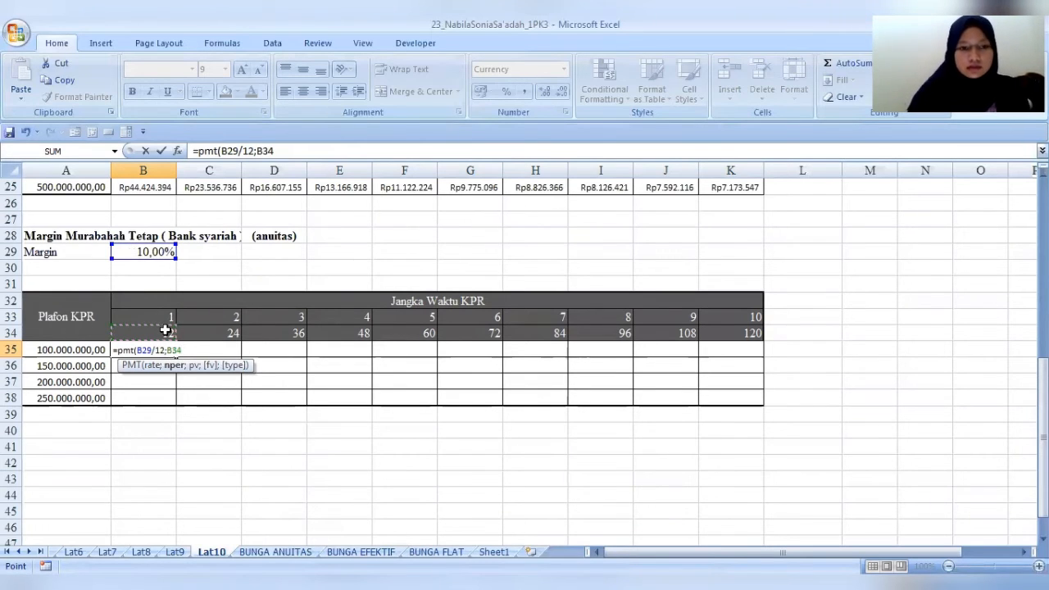
pyautogui.write(';')
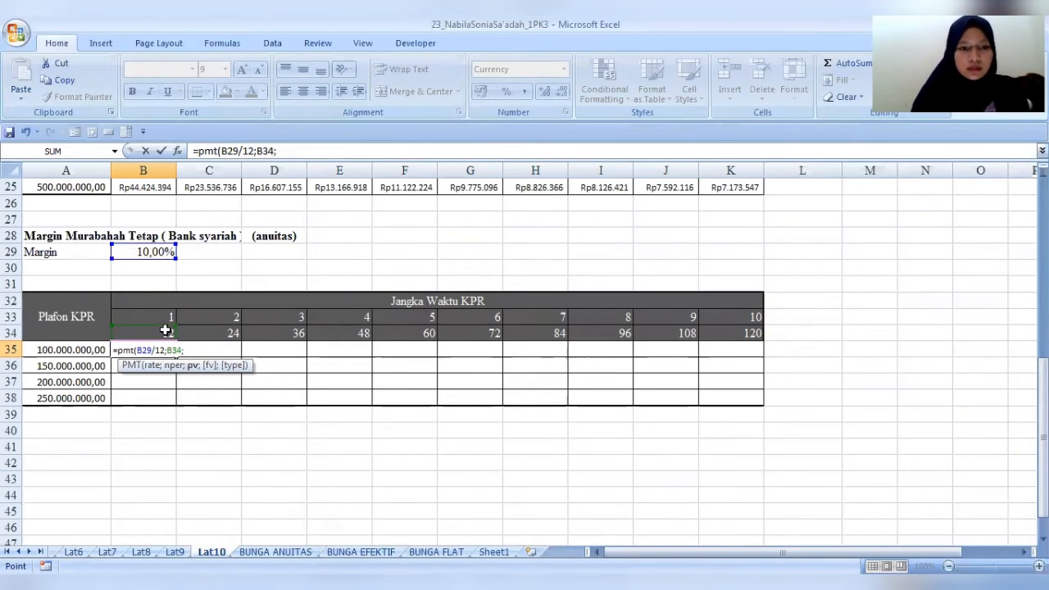
pyautogui.click(43, 353)
pyautogui.write(';0;0')
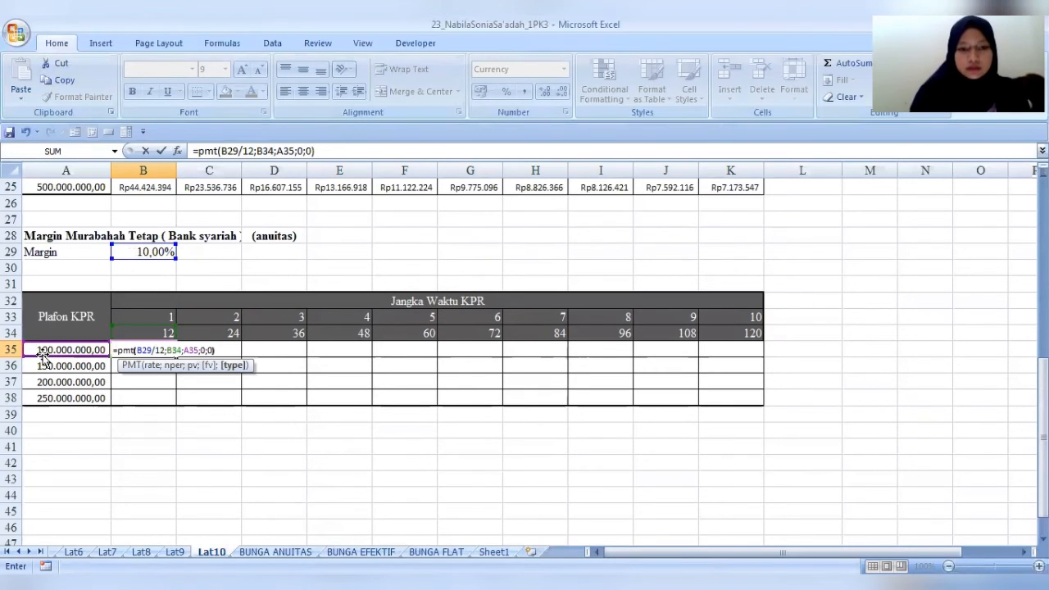
pyautogui.press('Return')
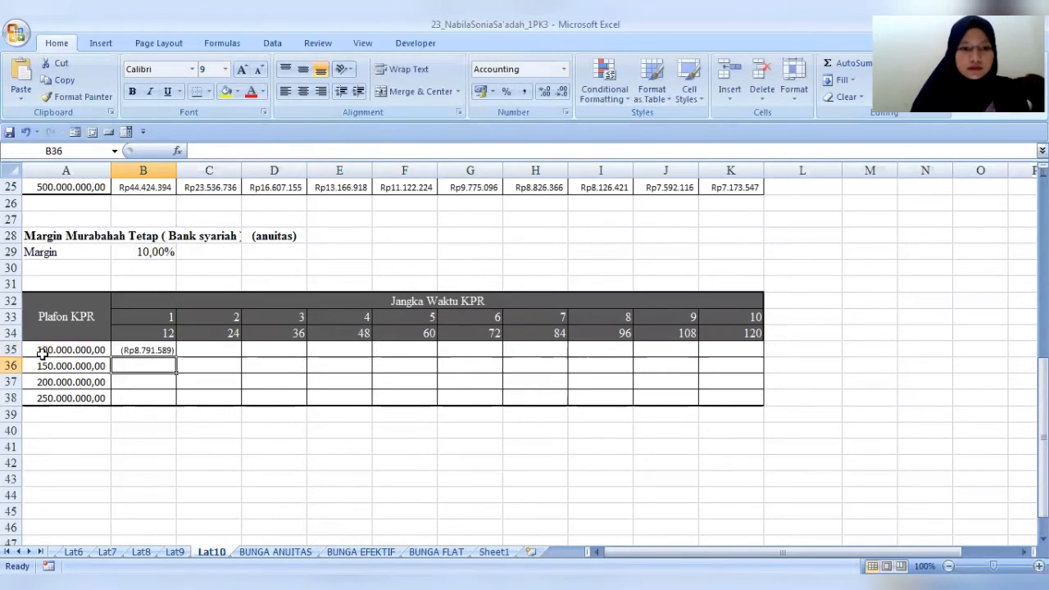
# Change the B35 formula to =-PMT($B$29/12;B34;$A$35;0;0) and fill it across to K35
pyautogui.click(125, 349)
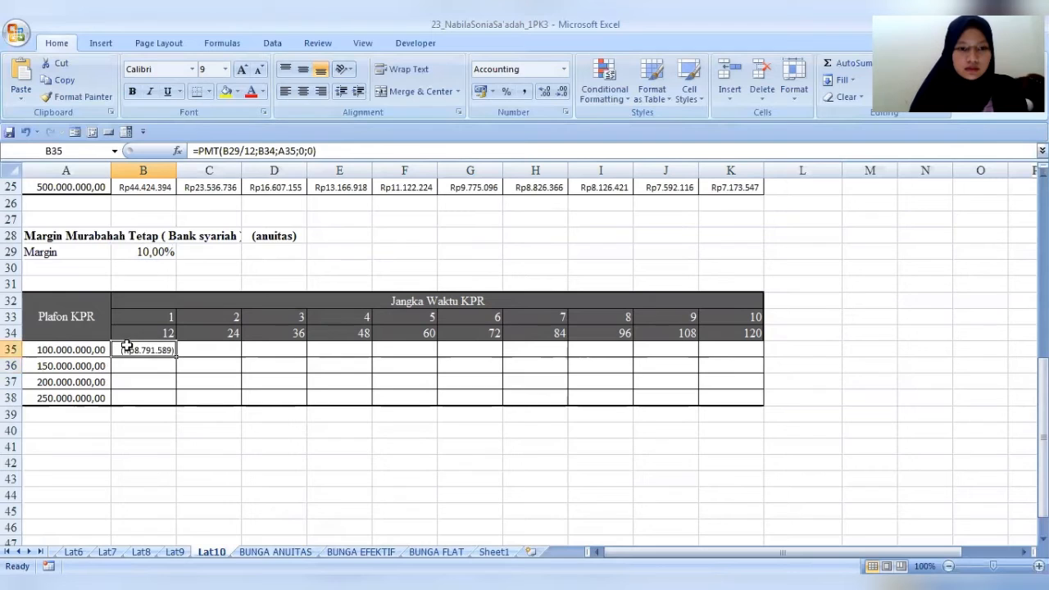
pyautogui.click(202, 144)
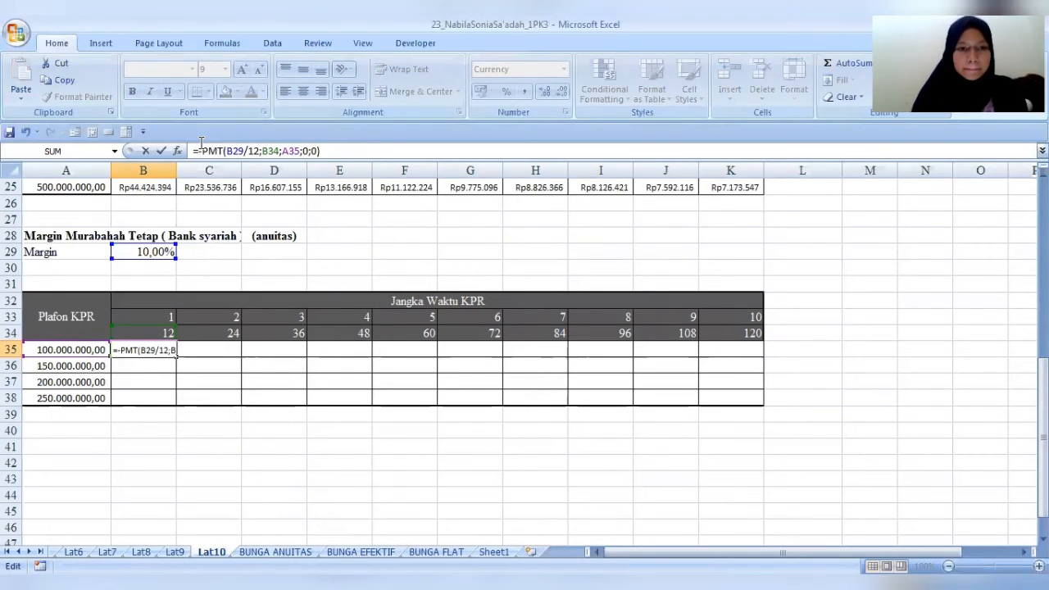
pyautogui.click(234, 149)
pyautogui.press('F4')
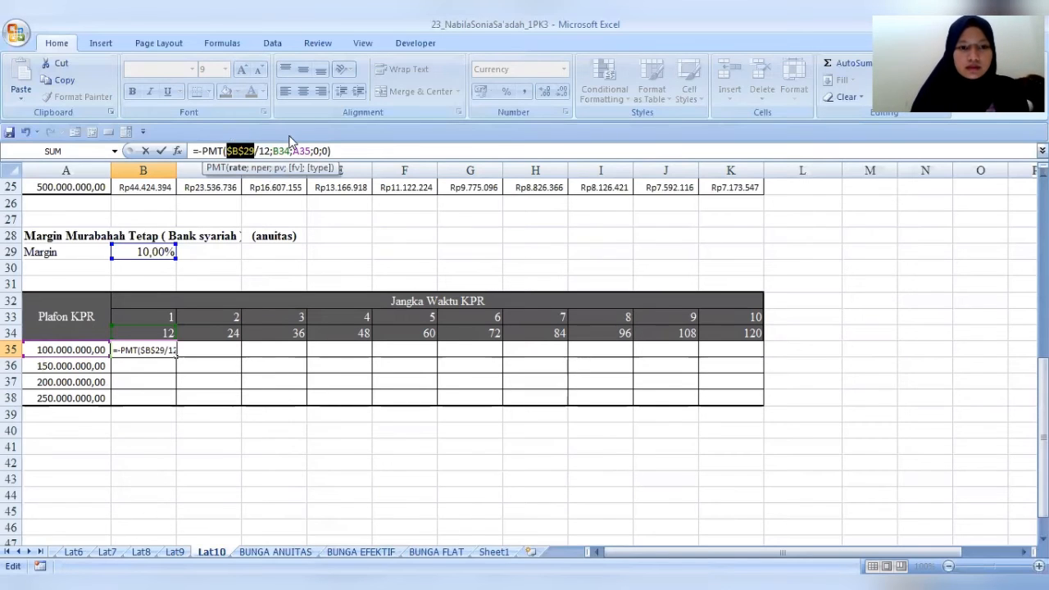
pyautogui.click(302, 145)
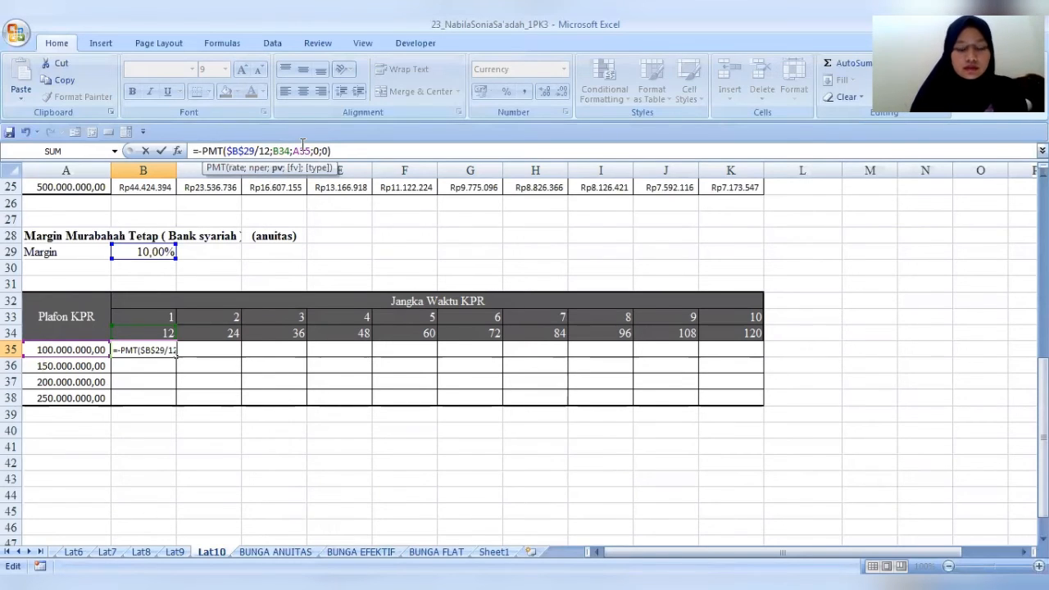
pyautogui.press('Return')
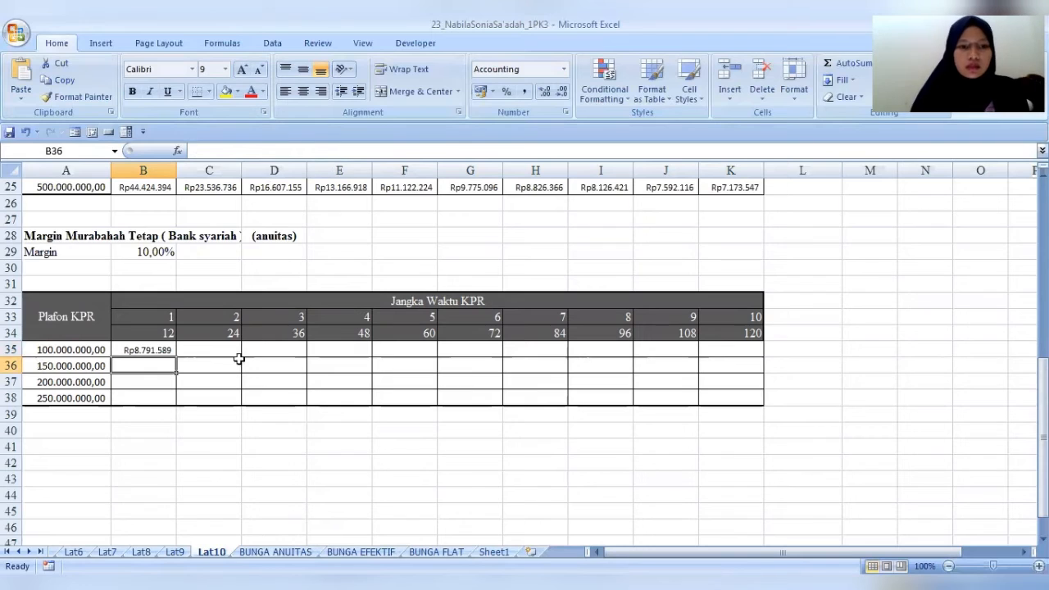
pyautogui.click(174, 350)
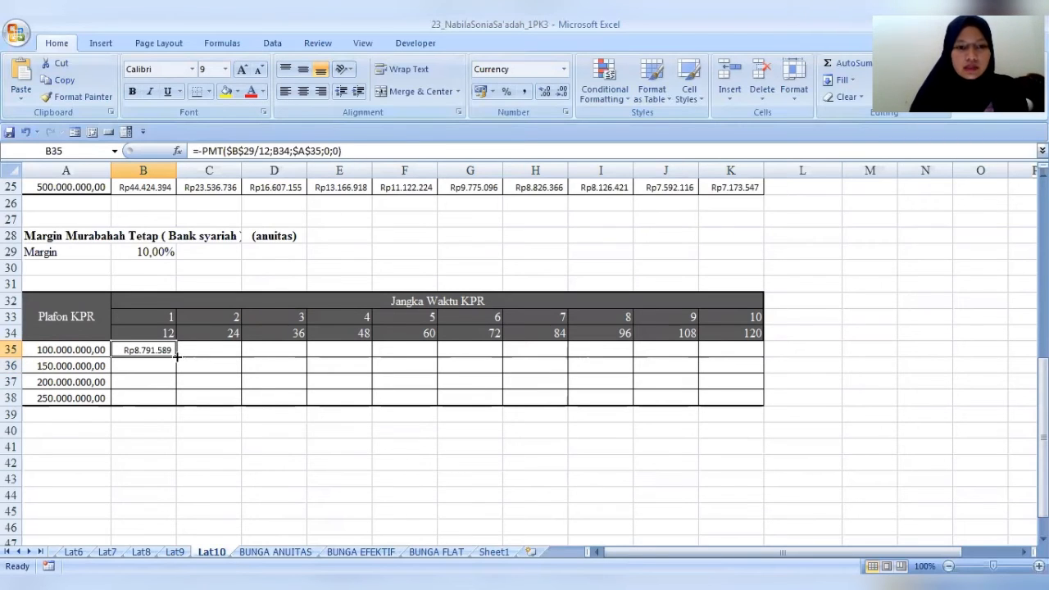
pyautogui.moveTo(176, 357); pyautogui.dragTo(744, 351)
# Enter the installment formula =PMT(B29/12;B34;A36;0;0) in B36 for the 150.000.000 plafon
pyautogui.click(165, 366)
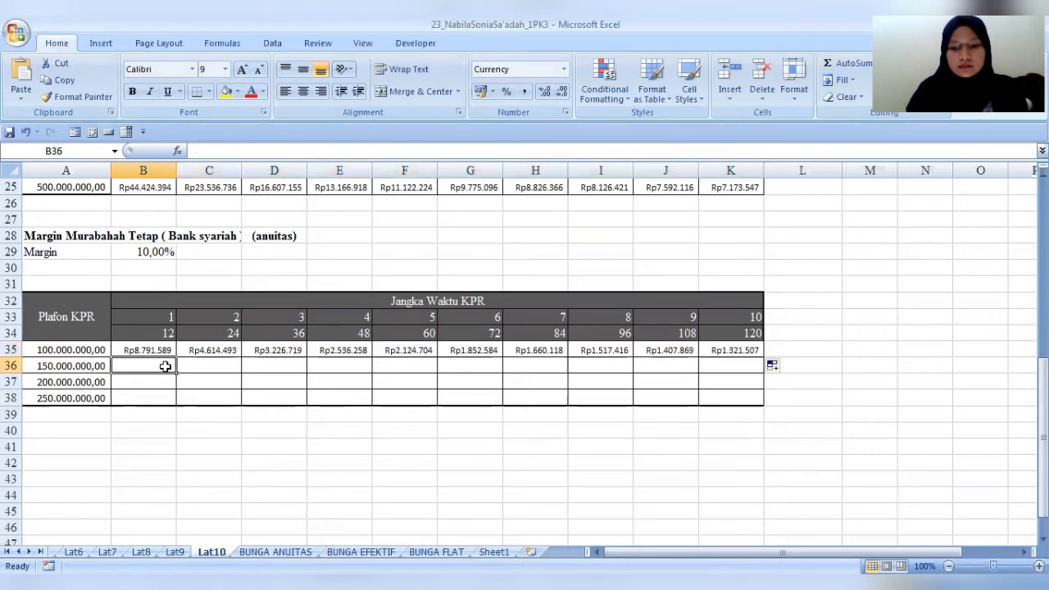
pyautogui.write('=p')
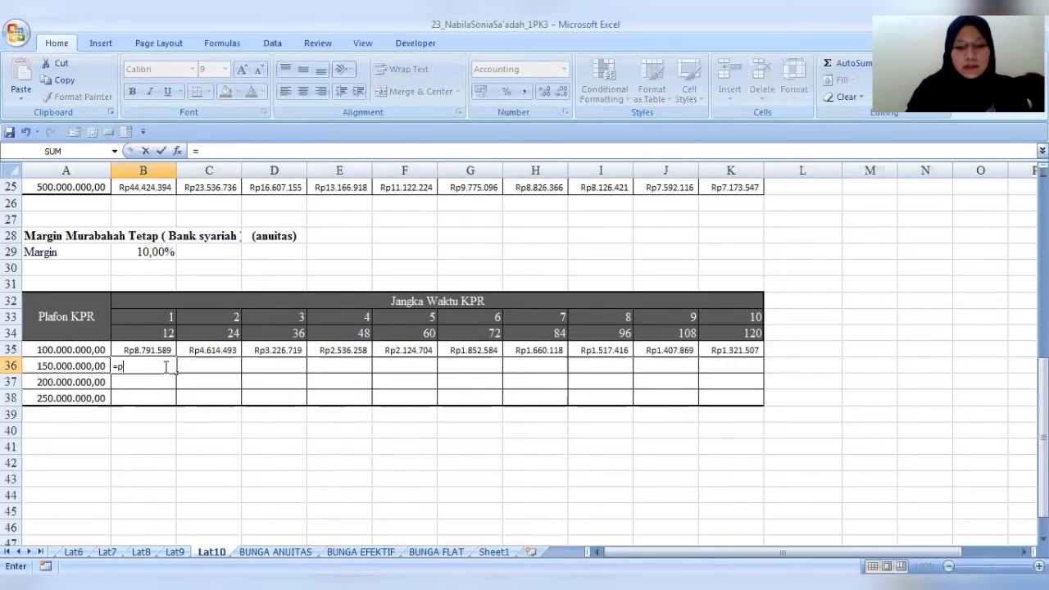
pyautogui.write('mt')
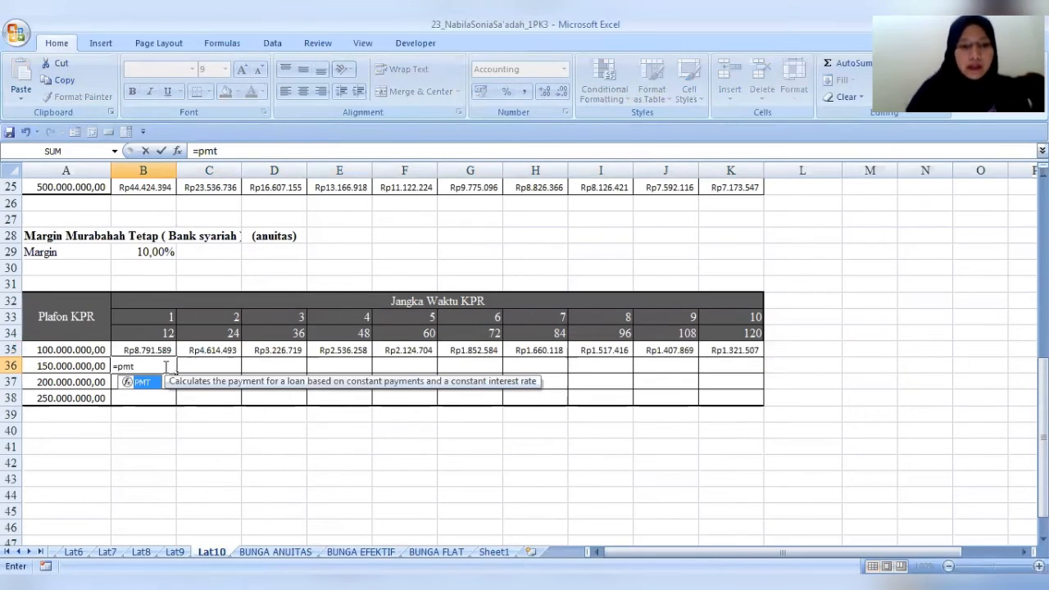
pyautogui.write('(')
pyautogui.click(162, 254)
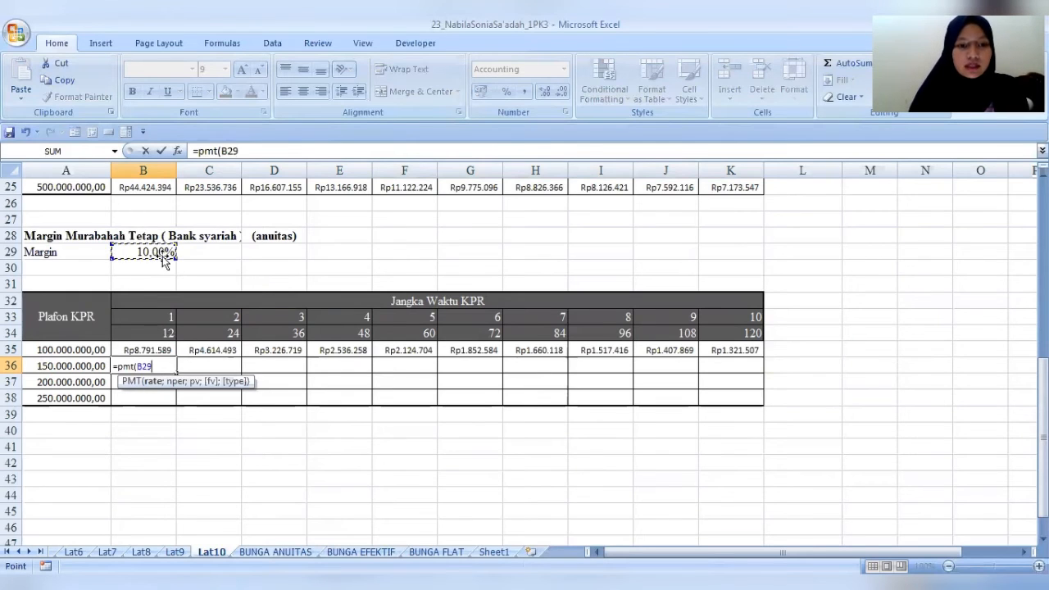
pyautogui.write('/12')
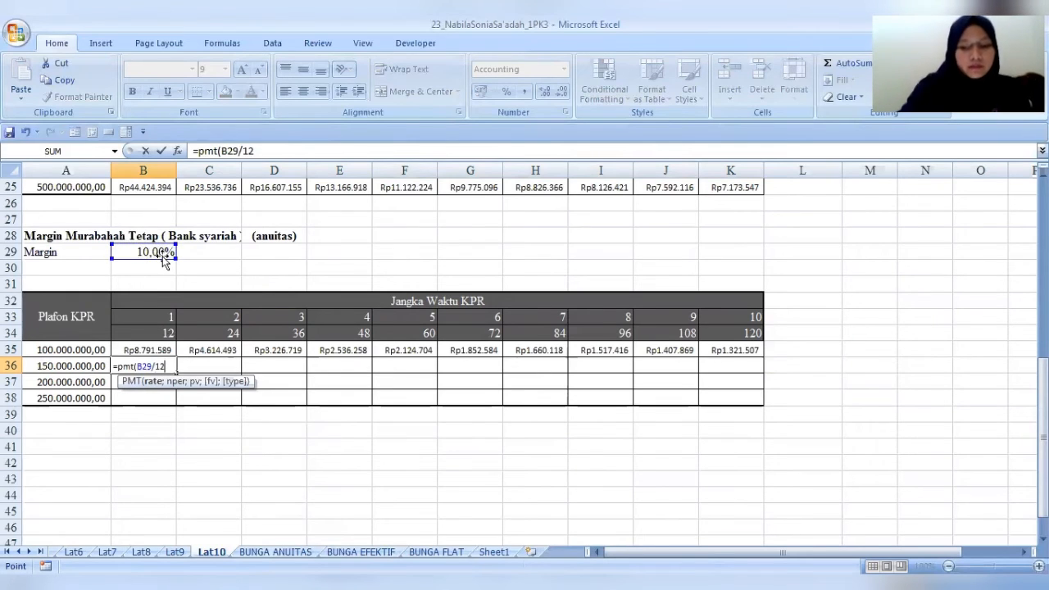
pyautogui.write(';')
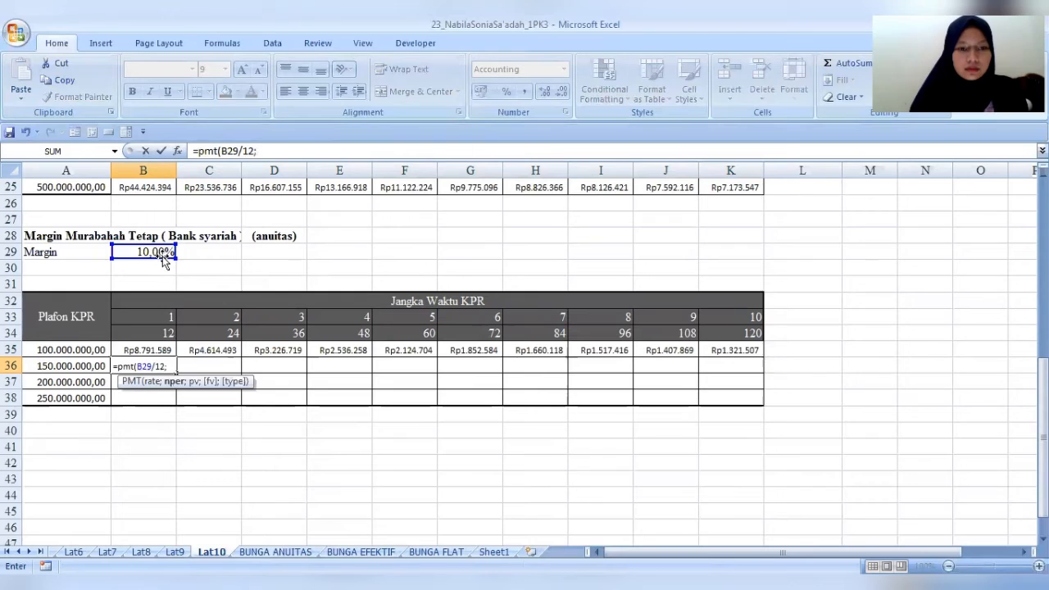
pyautogui.click(144, 333)
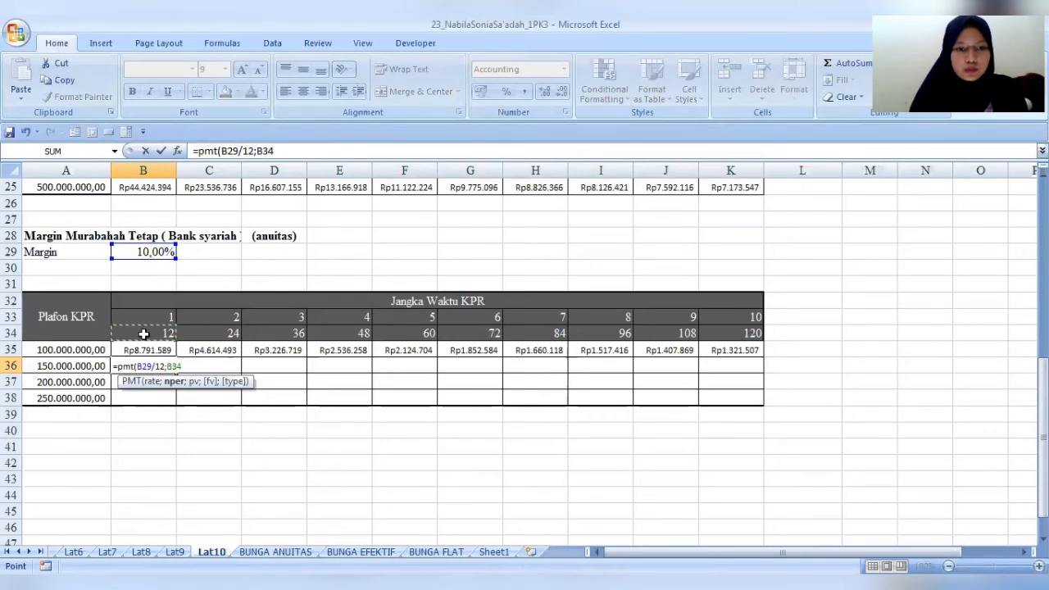
pyautogui.write(';')
pyautogui.click(85, 365)
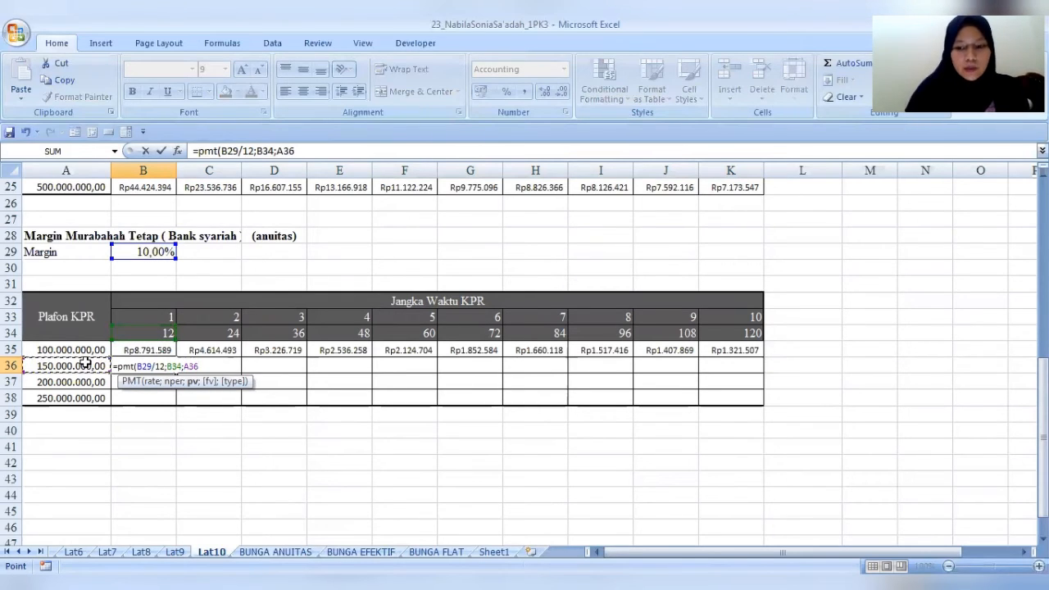
pyautogui.write(';')
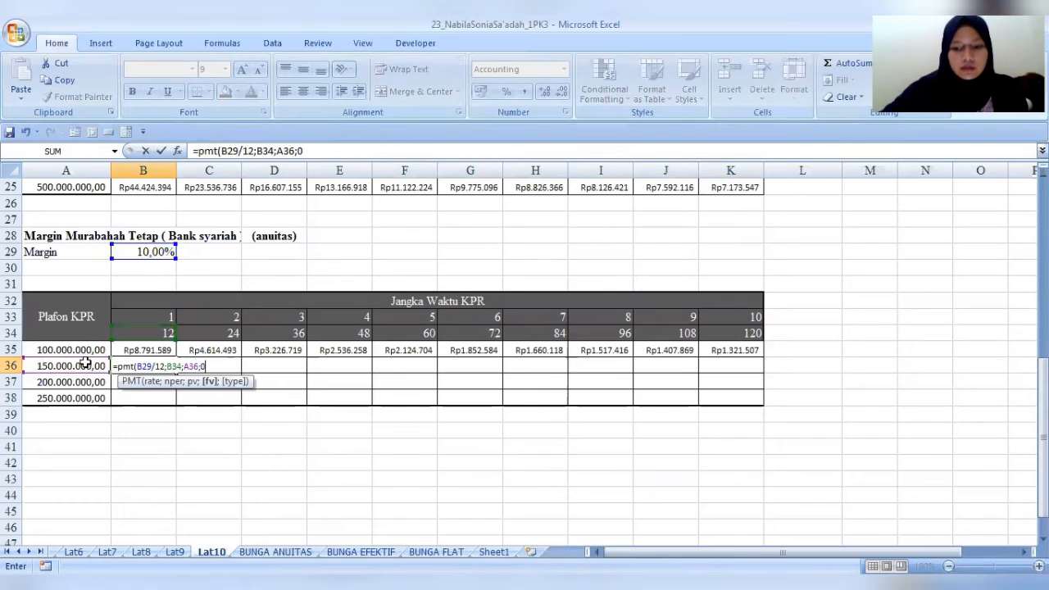
pyautogui.write('0;0)')
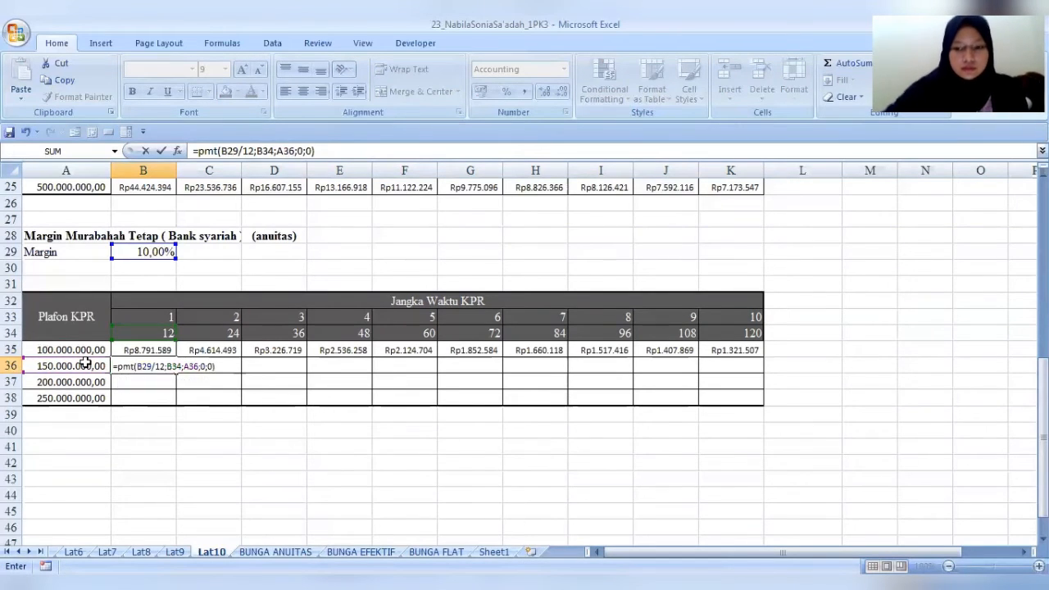
pyautogui.press('Return')
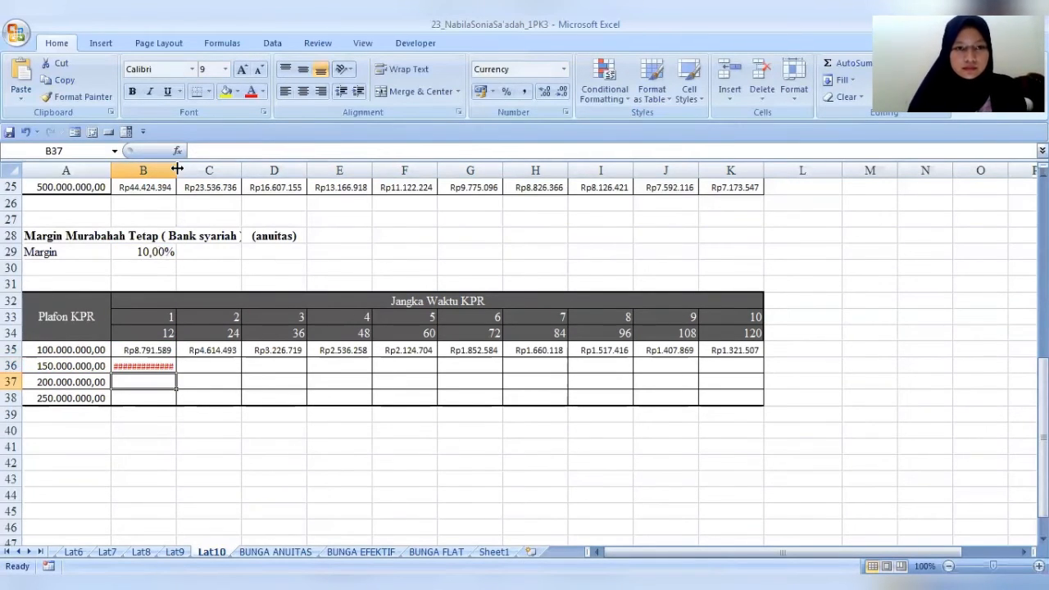
# Widen column B slightly and change the B36 formula to =-PMT($B$29/12;B34;$A$36;0;0)
pyautogui.moveTo(175, 170); pyautogui.dragTo(191, 164)
pyautogui.click(157, 365)
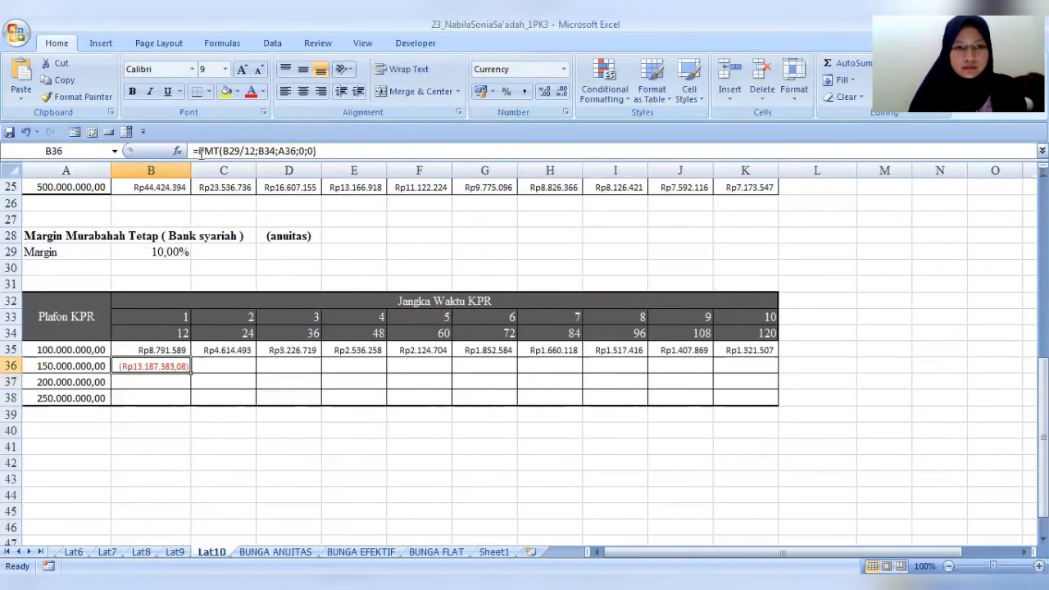
pyautogui.click(201, 151)
pyautogui.write('-')
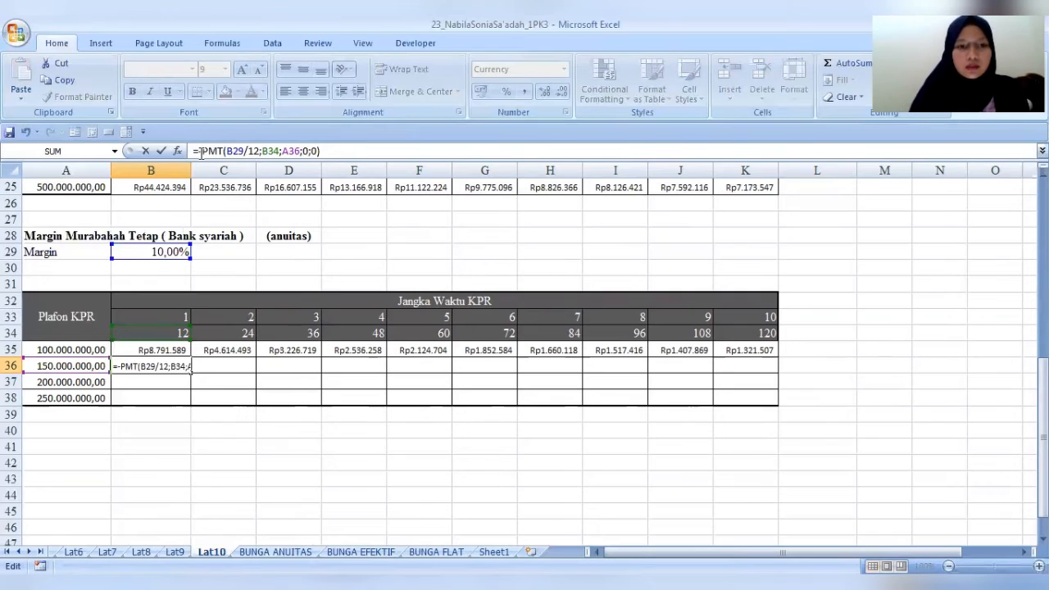
pyautogui.click(236, 151)
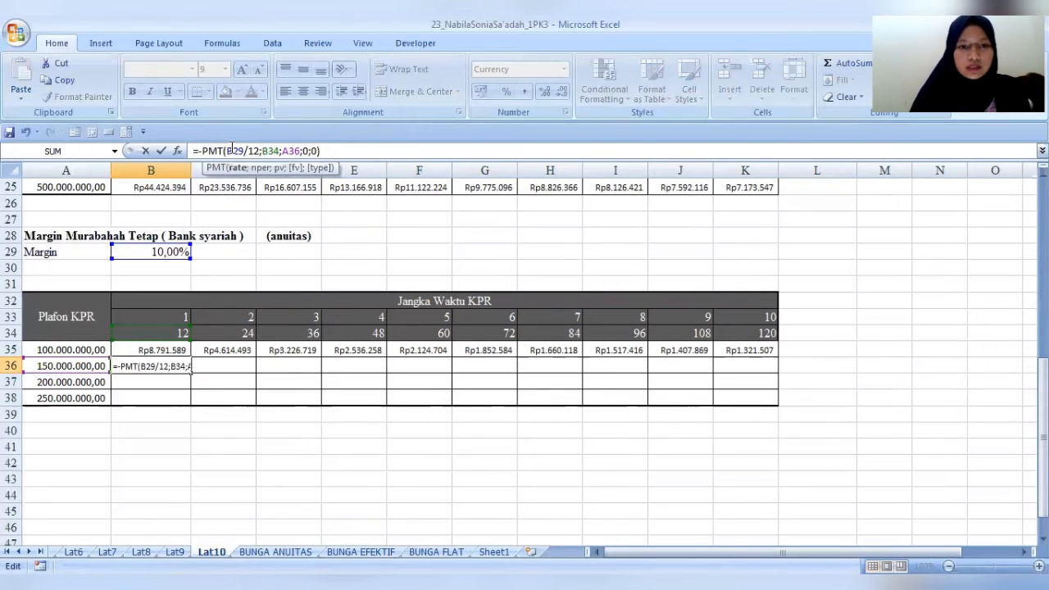
pyautogui.doubleClick(232, 151)
pyautogui.press('F4')
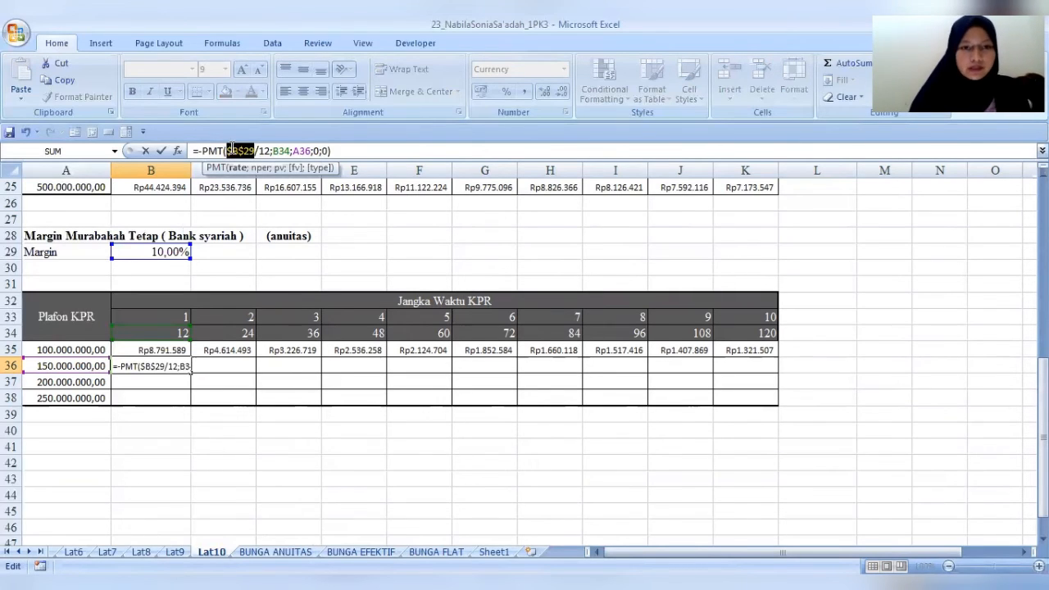
pyautogui.click(302, 150)
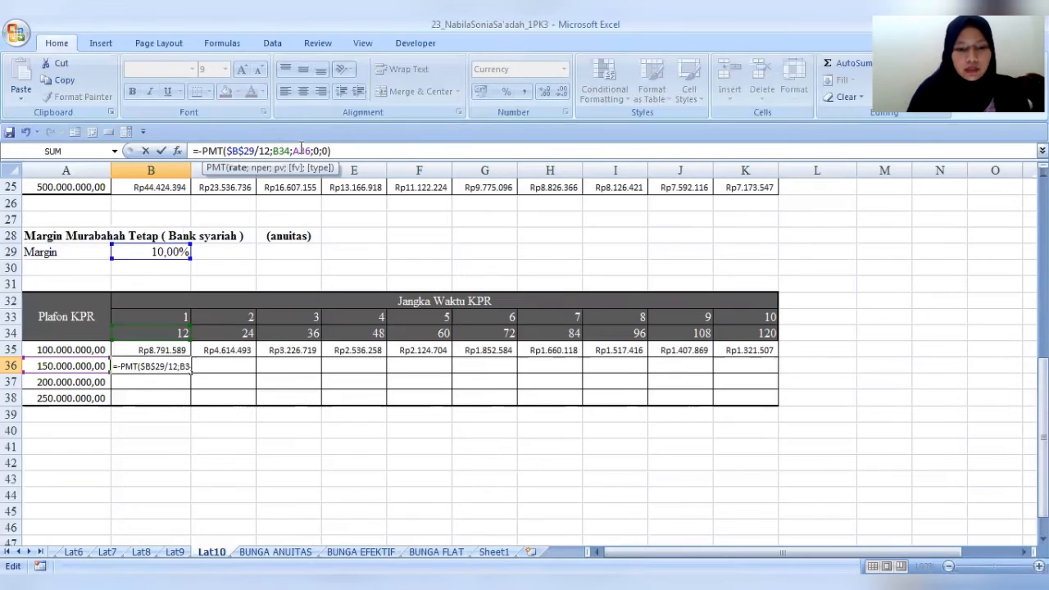
pyautogui.doubleClick(301, 150)
pyautogui.press('Return')
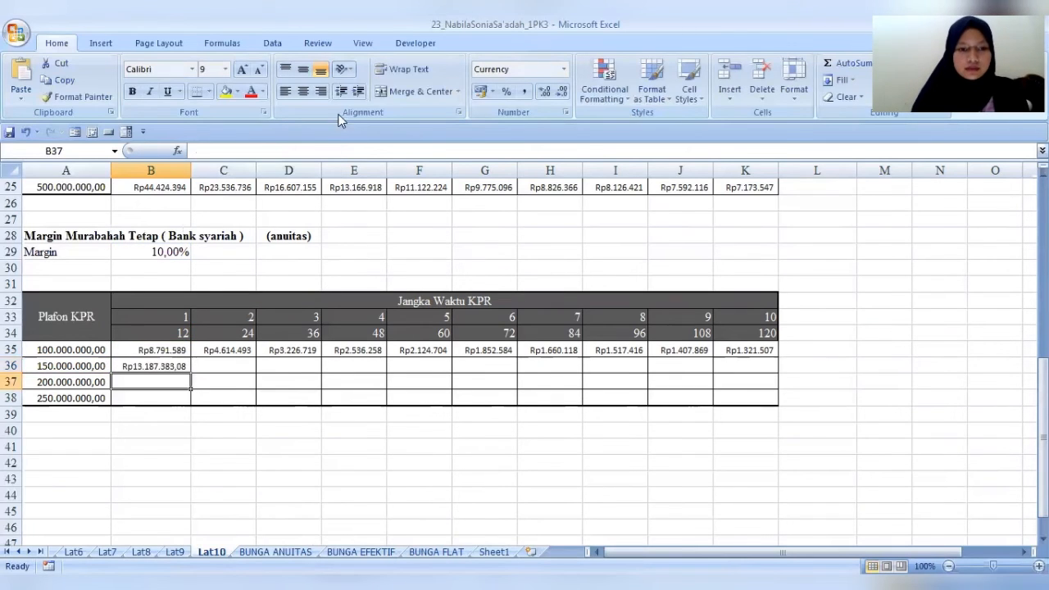
# Fill the B36 formula across to K36 and format the installments in B35:K36 with no decimal places
pyautogui.click(143, 369)
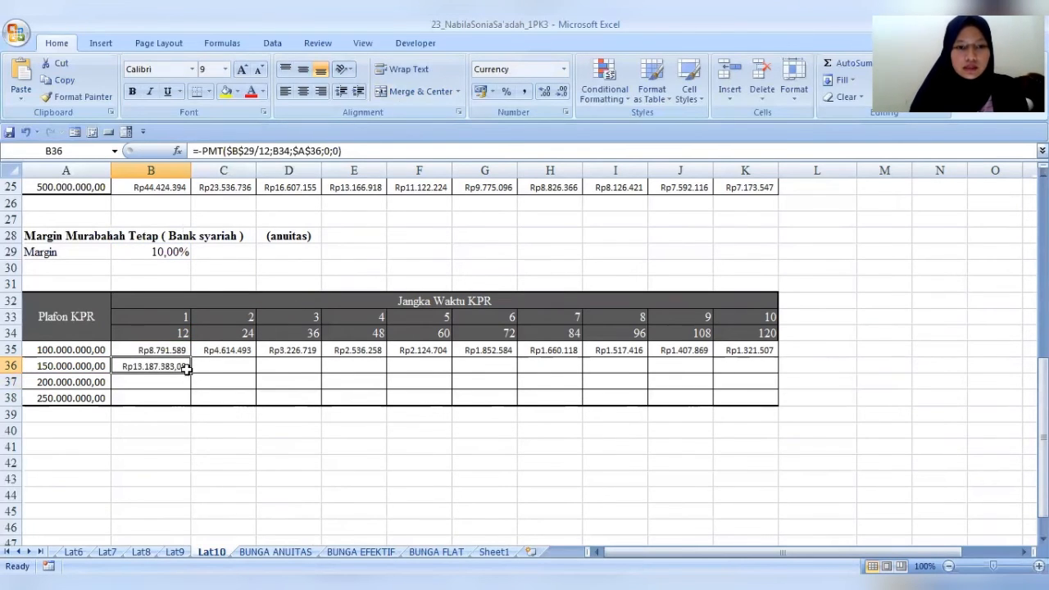
pyautogui.moveTo(190, 371); pyautogui.dragTo(759, 371)
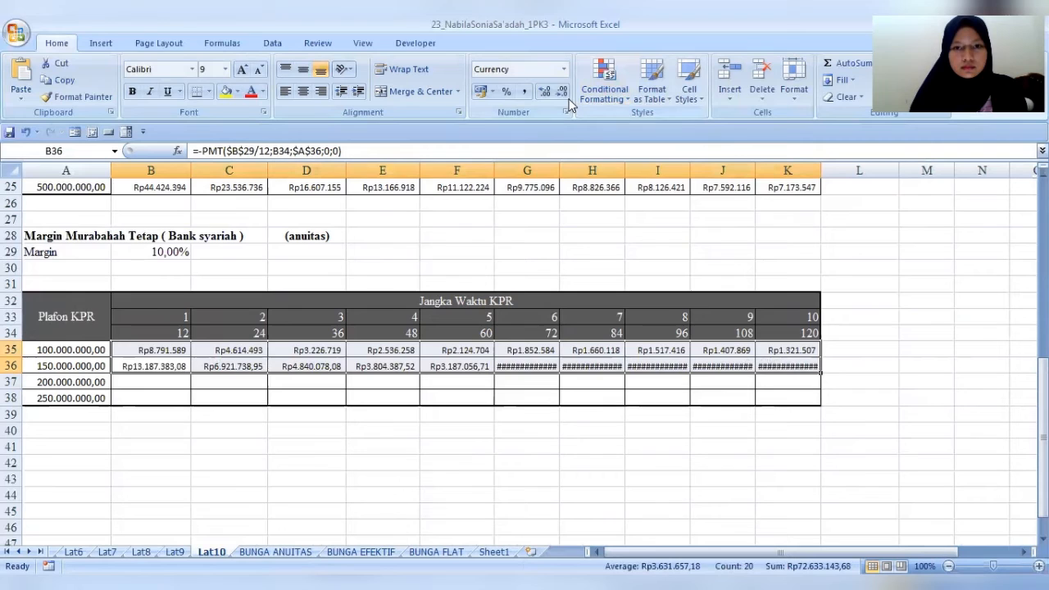
pyautogui.click(564, 94)
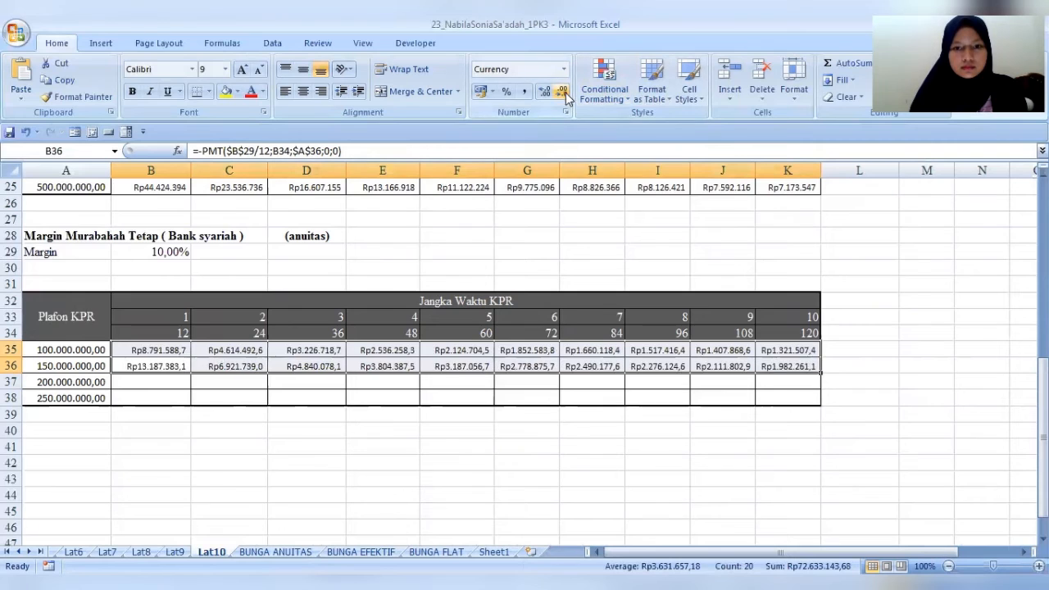
pyautogui.click(564, 94)
# Enter the installment formula =PMT(B29/12;B34;A37;0;0) in B37 for the 200.000.000 plafon
pyautogui.click(170, 378)
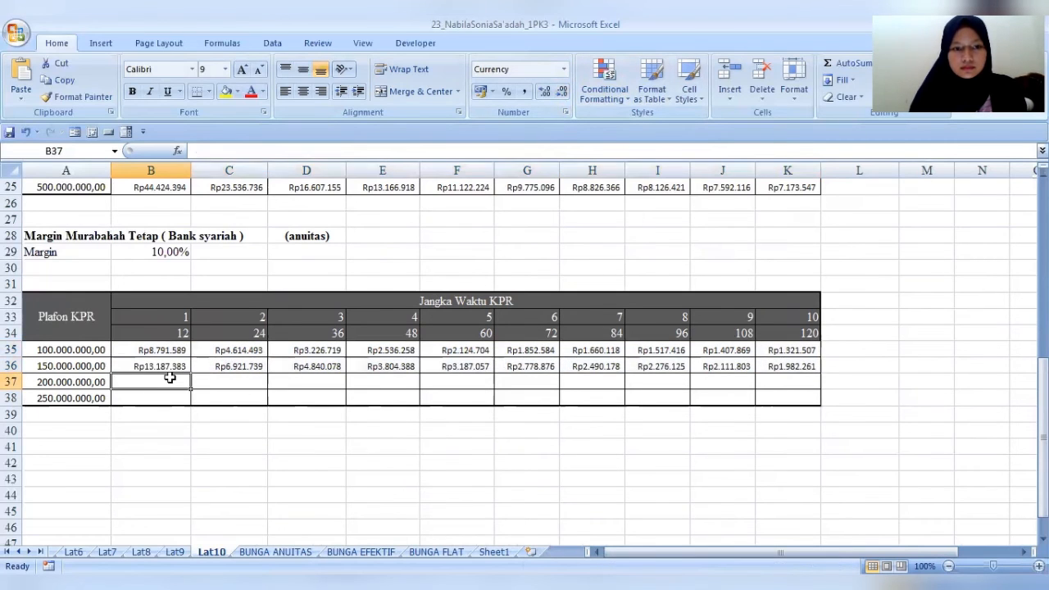
pyautogui.write('=p')
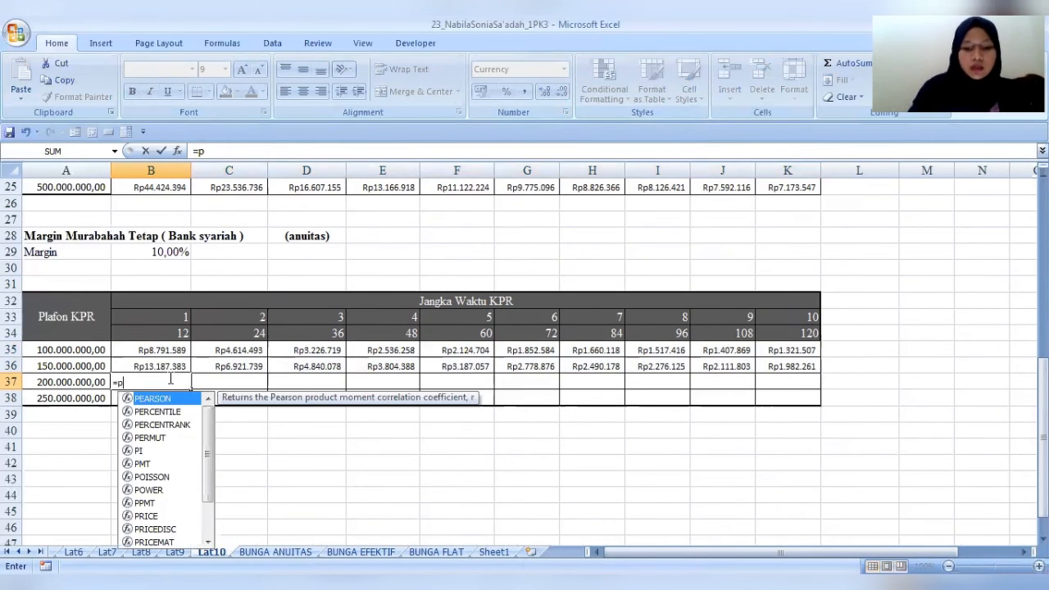
pyautogui.write('mt(')
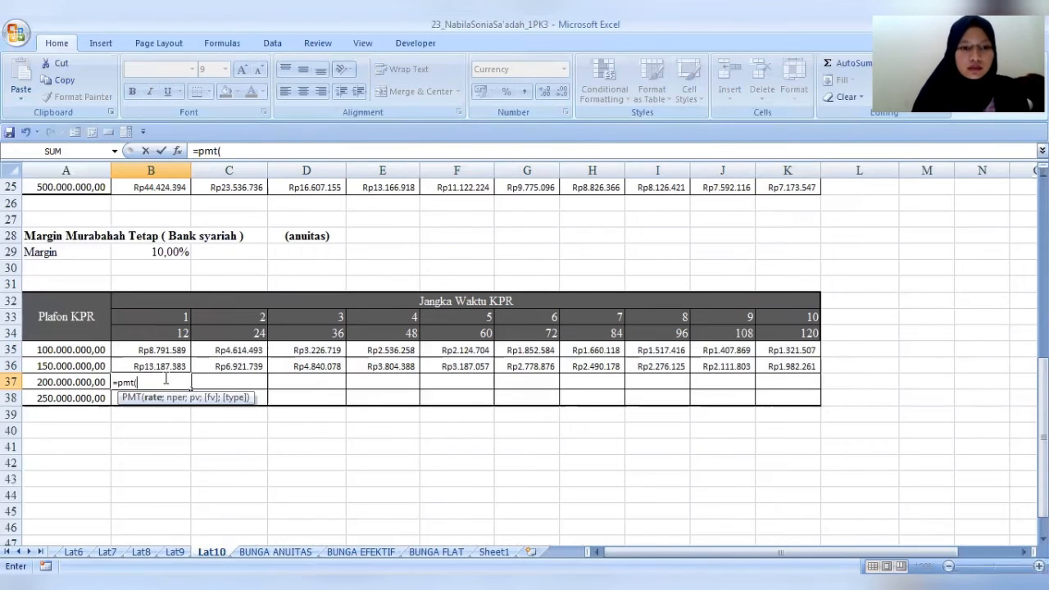
pyautogui.click(155, 256)
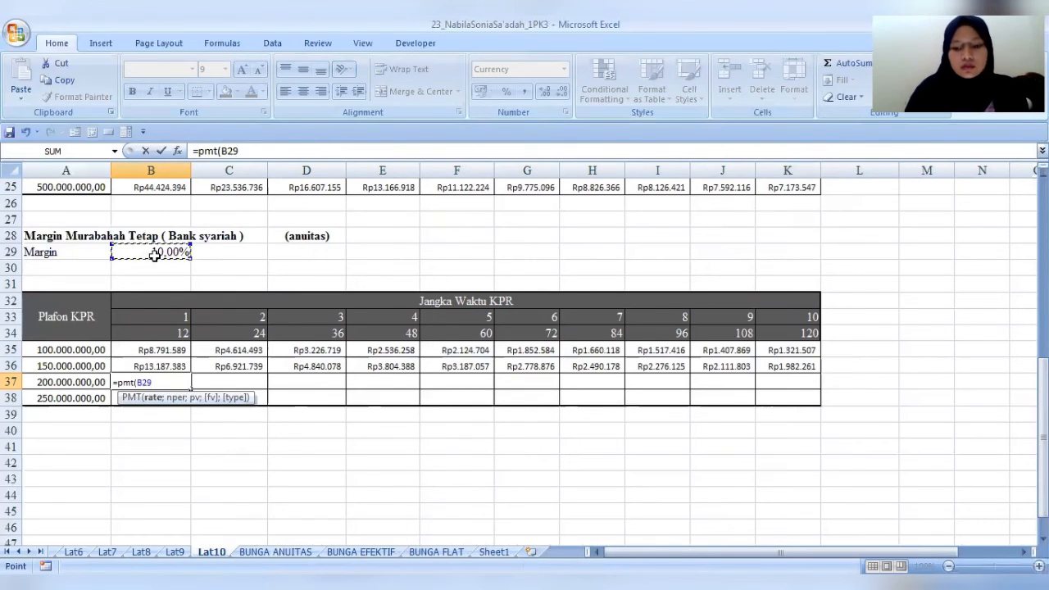
pyautogui.write('/12')
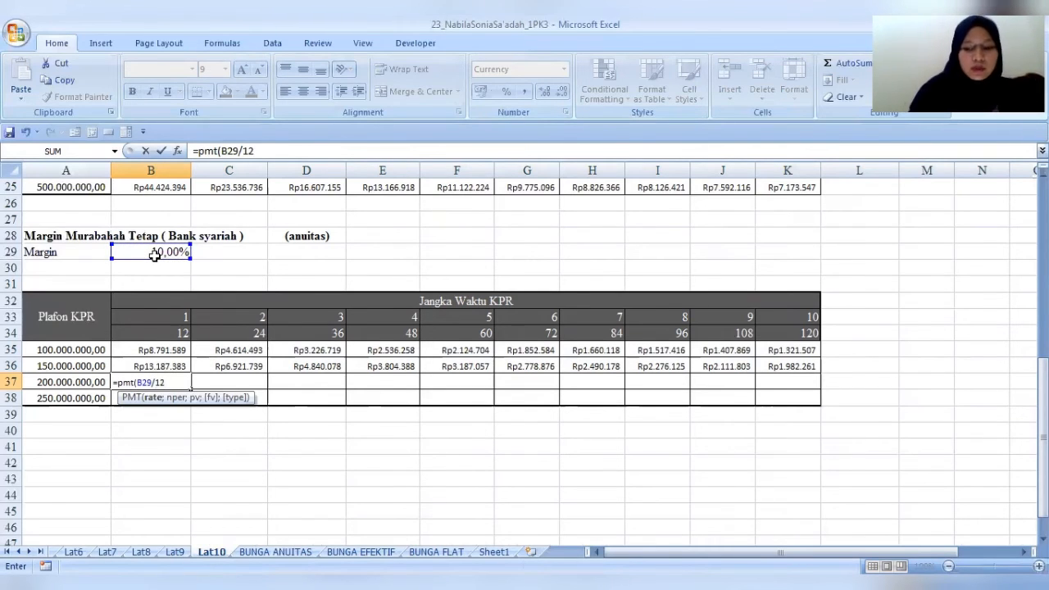
pyautogui.write(';')
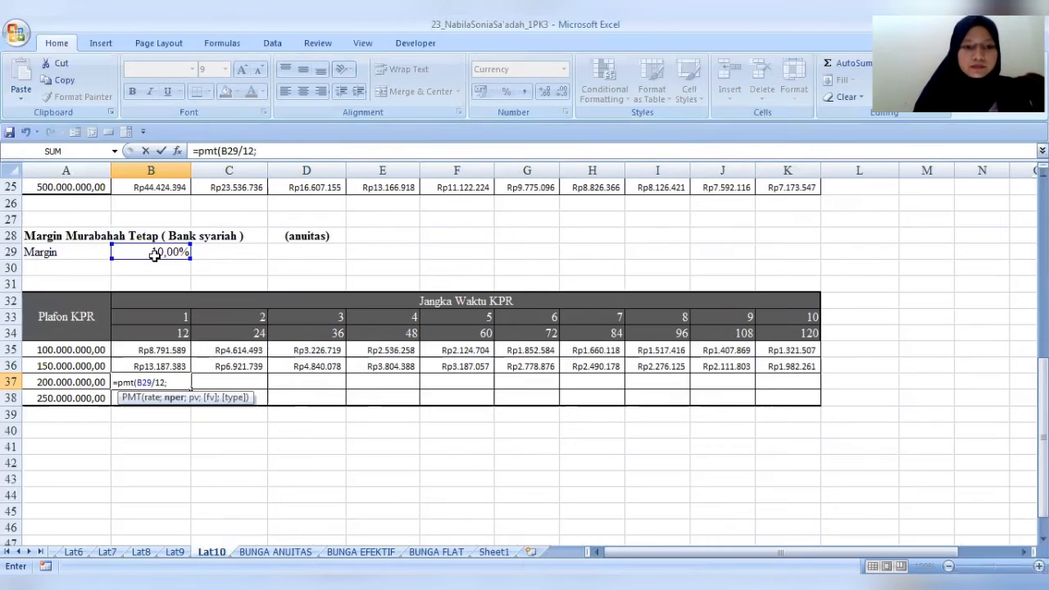
pyautogui.click(146, 337)
pyautogui.write(';')
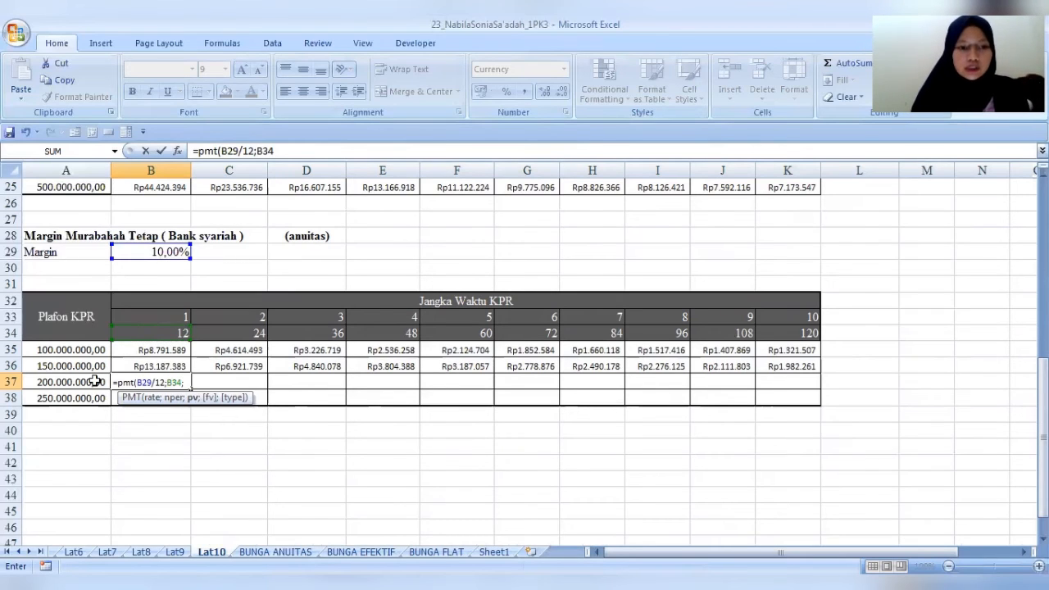
pyautogui.click(95, 381)
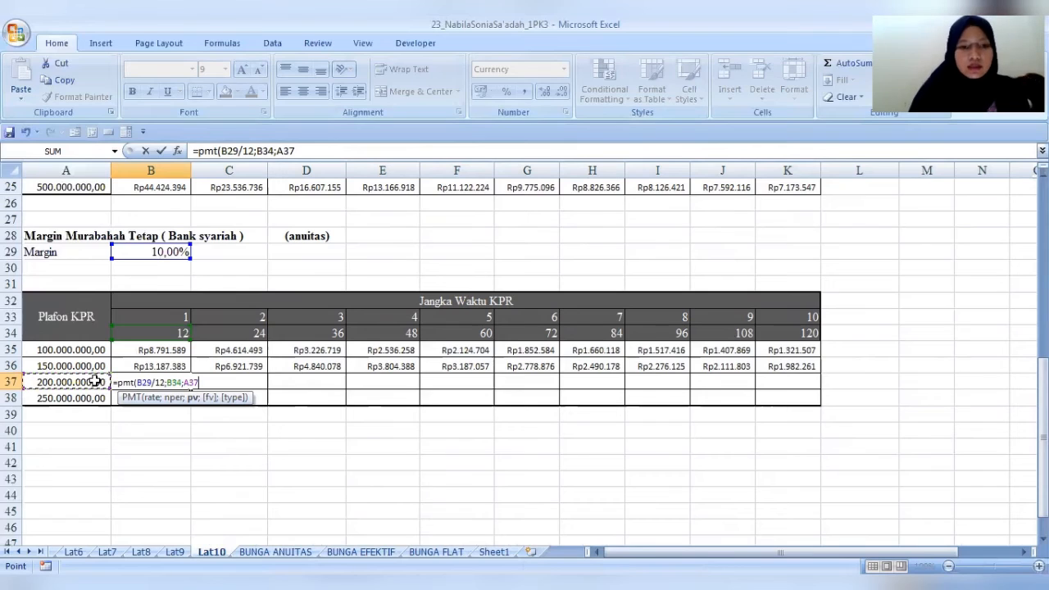
pyautogui.write(';0')
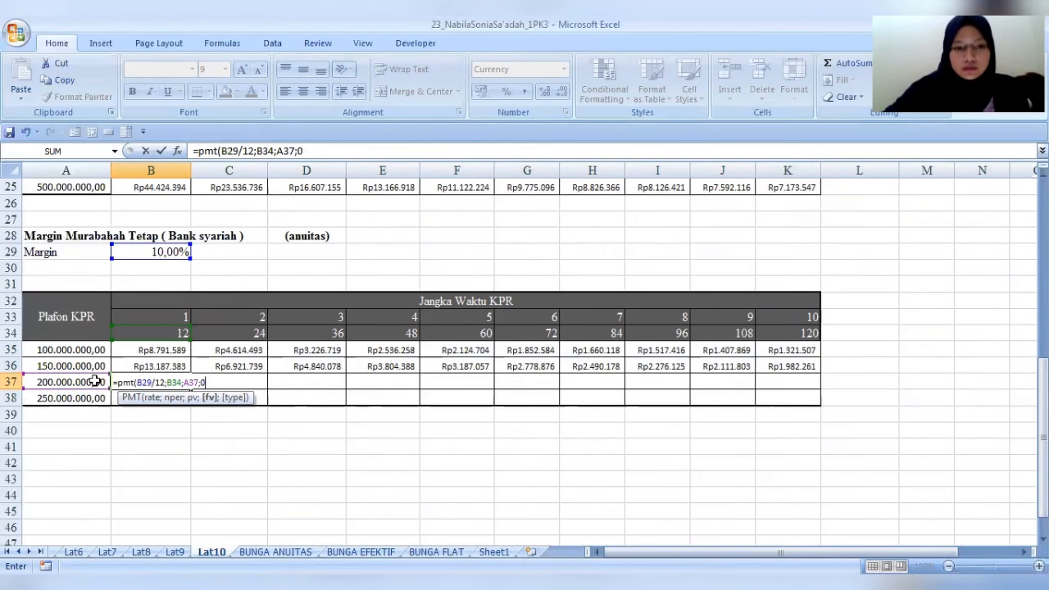
pyautogui.write(';')
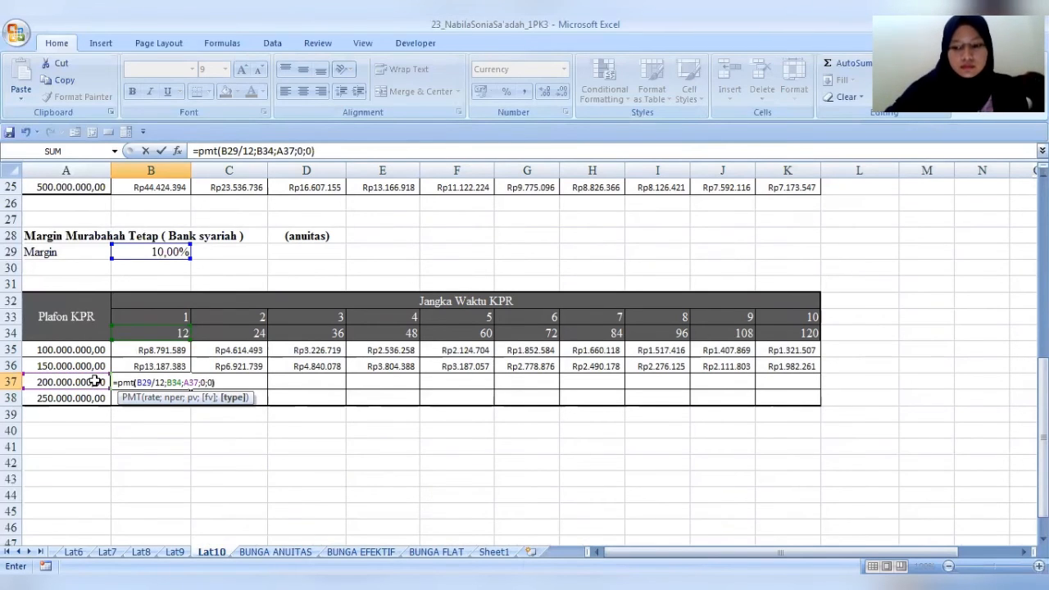
pyautogui.write('0)')
pyautogui.press('Return')
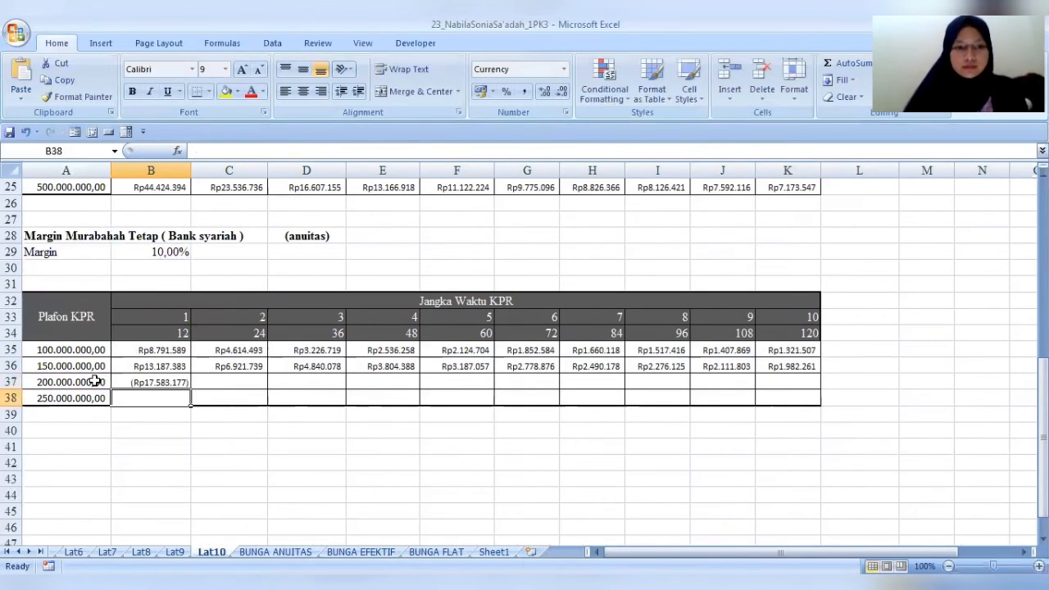
# Change the B37 formula to =-PMT($B$29/12;B34;$A$37;0;0) and fill it across to K37
pyautogui.click(143, 382)
pyautogui.click(194, 151)
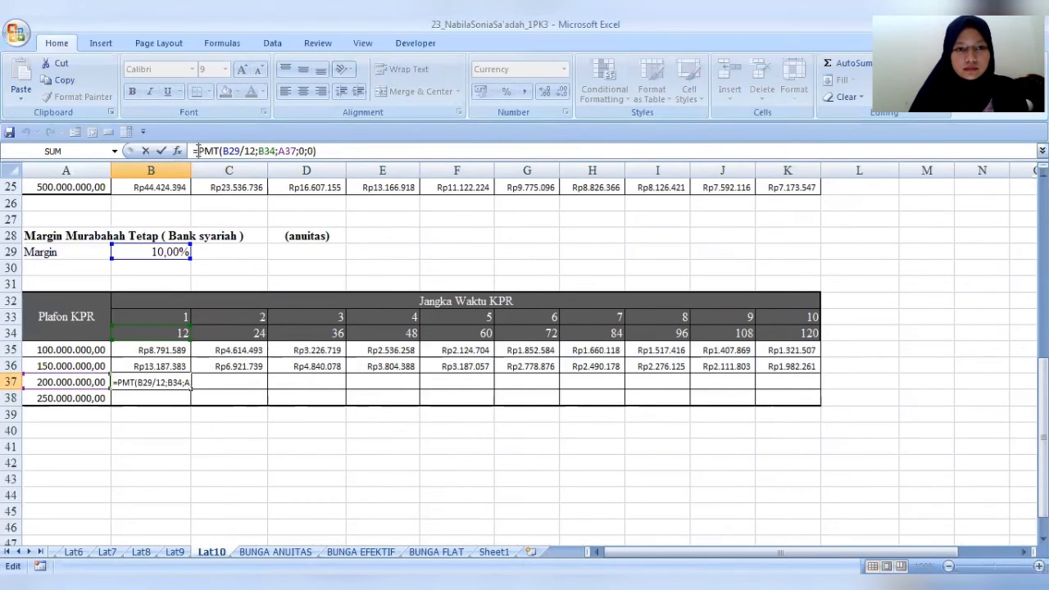
pyautogui.write('-')
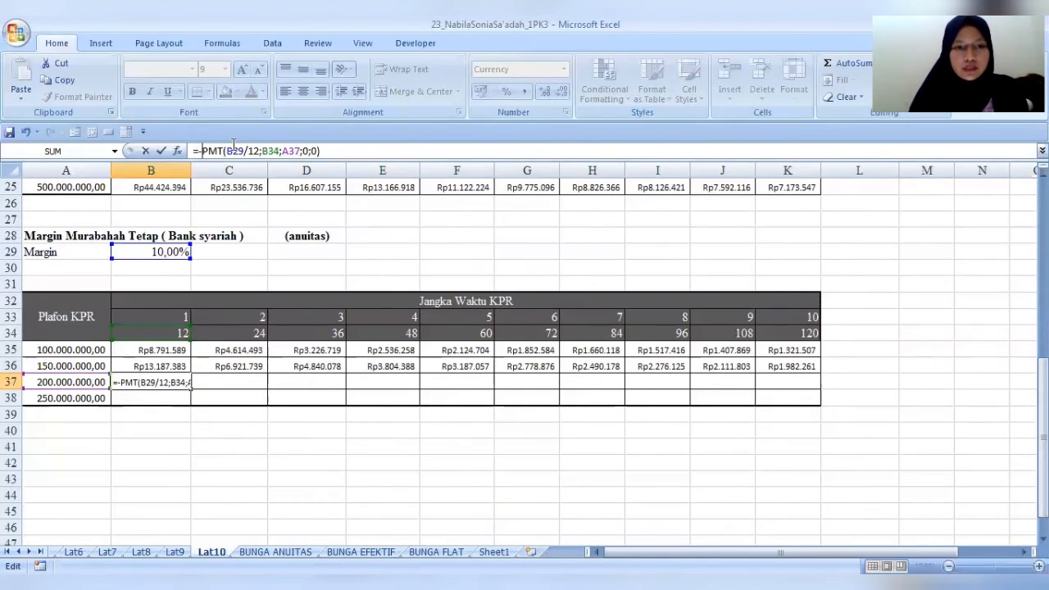
pyautogui.click(232, 151)
pyautogui.press('F4')
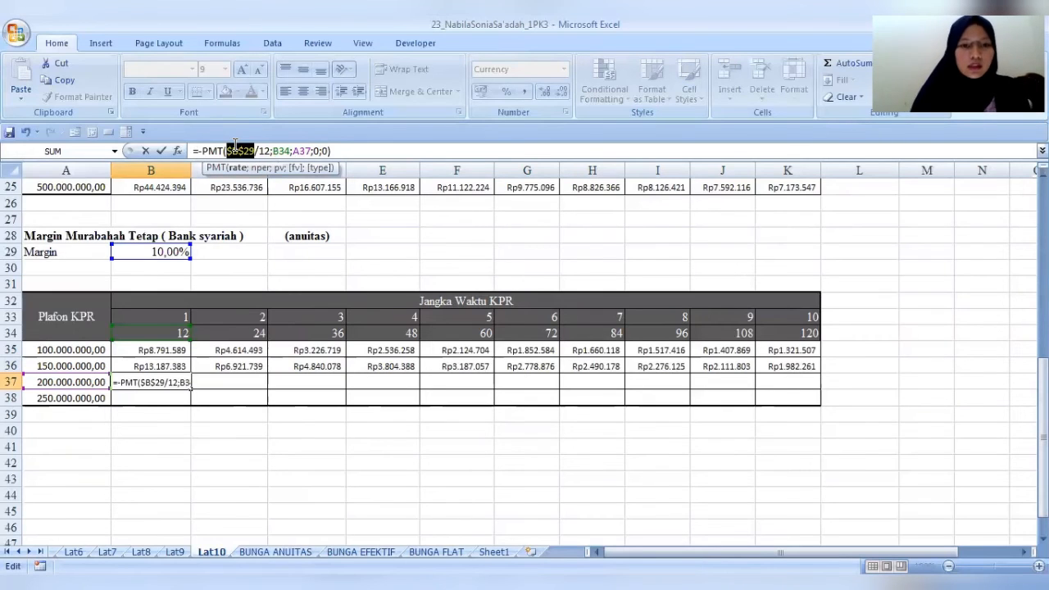
pyautogui.click(301, 151)
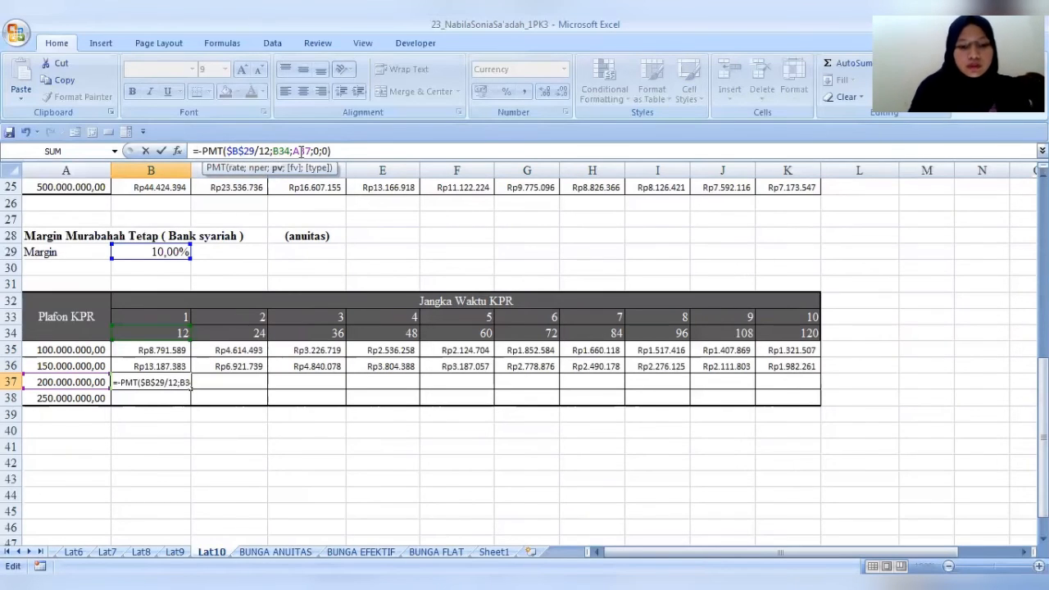
pyautogui.press('F4')
pyautogui.press('Return')
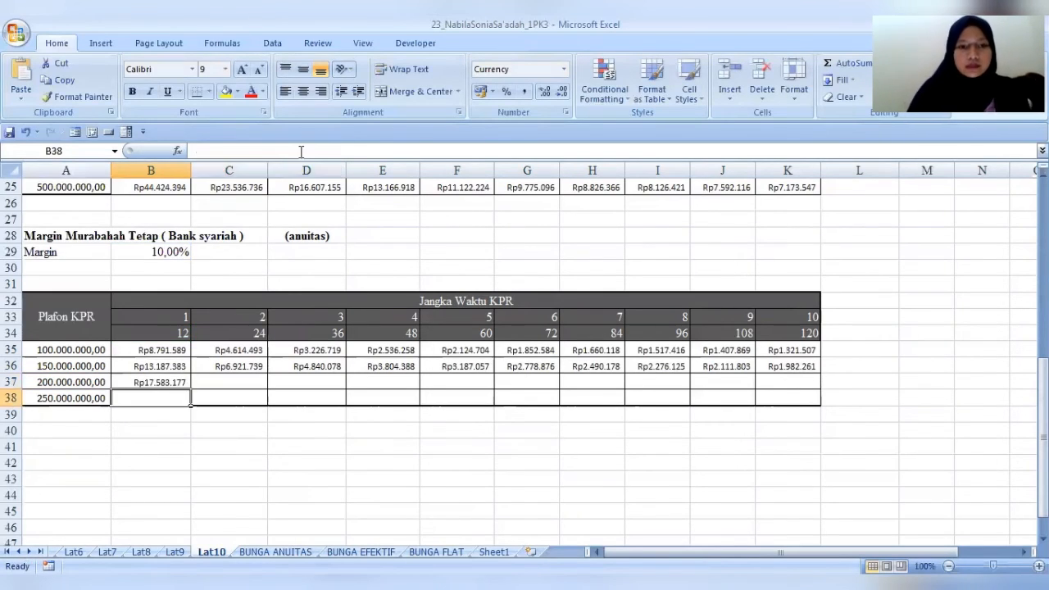
pyautogui.click(187, 382)
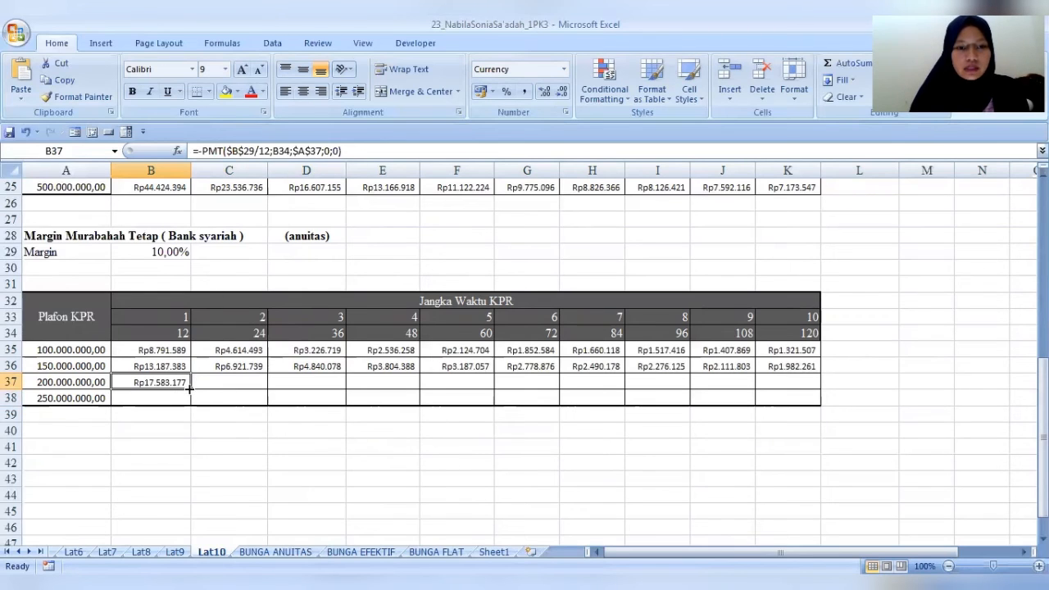
pyautogui.moveTo(189, 389); pyautogui.dragTo(802, 389)
# Enter the installment formula =PMT(B29/12;B34;A38;0;0) in B38 for the 250.000.000 plafon
pyautogui.click(160, 402)
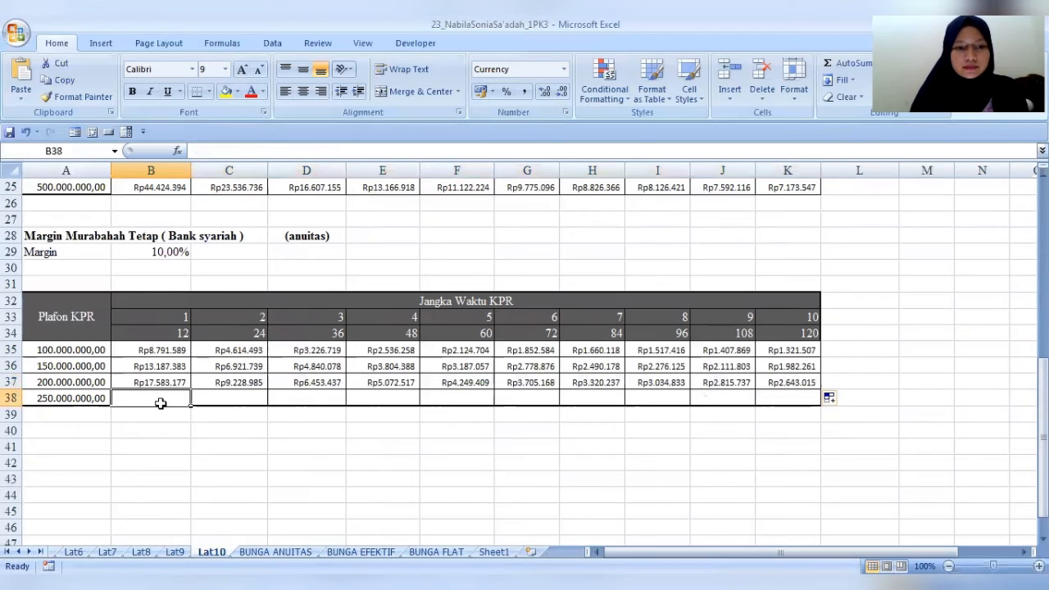
pyautogui.write('=')
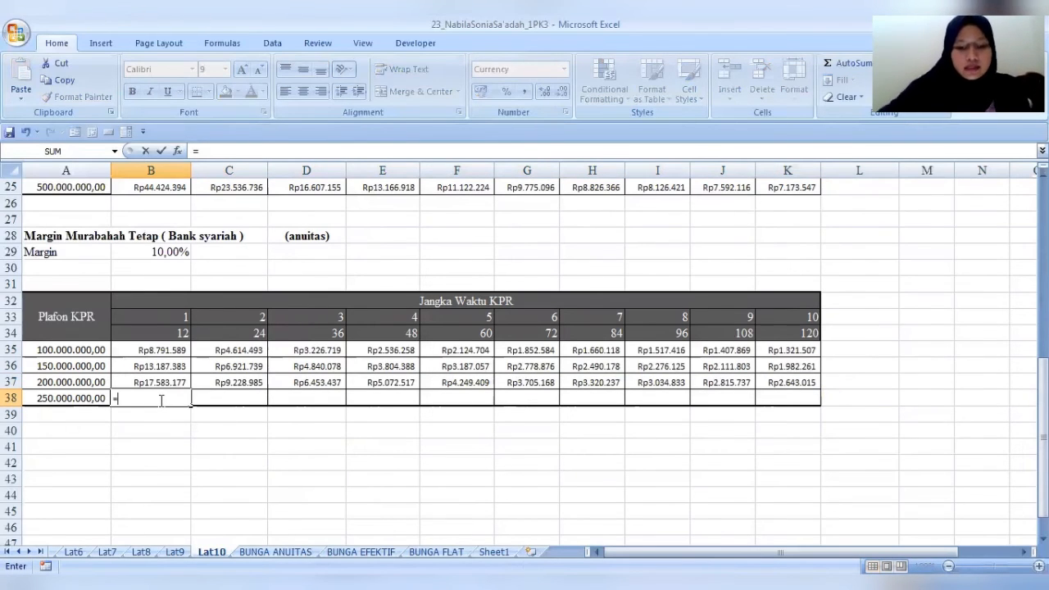
pyautogui.write('pmt(')
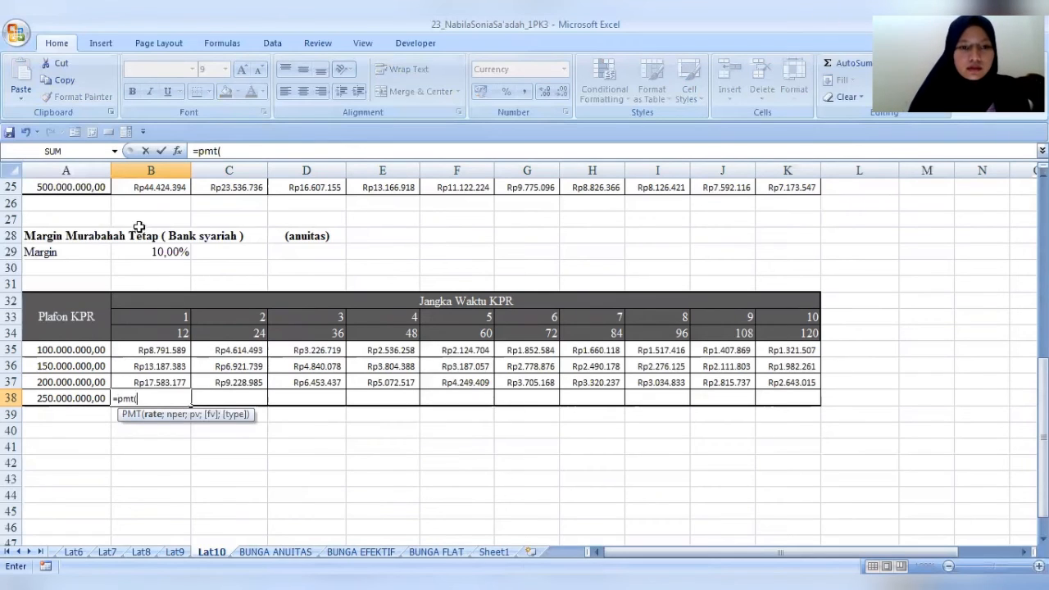
pyautogui.click(163, 249)
pyautogui.write('/12')
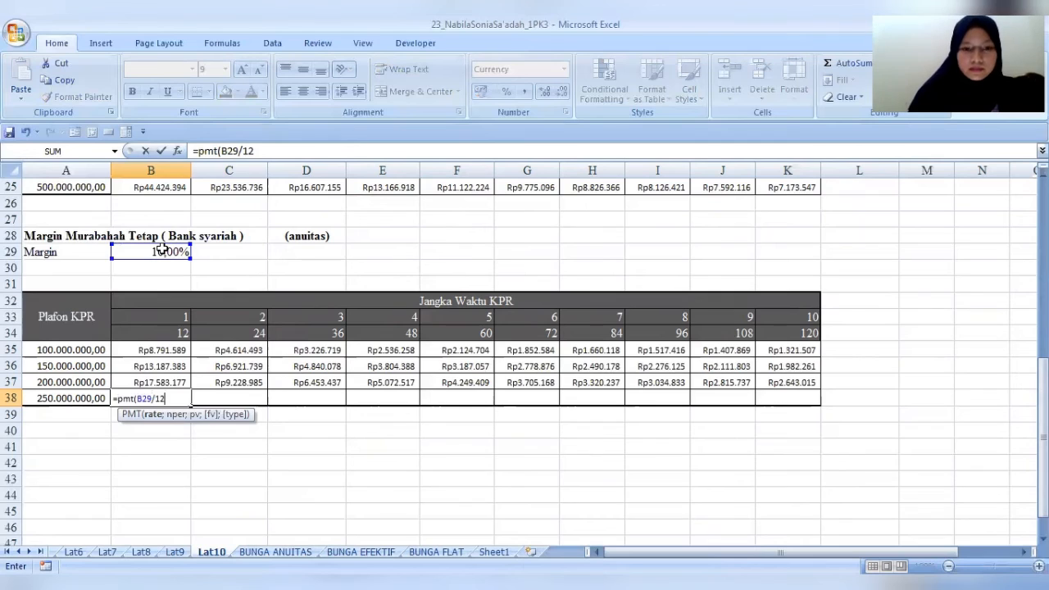
pyautogui.write(';')
pyautogui.click(152, 331)
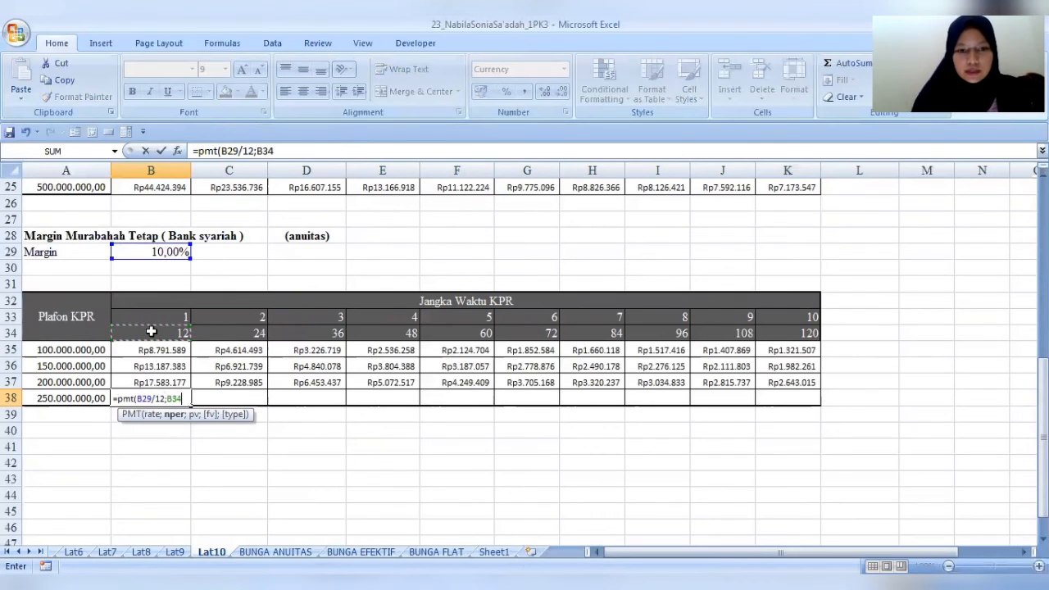
pyautogui.write(';')
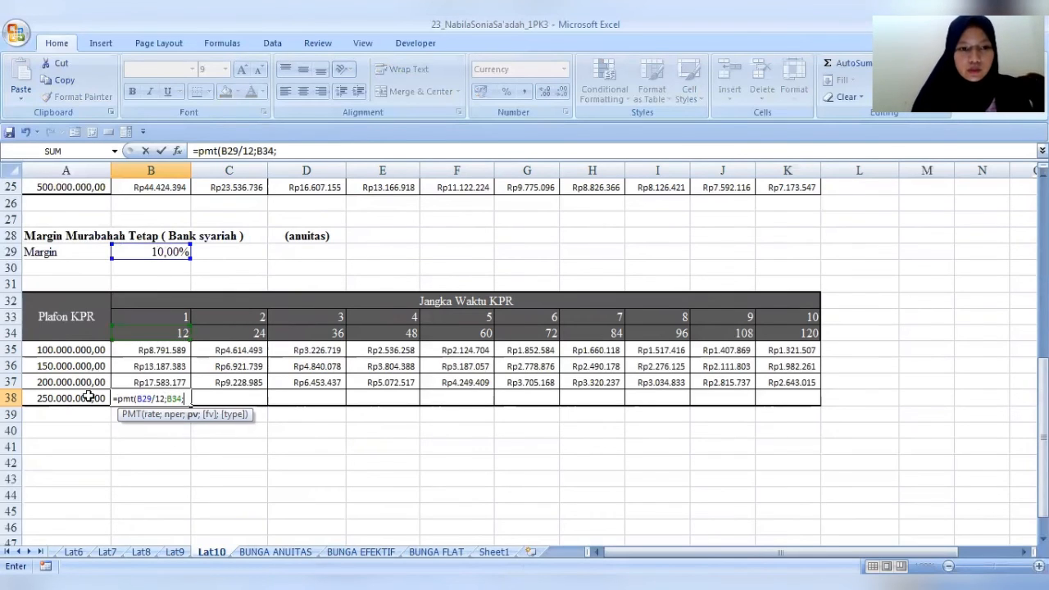
pyautogui.click(88, 396)
pyautogui.write(';0')
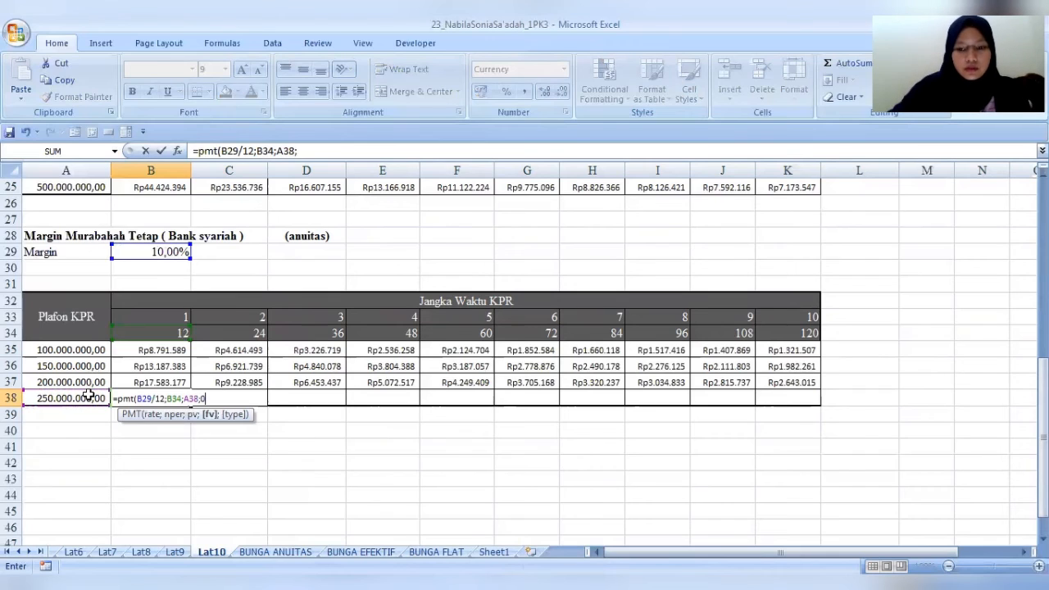
pyautogui.write(';0')
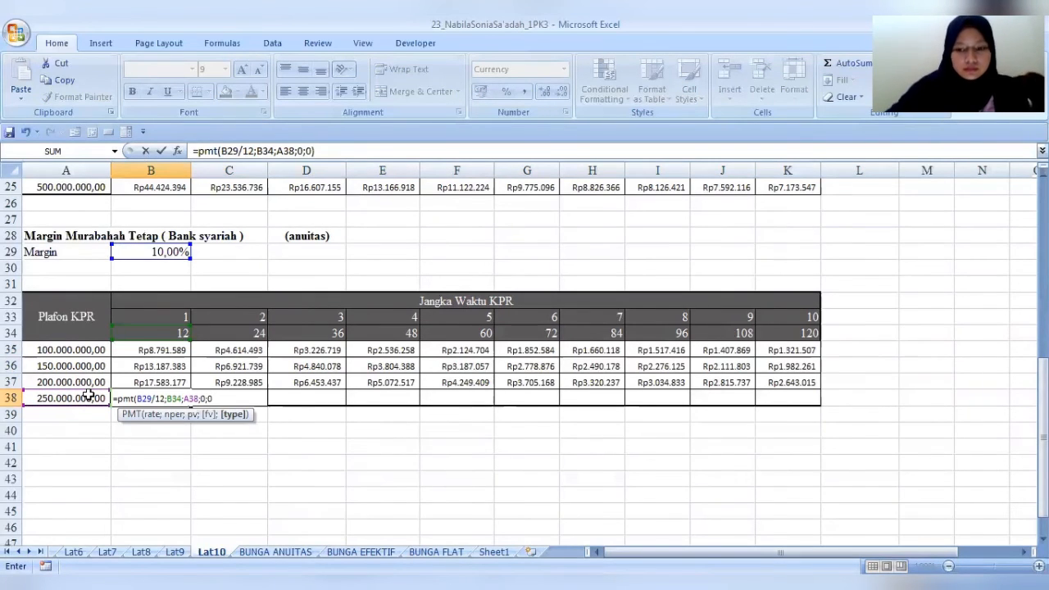
pyautogui.press('Return')
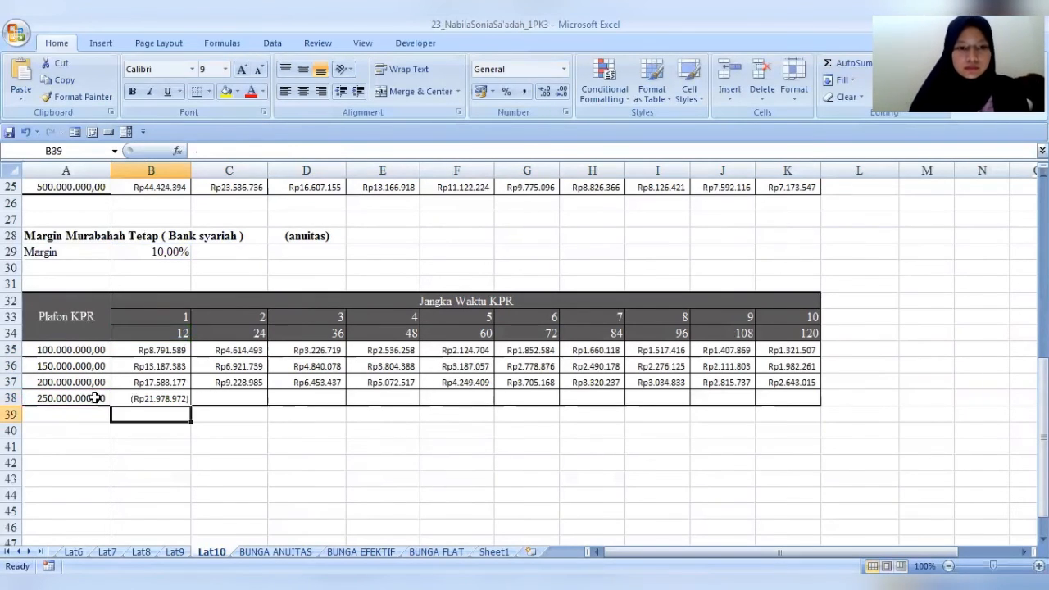
# Change the B38 formula to =-PMT($B$29/12;B34;$A$38;0;0) and fill it across to K38
pyautogui.click(131, 399)
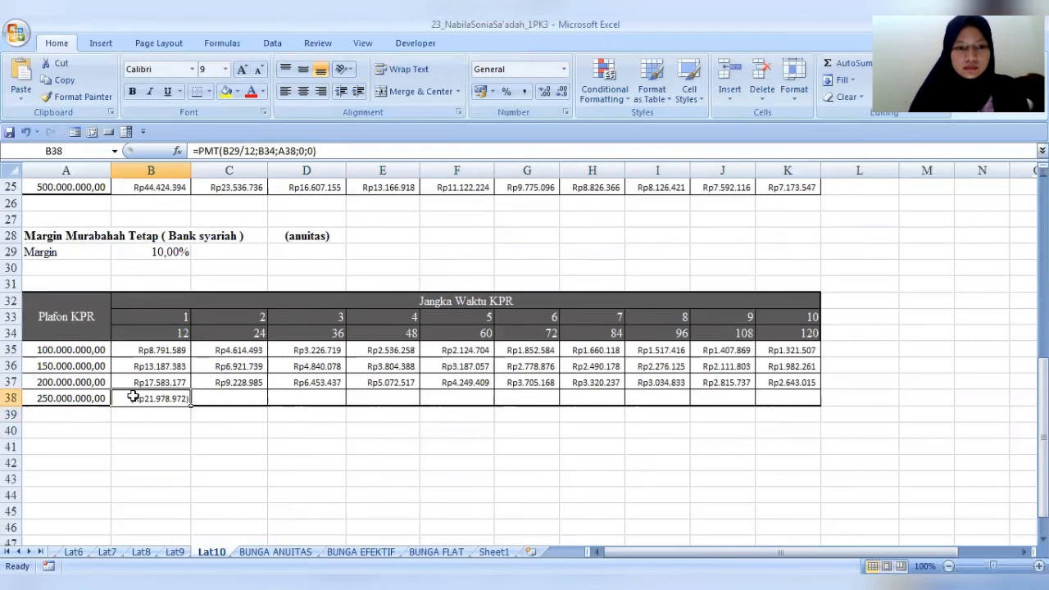
pyautogui.click(197, 150)
pyautogui.write('-')
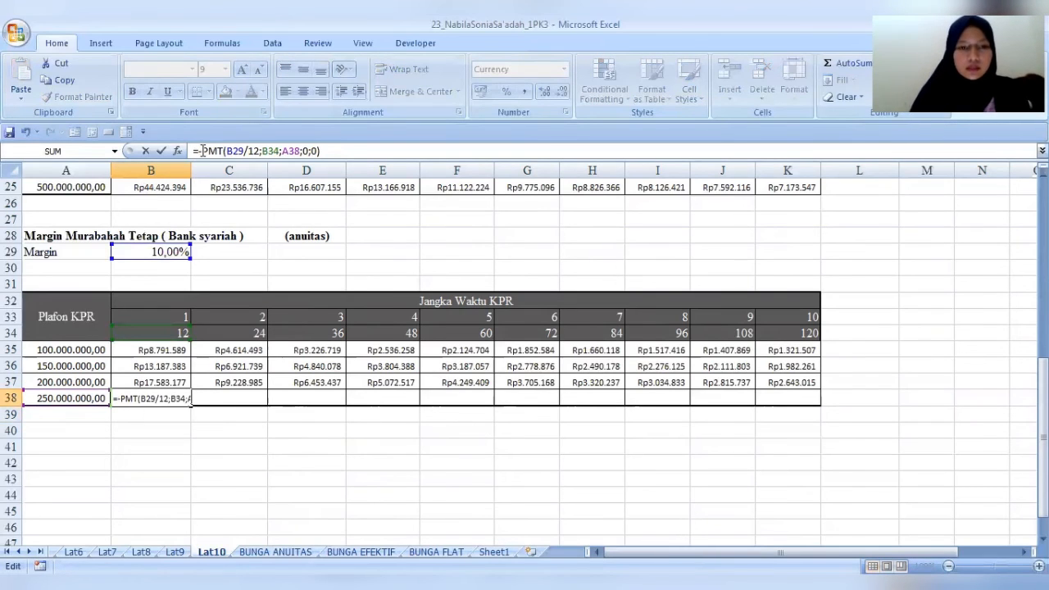
pyautogui.click(237, 150)
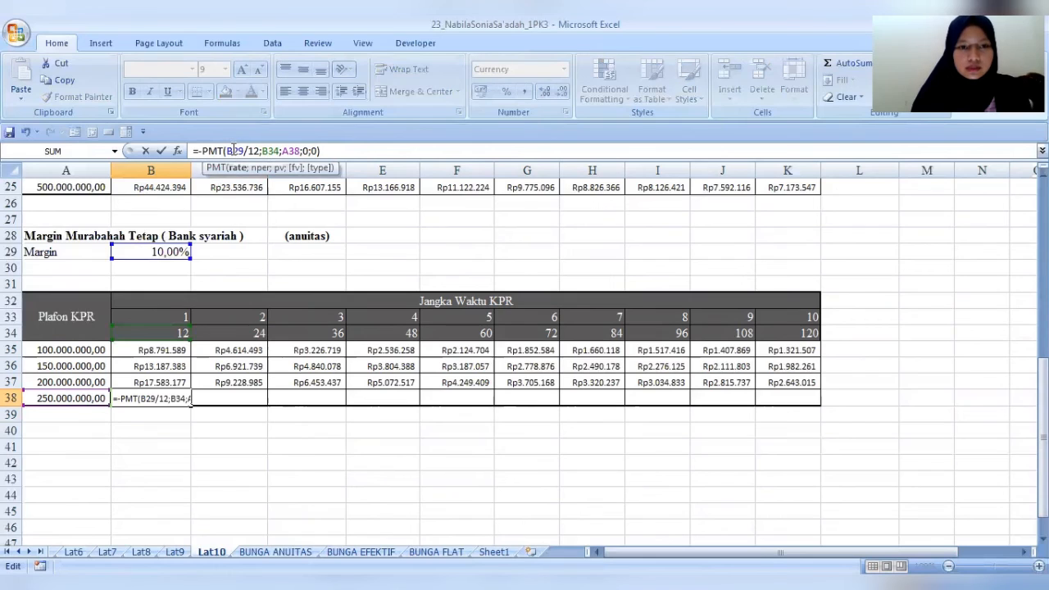
pyautogui.press('F4')
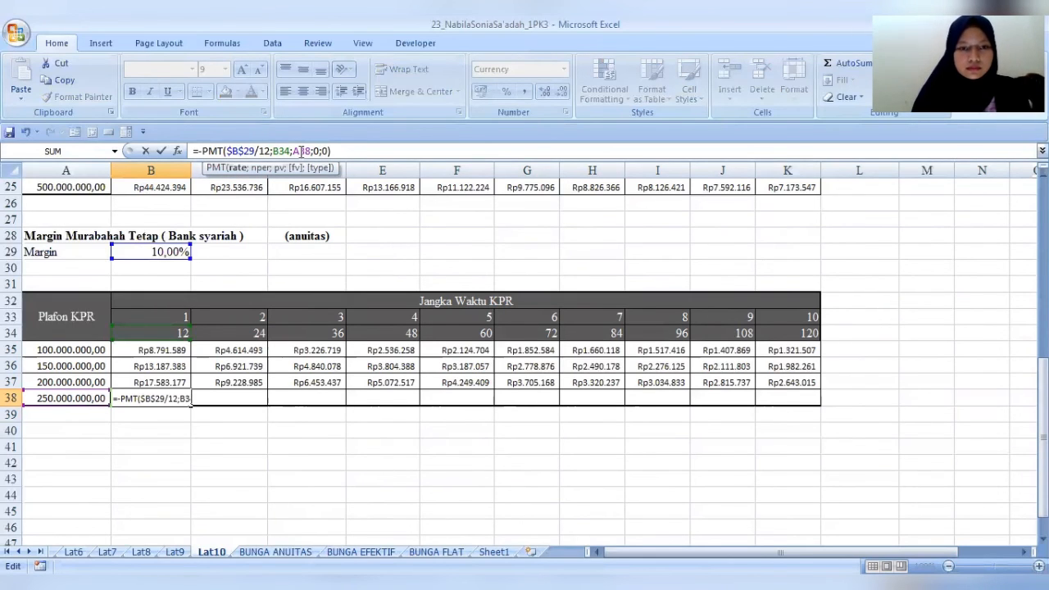
pyautogui.click(301, 151)
pyautogui.press('F4')
pyautogui.press('Return')
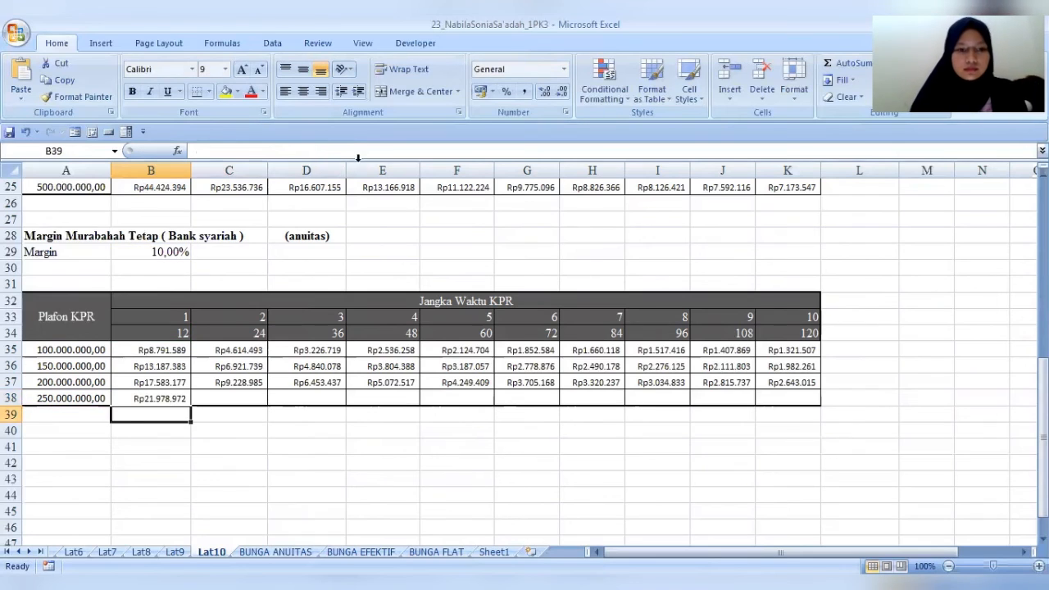
pyautogui.click(174, 400)
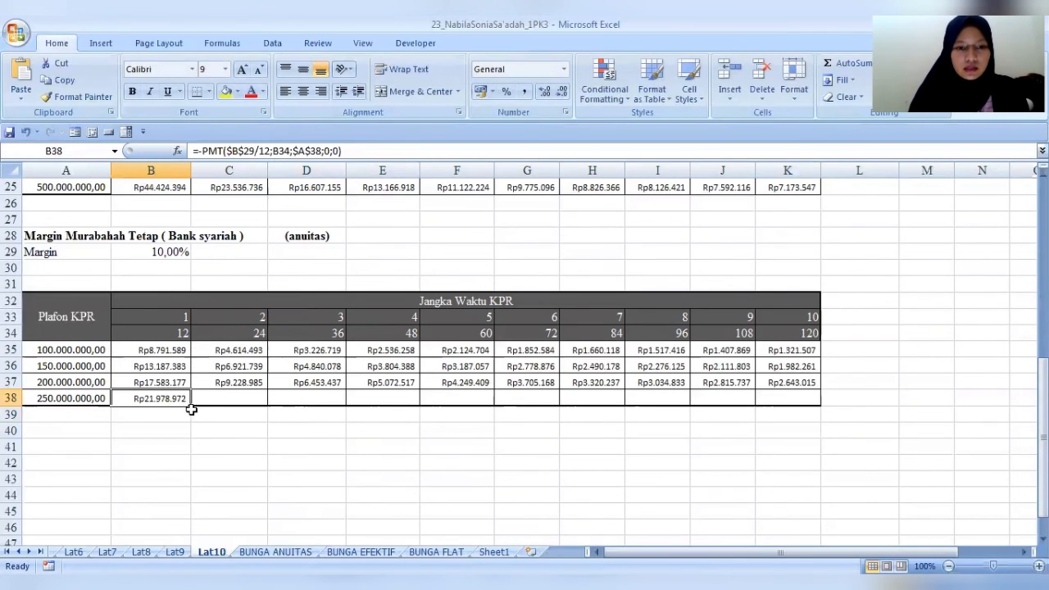
pyautogui.moveTo(189, 404); pyautogui.dragTo(800, 404)
pyautogui.click(779, 426)
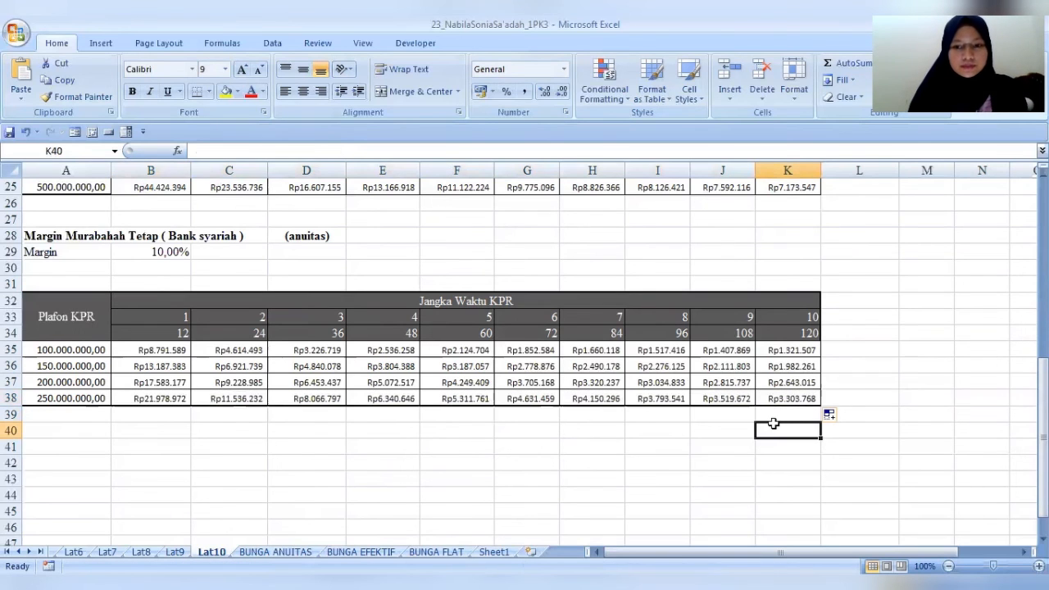
pyautogui.scroll(1, 250, 300)
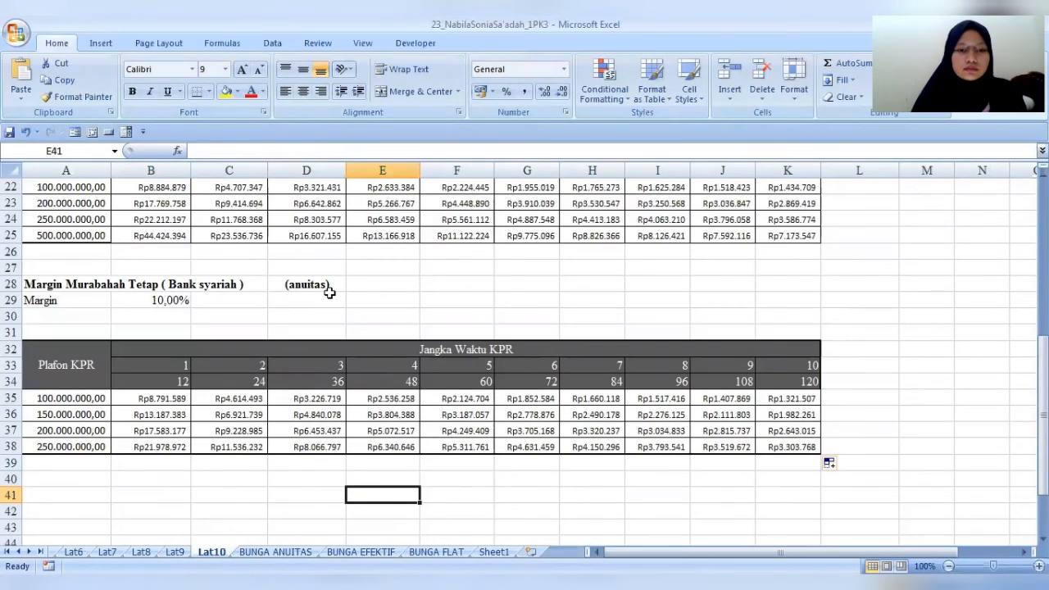
pyautogui.click(328, 286)
pyautogui.click(147, 303)
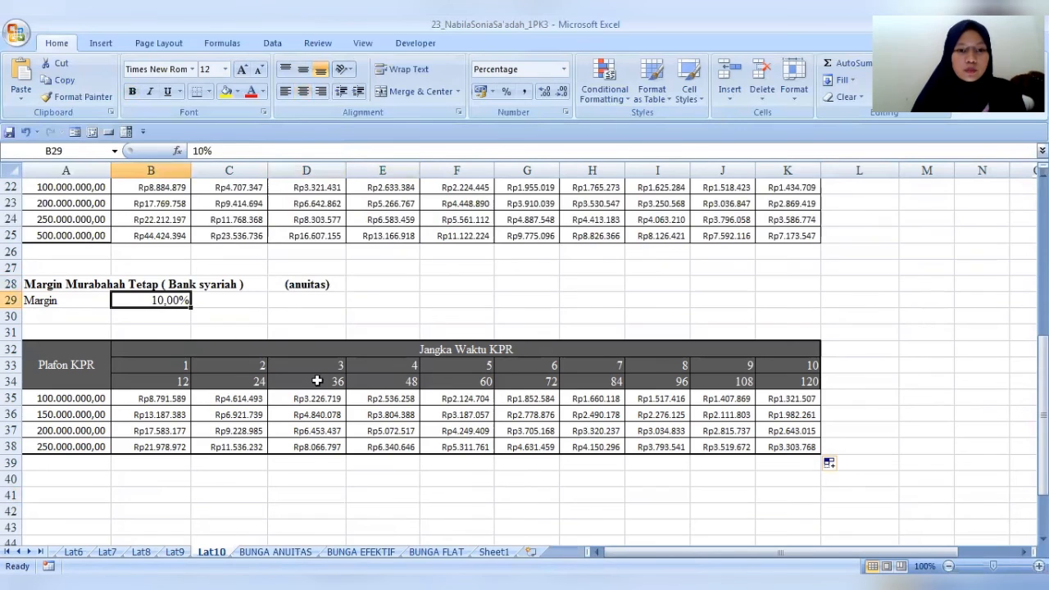
pyautogui.click(173, 167)
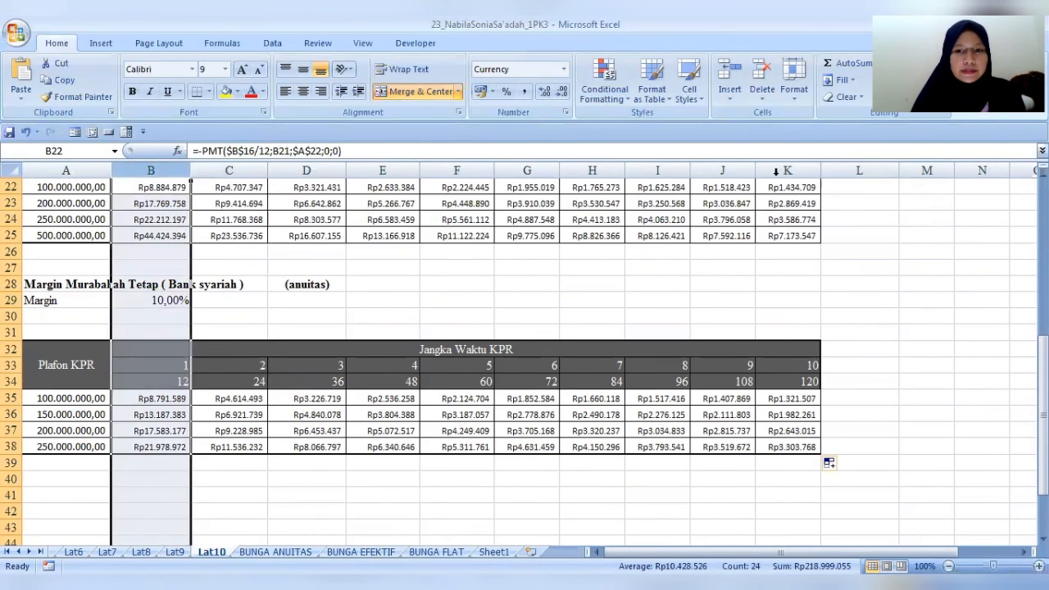
pyautogui.moveTo(786, 170); pyautogui.dragTo(782, 229)
pyautogui.click(695, 299)
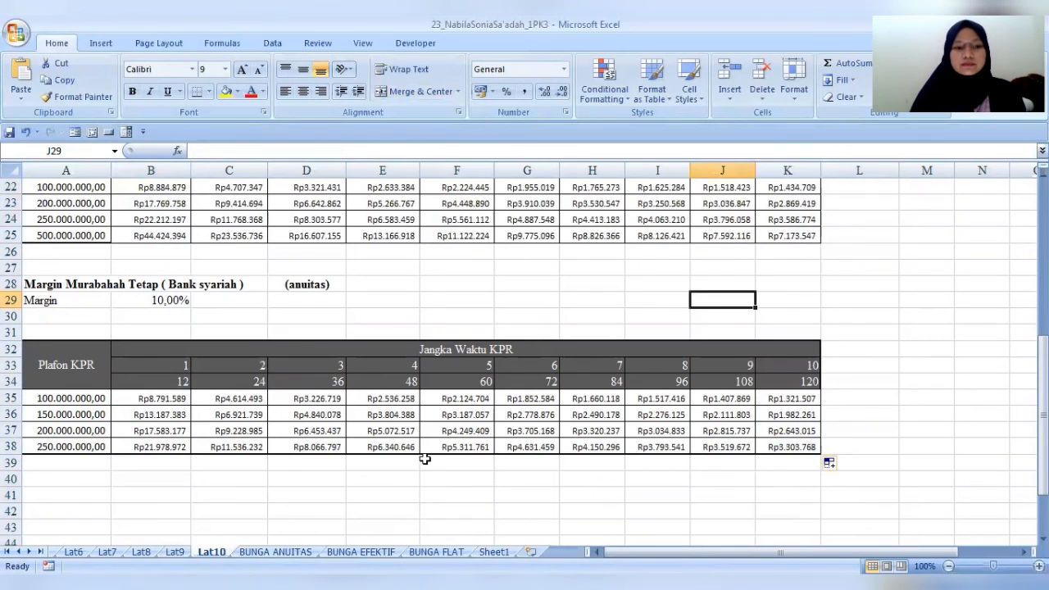
# Fill the merged title cell MEMBUAT TABEL KPR in row 1 with yellow
pyautogui.scroll(1, 427, 455)
pyautogui.scroll(6, 427, 449)
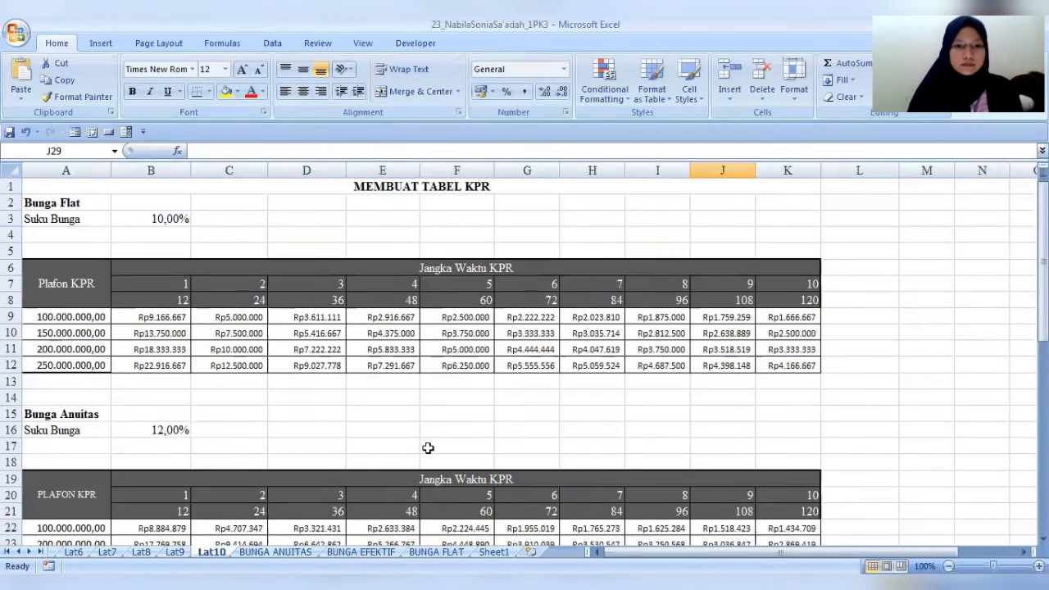
pyautogui.click(413, 188)
pyautogui.click(225, 91)
pyautogui.click(307, 250)
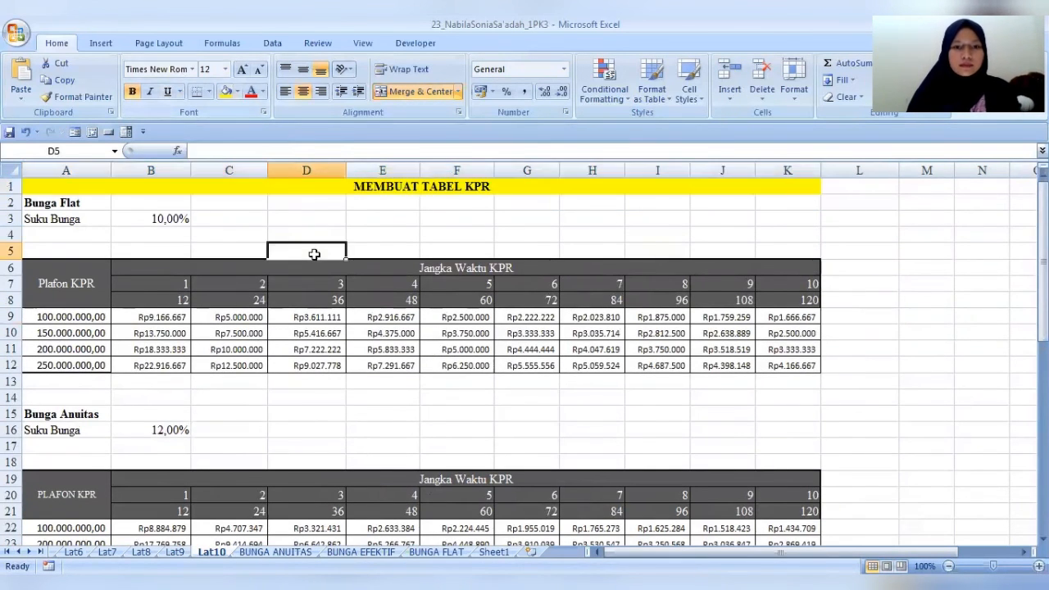
pyautogui.click(426, 193)
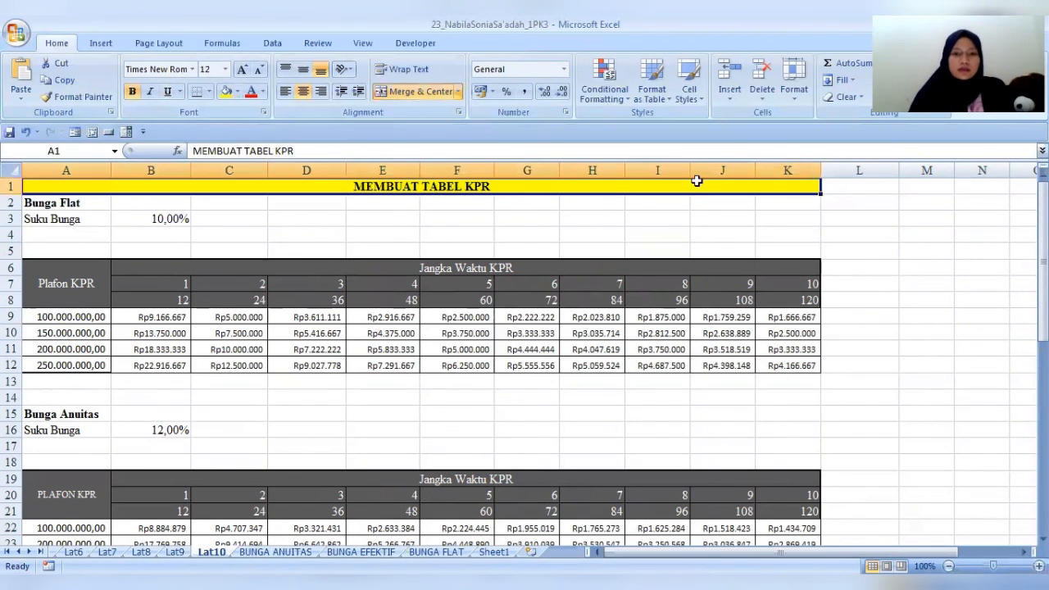